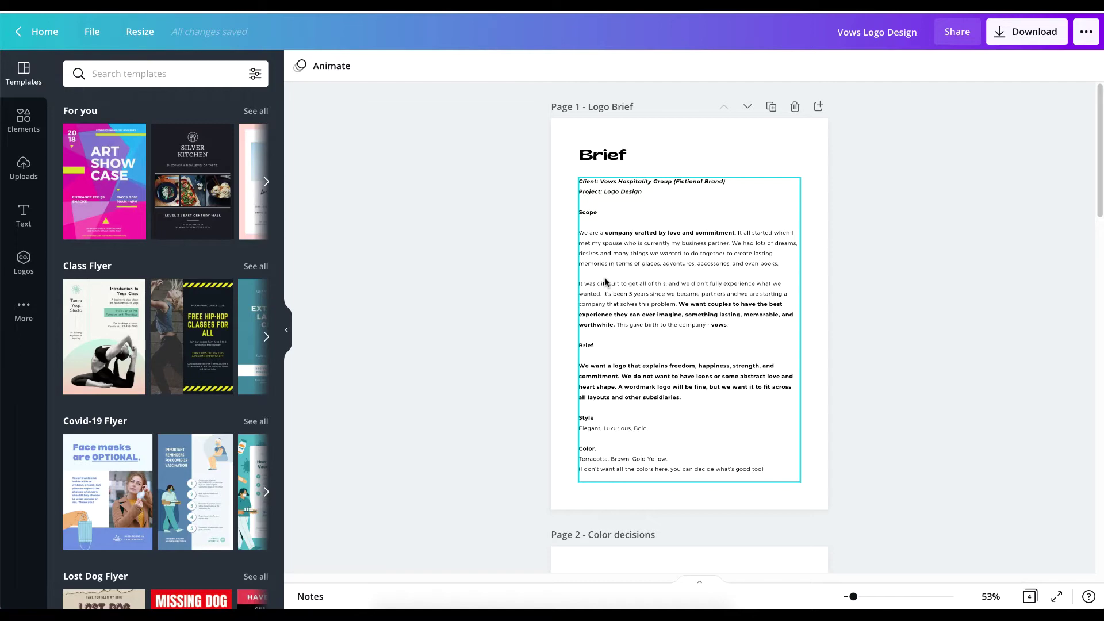
- Read the client's logo brief on page 1, from the company scope through the logo request, style and color preferences
{"action": "scroll", "coordinate": [642, 257], "scroll_direction": "up", "scroll_amount": 1}
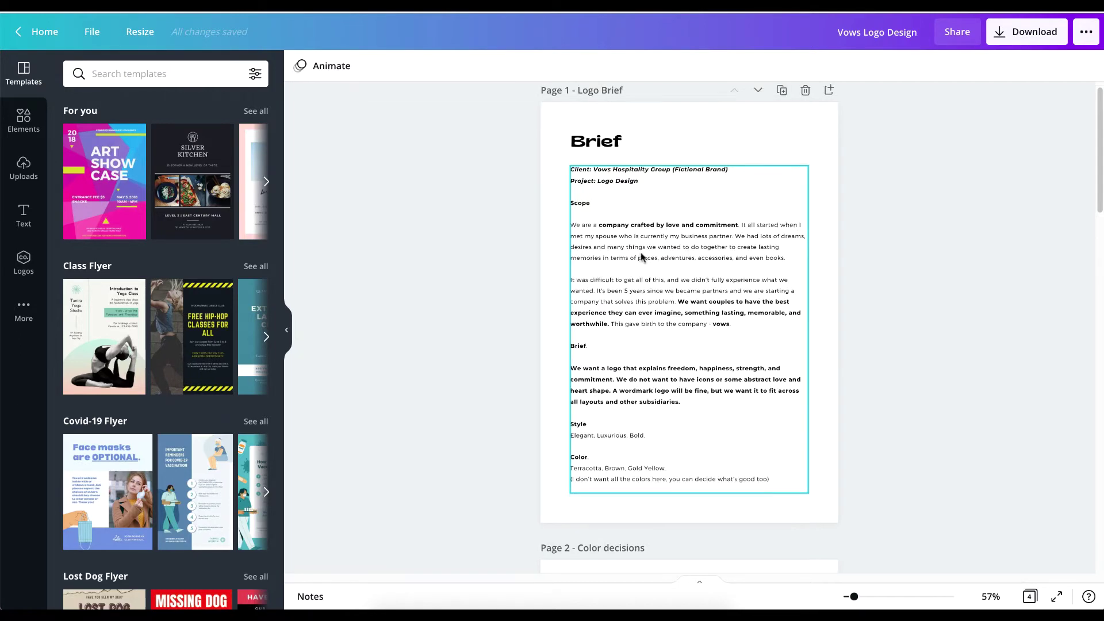
{"action": "scroll", "coordinate": [642, 257], "scroll_direction": "up", "scroll_amount": 5}
{"action": "scroll", "coordinate": [661, 261], "scroll_direction": "up", "scroll_amount": 3}
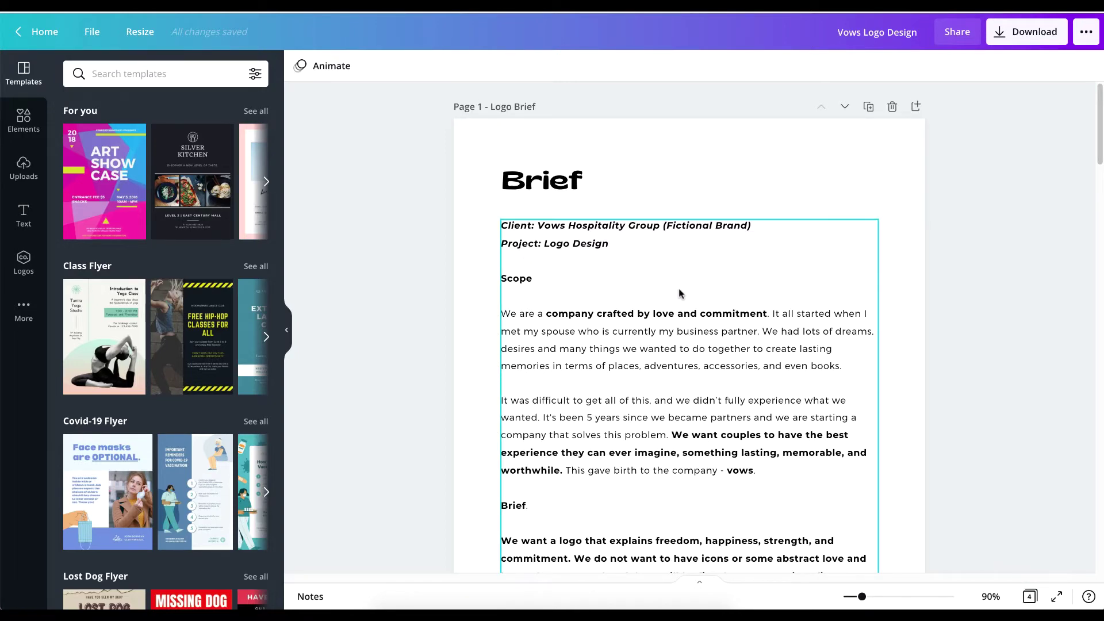
{"action": "scroll", "coordinate": [531, 170], "scroll_direction": "down", "scroll_amount": 4}
{"action": "scroll", "coordinate": [537, 178], "scroll_direction": "up", "scroll_amount": 1}
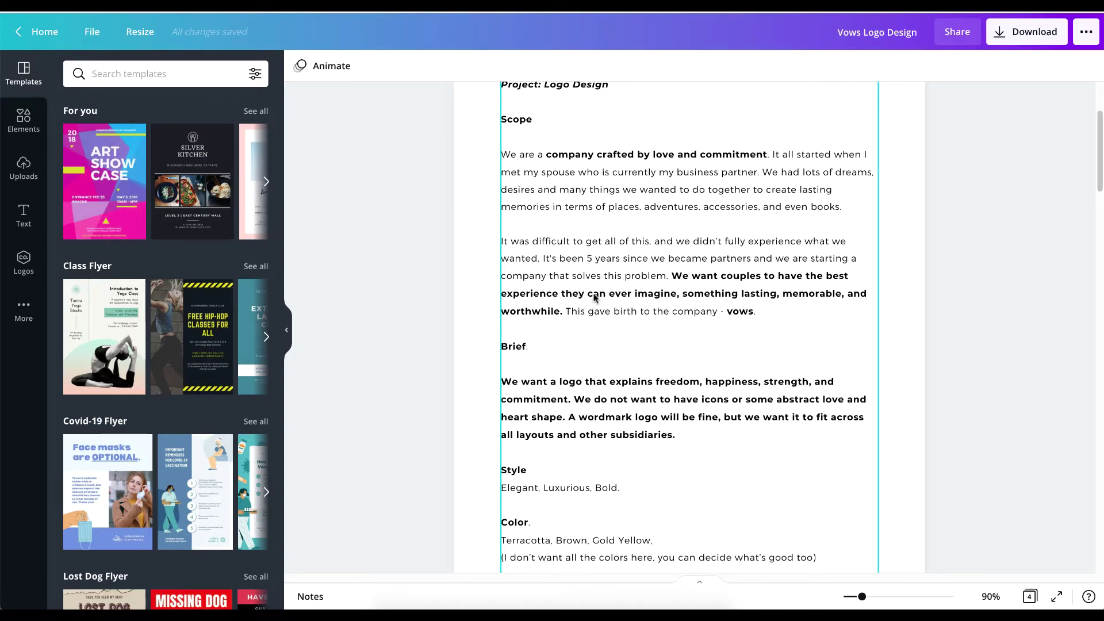
{"action": "scroll", "coordinate": [581, 409], "scroll_direction": "down", "scroll_amount": 5}
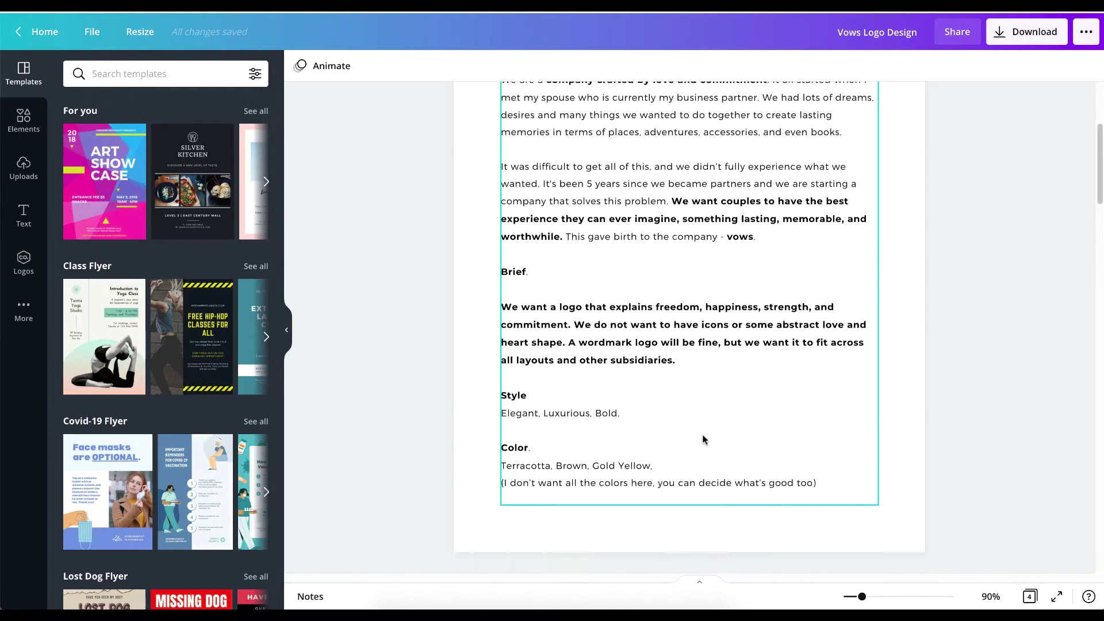
{"action": "scroll", "coordinate": [523, 164], "scroll_direction": "up", "scroll_amount": 1}
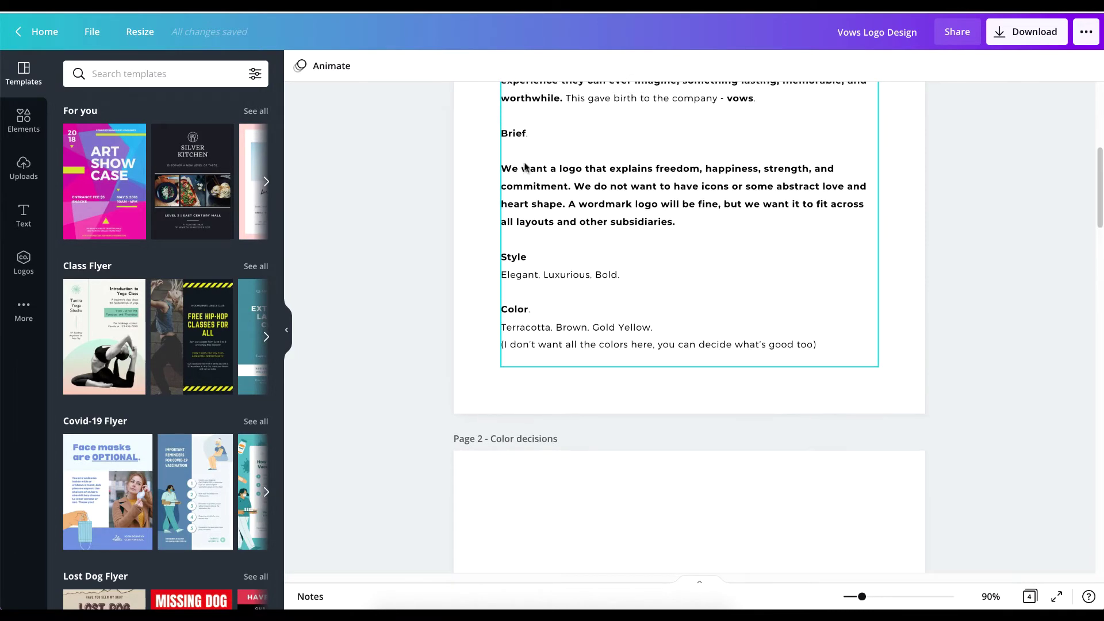
{"action": "scroll", "coordinate": [581, 227], "scroll_direction": "up", "scroll_amount": 1}
{"action": "scroll", "coordinate": [582, 227], "scroll_direction": "up", "scroll_amount": 1}
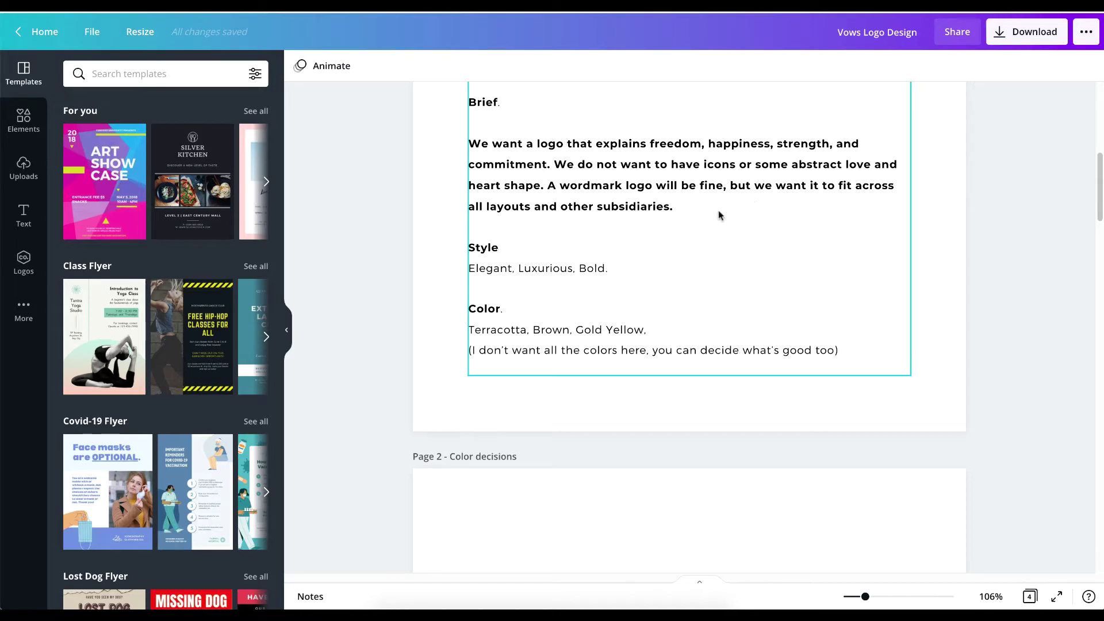
{"action": "left_click", "coordinate": [691, 209]}
{"action": "scroll", "coordinate": [690, 210], "scroll_direction": "up", "scroll_amount": 6}
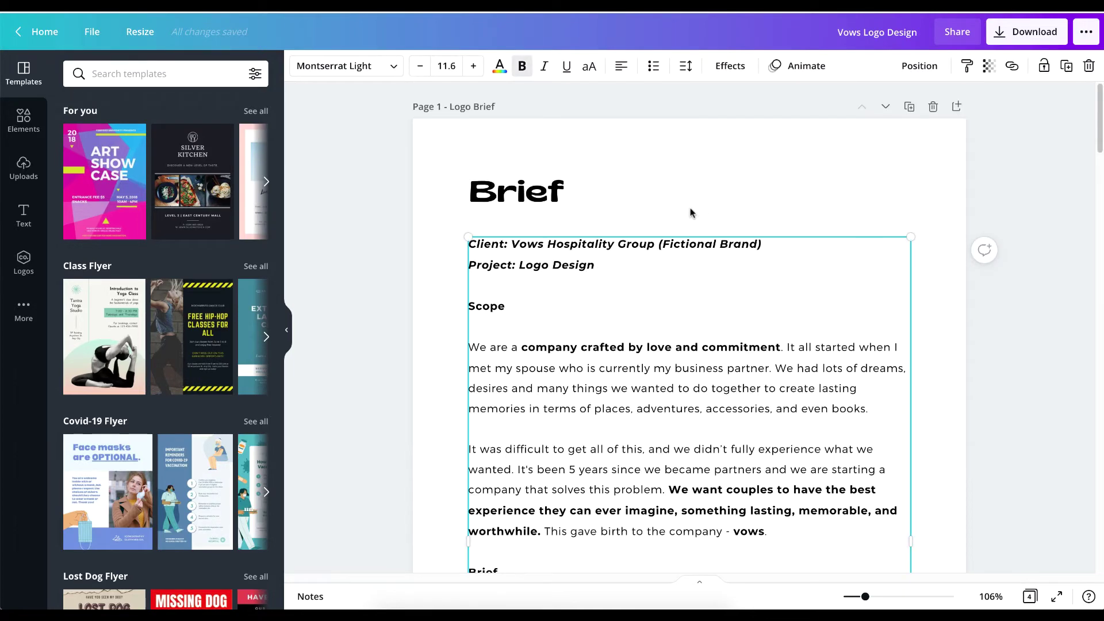
{"action": "scroll", "coordinate": [877, 343], "scroll_direction": "down", "scroll_amount": 2}
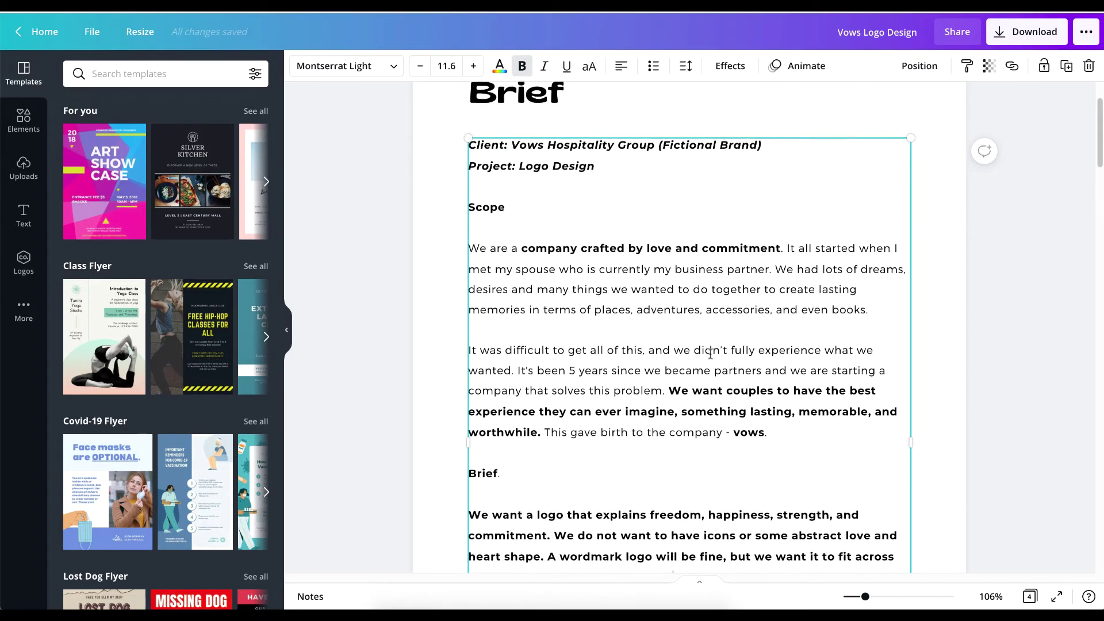
{"action": "scroll", "coordinate": [711, 348], "scroll_direction": "down", "scroll_amount": 2}
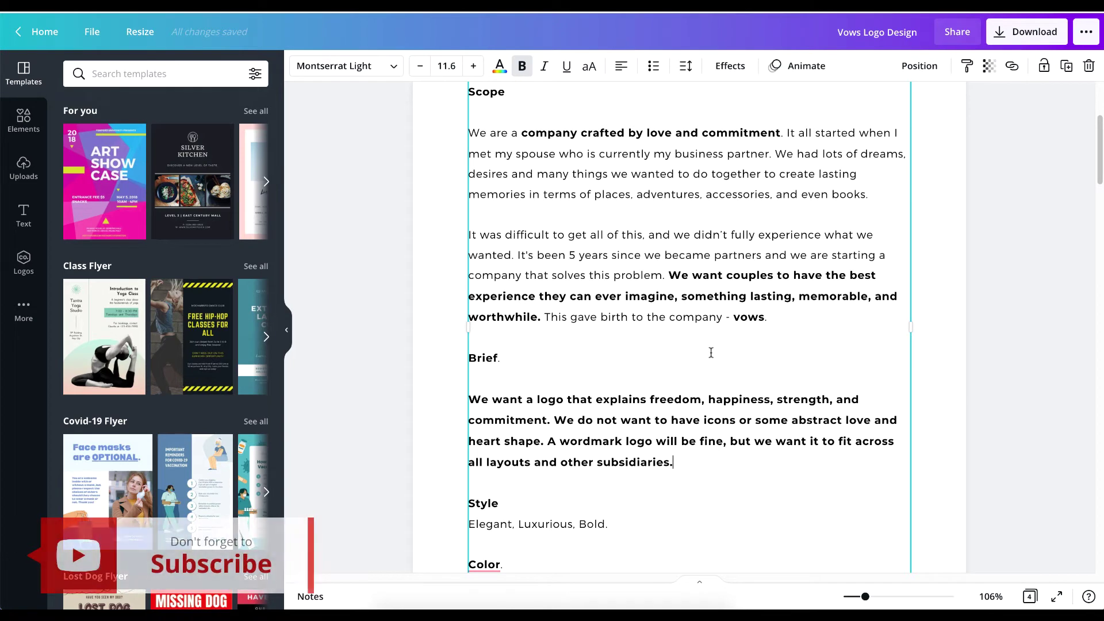
{"action": "scroll", "coordinate": [698, 344], "scroll_direction": "down", "scroll_amount": 2}
{"action": "scroll", "coordinate": [564, 419], "scroll_direction": "down", "scroll_amount": 6}
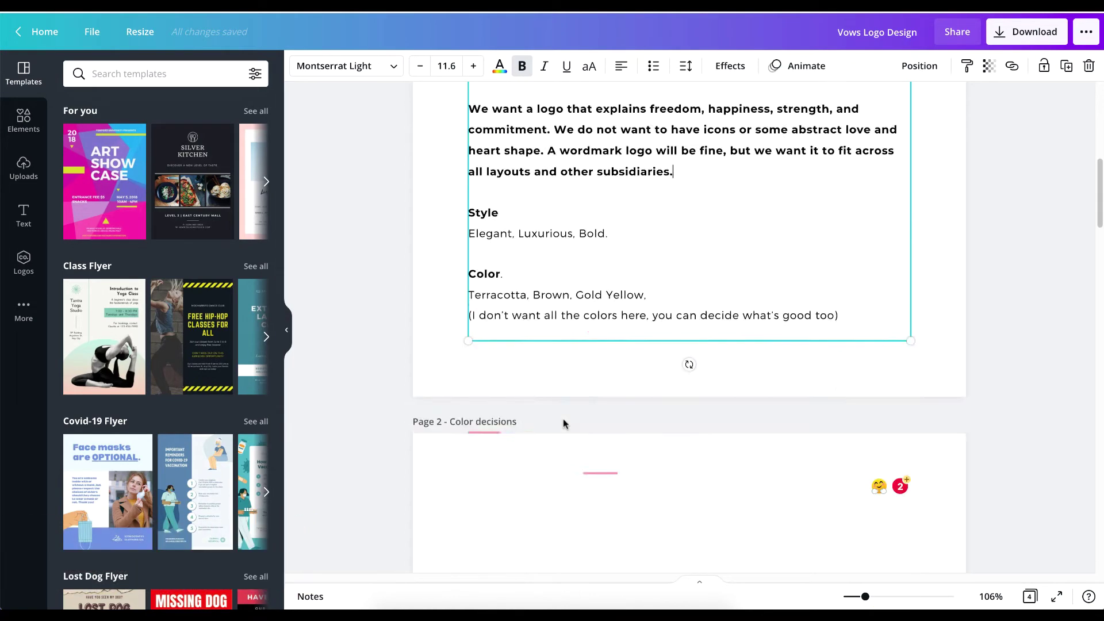
{"action": "scroll", "coordinate": [516, 264], "scroll_direction": "up", "scroll_amount": 1}
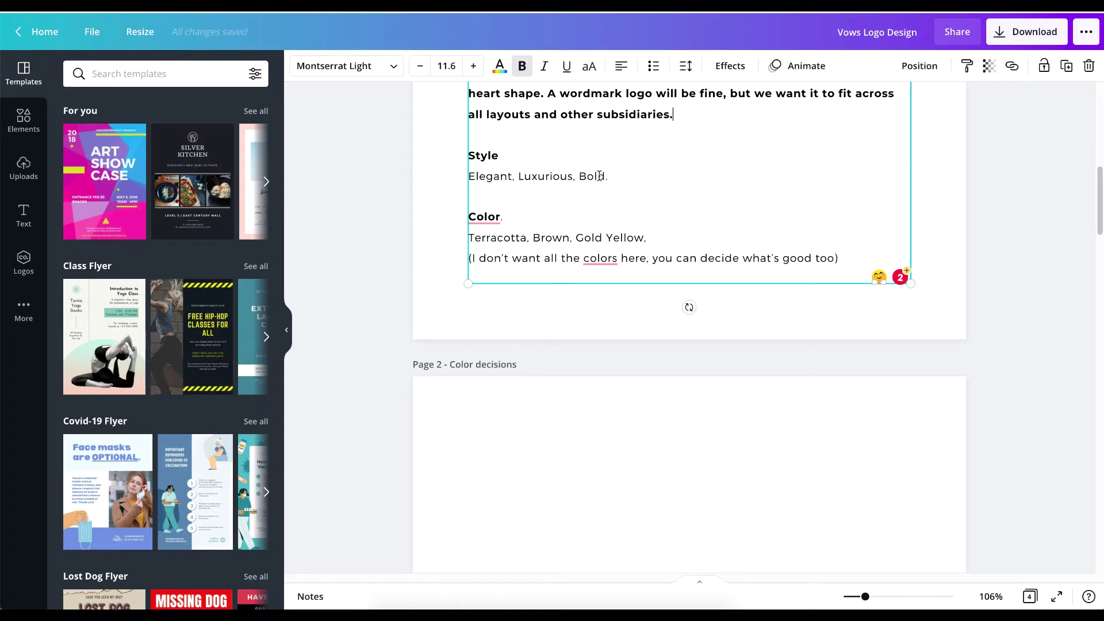
{"action": "mouse_move", "coordinate": [479, 219]}
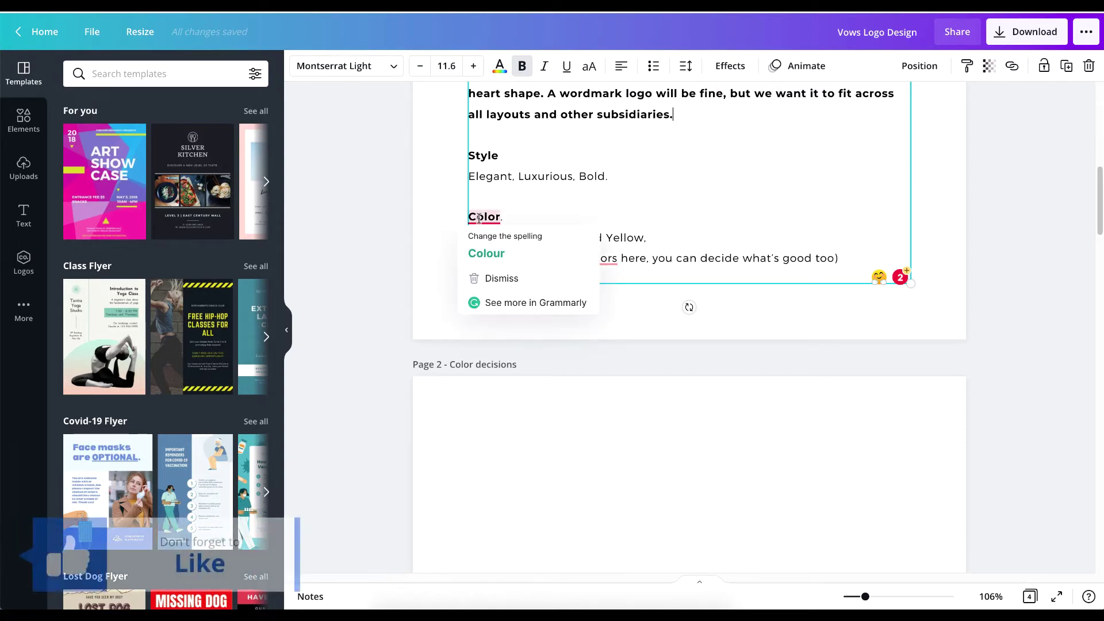
{"action": "left_click", "coordinate": [598, 197]}
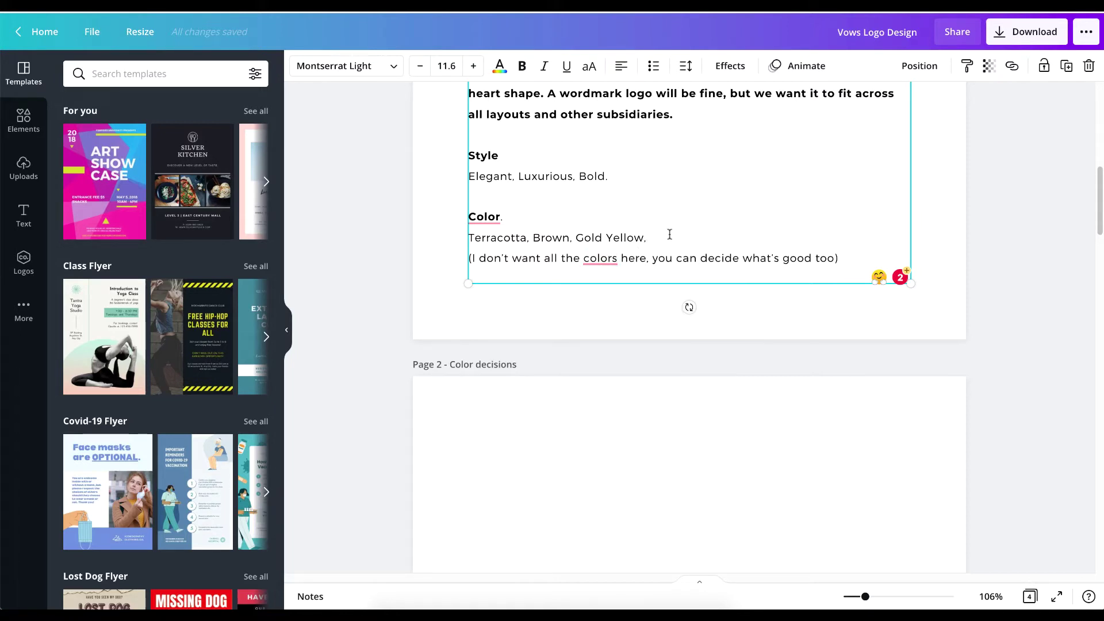
{"action": "scroll", "coordinate": [894, 296], "scroll_direction": "up", "scroll_amount": 10}
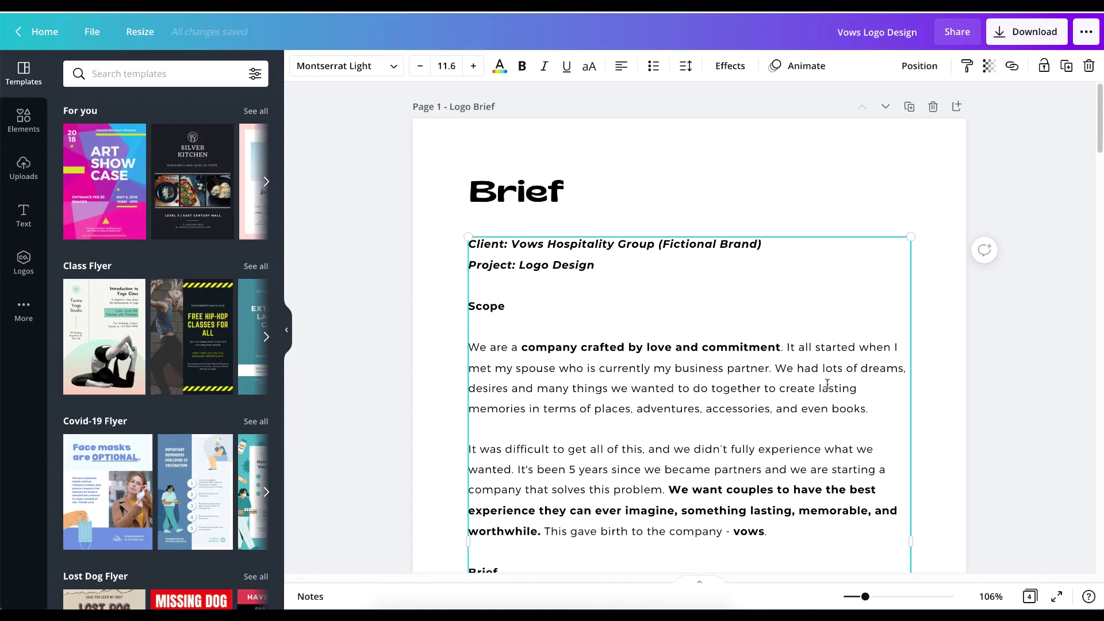
- Fit the page in view and review the design's pages: Logo Brief, Color decisions, Logo variations and Photos
{"action": "left_click", "coordinate": [991, 596]}
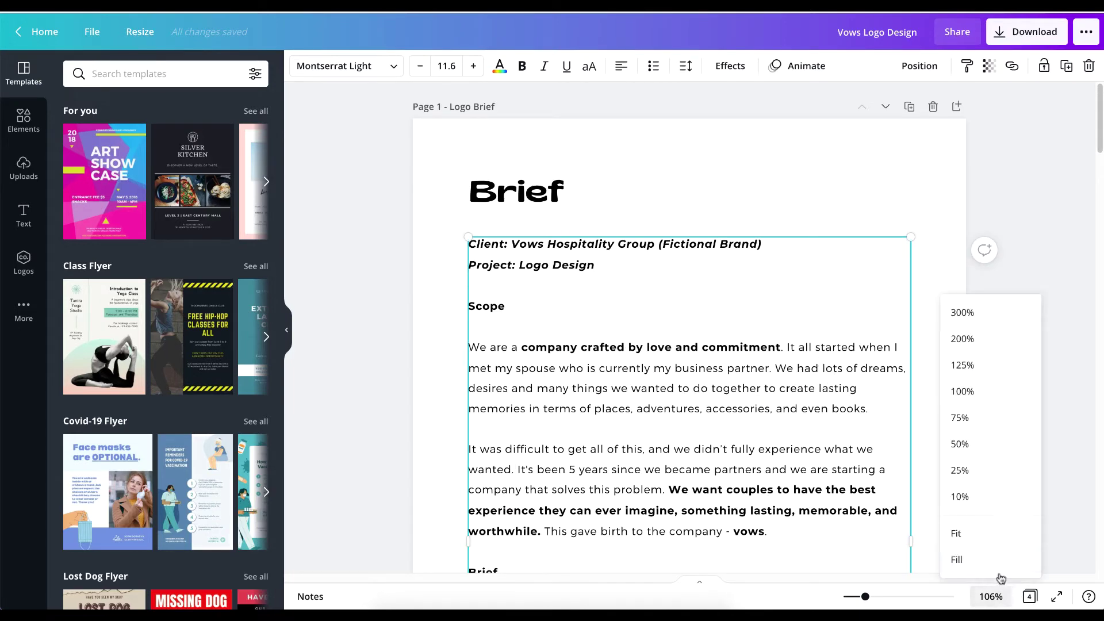
{"action": "left_click", "coordinate": [970, 532]}
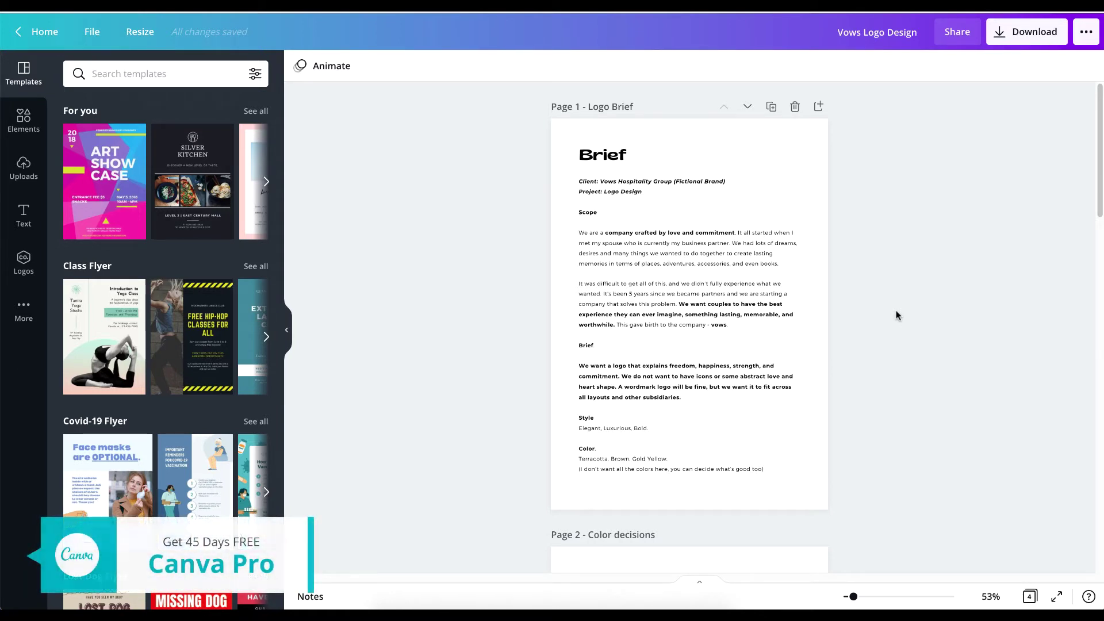
{"action": "left_click", "coordinate": [677, 247]}
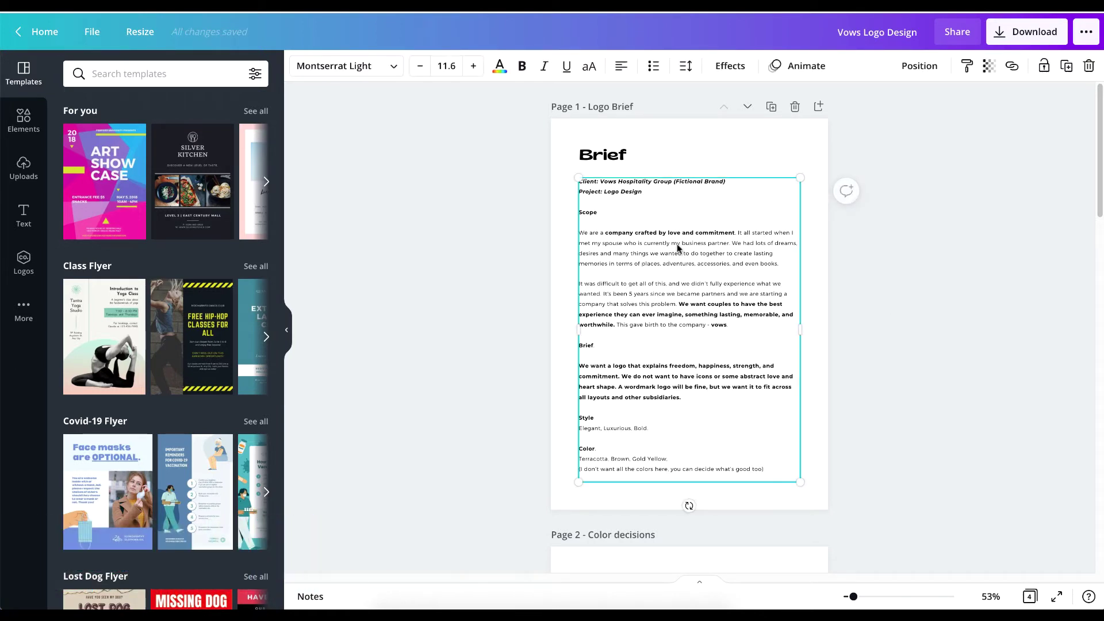
{"action": "left_click", "coordinate": [920, 313]}
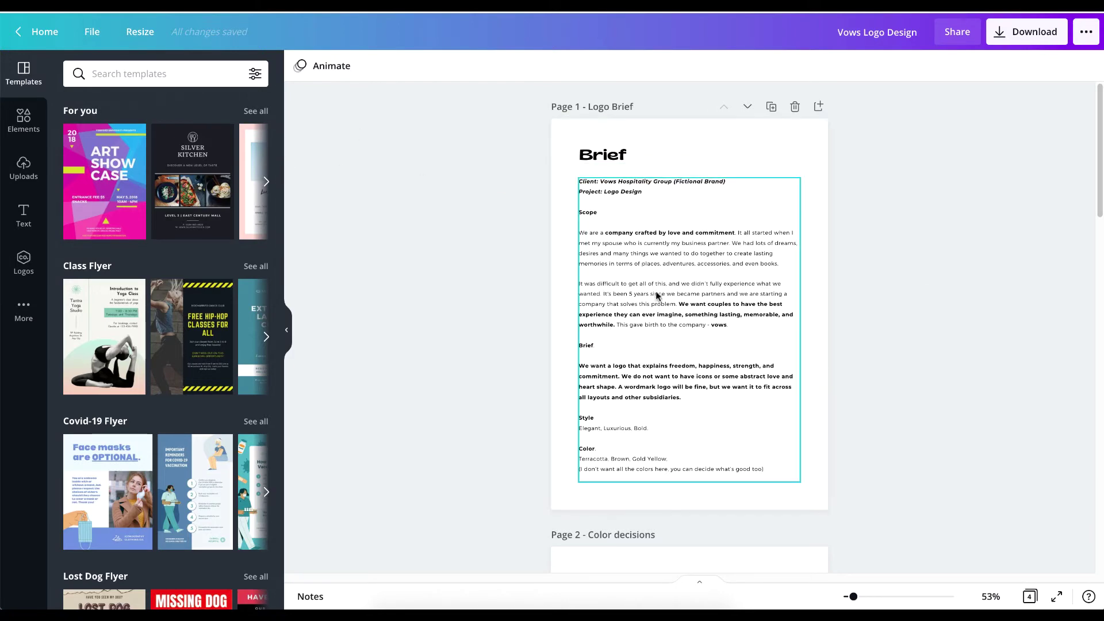
{"action": "scroll", "coordinate": [734, 264], "scroll_direction": "down", "scroll_amount": 15}
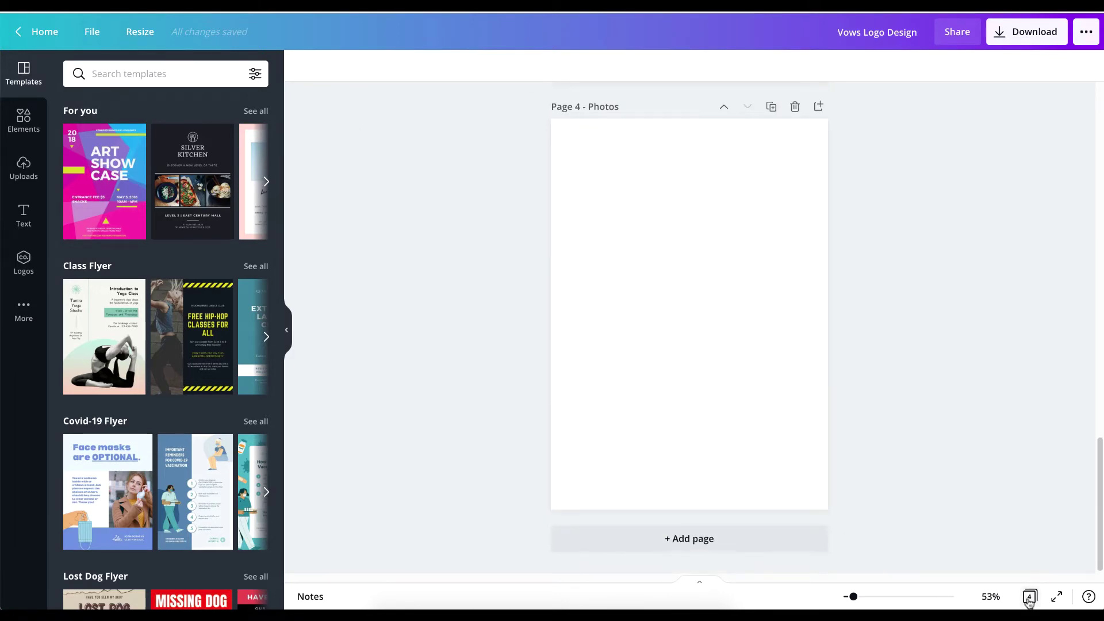
{"action": "scroll", "coordinate": [727, 357], "scroll_direction": "up", "scroll_amount": 15}
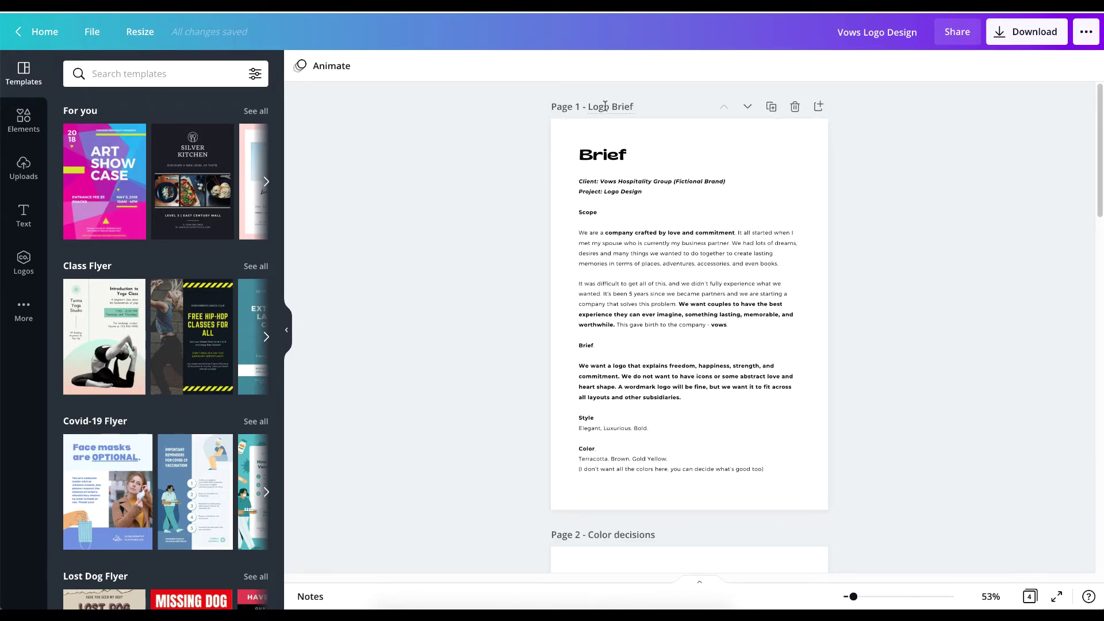
{"action": "scroll", "coordinate": [697, 443], "scroll_direction": "down", "scroll_amount": 5}
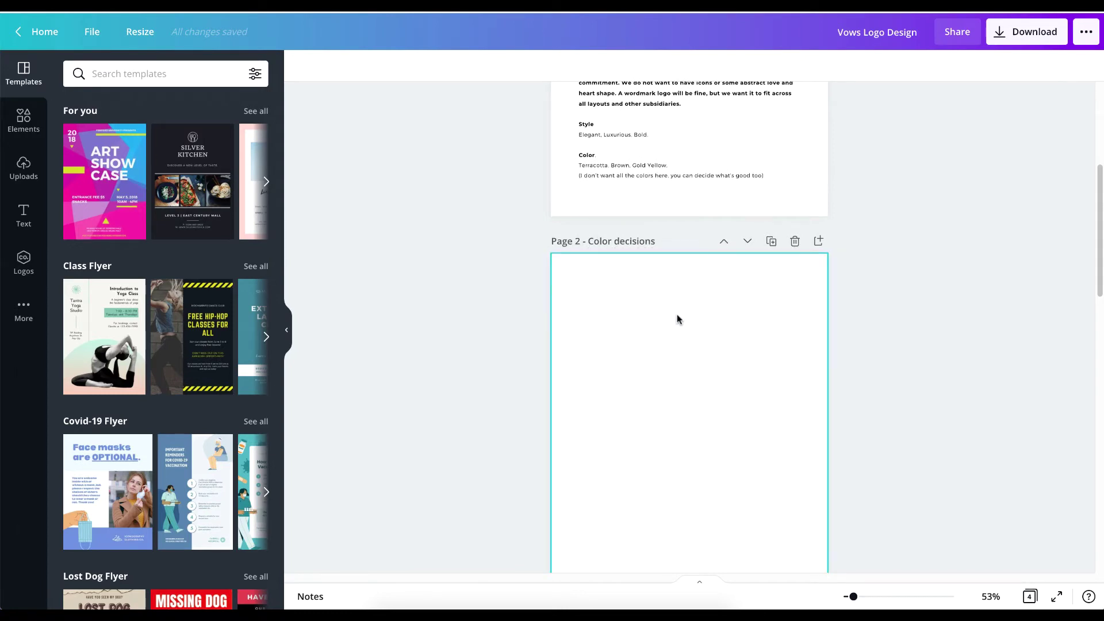
{"action": "scroll", "coordinate": [677, 317], "scroll_direction": "down", "scroll_amount": 3}
{"action": "scroll", "coordinate": [679, 319], "scroll_direction": "up", "scroll_amount": 1}
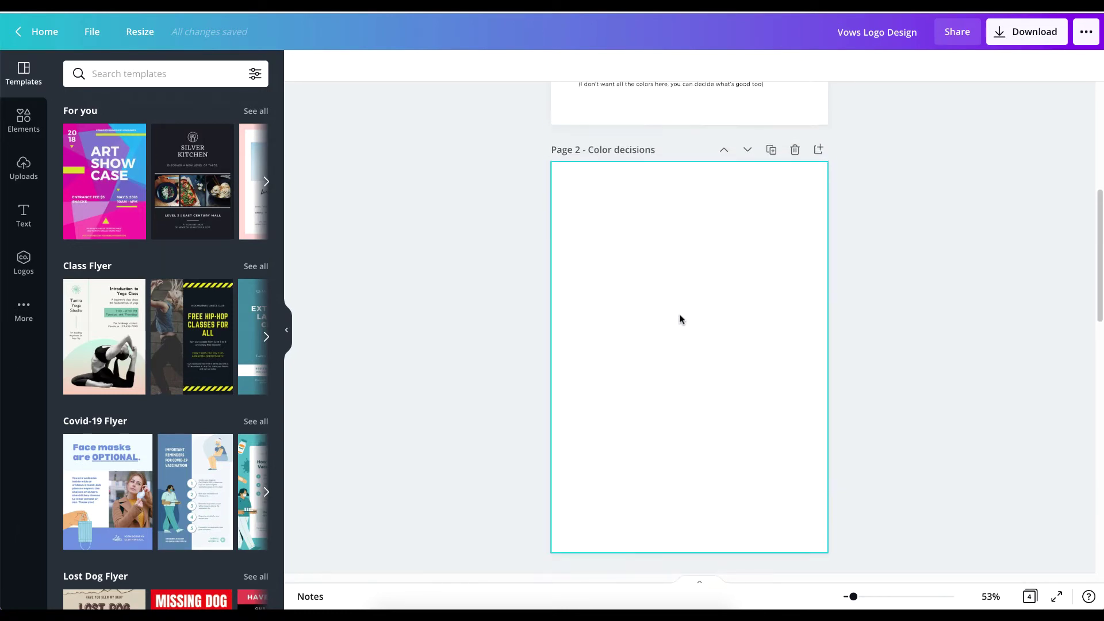
{"action": "scroll", "coordinate": [697, 320], "scroll_direction": "down", "scroll_amount": 4}
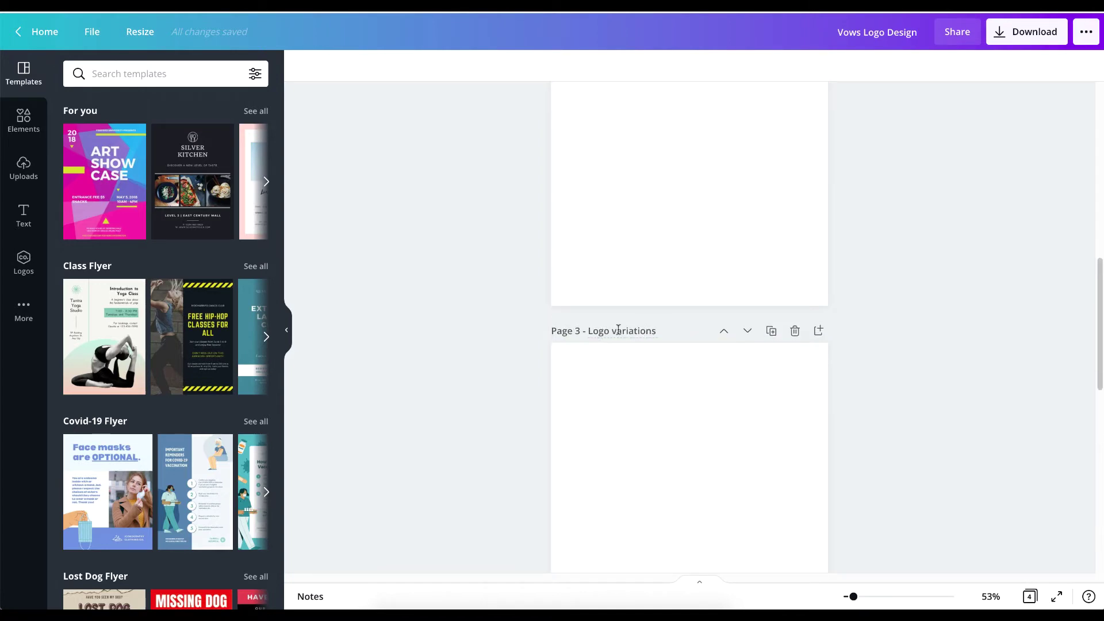
{"action": "scroll", "coordinate": [671, 399], "scroll_direction": "down", "scroll_amount": 3}
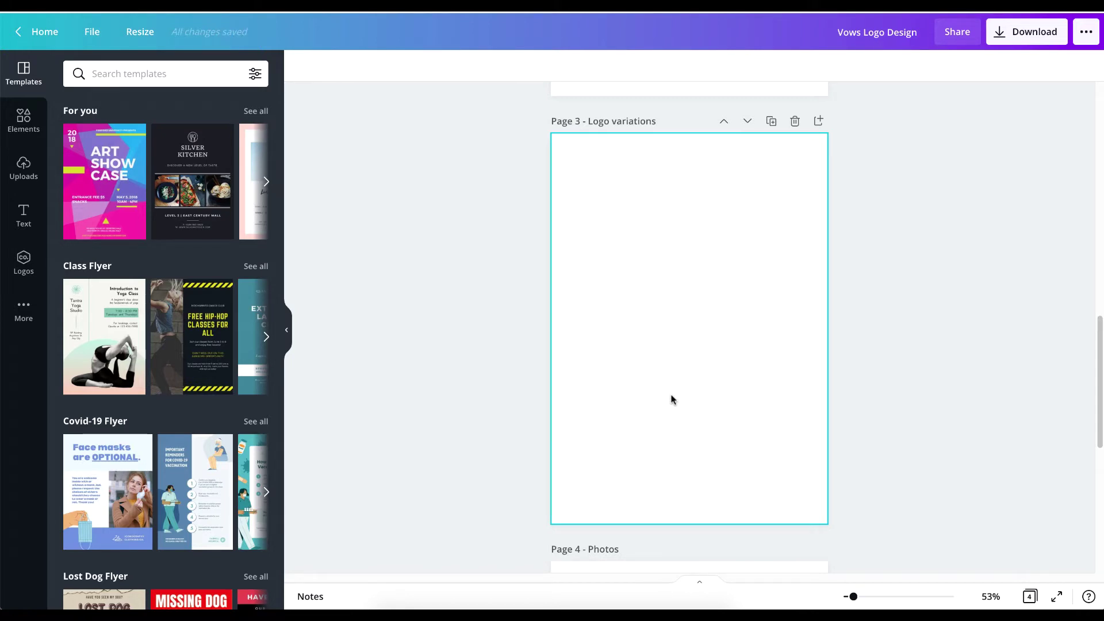
{"action": "scroll", "coordinate": [700, 323], "scroll_direction": "down", "scroll_amount": 6}
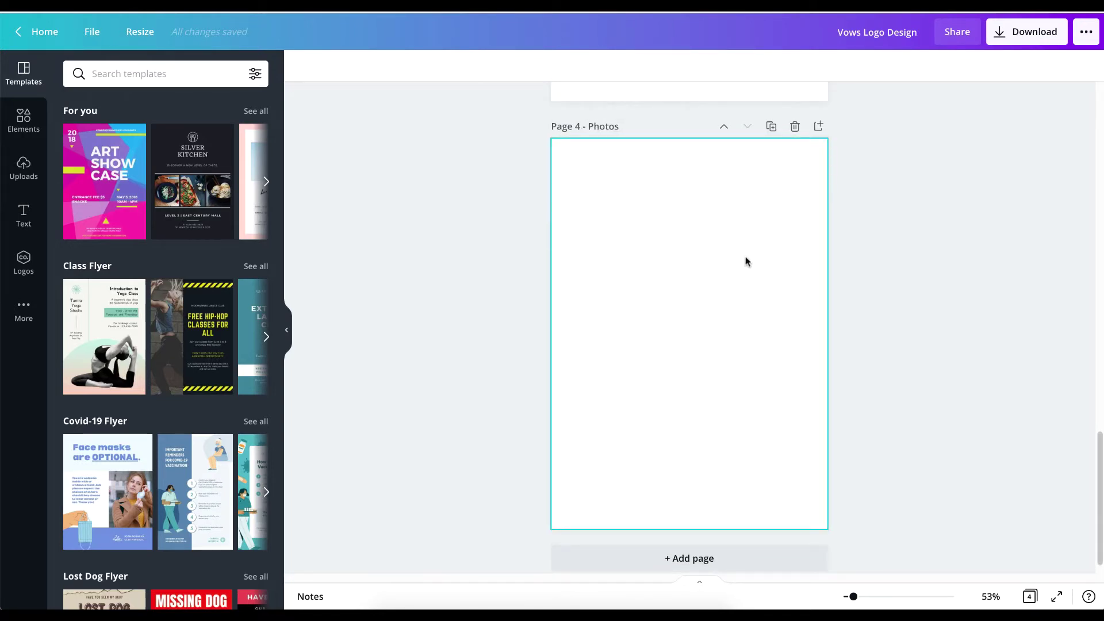
- Add a square to the Color decisions page, shrink it to a small swatch and duplicate it into a column of five
{"action": "scroll", "coordinate": [742, 261], "scroll_direction": "up", "scroll_amount": 10}
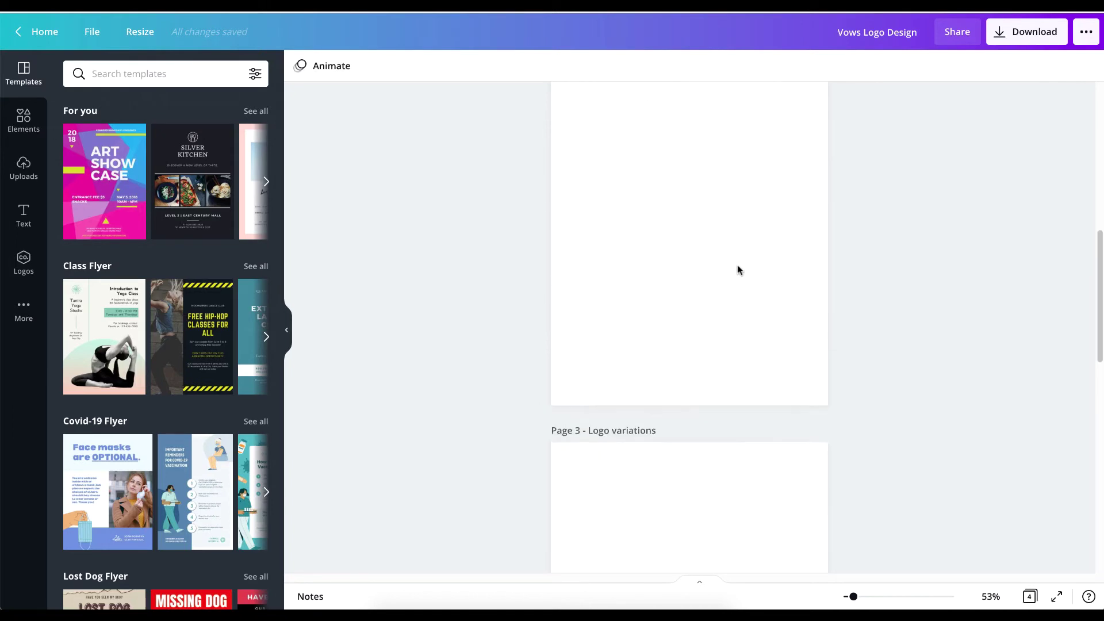
{"action": "scroll", "coordinate": [739, 269], "scroll_direction": "up", "scroll_amount": 3}
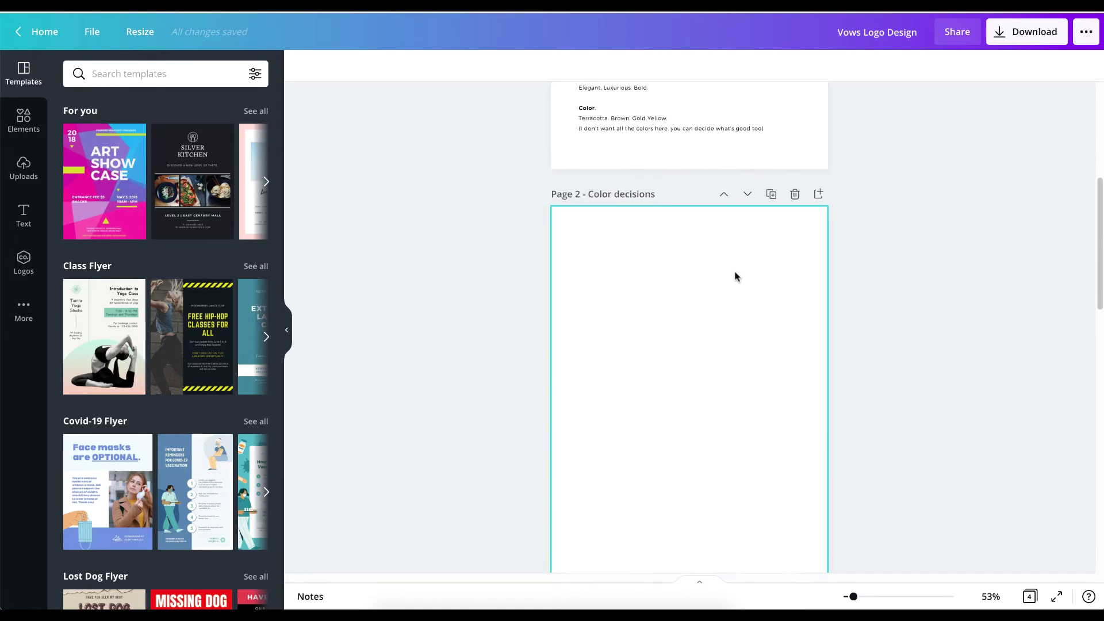
{"action": "scroll", "coordinate": [735, 276], "scroll_direction": "down", "scroll_amount": 2}
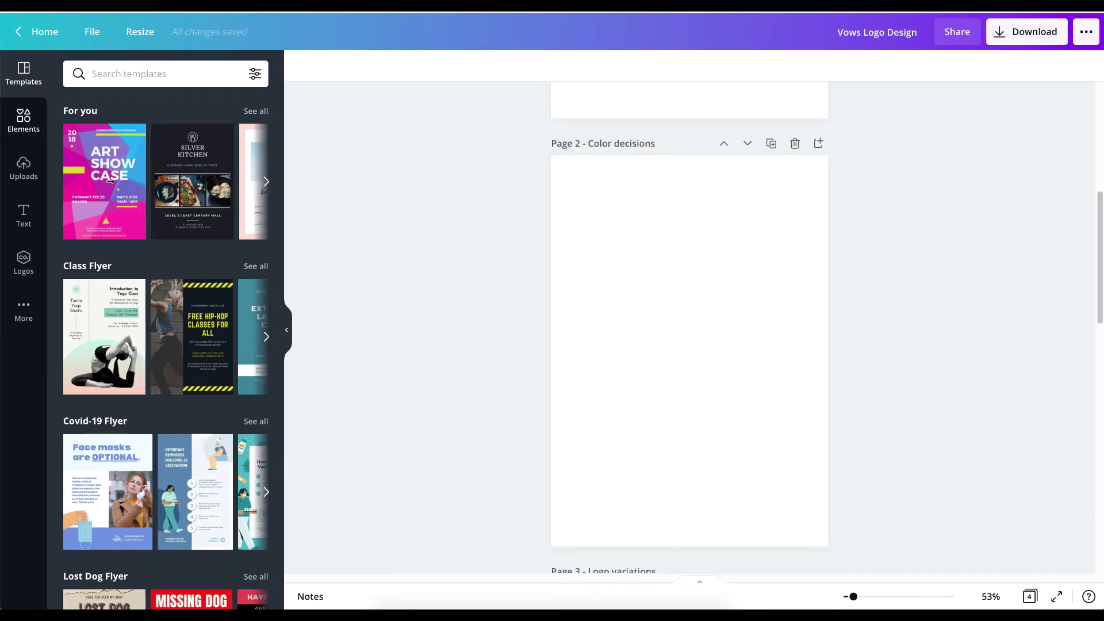
{"action": "left_click", "coordinate": [23, 121]}
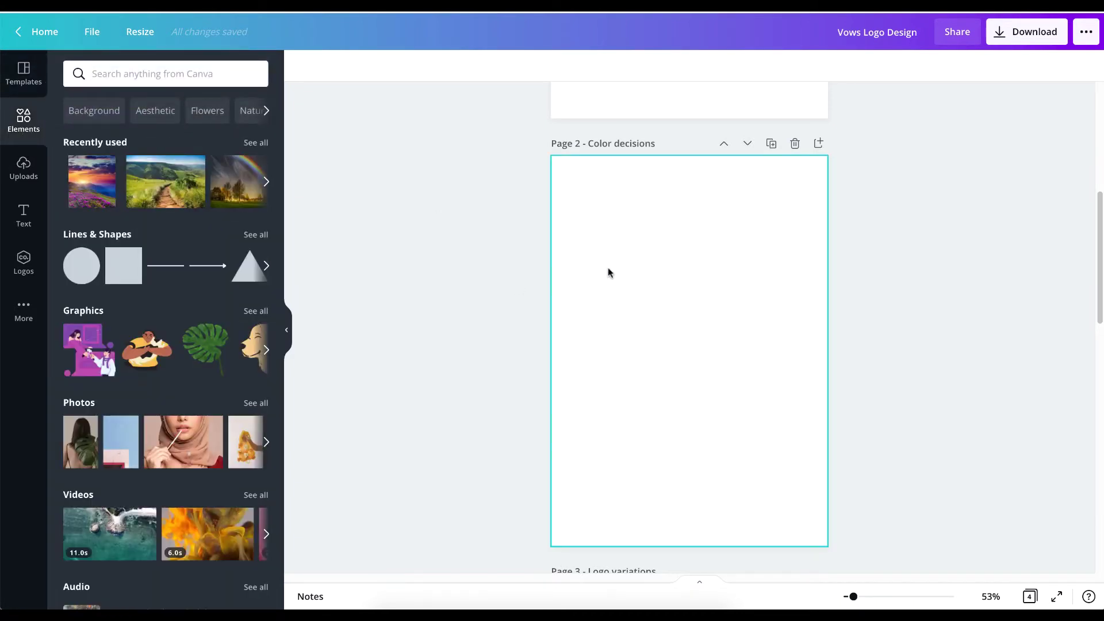
{"action": "left_click", "coordinate": [123, 265]}
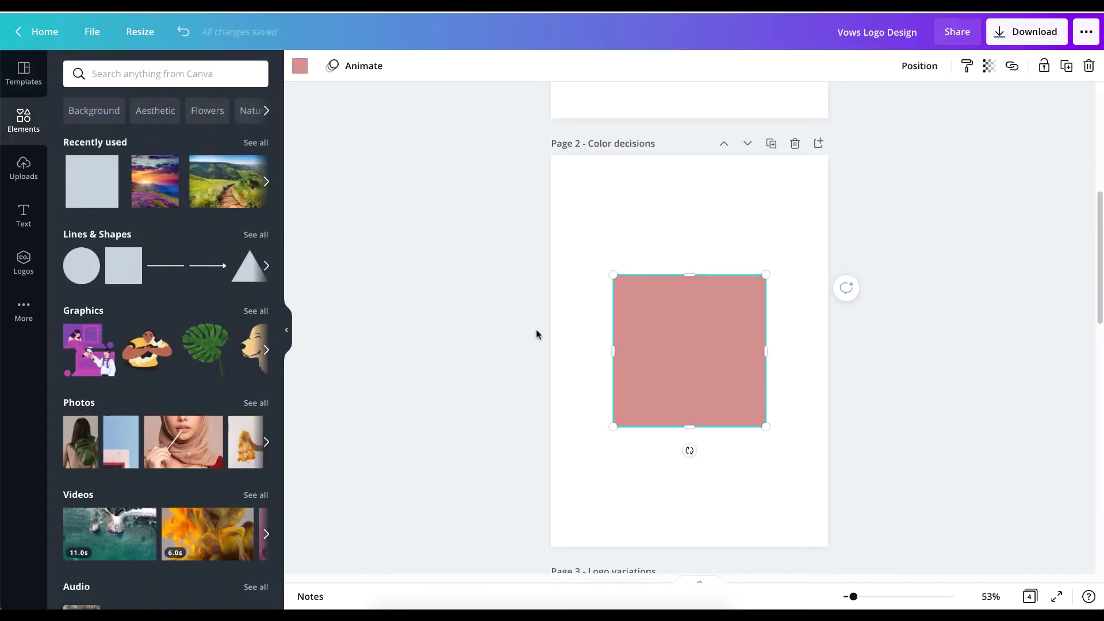
{"action": "left_click_drag", "start_coordinate": [765, 426], "coordinate": [619, 433]}
- Select the five swatch squares on the Color decisions page and space them evenly in their vertical column
{"action": "left_click_drag", "start_coordinate": [698, 482], "coordinate": [537, 188]}
{"action": "left_click", "coordinate": [919, 66]}
{"action": "left_click", "coordinate": [783, 311]}
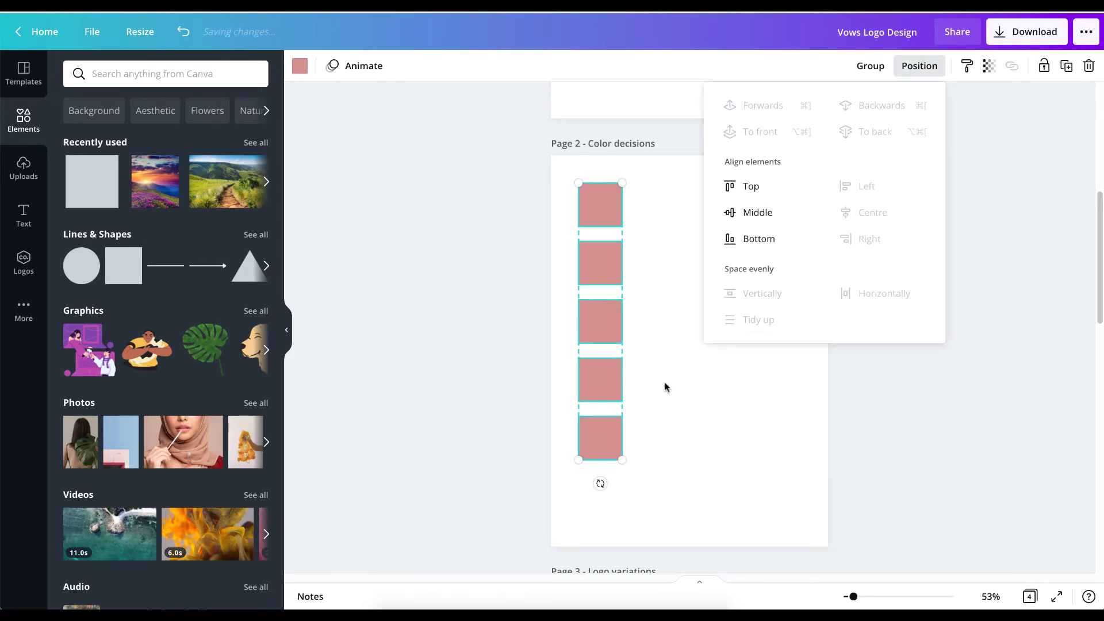
{"action": "left_click", "coordinate": [660, 329]}
{"action": "left_click", "coordinate": [621, 205]}
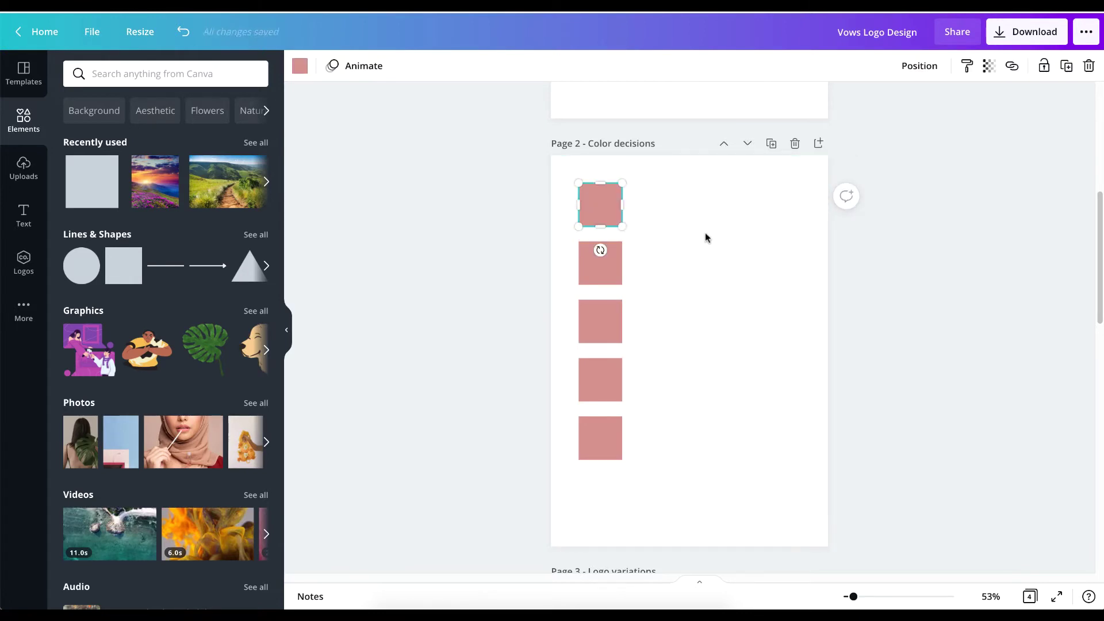
{"action": "left_click", "coordinate": [705, 236]}
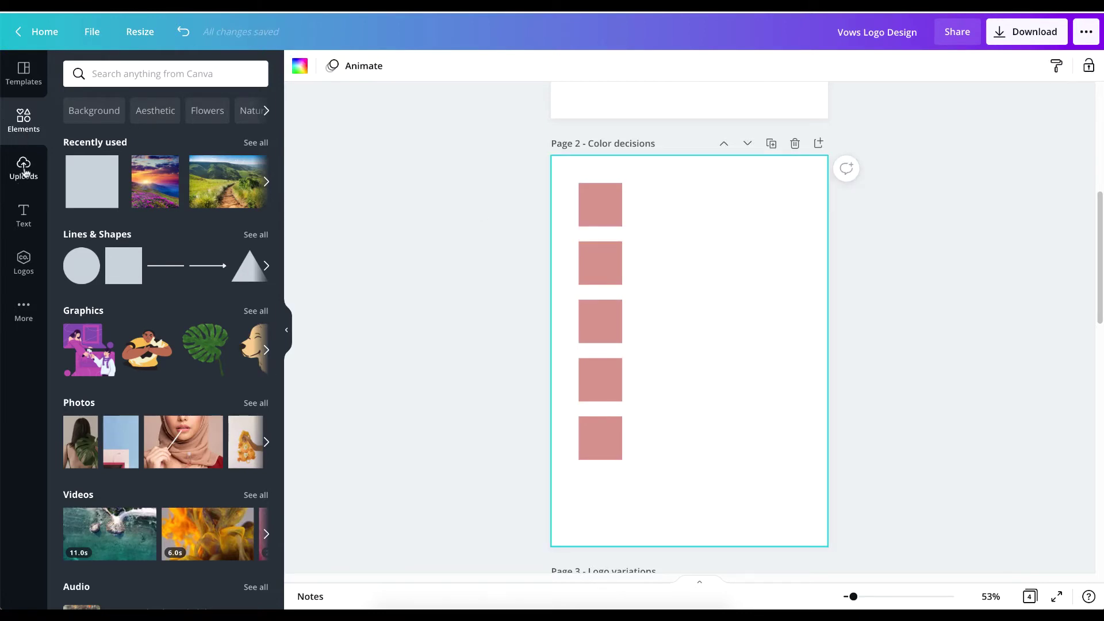
- Search the elements library for "wedding" and limit the results to photos
{"action": "left_click", "coordinate": [141, 72]}
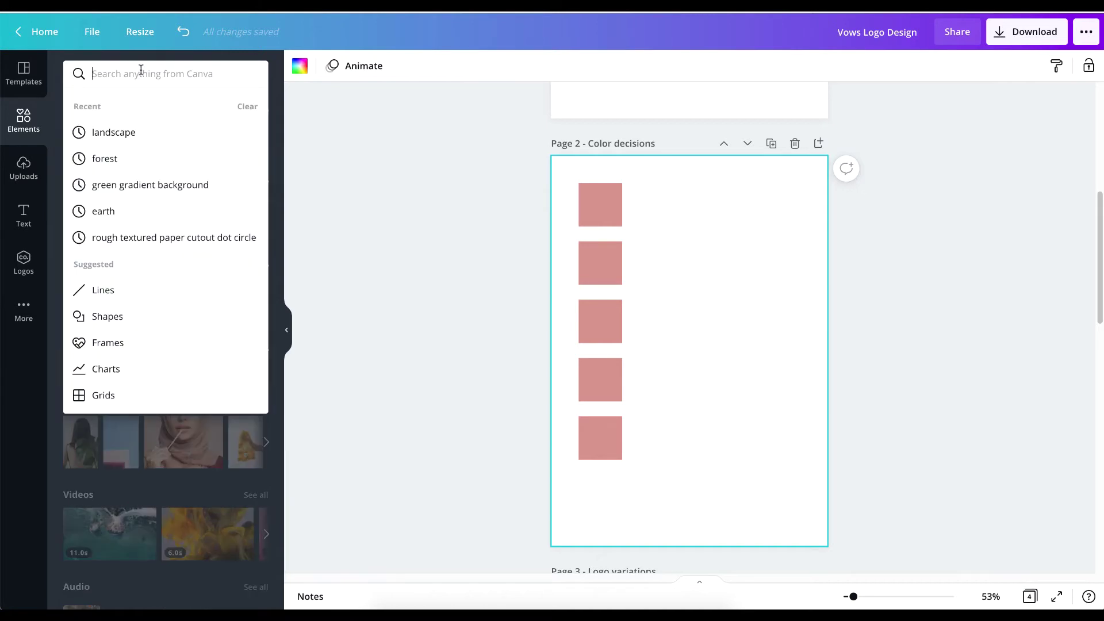
{"action": "type", "text": "wedding"}
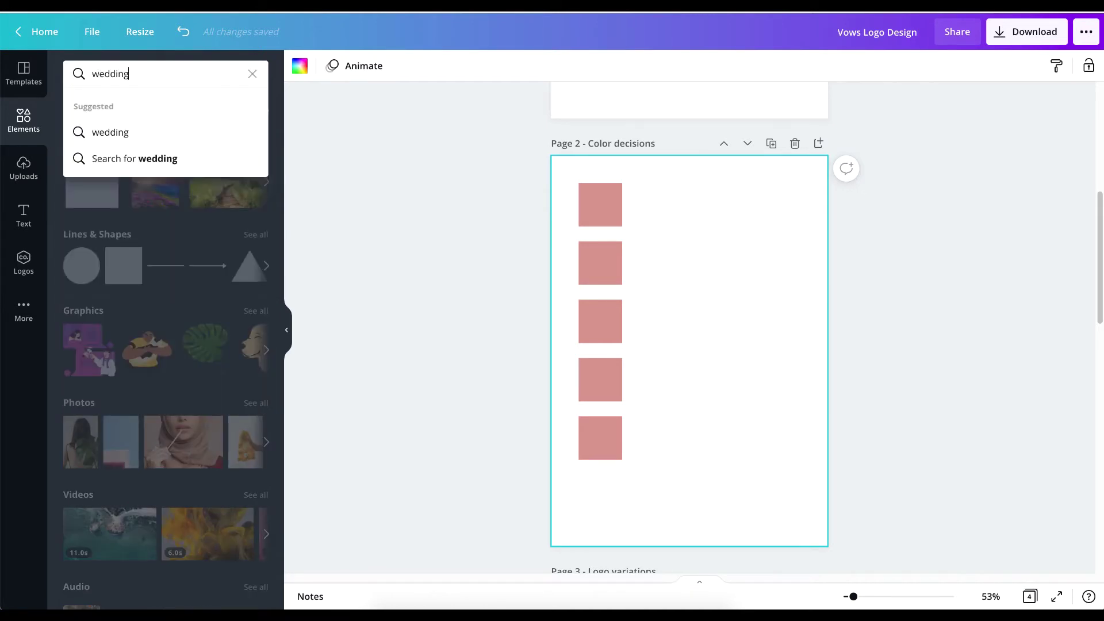
{"action": "key", "text": "Return"}
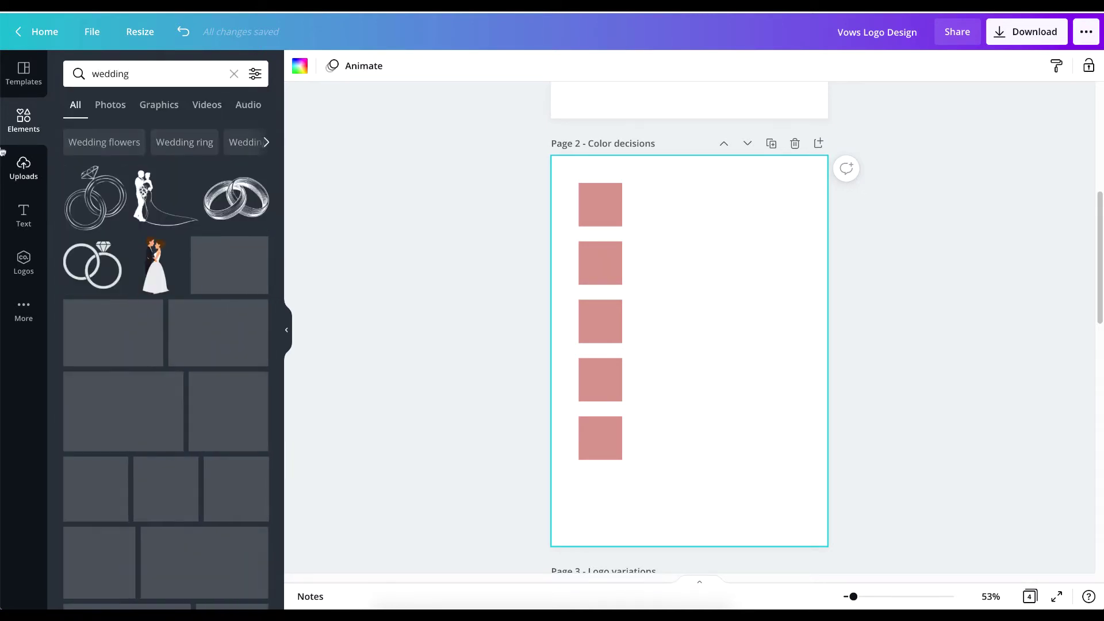
{"action": "left_click", "coordinate": [113, 108]}
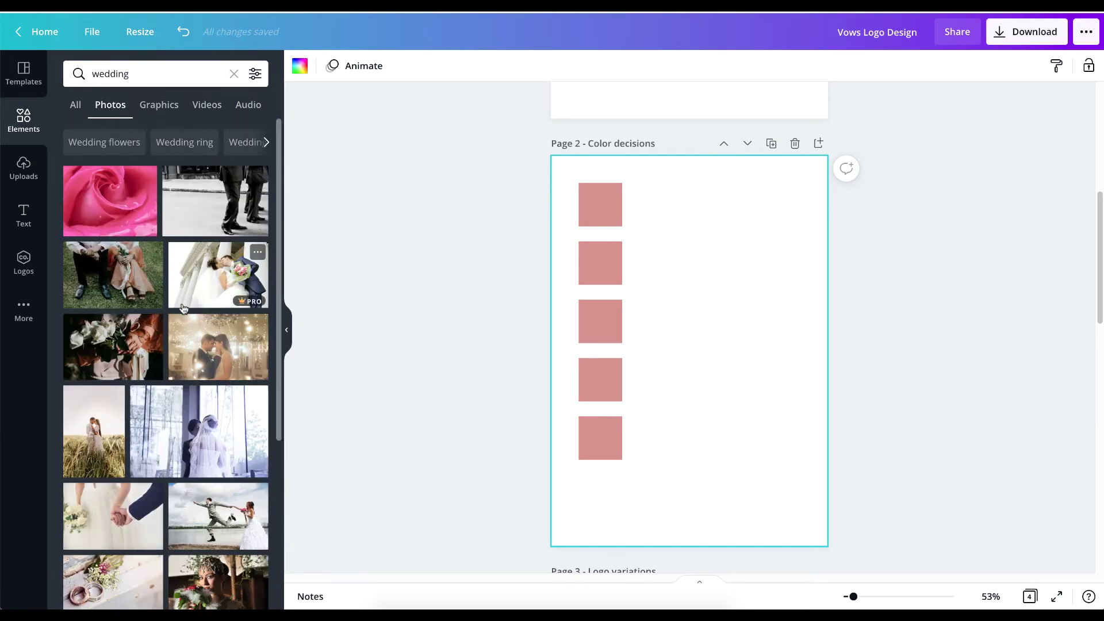
- Add the close-up photo of the bride and groom touching foreheads, shrink it and place it beside the top two swatches
{"action": "scroll", "coordinate": [123, 376], "scroll_direction": "down", "scroll_amount": 7}
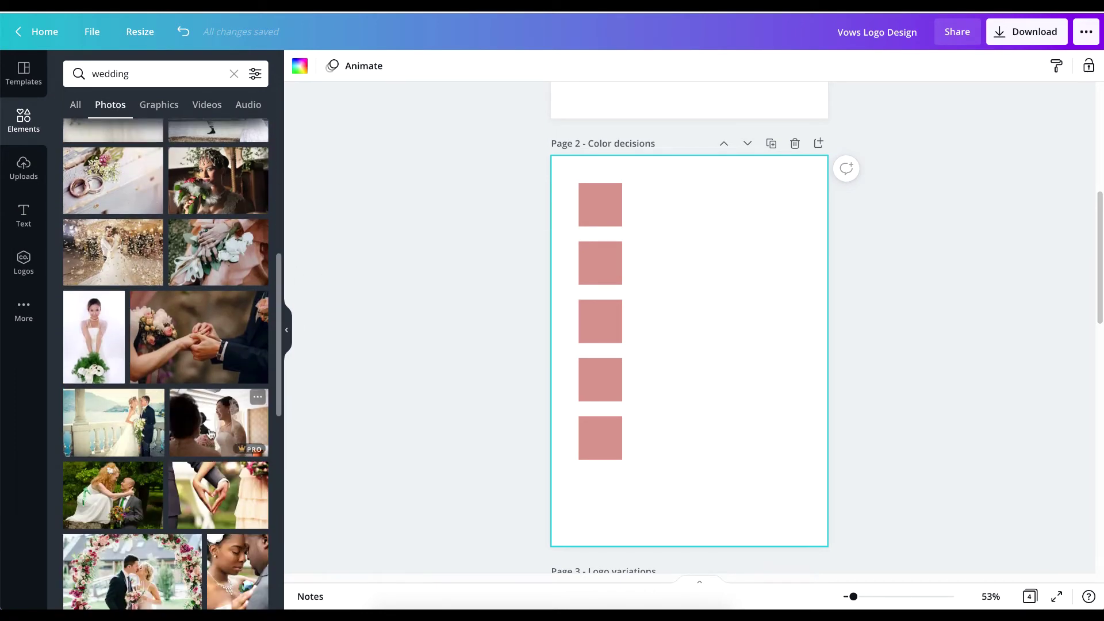
{"action": "scroll", "coordinate": [236, 506], "scroll_direction": "down", "scroll_amount": 1}
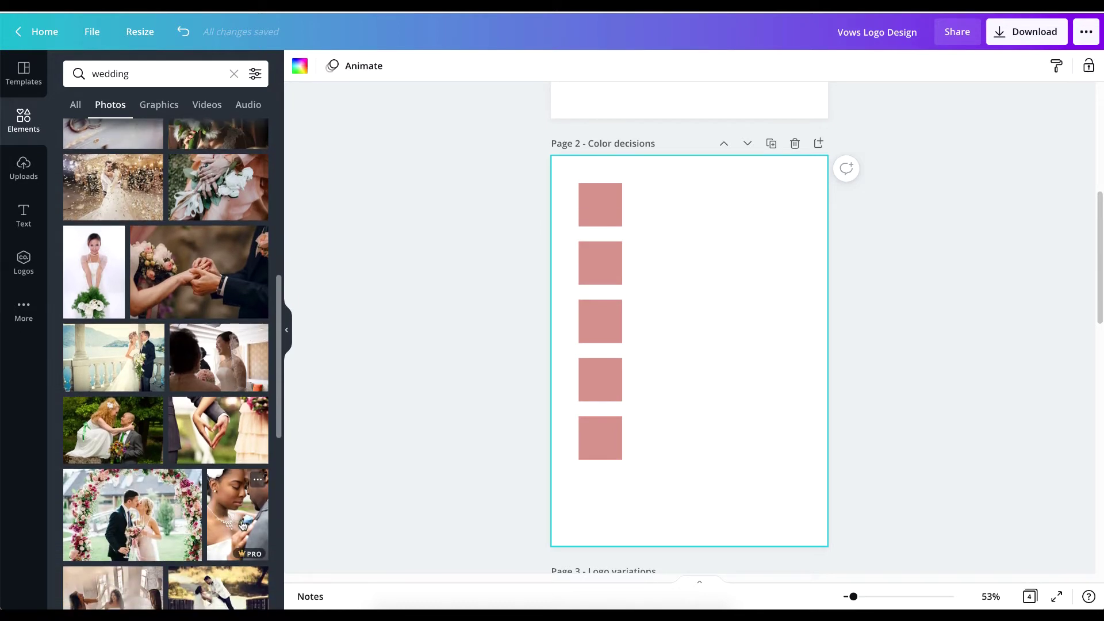
{"action": "left_click", "coordinate": [242, 524]}
{"action": "left_click_drag", "start_coordinate": [801, 521], "coordinate": [722, 433]}
{"action": "left_click_drag", "start_coordinate": [680, 369], "coordinate": [680, 271]}
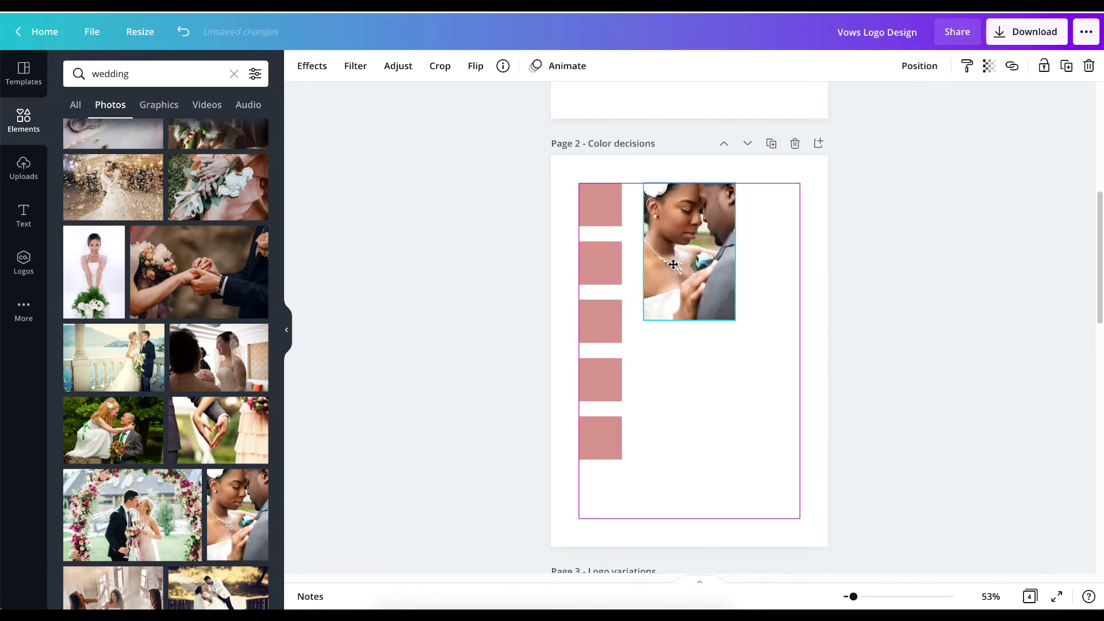
{"action": "left_click_drag", "start_coordinate": [736, 321], "coordinate": [679, 242]}
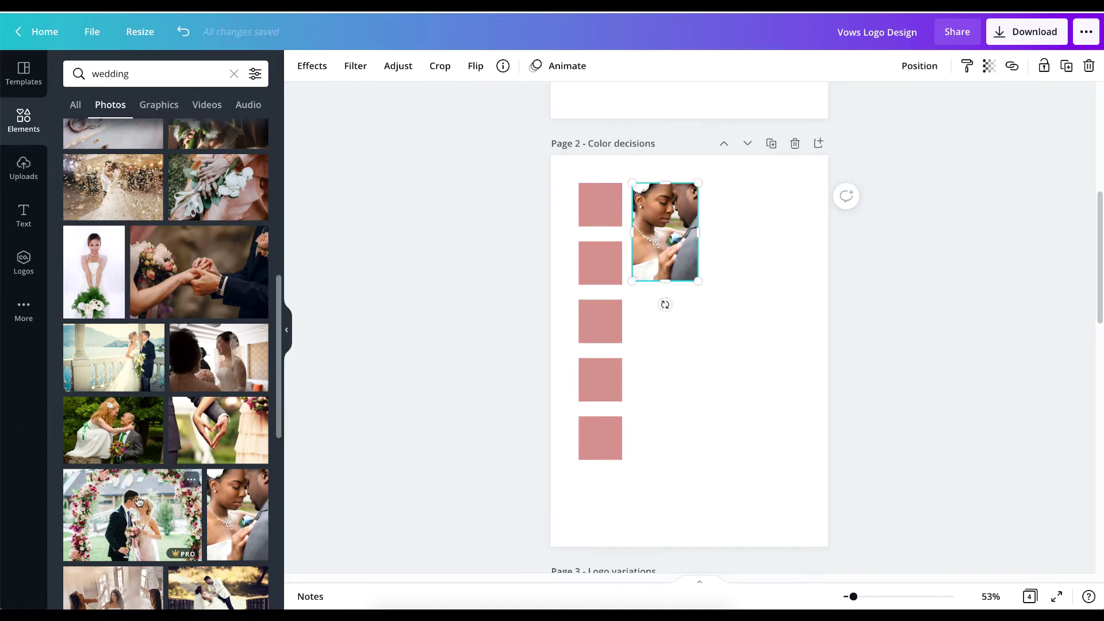
- Add the photo of the kissing couple under white drapes and shrink it into place near the page's right margin
{"action": "scroll", "coordinate": [136, 491], "scroll_direction": "down", "scroll_amount": 2}
{"action": "scroll", "coordinate": [137, 491], "scroll_direction": "down", "scroll_amount": 8}
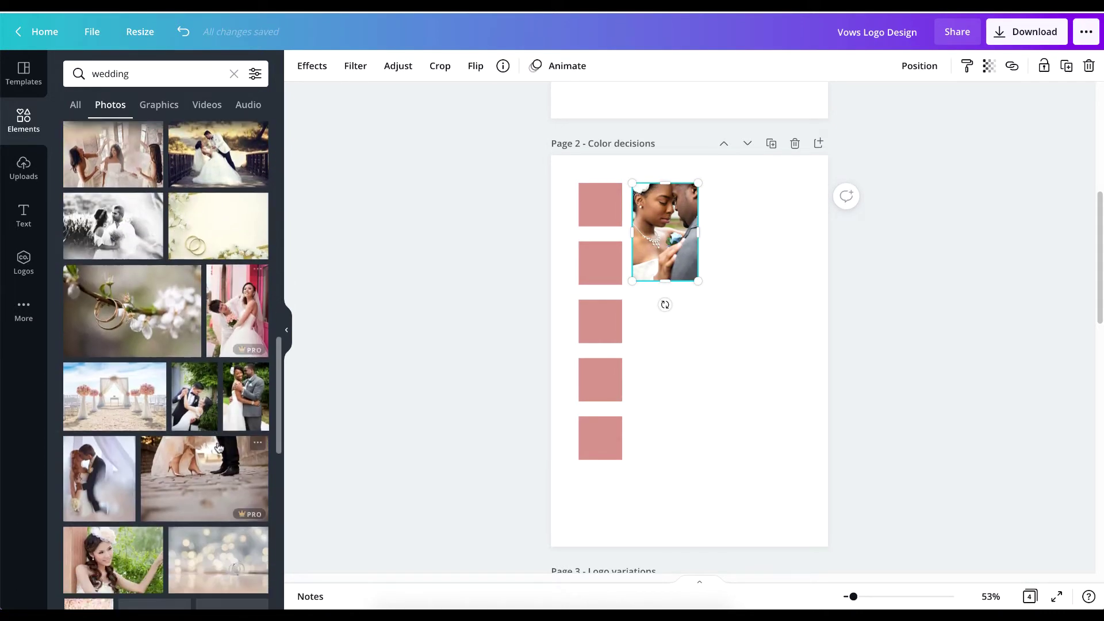
{"action": "scroll", "coordinate": [217, 446], "scroll_direction": "down", "scroll_amount": 2}
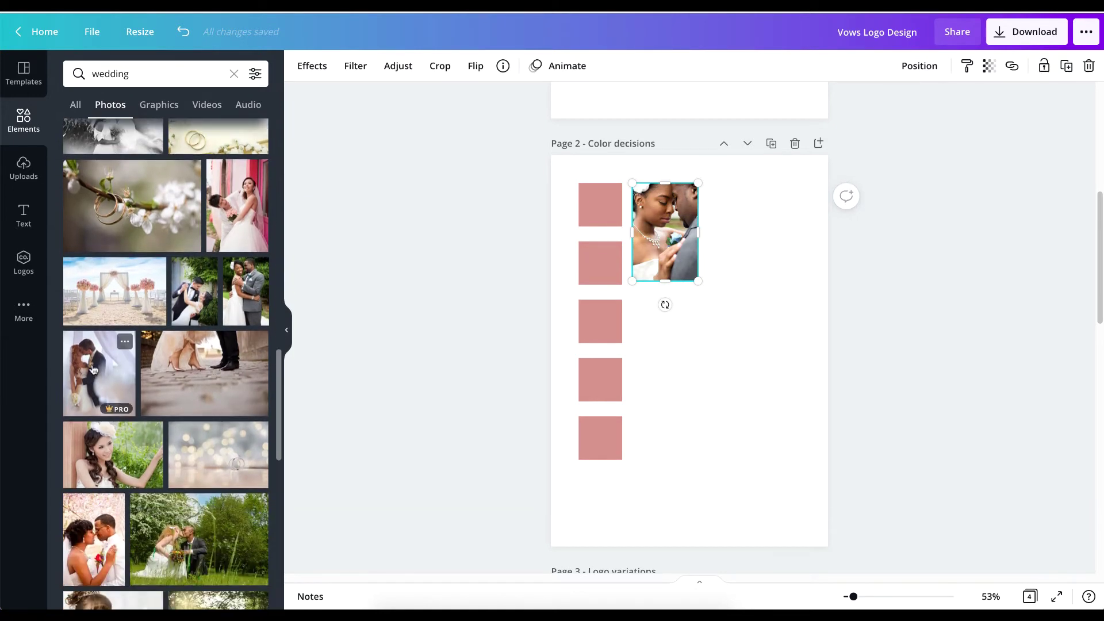
{"action": "left_click_drag", "start_coordinate": [93, 369], "coordinate": [692, 391]}
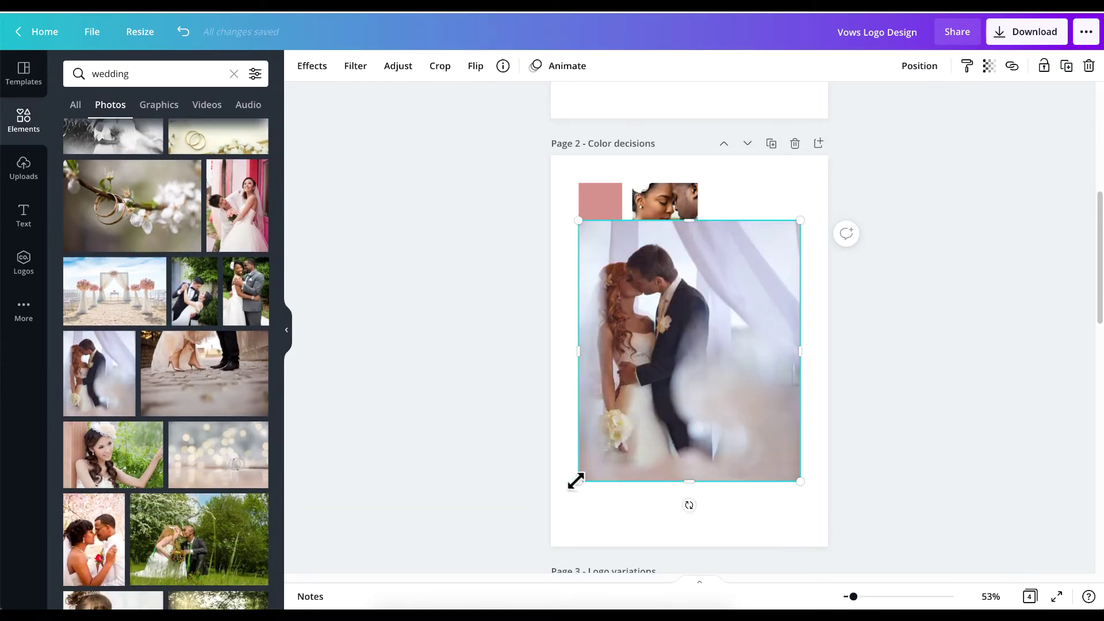
{"action": "left_click_drag", "start_coordinate": [575, 481], "coordinate": [721, 315]}
{"action": "left_click", "coordinate": [709, 338]}
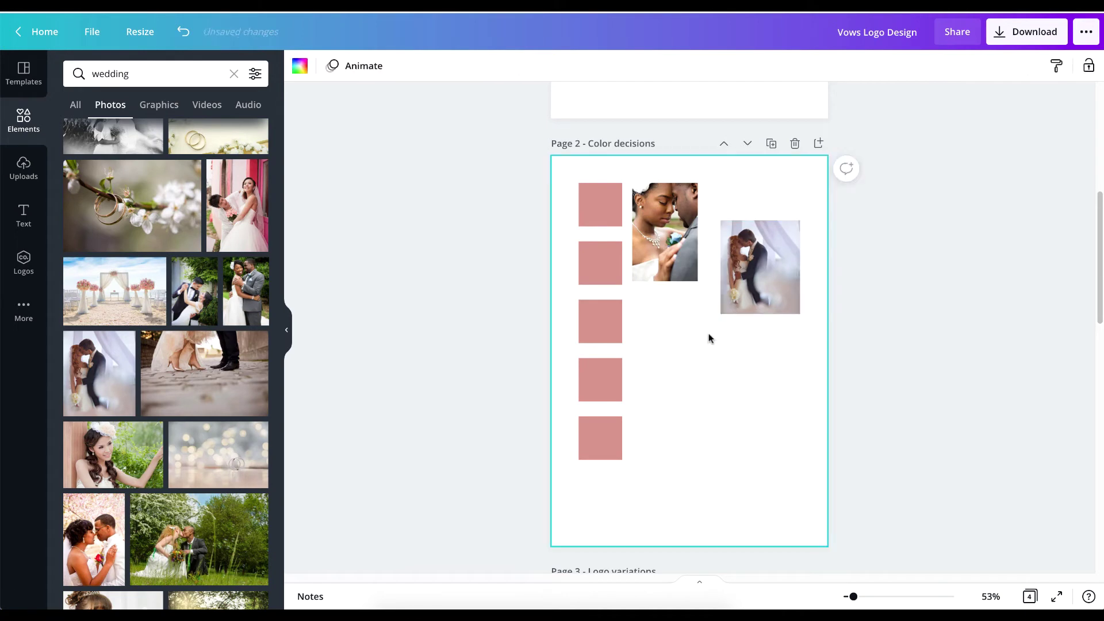
- Search the elements library for "couple on vacation" and show only photos
{"action": "double_click", "coordinate": [185, 75]}
{"action": "type", "text": "c"}
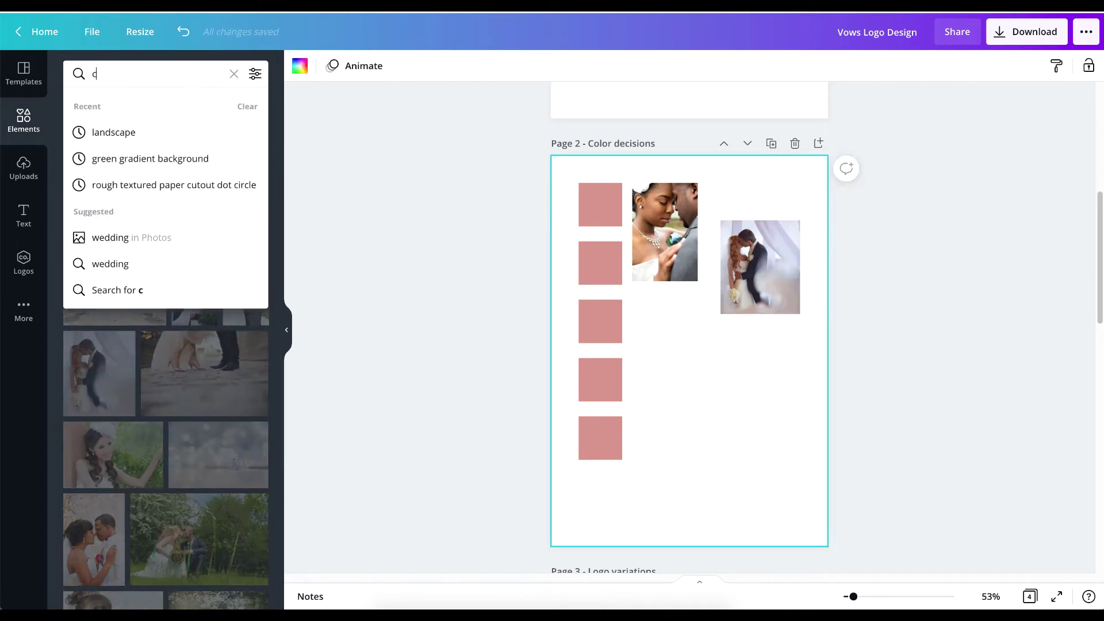
{"action": "type", "text": "ouple"}
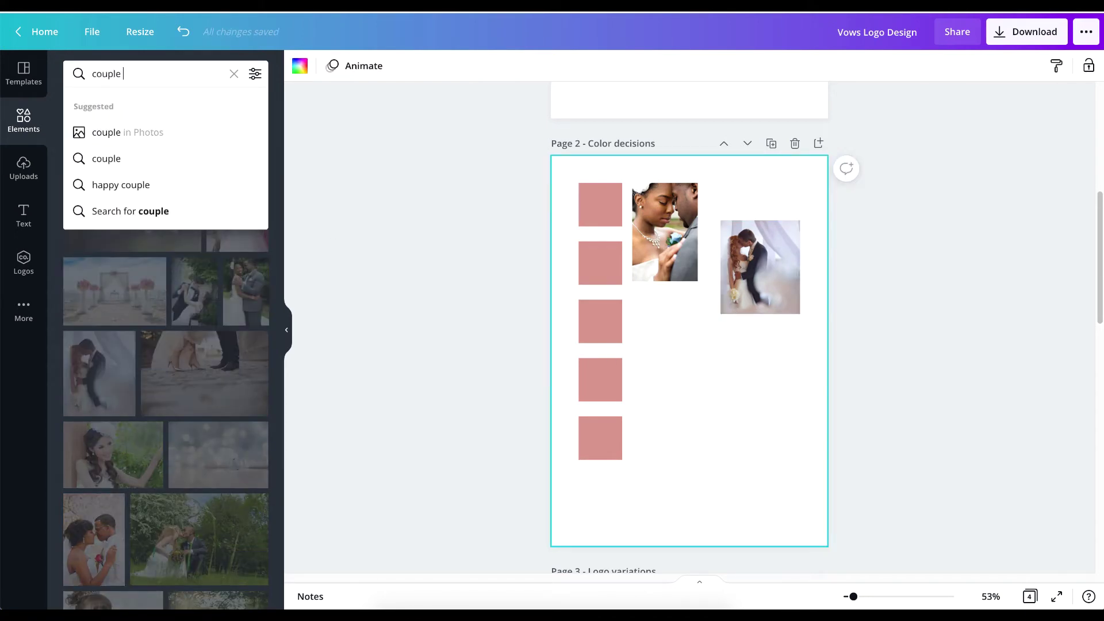
{"action": "type", "text": " on vacation"}
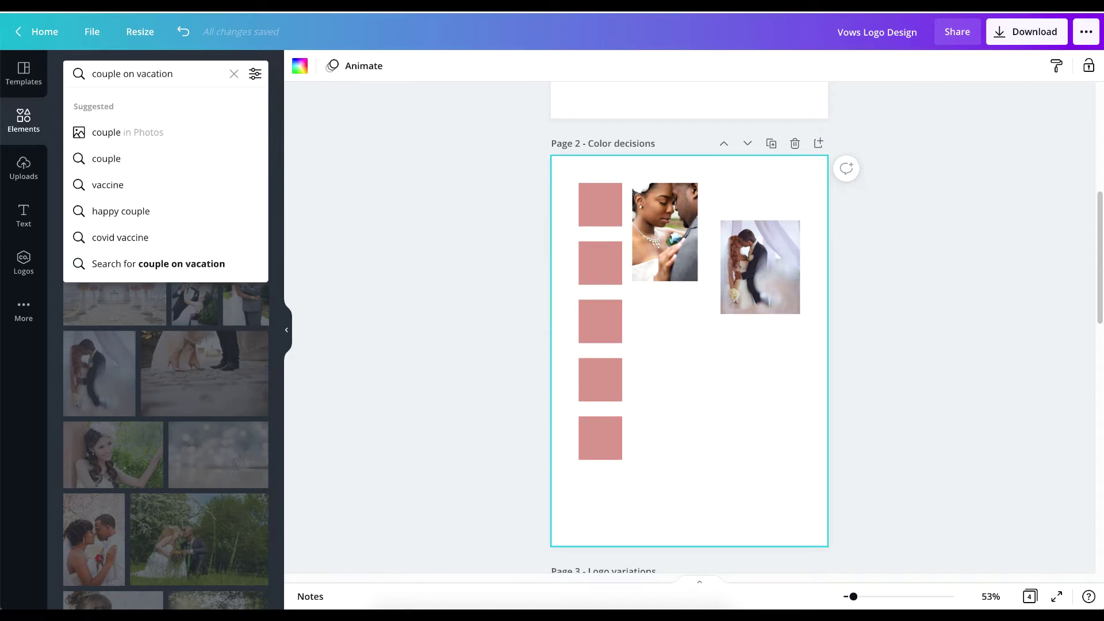
{"action": "key", "text": "Return"}
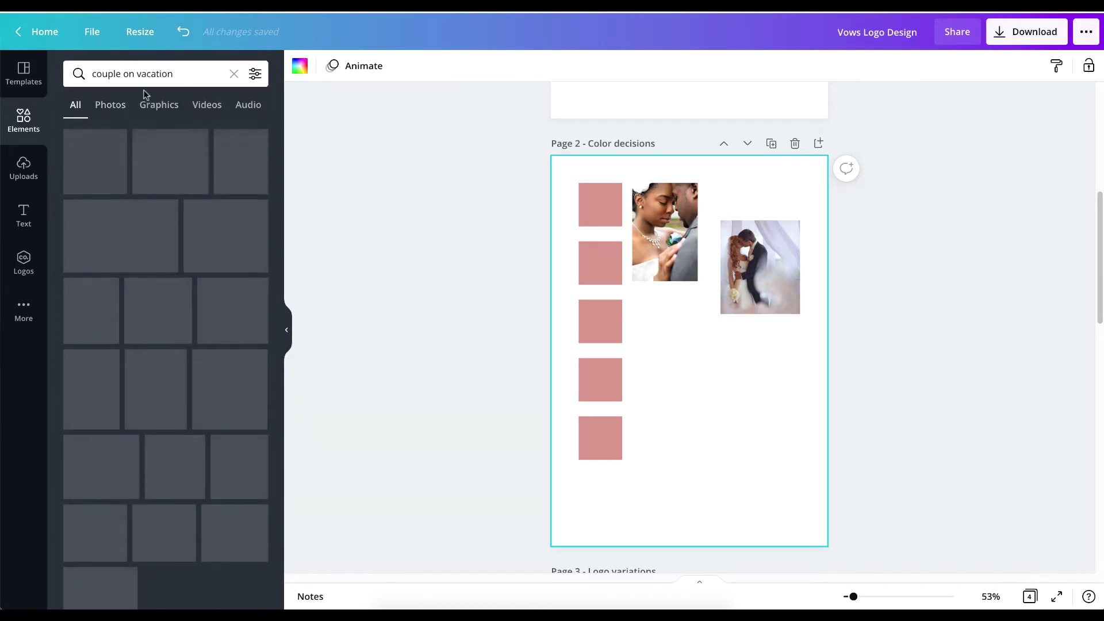
{"action": "left_click", "coordinate": [110, 104]}
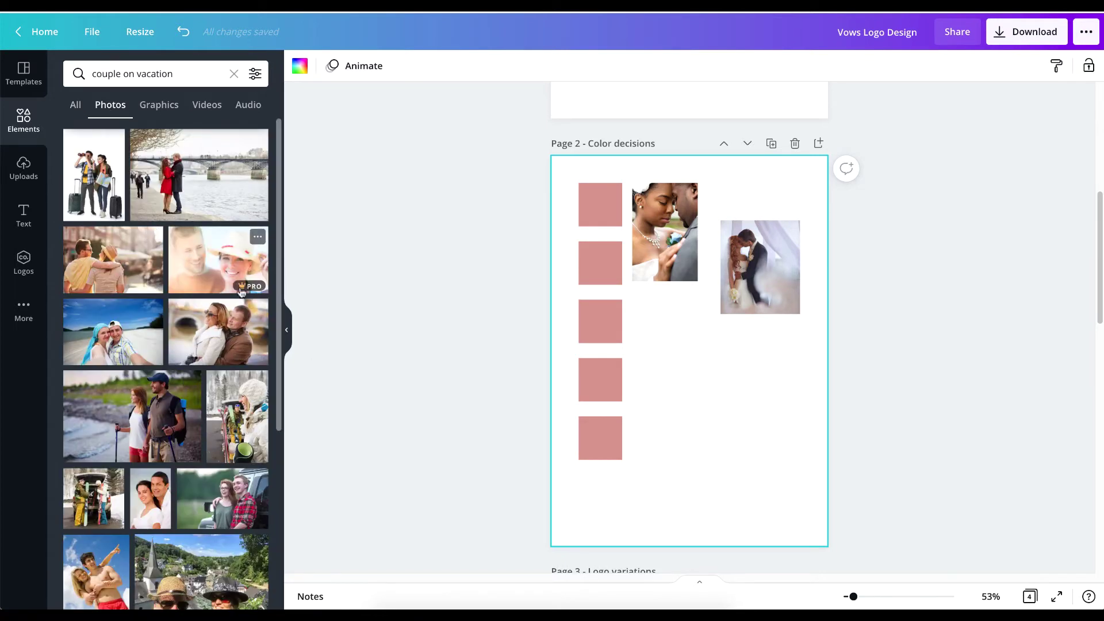
- Add the photo of the older couple by yellow lounge chairs, shrink it and place it below the draped wedding photo
{"action": "scroll", "coordinate": [170, 433], "scroll_direction": "down", "scroll_amount": 3}
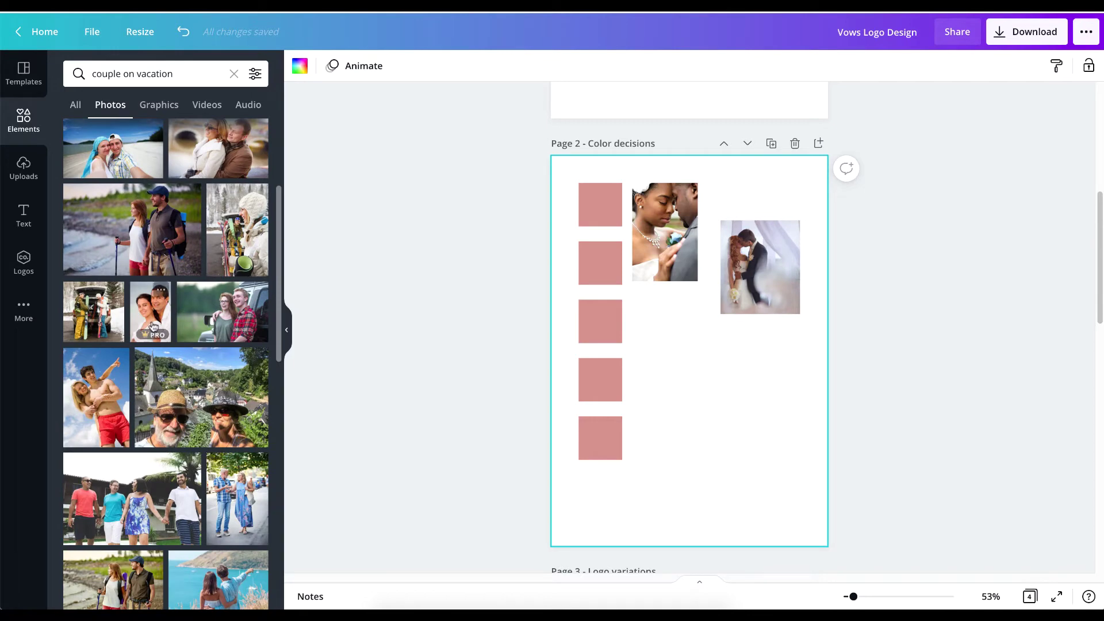
{"action": "scroll", "coordinate": [202, 287], "scroll_direction": "up", "scroll_amount": 1}
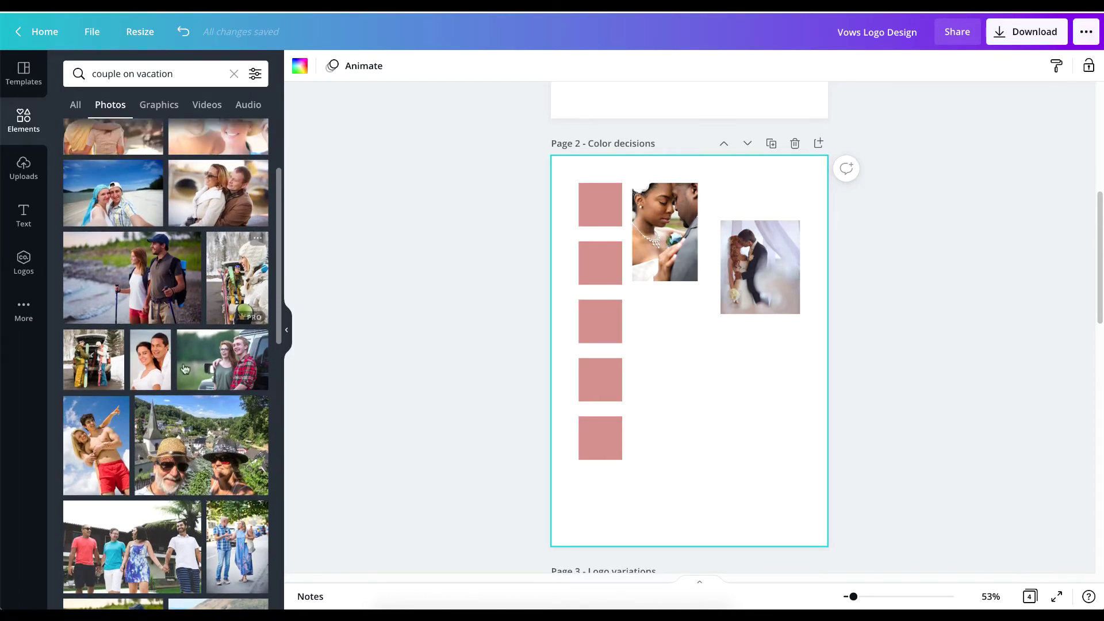
{"action": "scroll", "coordinate": [185, 368], "scroll_direction": "down", "scroll_amount": 5}
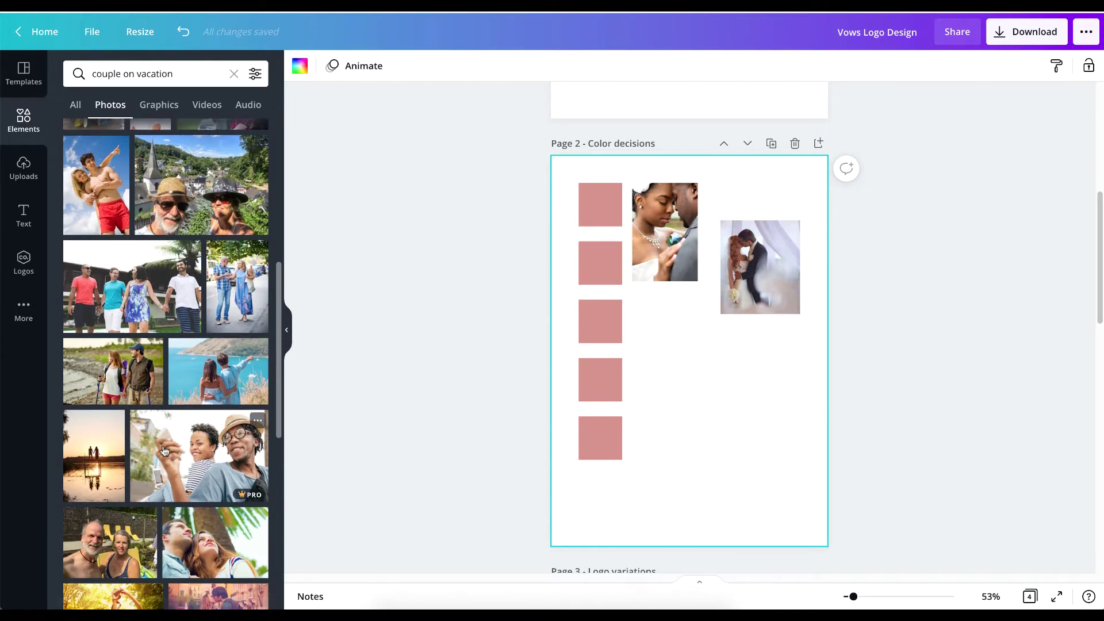
{"action": "scroll", "coordinate": [163, 450], "scroll_direction": "down", "scroll_amount": 3}
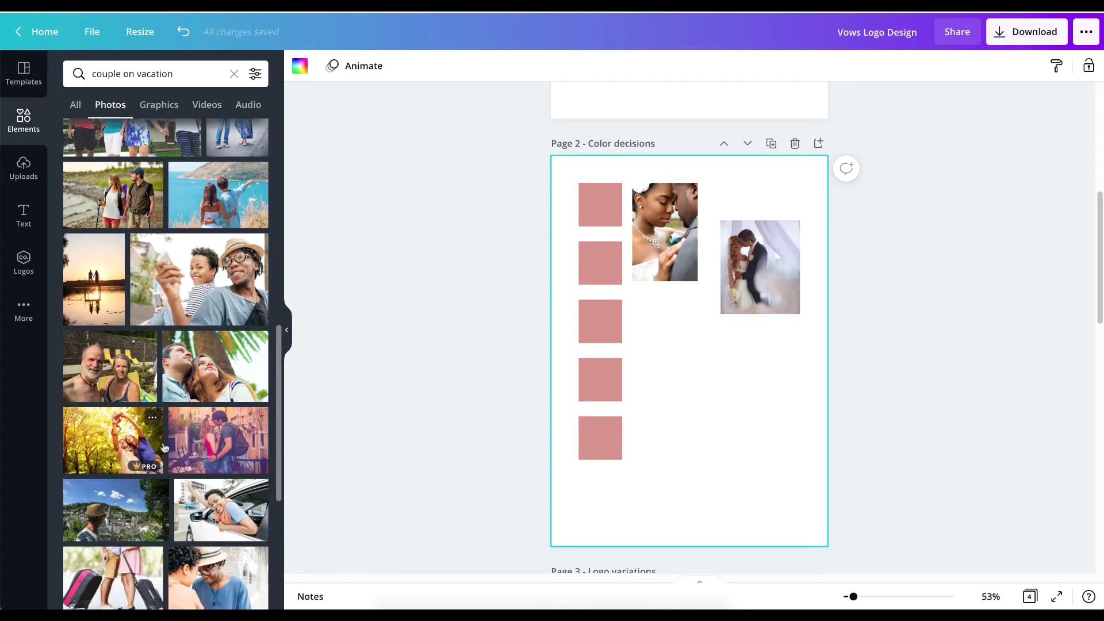
{"action": "left_click", "coordinate": [105, 376]}
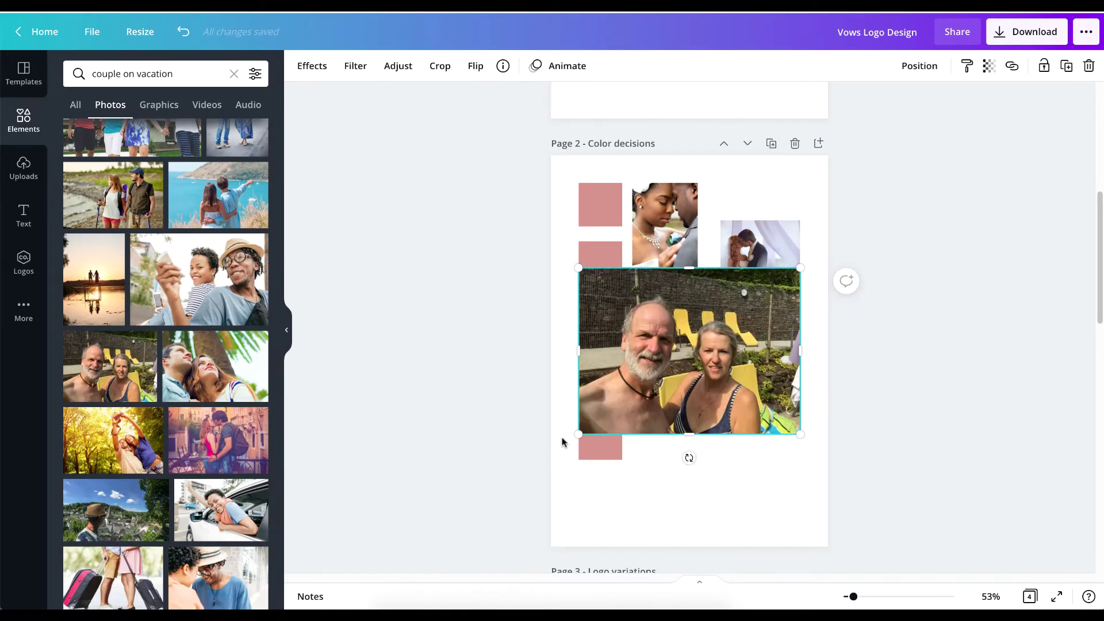
{"action": "left_click_drag", "start_coordinate": [577, 434], "coordinate": [755, 378]}
{"action": "left_click_drag", "start_coordinate": [766, 300], "coordinate": [766, 361]}
{"action": "mouse_move", "coordinate": [720, 388]}
{"action": "left_mouse_down"}
{"action": "mouse_move", "coordinate": [689, 407]}
{"action": "mouse_move", "coordinate": [717, 391]}
{"action": "left_mouse_up"}
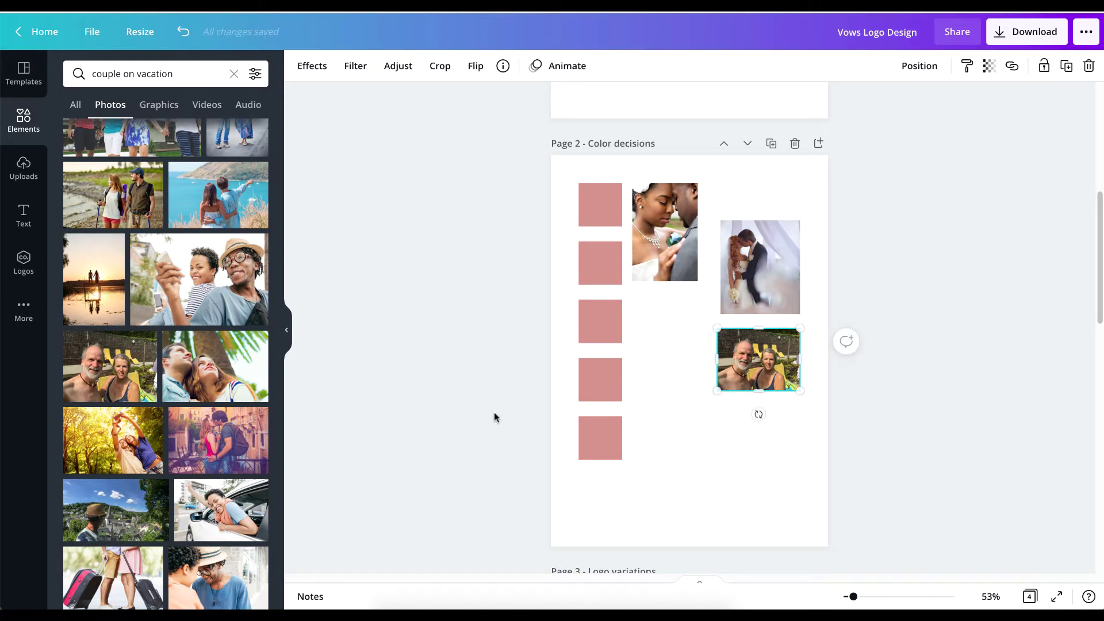
- Add the watermelon couple photo at about 65.5 × 43.7 below the forehead close-up, and align the older couple's photo with the draped wedding photo's left edge
{"action": "scroll", "coordinate": [211, 474], "scroll_direction": "down", "scroll_amount": 5}
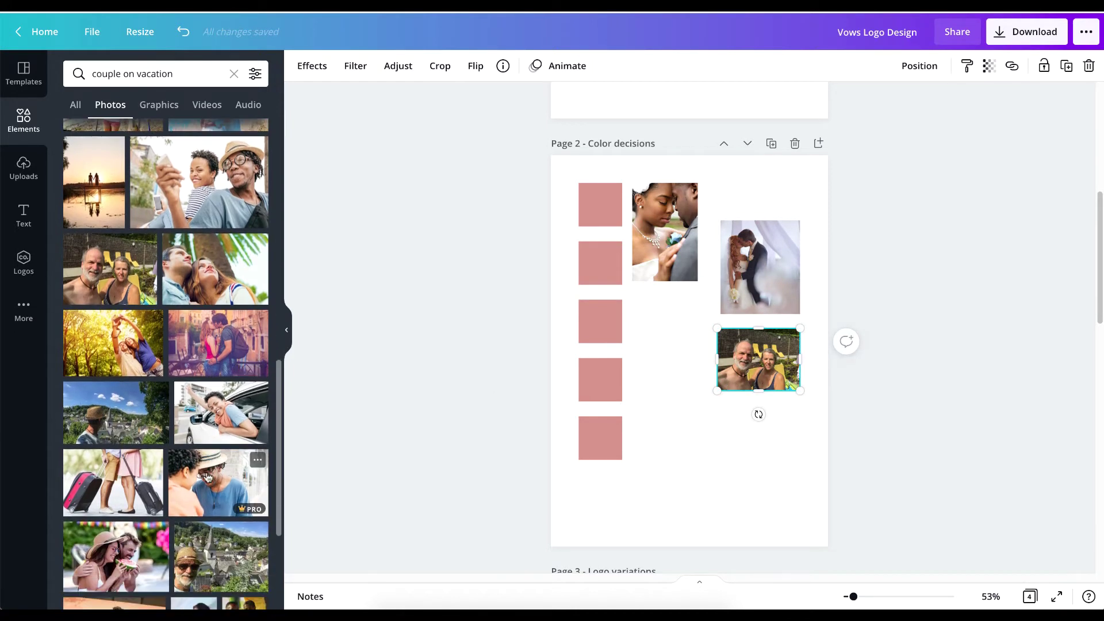
{"action": "left_click", "coordinate": [112, 431]}
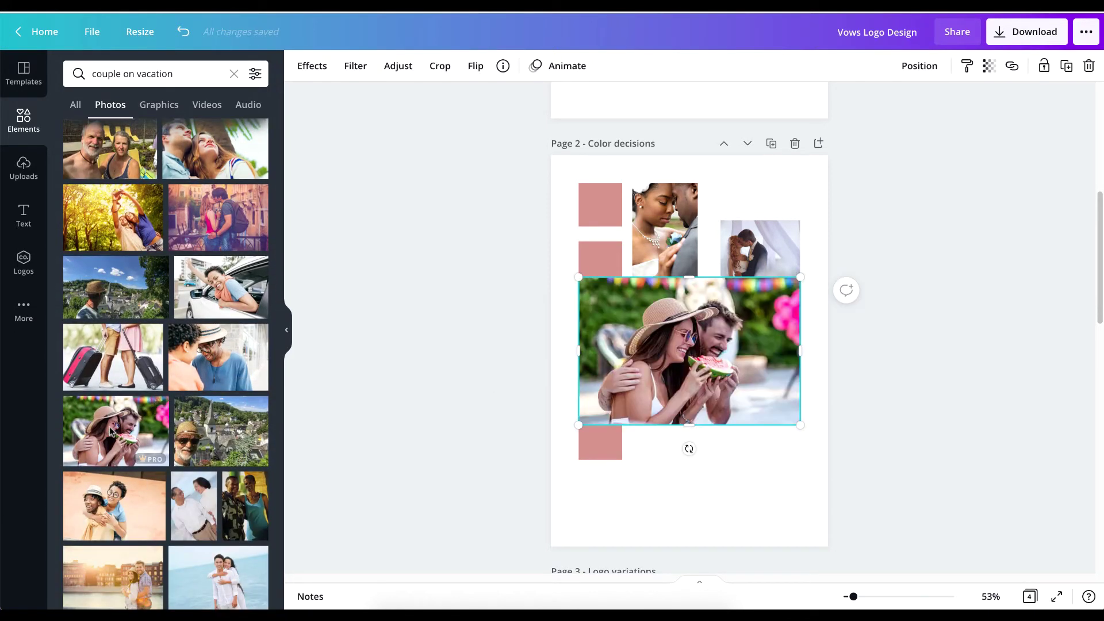
{"action": "left_click_drag", "start_coordinate": [797, 279], "coordinate": [661, 351]}
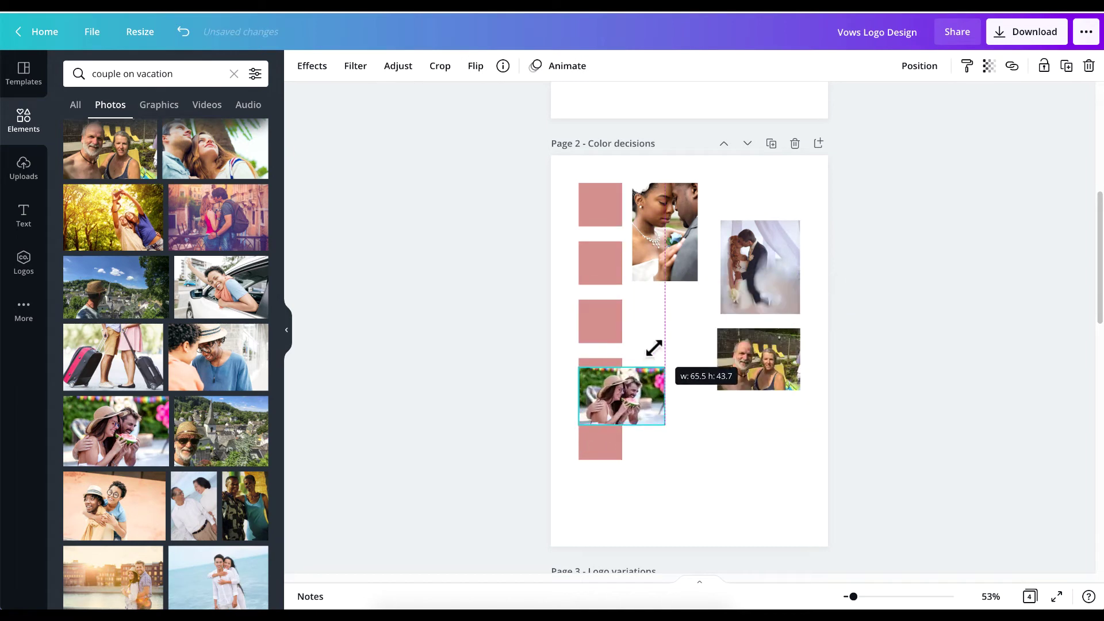
{"action": "left_click_drag", "start_coordinate": [608, 395], "coordinate": [660, 321]}
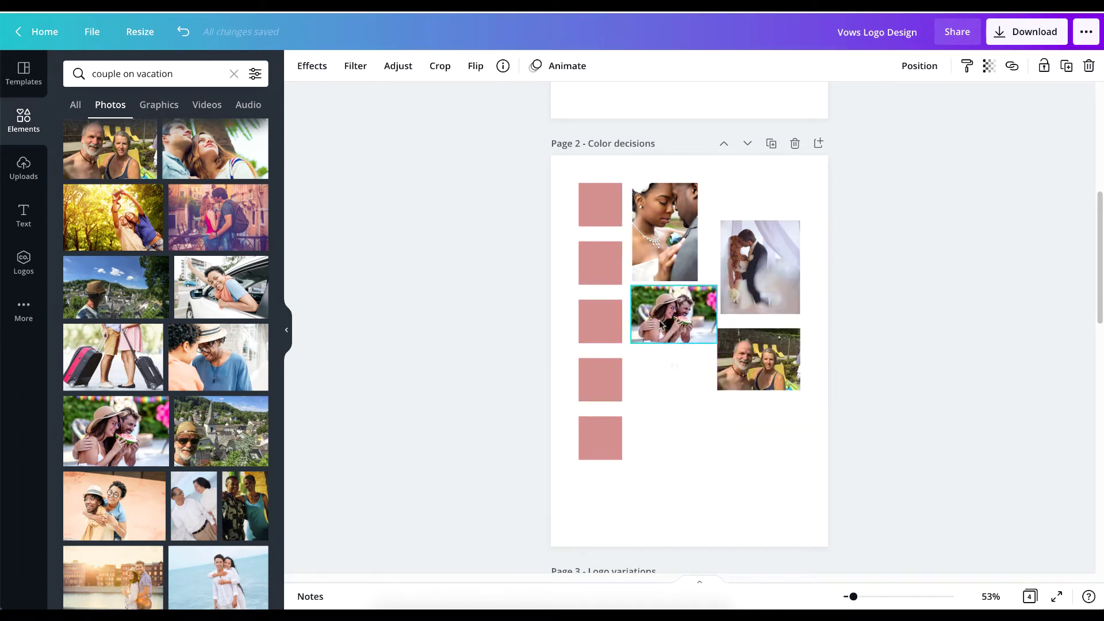
{"action": "mouse_move", "coordinate": [745, 354]}
{"action": "left_mouse_down"}
{"action": "mouse_move", "coordinate": [747, 368]}
{"action": "mouse_move", "coordinate": [748, 353]}
{"action": "left_mouse_up"}
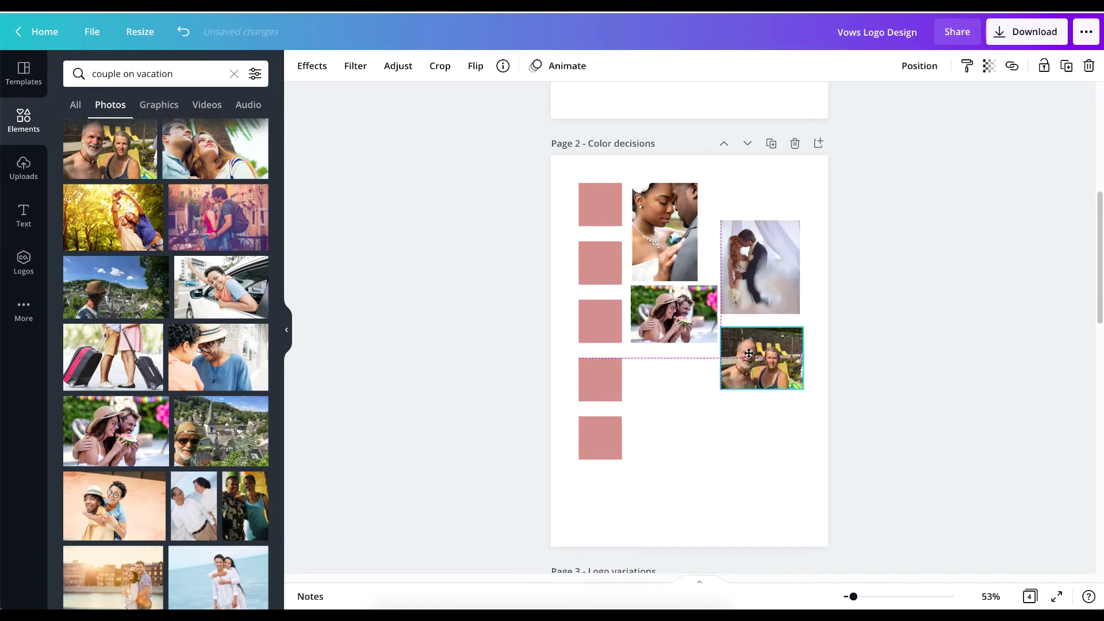
{"action": "left_click", "coordinate": [664, 415]}
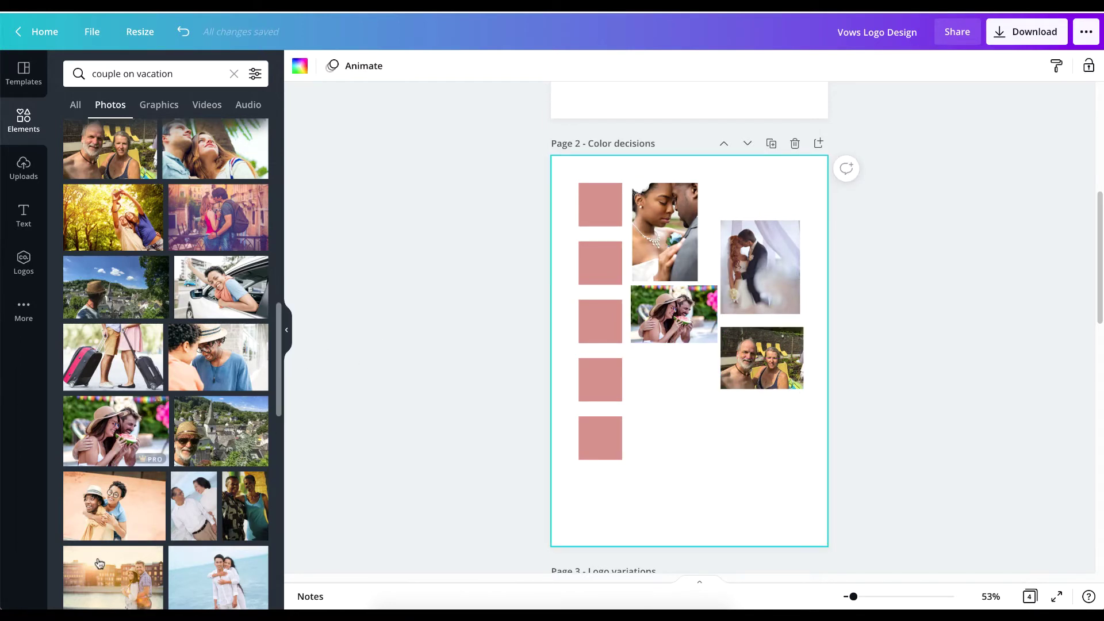
- Add the photo of the hugging couple against the peach wall, shrink it and place it below the watermelon photo
{"action": "scroll", "coordinate": [162, 460], "scroll_direction": "down", "scroll_amount": 4}
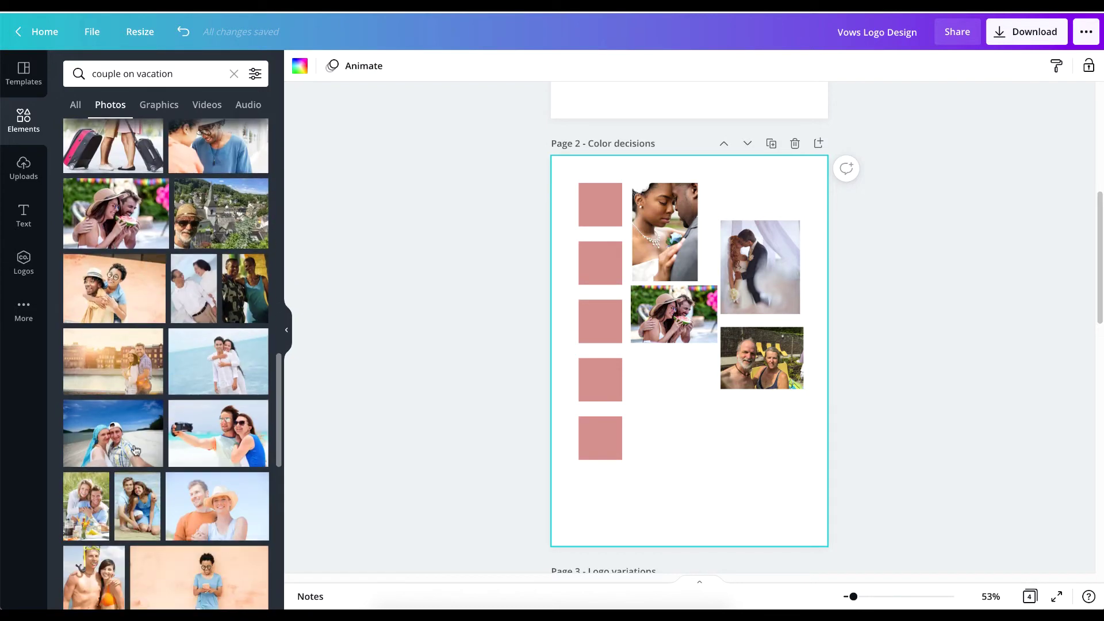
{"action": "left_click", "coordinate": [104, 306]}
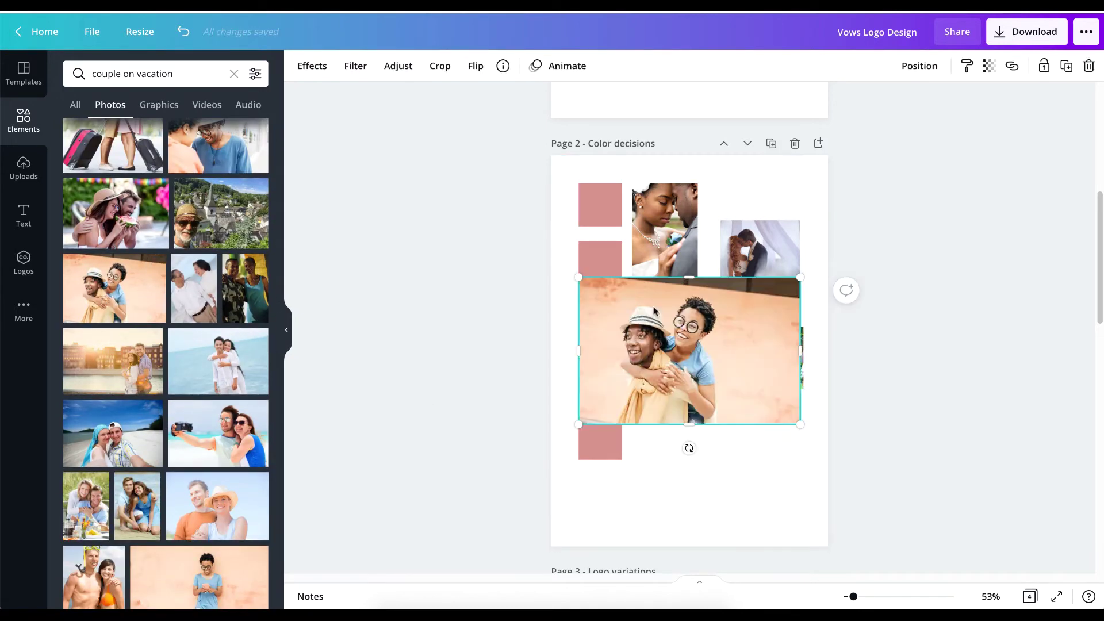
{"action": "left_click_drag", "start_coordinate": [575, 280], "coordinate": [697, 357]}
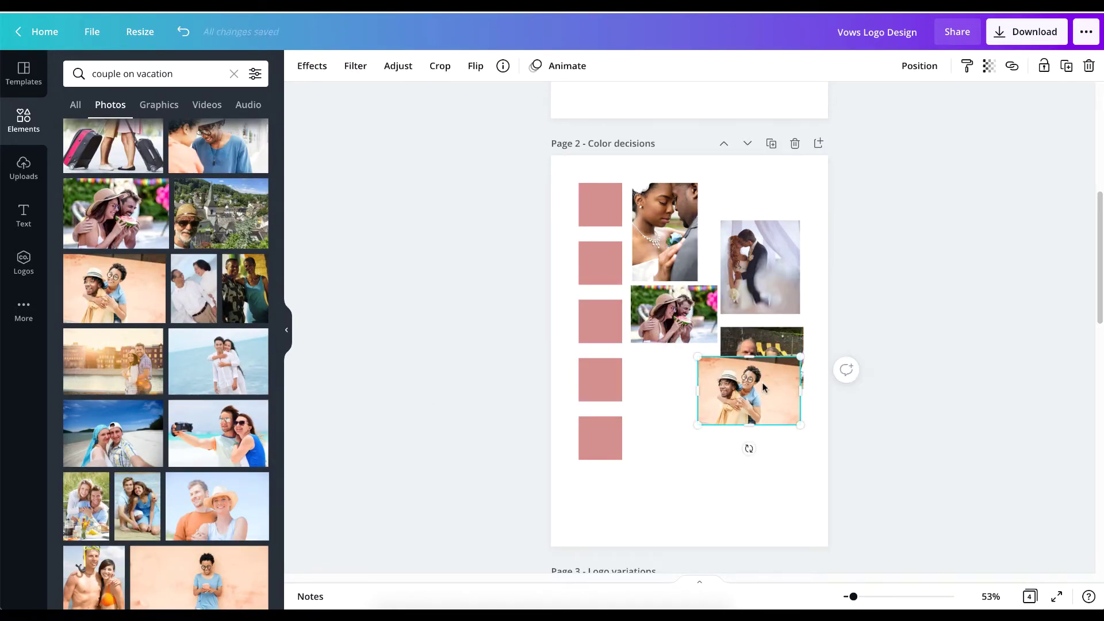
{"action": "left_click_drag", "start_coordinate": [761, 387], "coordinate": [694, 384]}
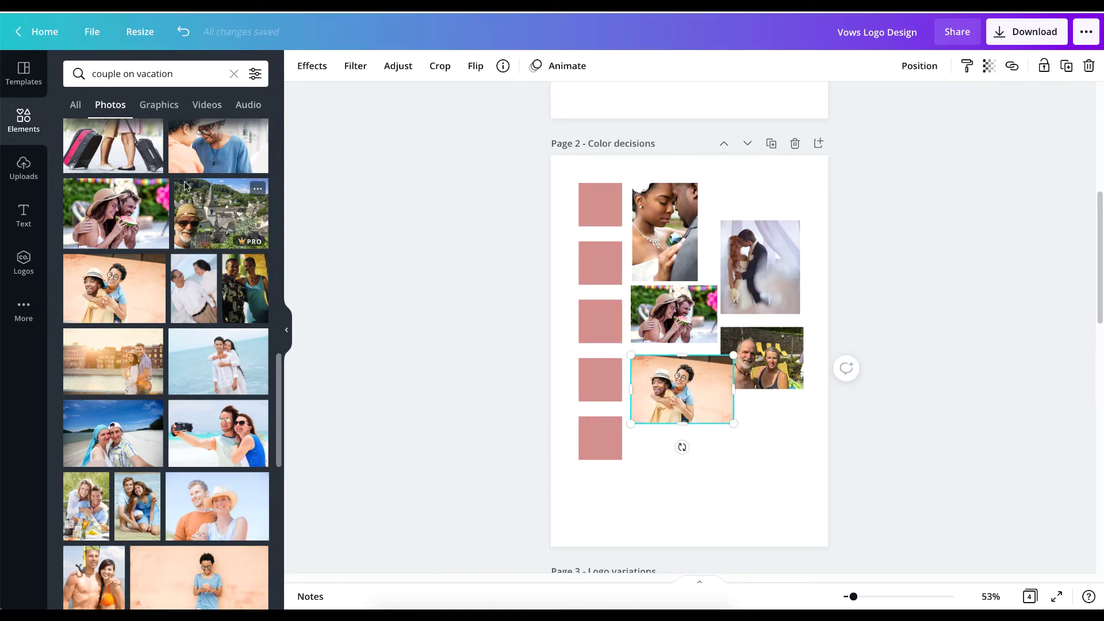
- Search the elements library for "wedding rings" and show only photos
{"action": "double_click", "coordinate": [163, 74]}
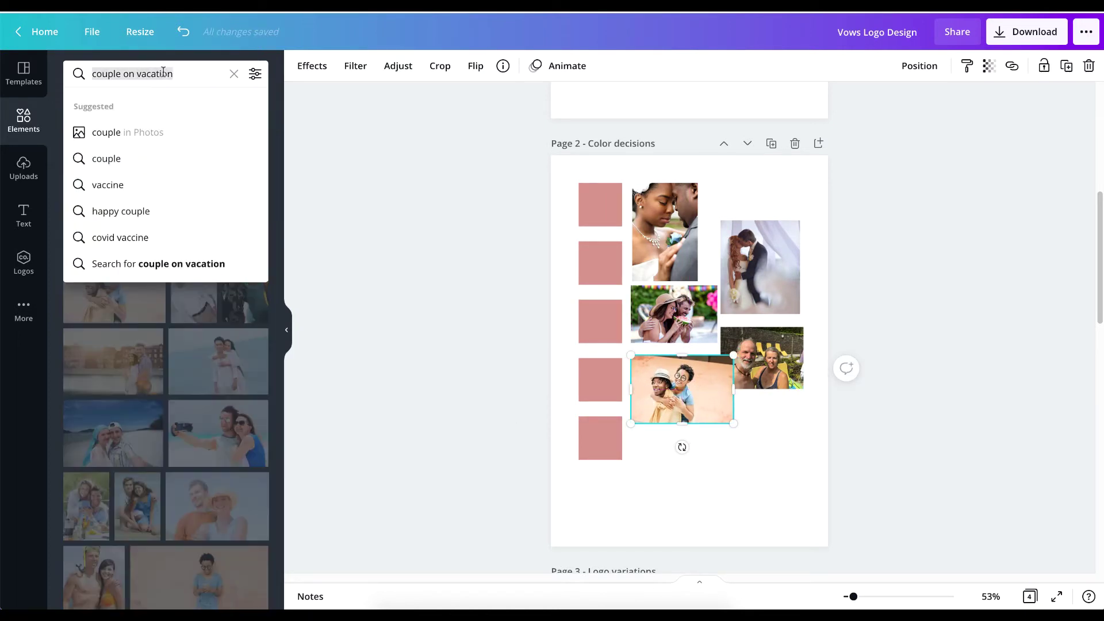
{"action": "type", "text": "wed"}
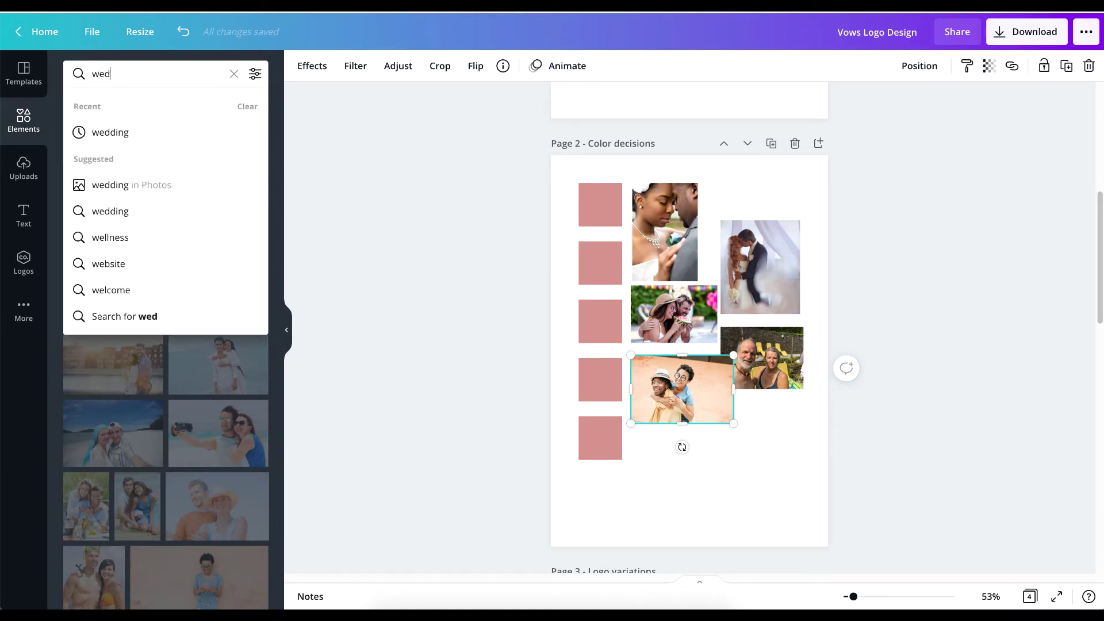
{"action": "type", "text": "ding rin"}
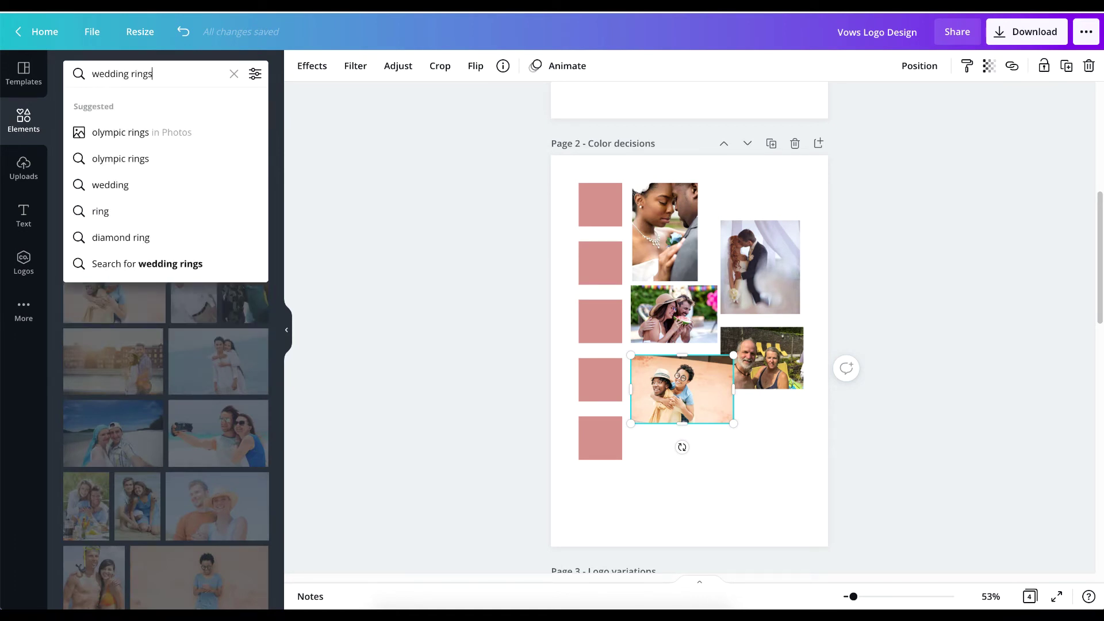
{"action": "type", "text": "gs"}
{"action": "key", "text": "Return"}
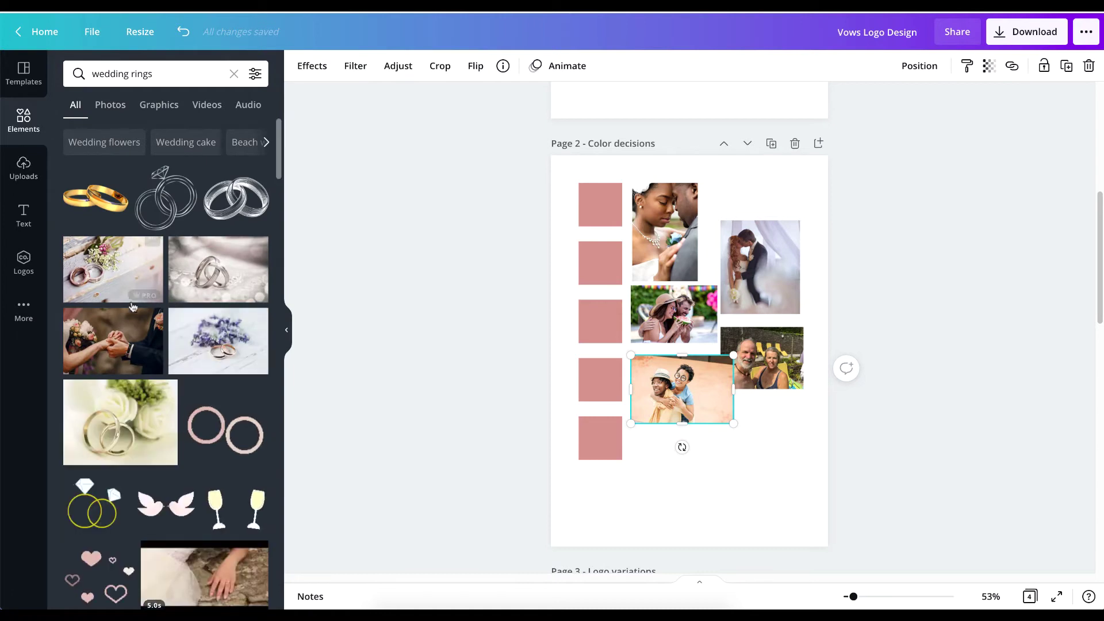
{"action": "left_click", "coordinate": [110, 105]}
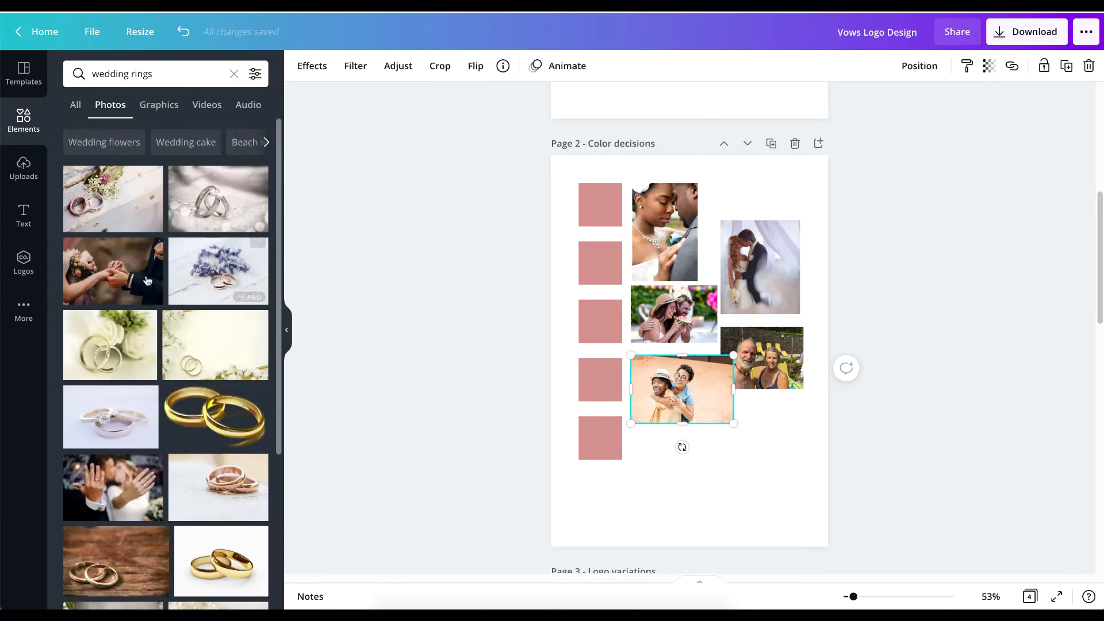
- Add the photo of the couple joining hands beside a bouquet, shrink it and place it below the peach wall photo
{"action": "left_click", "coordinate": [110, 278]}
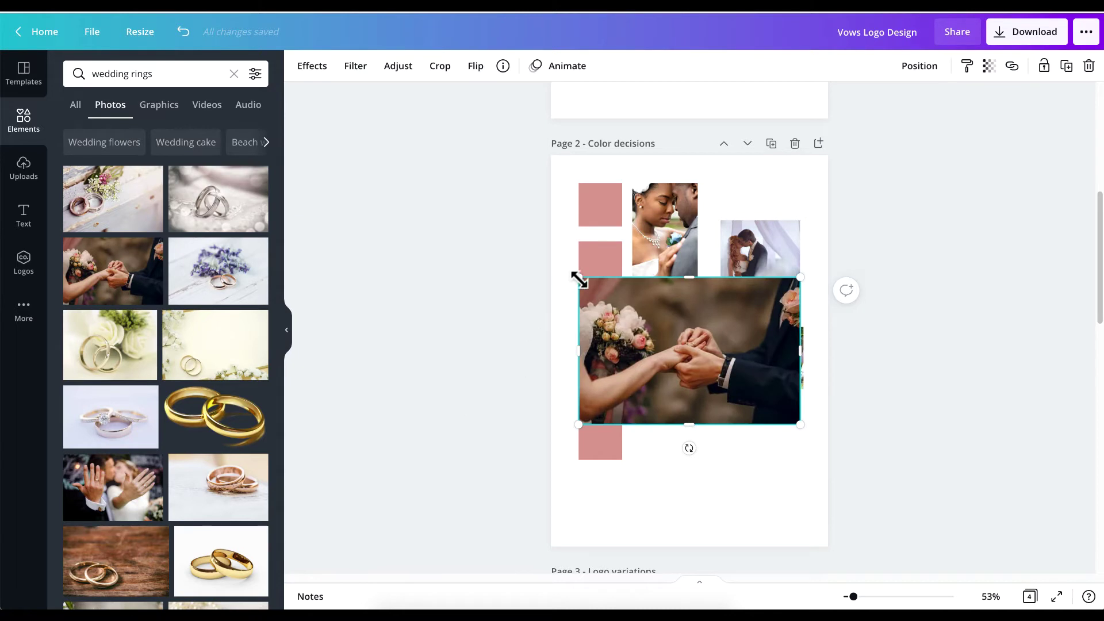
{"action": "left_click_drag", "start_coordinate": [578, 280], "coordinate": [672, 337]}
{"action": "left_click_drag", "start_coordinate": [736, 371], "coordinate": [697, 469]}
{"action": "left_click", "coordinate": [387, 274]}
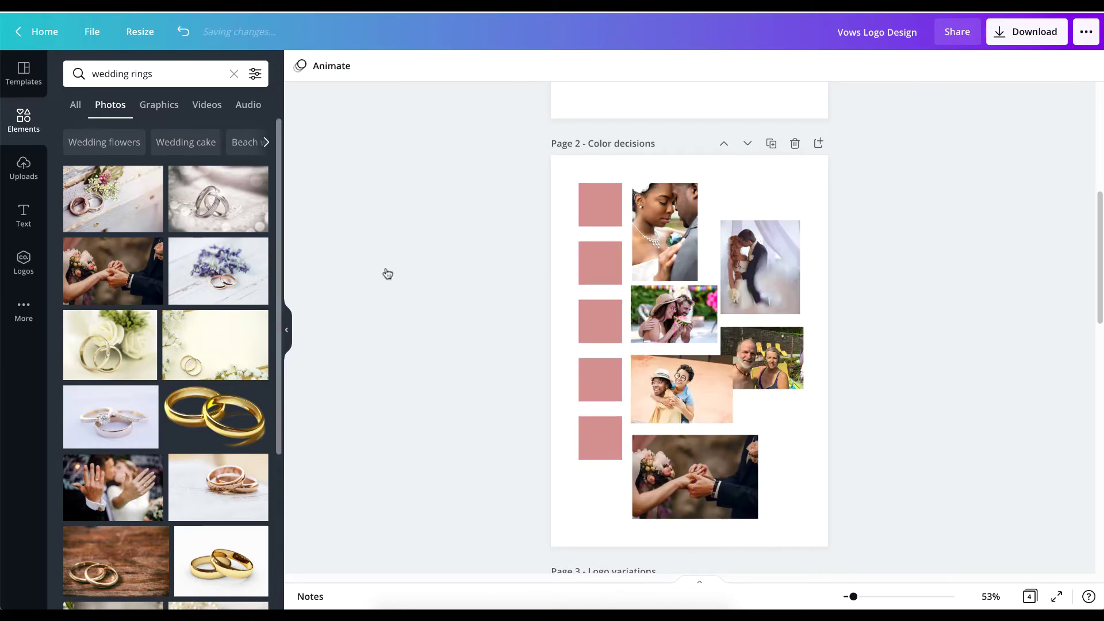
- Search the elements library for "bracelets" and show only photos
{"action": "triple_click", "coordinate": [111, 73]}
{"action": "type", "text": "br"}
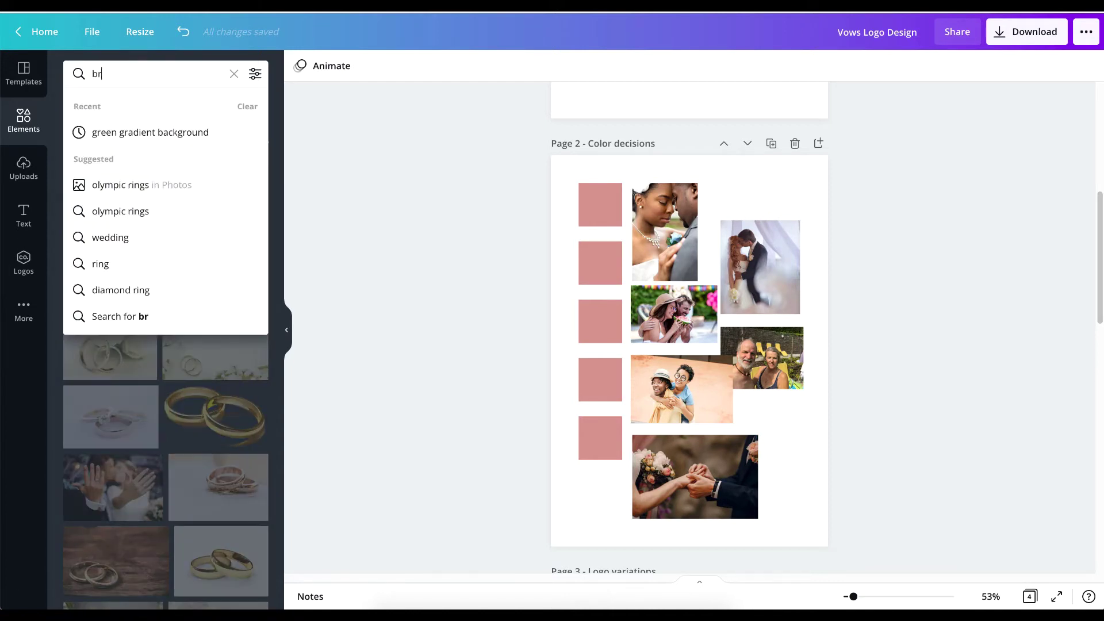
{"action": "type", "text": "ac"}
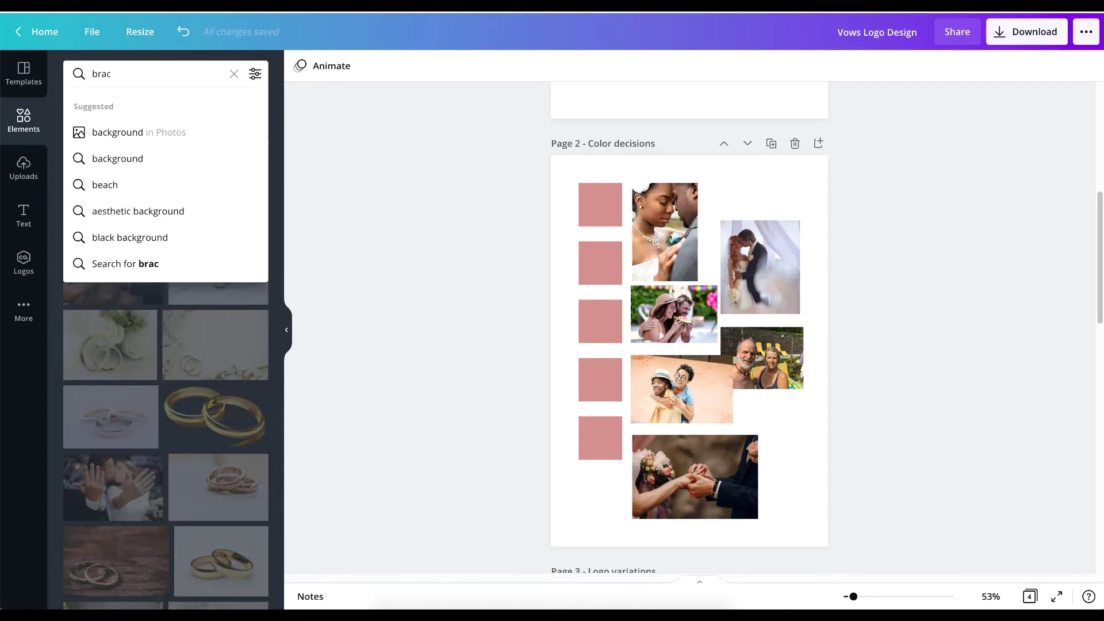
{"action": "type", "text": "elets"}
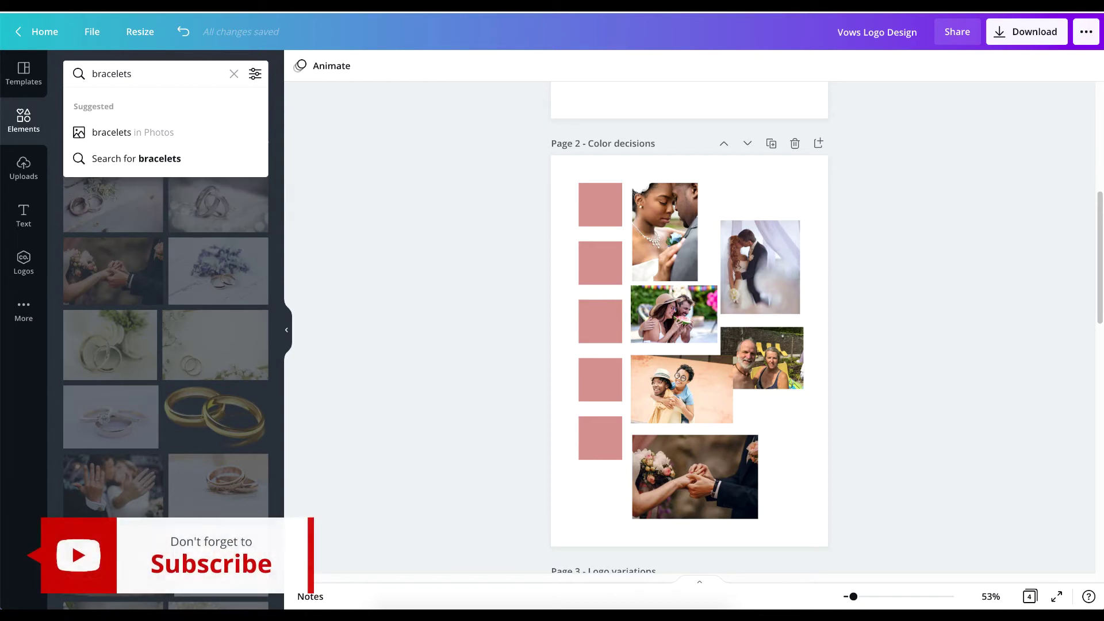
{"action": "key", "text": "Return"}
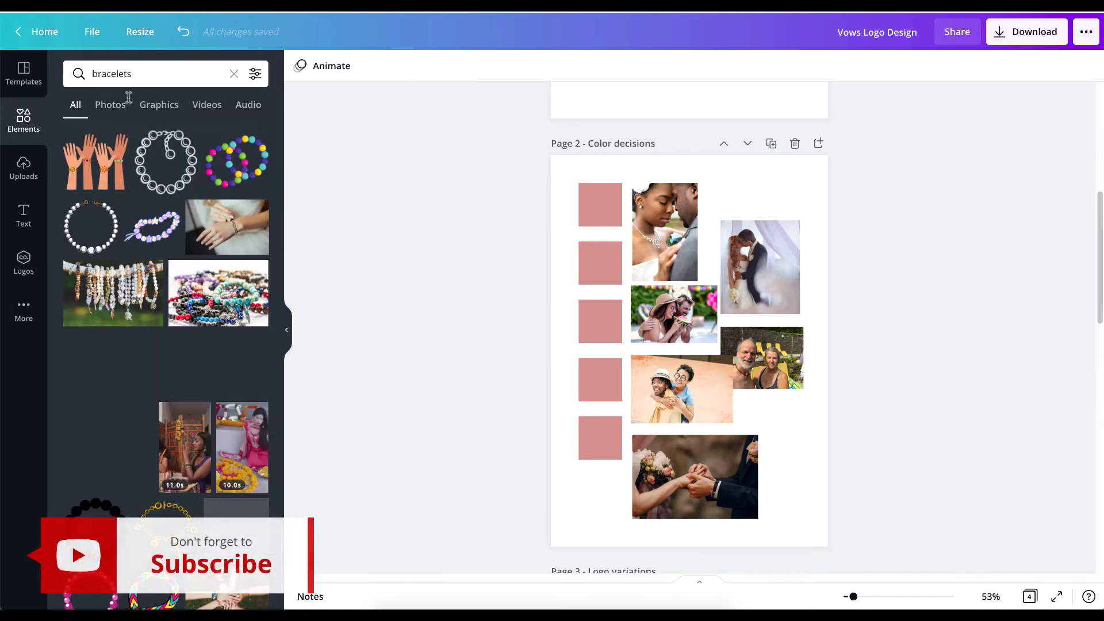
{"action": "left_click", "coordinate": [118, 103]}
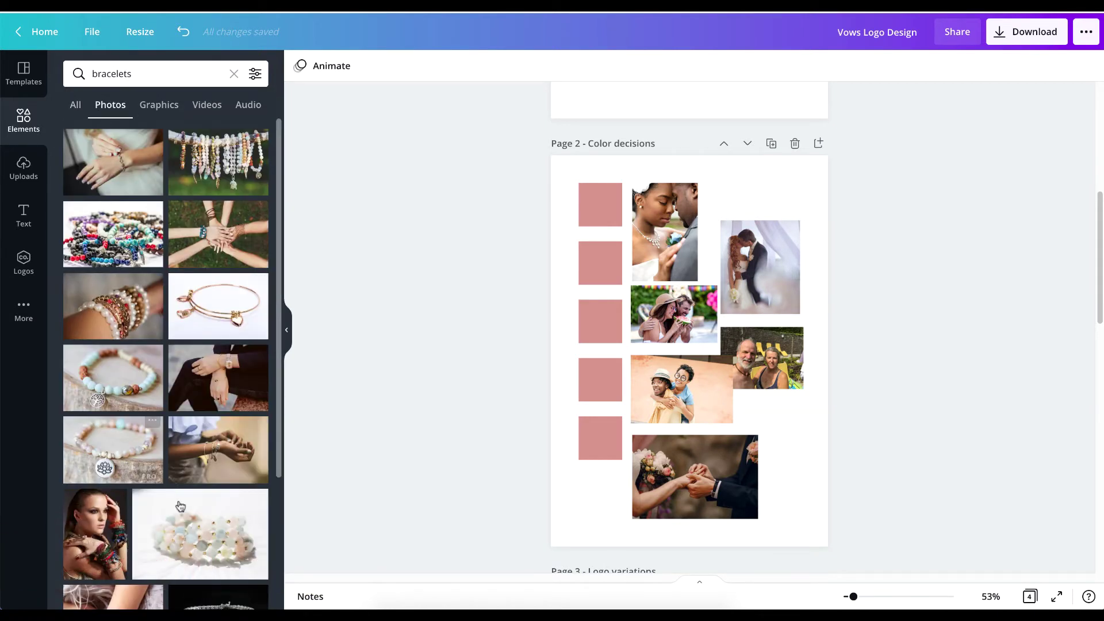
- Add the photo of a wrist with a beaded bracelet on grey fur, shrink it and place it below the older couple's photo
{"action": "scroll", "coordinate": [180, 505], "scroll_direction": "down", "scroll_amount": 4}
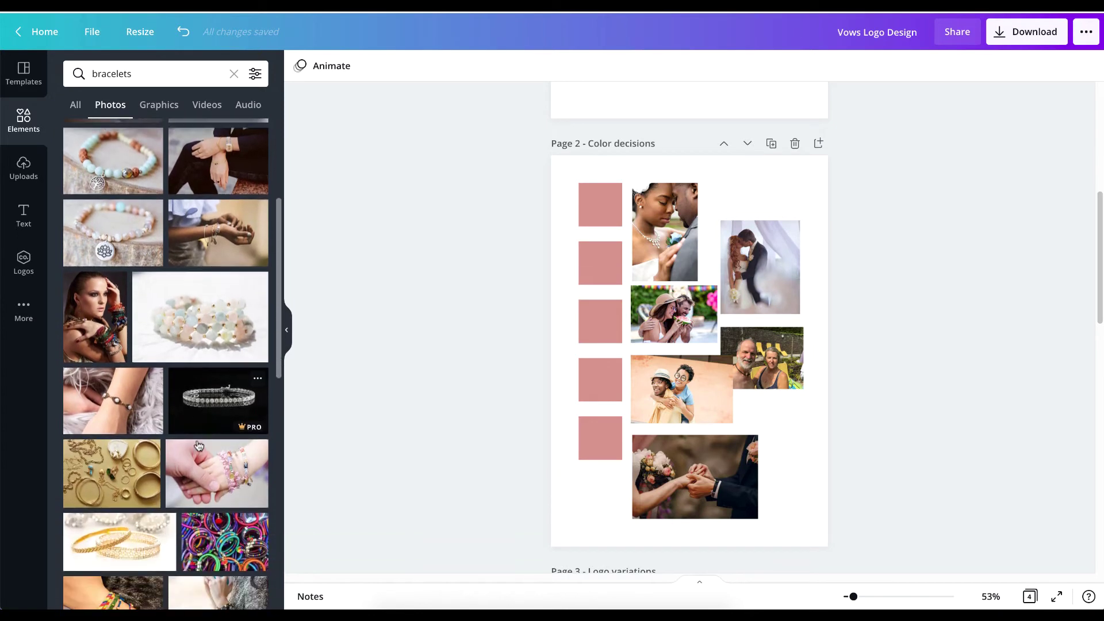
{"action": "left_click", "coordinate": [105, 381]}
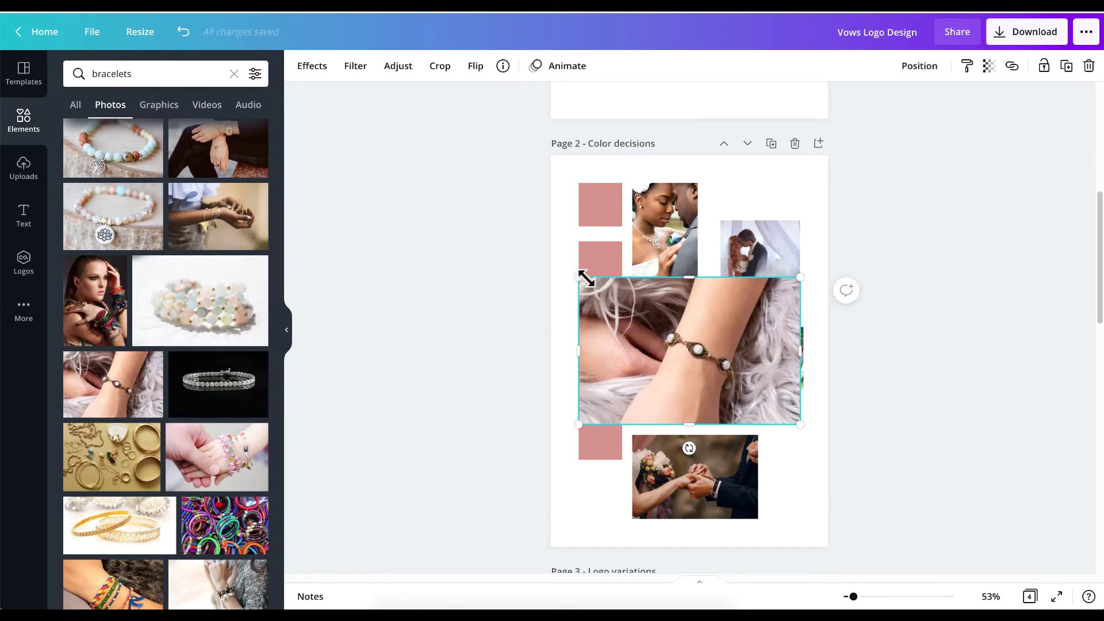
{"action": "left_click_drag", "start_coordinate": [585, 278], "coordinate": [683, 345]}
{"action": "left_click_drag", "start_coordinate": [758, 390], "coordinate": [764, 440]}
- Copy all the inspiration photos from the Color decisions page onto the empty Photos page
{"action": "left_click_drag", "start_coordinate": [638, 167], "coordinate": [799, 516]}
{"action": "scroll", "coordinate": [736, 494], "scroll_direction": "down", "scroll_amount": 15}
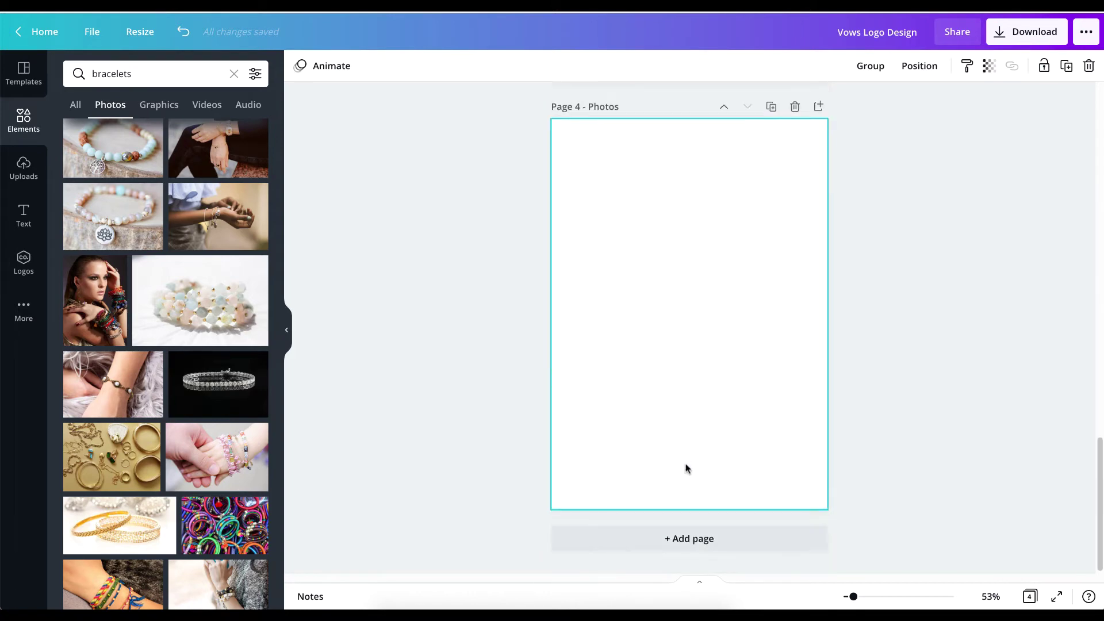
{"action": "key", "text": "ctrl+v"}
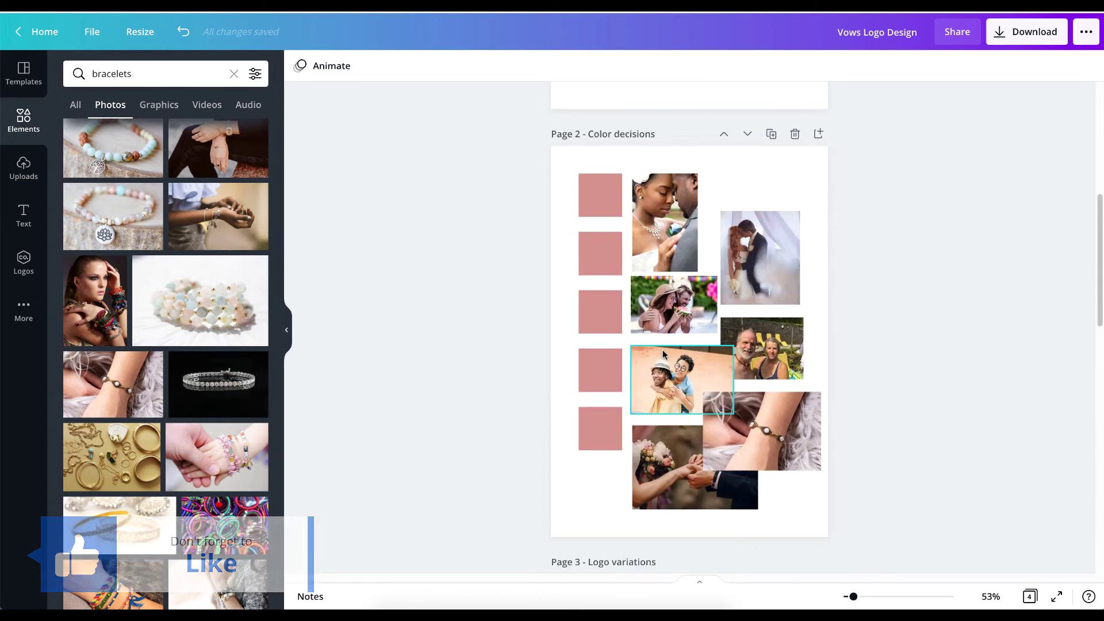
{"action": "scroll", "coordinate": [576, 205], "scroll_direction": "down", "scroll_amount": 1}
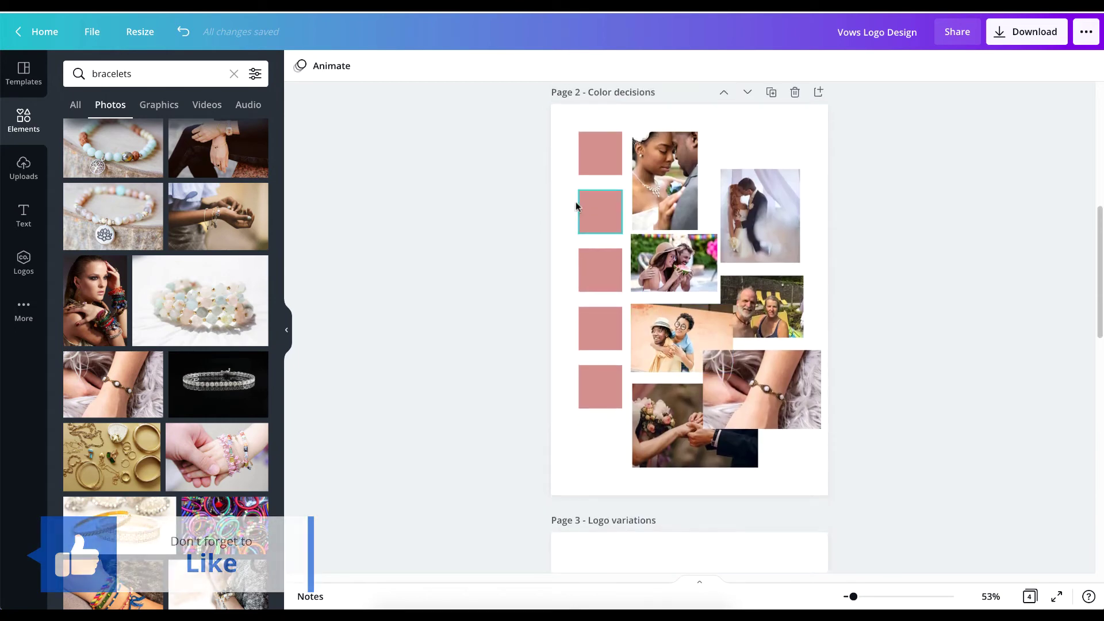
{"action": "left_click", "coordinate": [592, 153]}
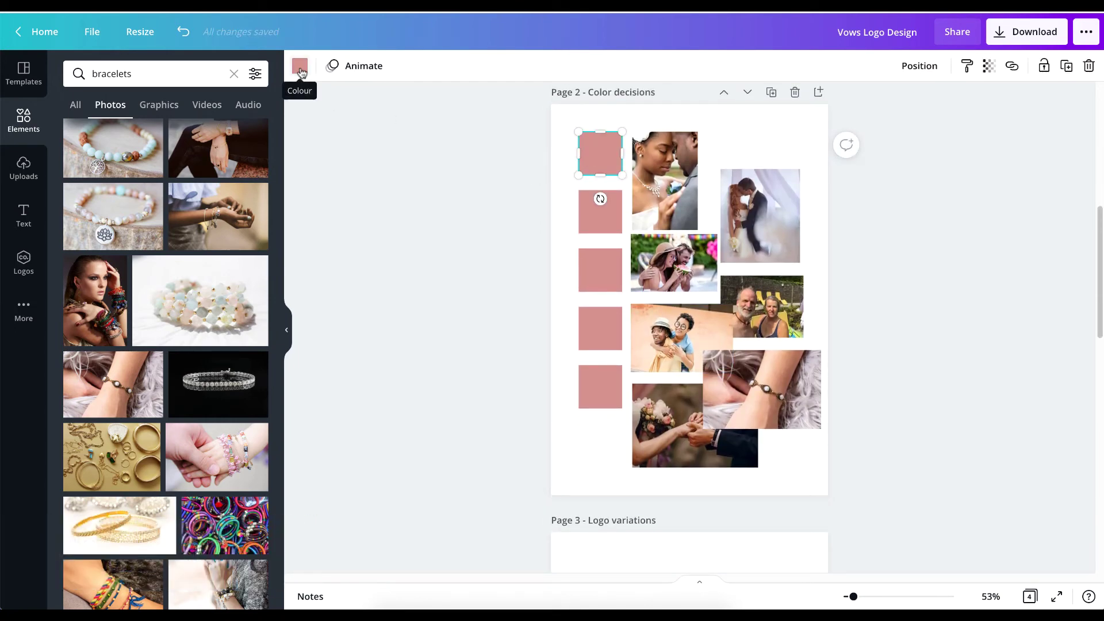
{"action": "left_click", "coordinate": [669, 183]}
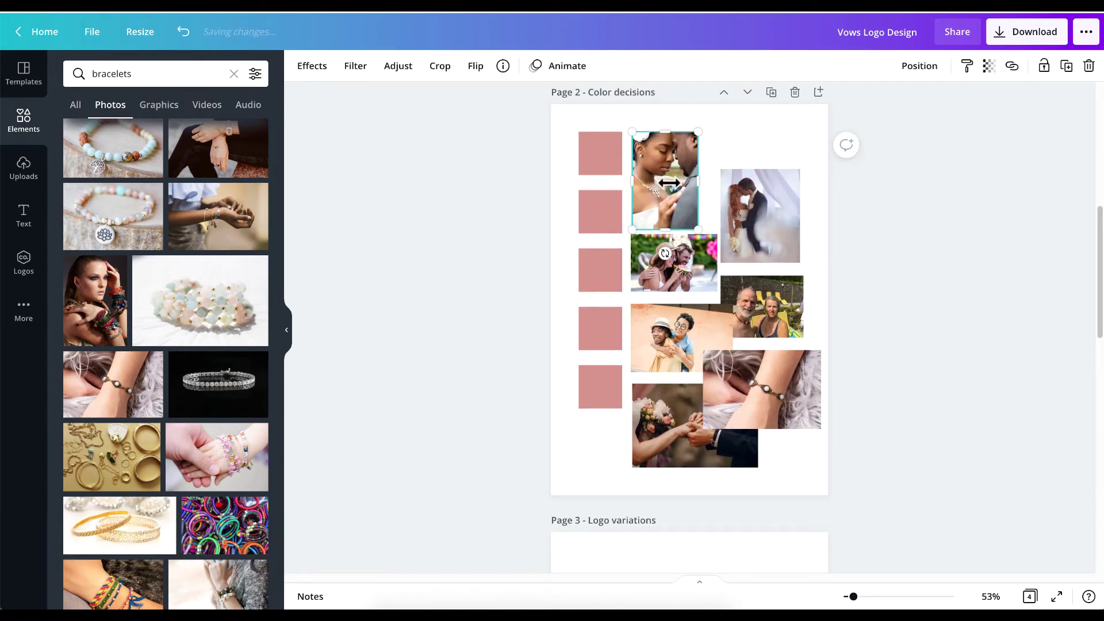
{"action": "left_click", "coordinate": [421, 171]}
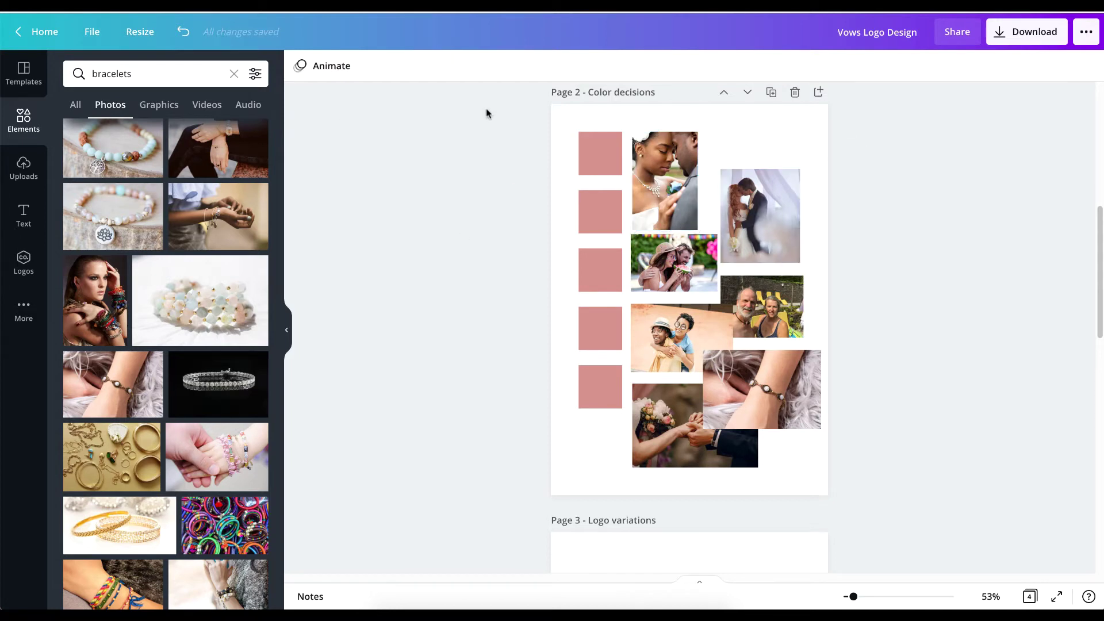
- Recolor the first swatch on the Color decisions page with the yellow from the older couple's photo colours
{"action": "left_click", "coordinate": [617, 161]}
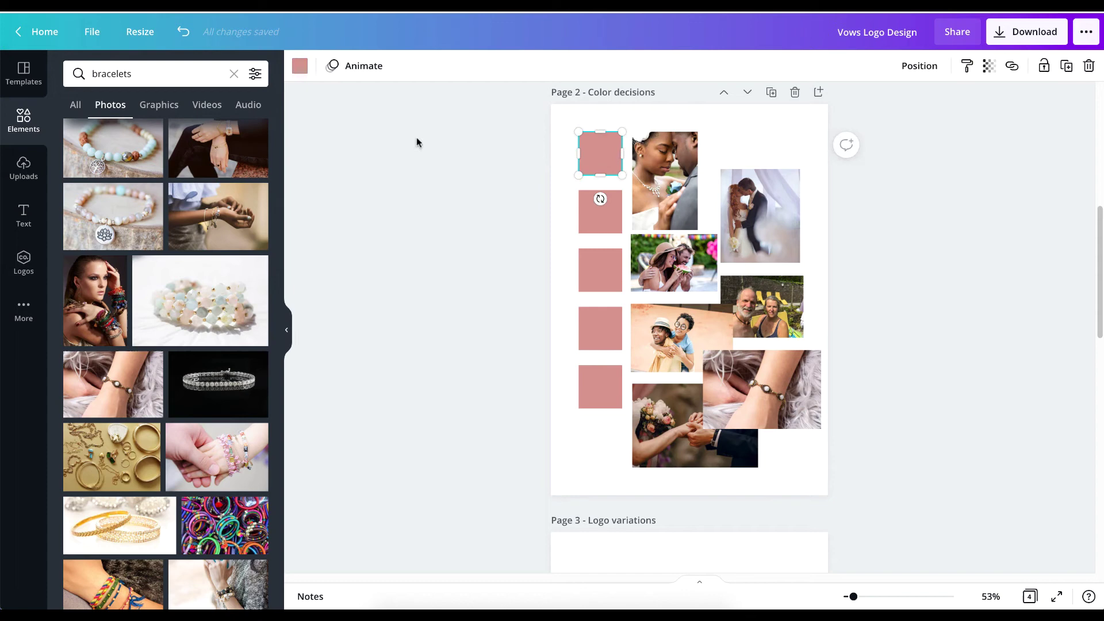
{"action": "left_click", "coordinate": [299, 66]}
{"action": "scroll", "coordinate": [187, 365], "scroll_direction": "down", "scroll_amount": 5}
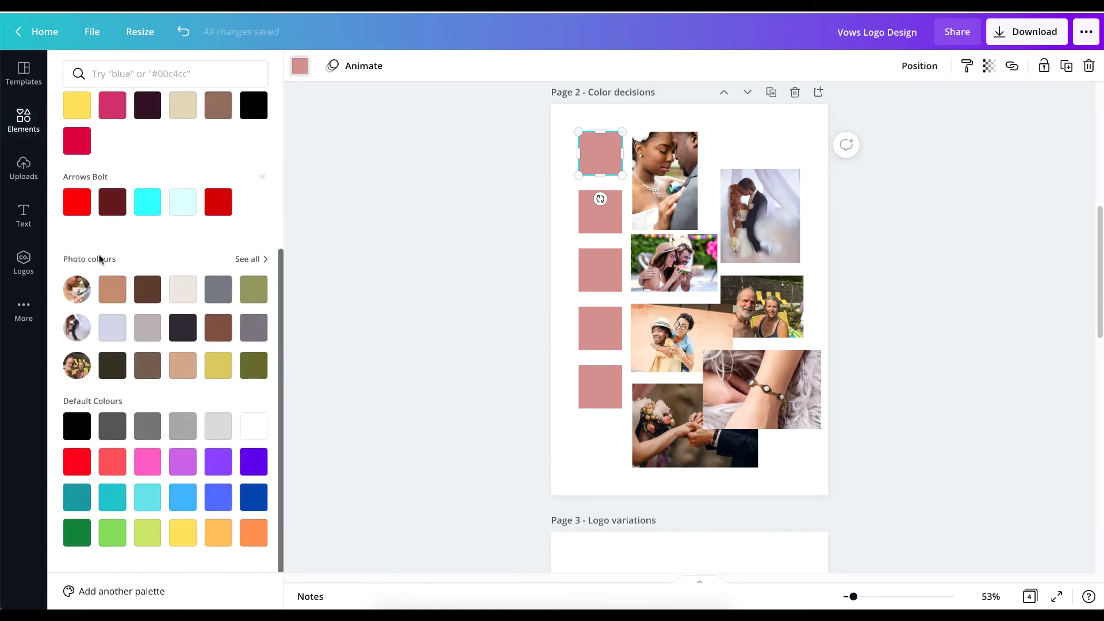
{"action": "left_click", "coordinate": [246, 261]}
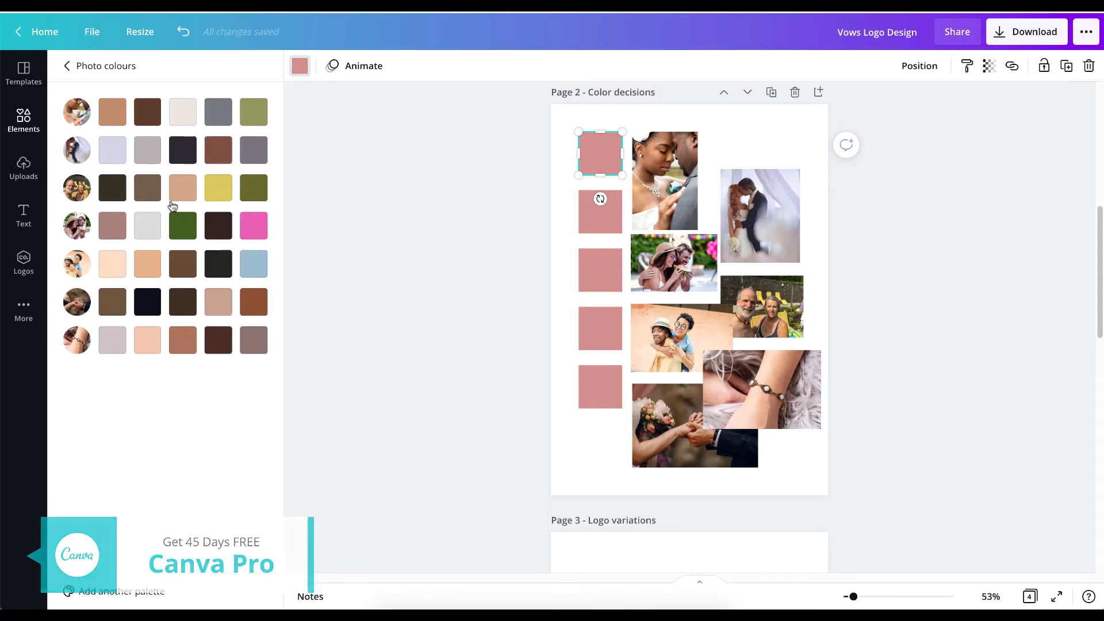
{"action": "left_click", "coordinate": [224, 194]}
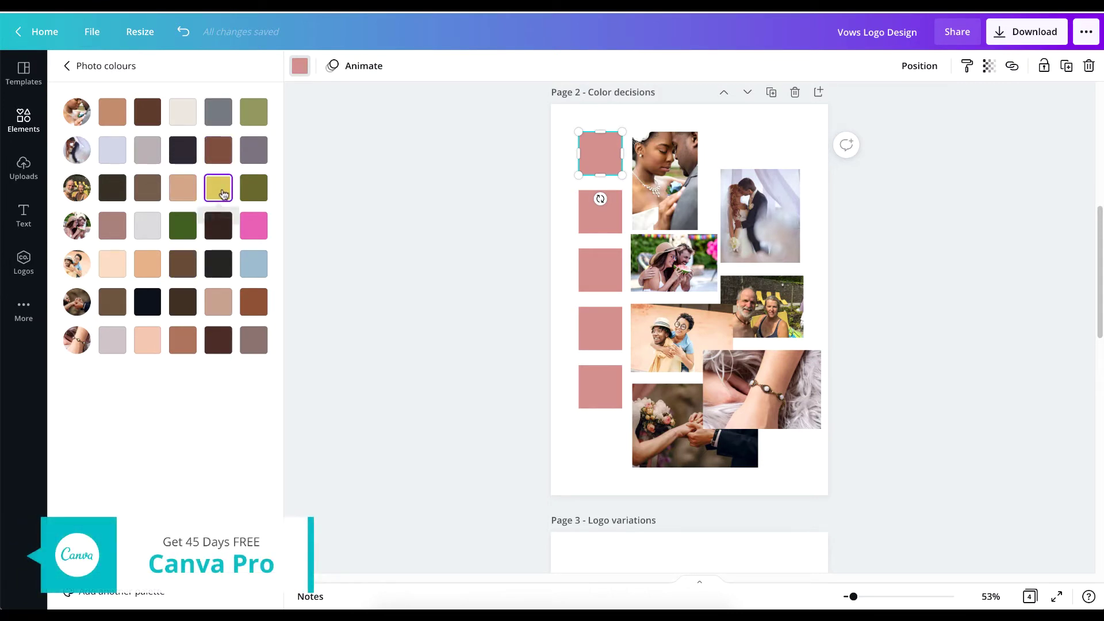
- Recolor the second swatch dark brown and the third cream, using the photo colours of the forehead close-up
{"action": "left_click", "coordinate": [594, 217]}
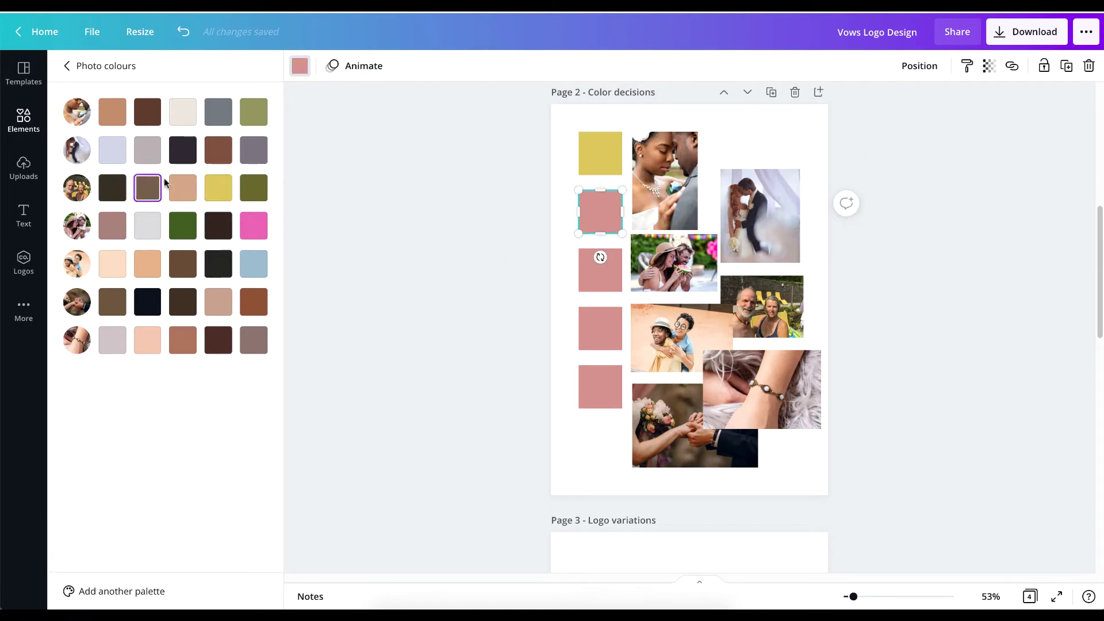
{"action": "left_click", "coordinate": [148, 113]}
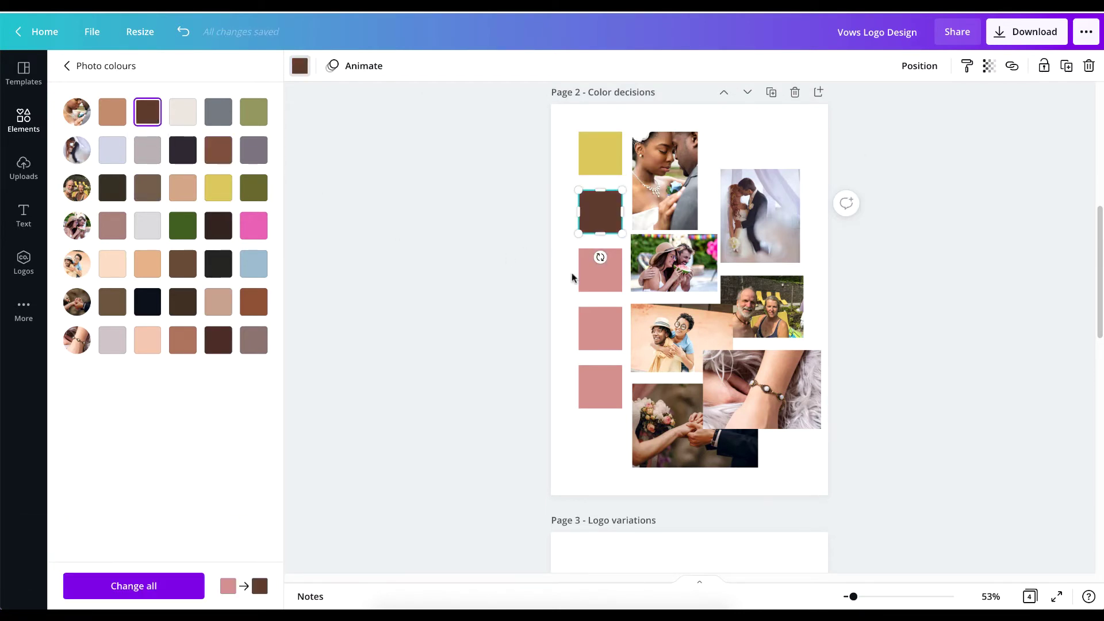
{"action": "left_click", "coordinate": [586, 278]}
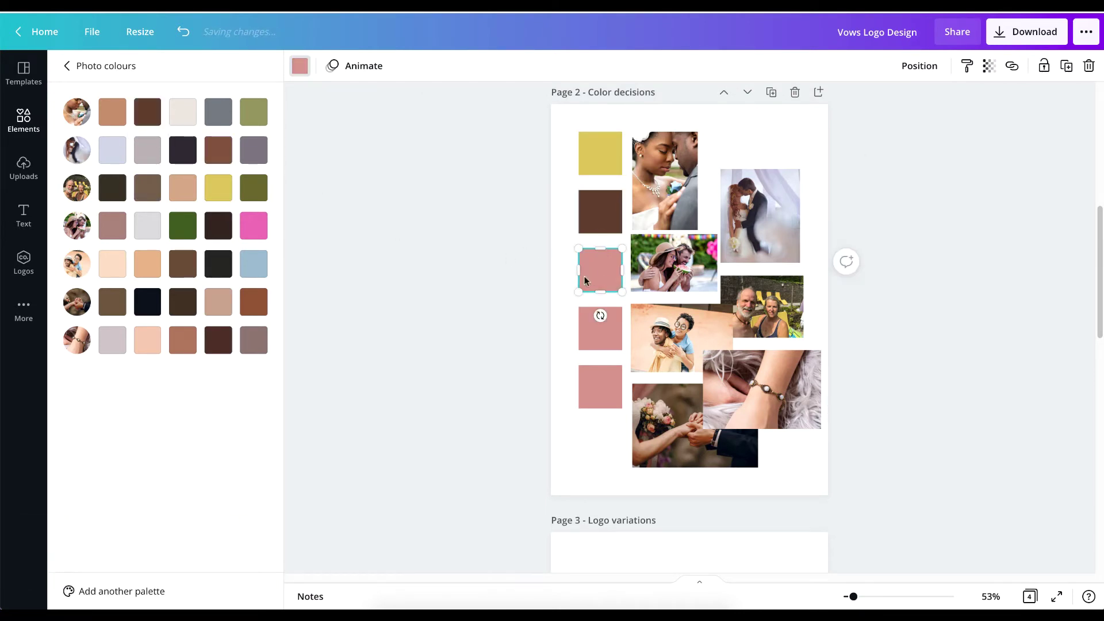
{"action": "left_click", "coordinate": [182, 116]}
- Recolor the fourth swatch peach from the hugging couple's photo colours and the fifth reddish brown from the joined hands photo colours
{"action": "left_click", "coordinate": [593, 344]}
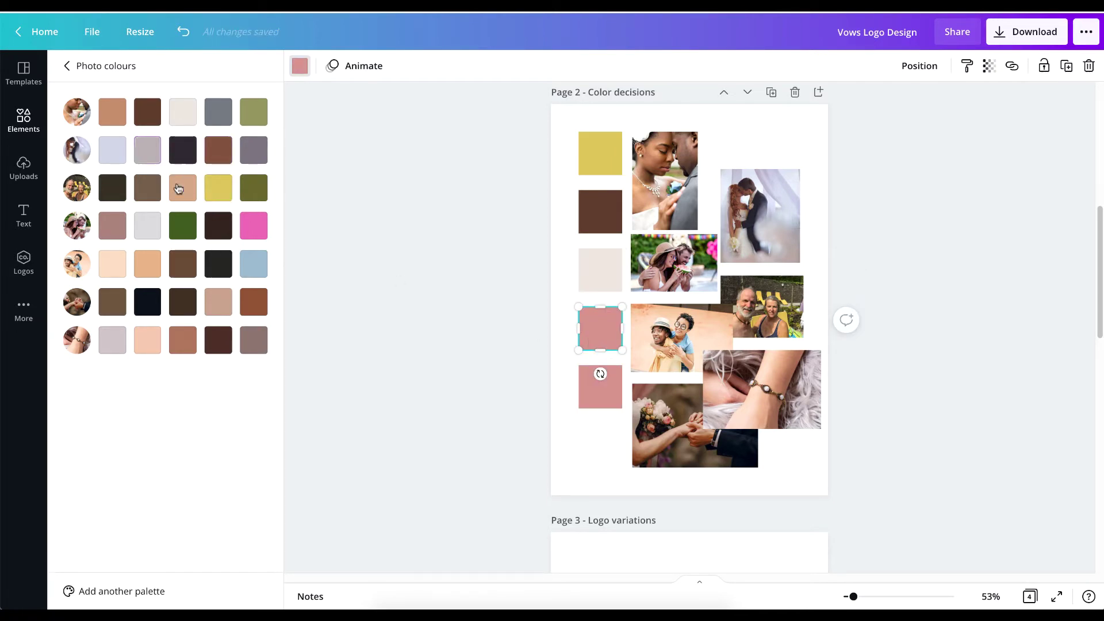
{"action": "left_click", "coordinate": [146, 264]}
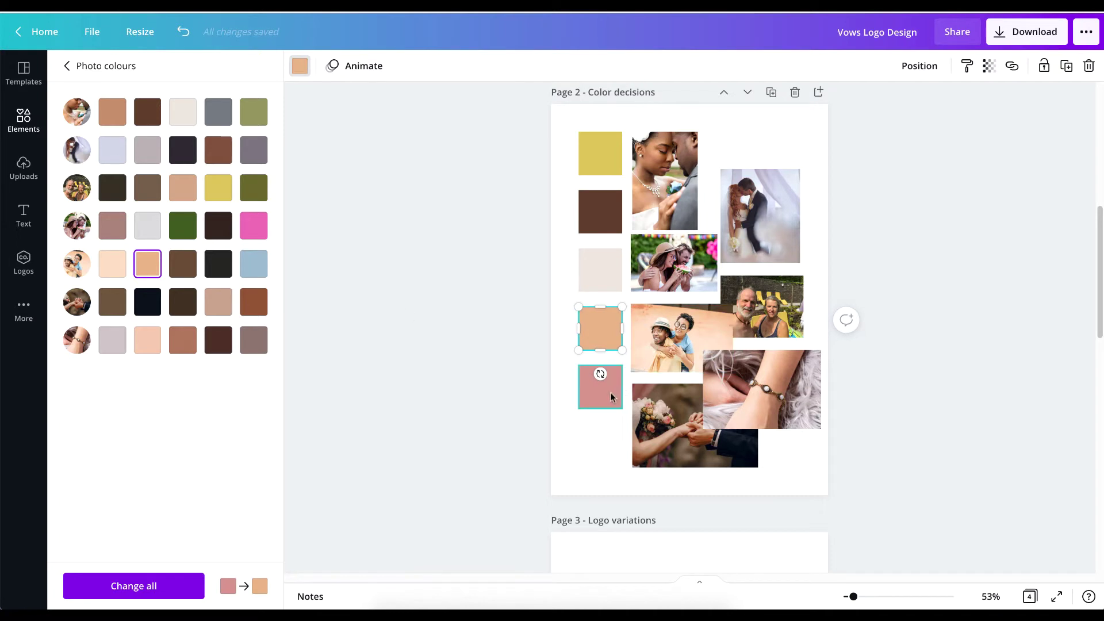
{"action": "left_click", "coordinate": [610, 394]}
{"action": "left_click", "coordinate": [252, 306]}
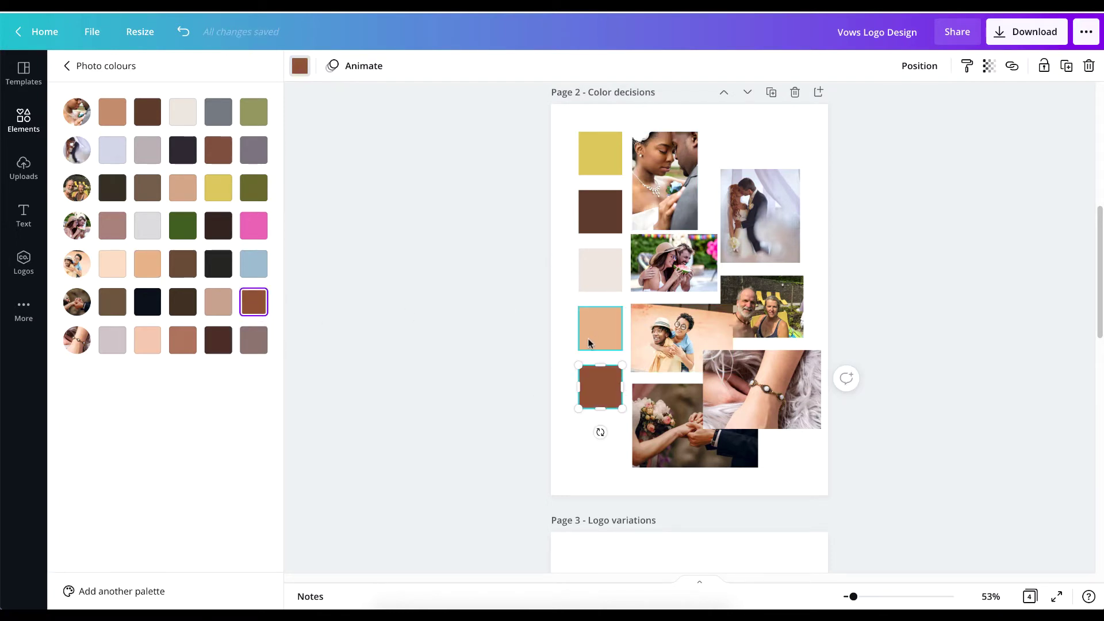
{"action": "left_click", "coordinate": [951, 180]}
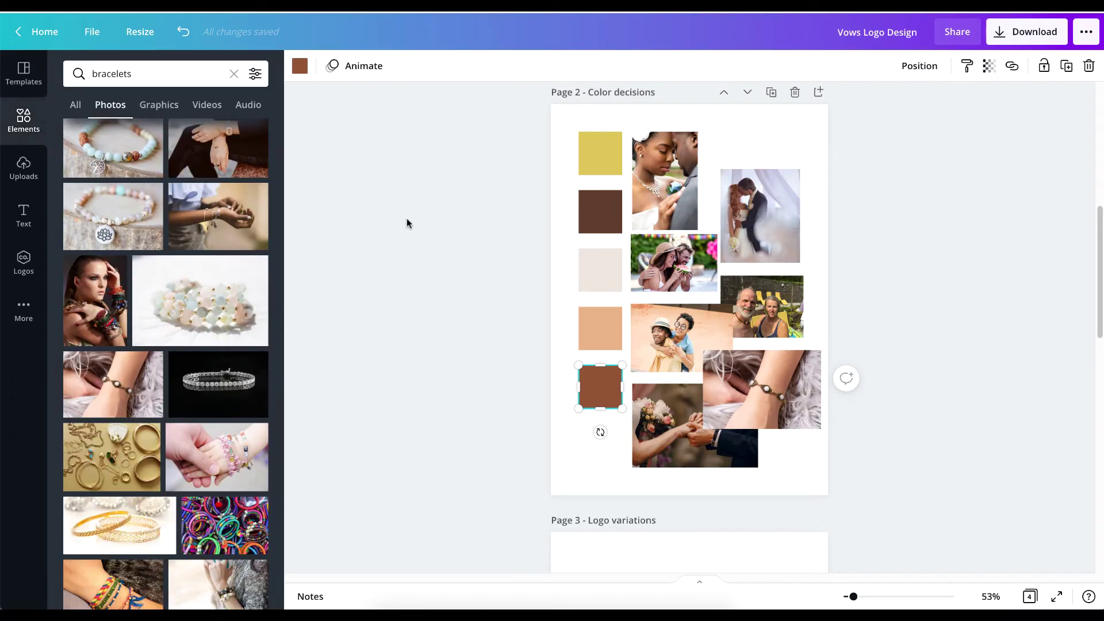
- Move the column of five swatches slightly down and delete all the photos from the Color decisions page
{"action": "left_click_drag", "start_coordinate": [552, 138], "coordinate": [625, 432]}
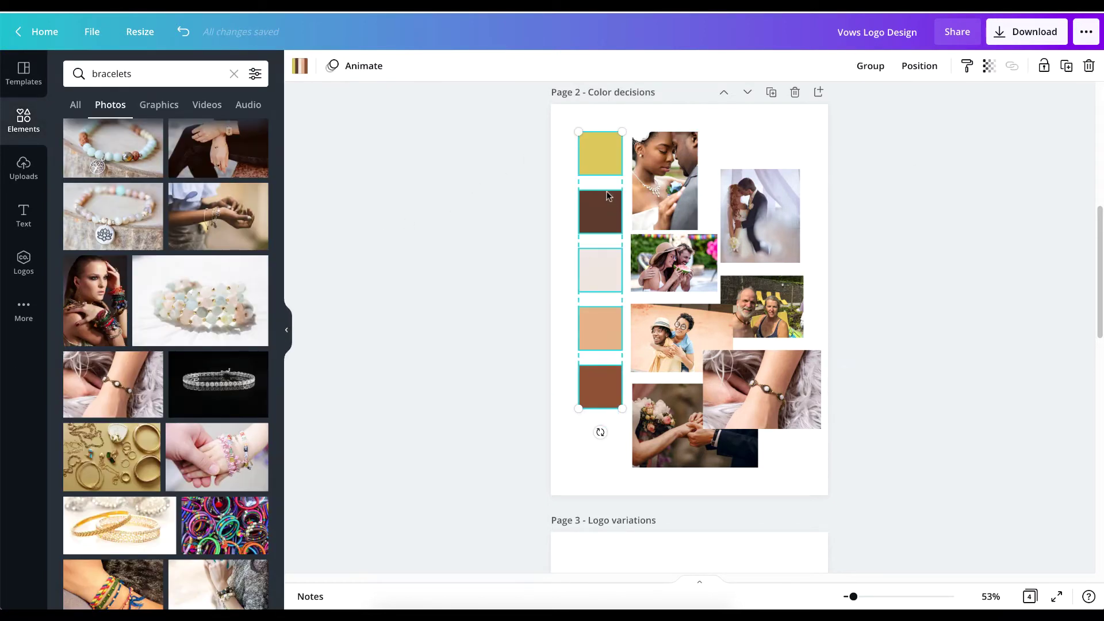
{"action": "left_click_drag", "start_coordinate": [602, 160], "coordinate": [601, 186]}
{"action": "left_click", "coordinate": [905, 217]}
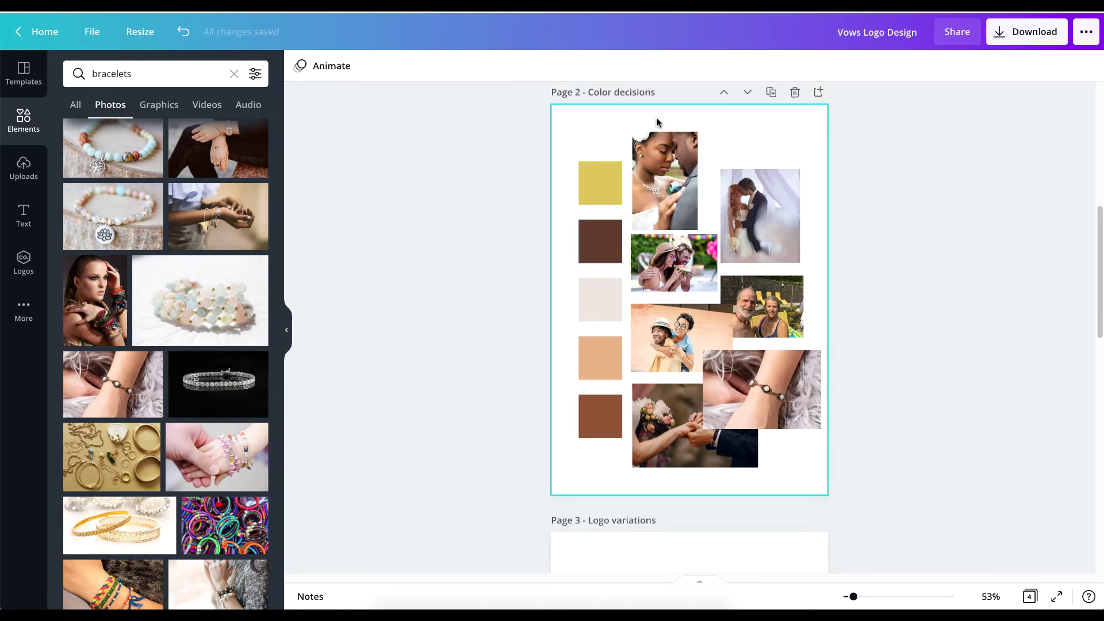
{"action": "left_click_drag", "start_coordinate": [657, 119], "coordinate": [792, 473]}
{"action": "key", "text": "Delete"}
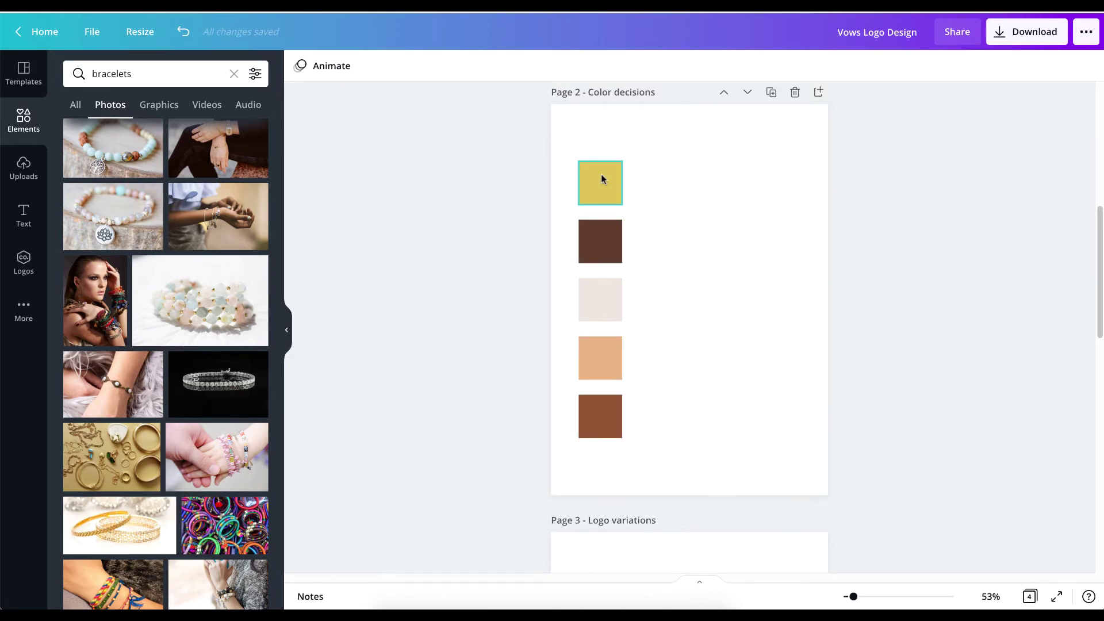
- Copy the yellow swatch's hex code #DCC65B and paste it onto the Color decisions page as a text label
{"action": "left_click", "coordinate": [605, 183]}
{"action": "left_click", "coordinate": [300, 66]}
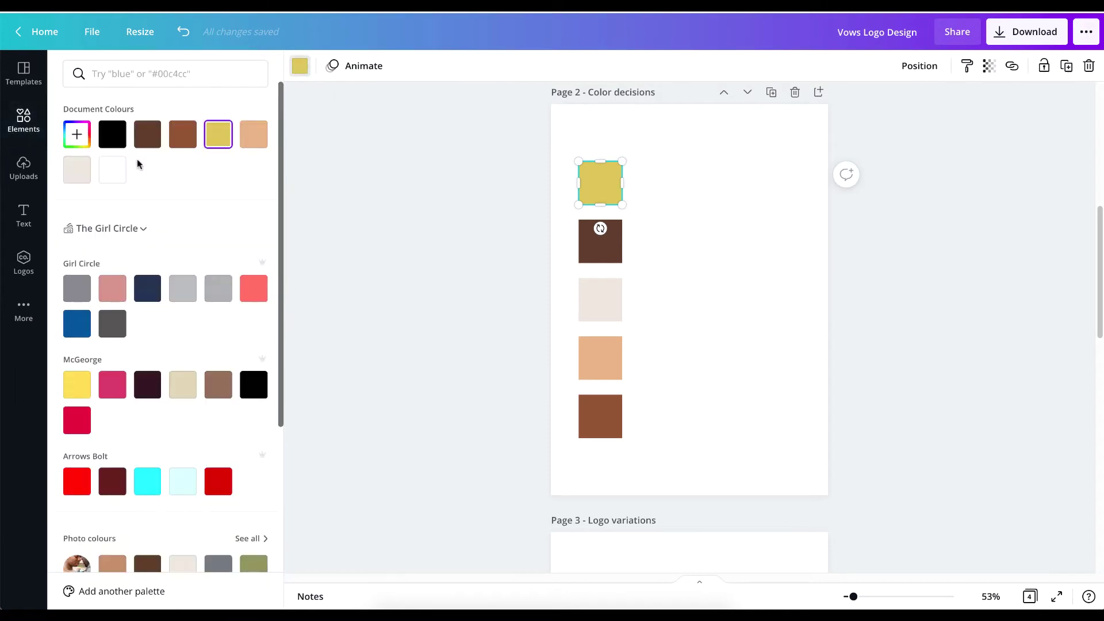
{"action": "left_click", "coordinate": [76, 135]}
{"action": "key", "text": "ctrl+c"}
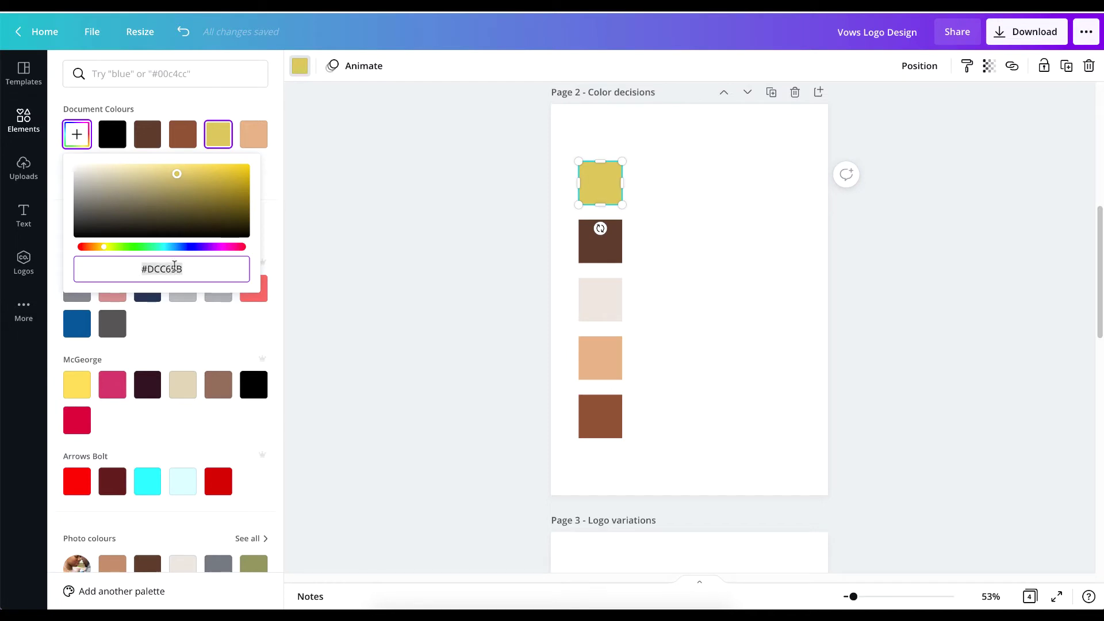
{"action": "left_click", "coordinate": [593, 191]}
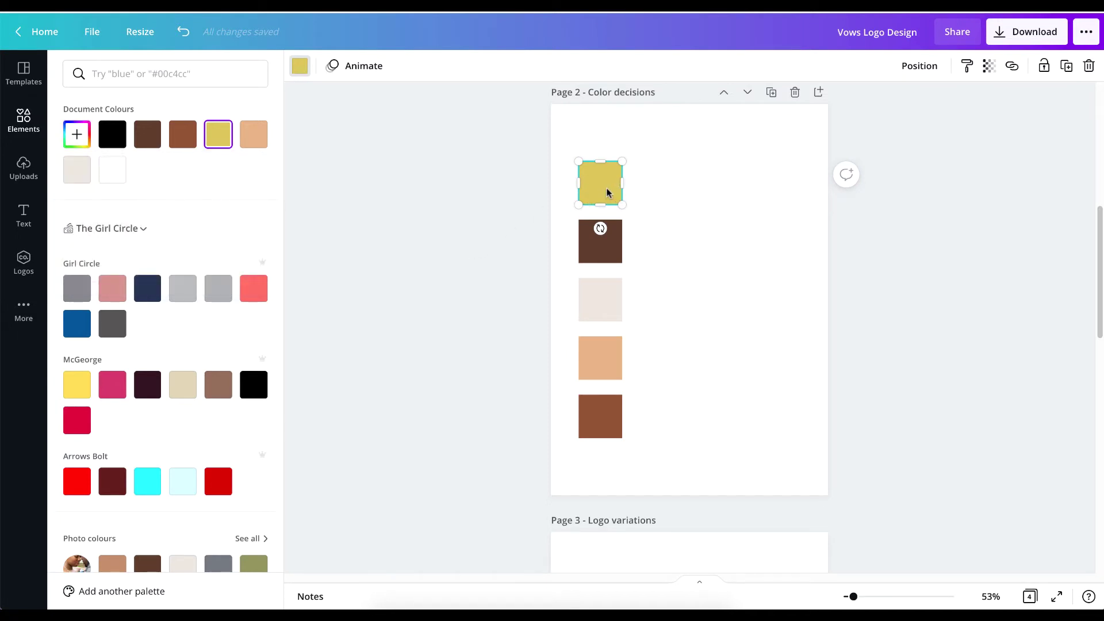
{"action": "key", "text": "ctrl+v"}
- Place a copy of the #DCC65B label beside each of the other four swatches, so all five have one
{"action": "left_click_drag", "start_coordinate": [628, 232], "coordinate": [681, 445]}
{"action": "left_click", "coordinate": [672, 358]}
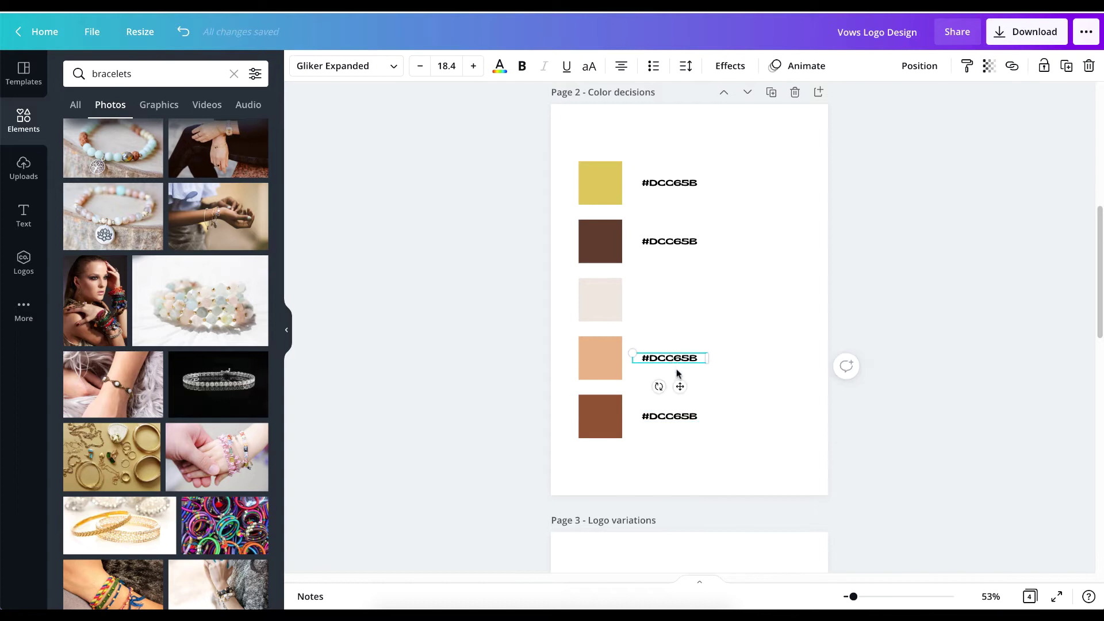
{"action": "left_click_drag", "start_coordinate": [681, 385], "coordinate": [680, 328], "text": "alt"}
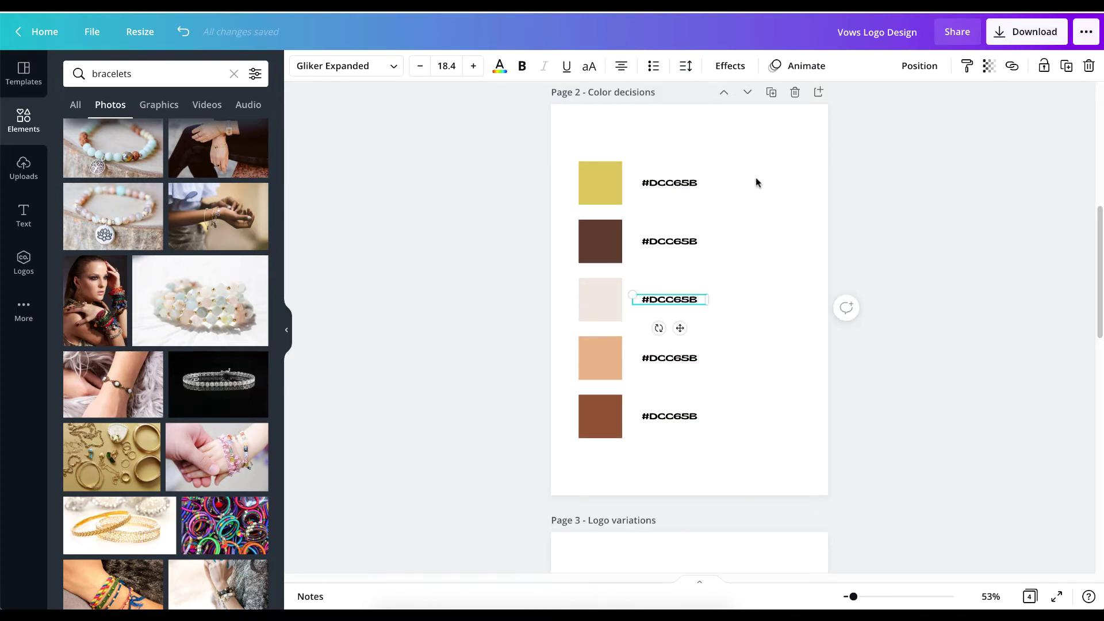
{"action": "left_click", "coordinate": [605, 253]}
{"action": "left_click", "coordinate": [661, 243]}
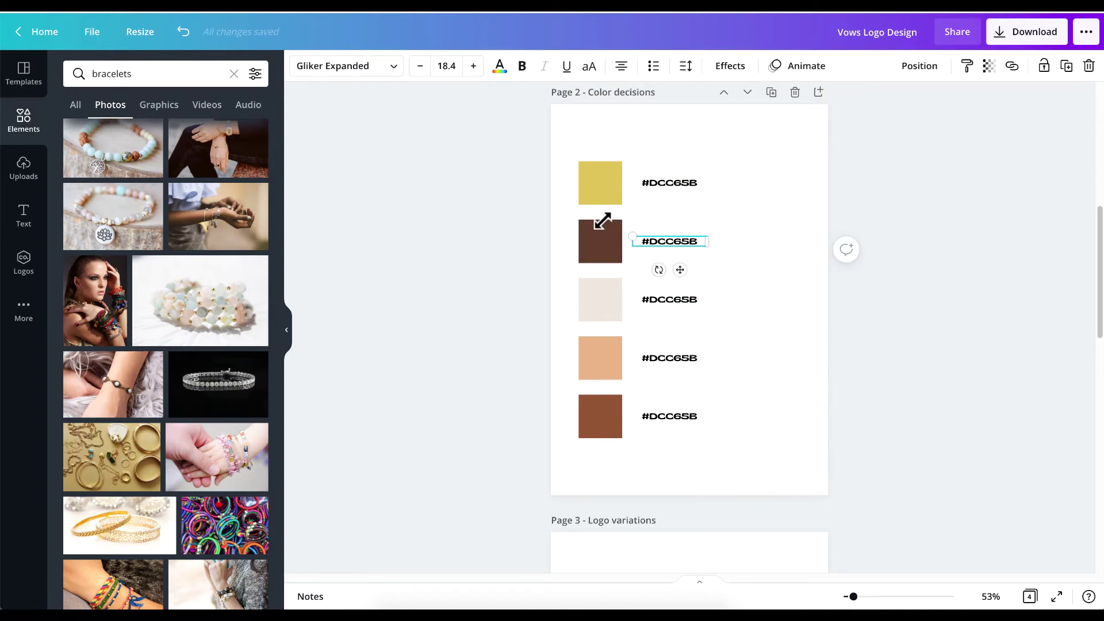
{"action": "left_click", "coordinate": [747, 218]}
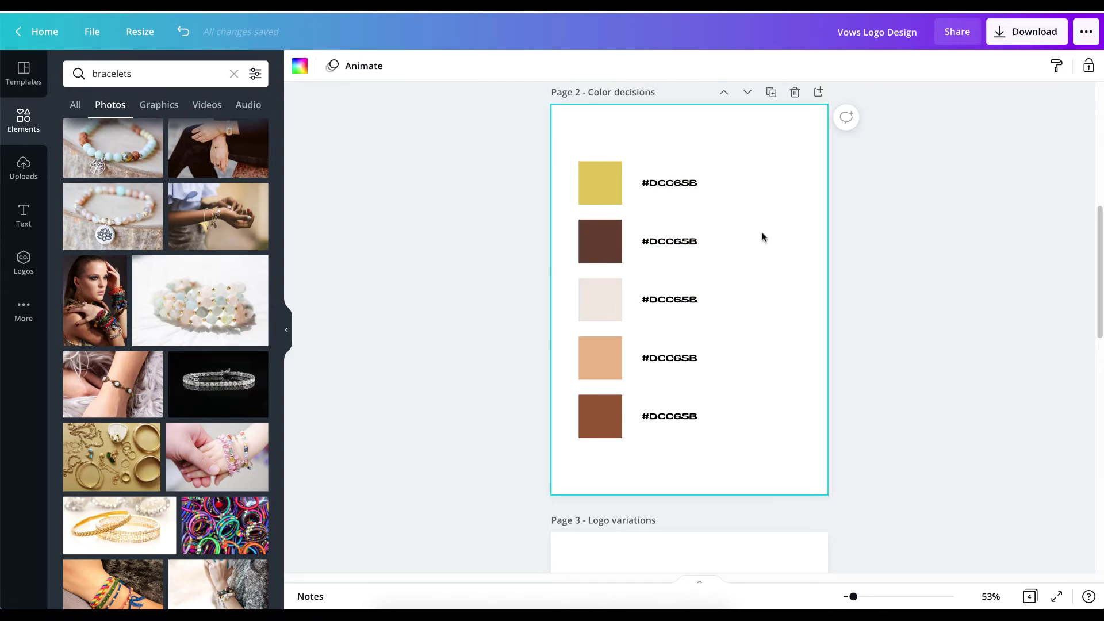
- Move the swatches and their hex labels together sideways to the horizontal centre of the page
{"action": "left_click_drag", "start_coordinate": [592, 138], "coordinate": [682, 437]}
{"action": "left_click_drag", "start_coordinate": [603, 304], "coordinate": [651, 311]}
{"action": "left_click", "coordinate": [812, 239]}
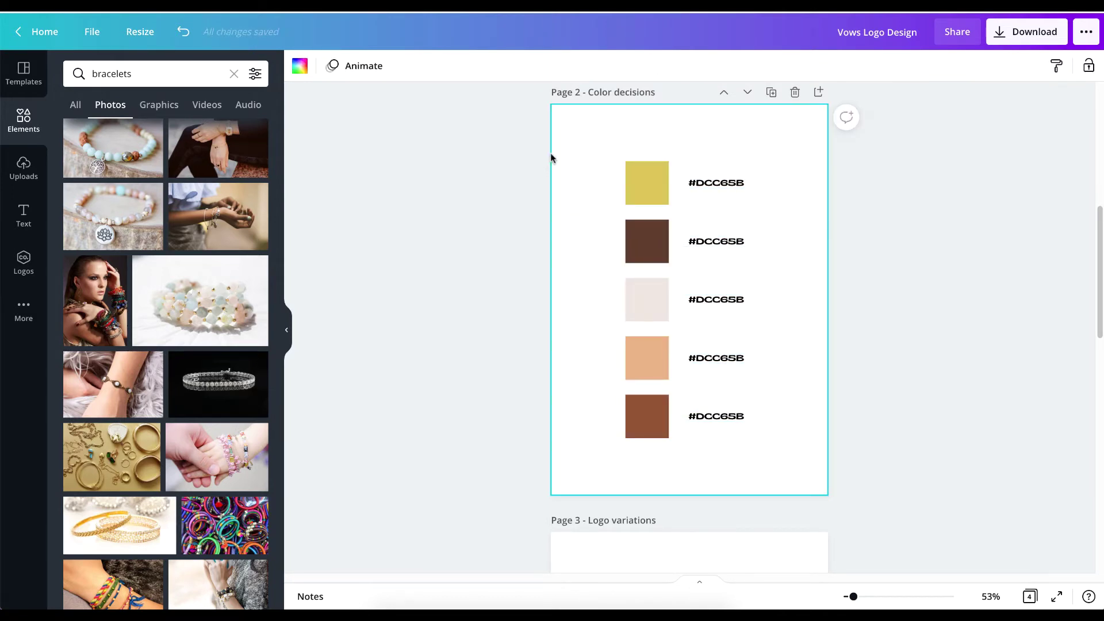
- Set the Color decisions page background to black and recolor the five hex labels white
{"action": "left_click", "coordinate": [299, 65]}
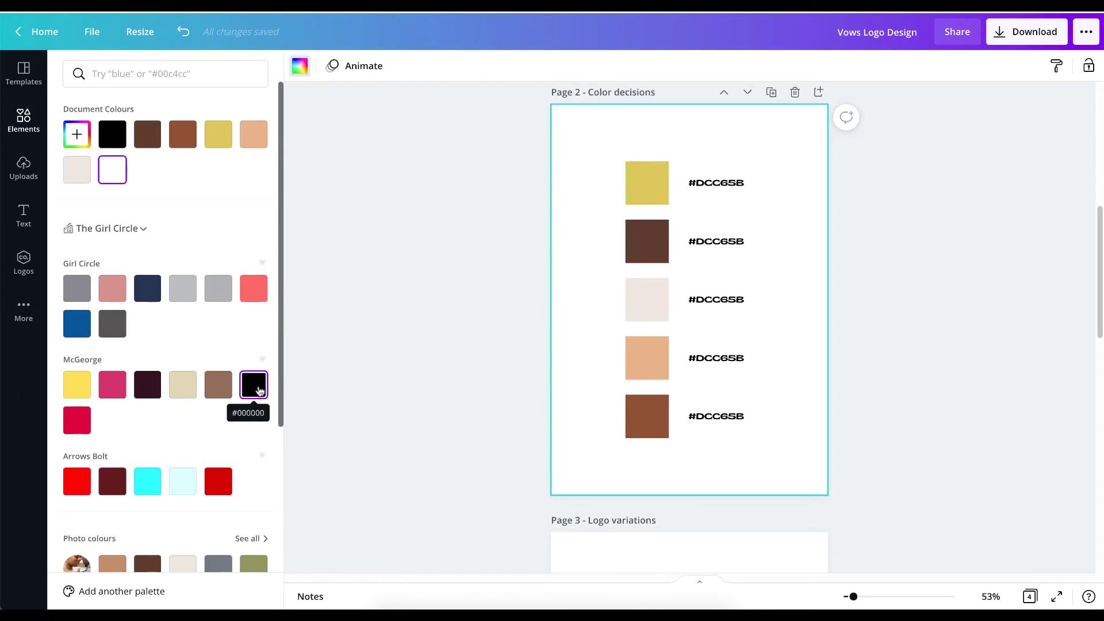
{"action": "left_click", "coordinate": [257, 389]}
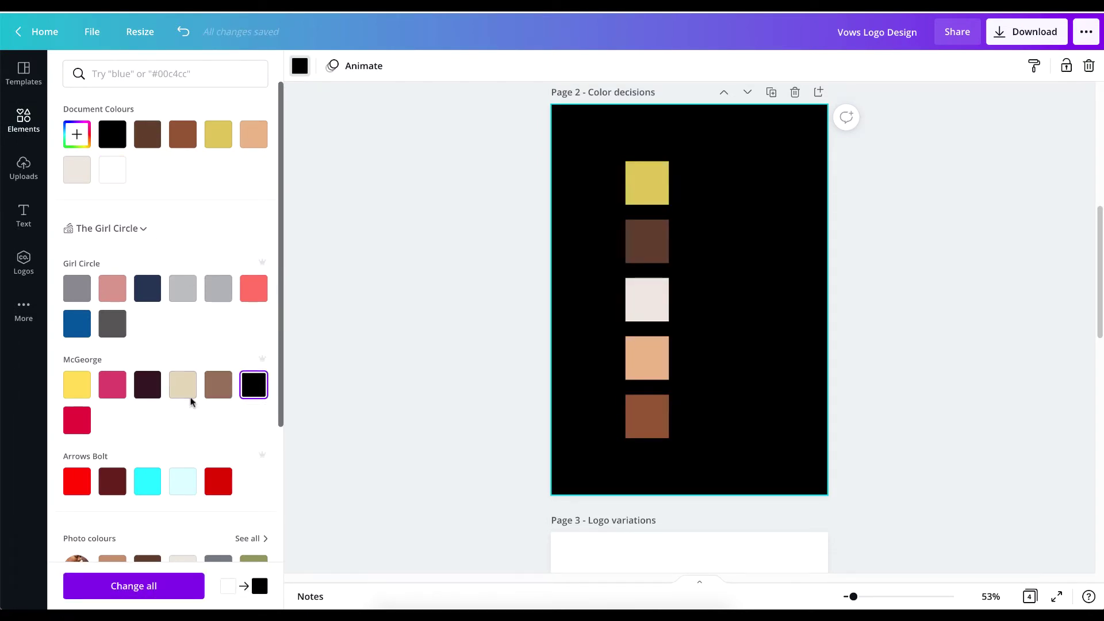
{"action": "left_click_drag", "start_coordinate": [698, 132], "coordinate": [772, 443]}
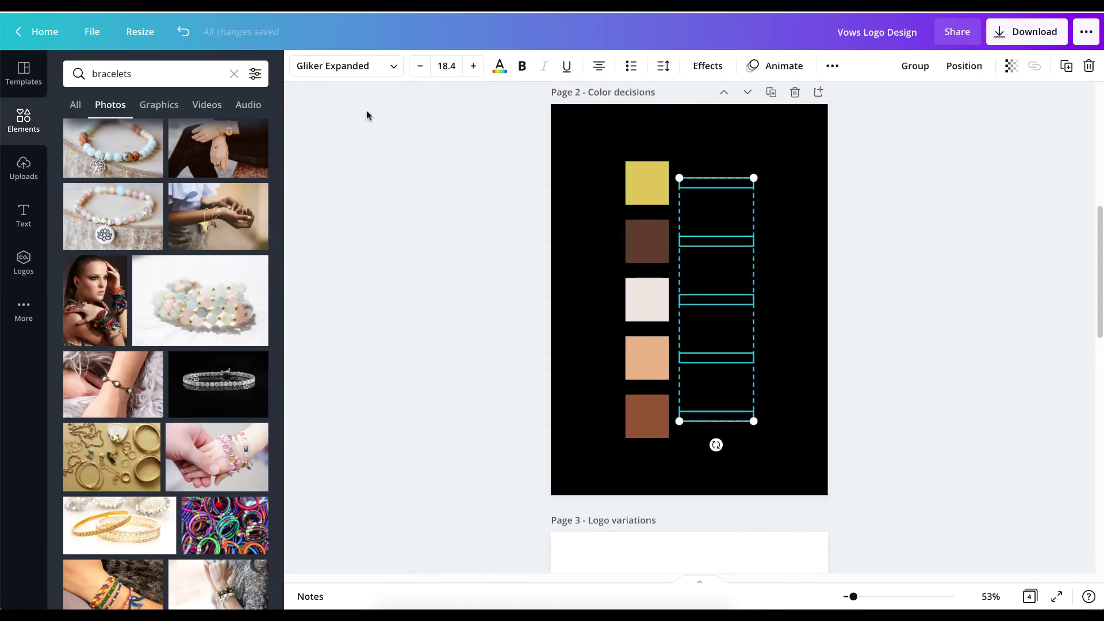
{"action": "left_click", "coordinate": [500, 67]}
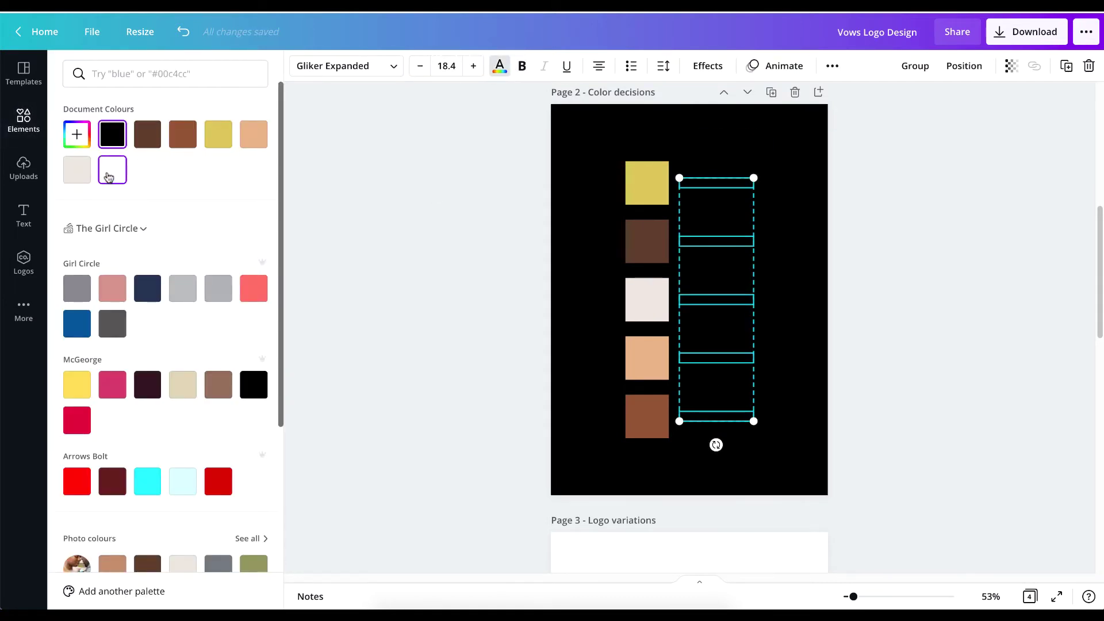
{"action": "left_click", "coordinate": [109, 175]}
{"action": "left_click", "coordinate": [428, 217]}
{"action": "left_click", "coordinate": [413, 222]}
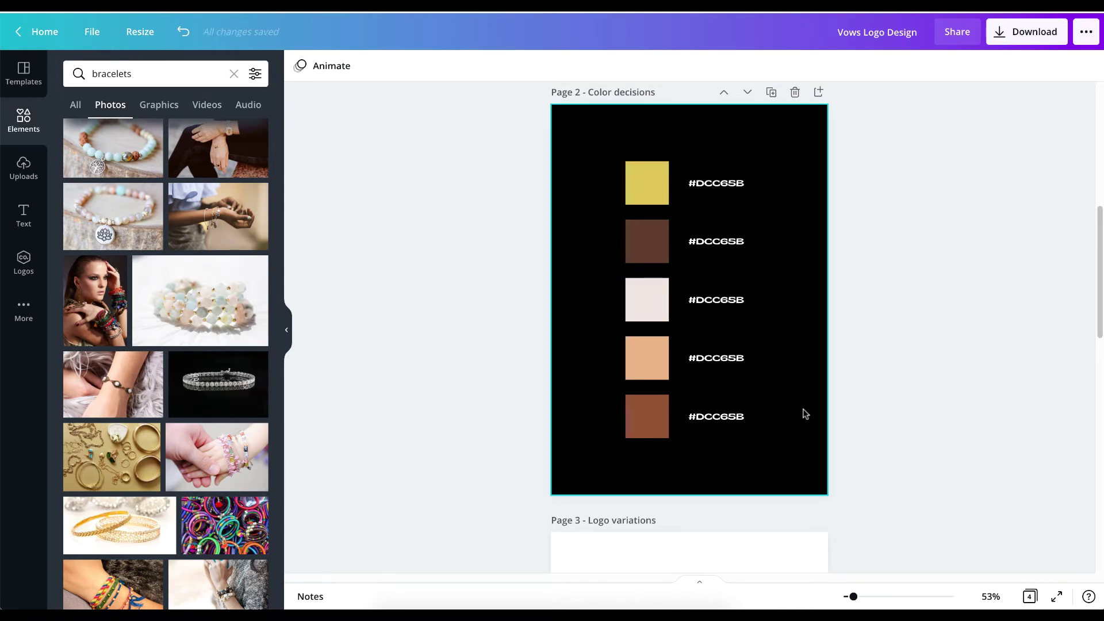
- Add a heading reading "vows" to the Logo variations page and enlarge its text to size 46.9
{"action": "scroll", "coordinate": [837, 420], "scroll_direction": "down", "scroll_amount": 3}
{"action": "scroll", "coordinate": [837, 418], "scroll_direction": "down", "scroll_amount": 3}
{"action": "left_click", "coordinate": [664, 347]}
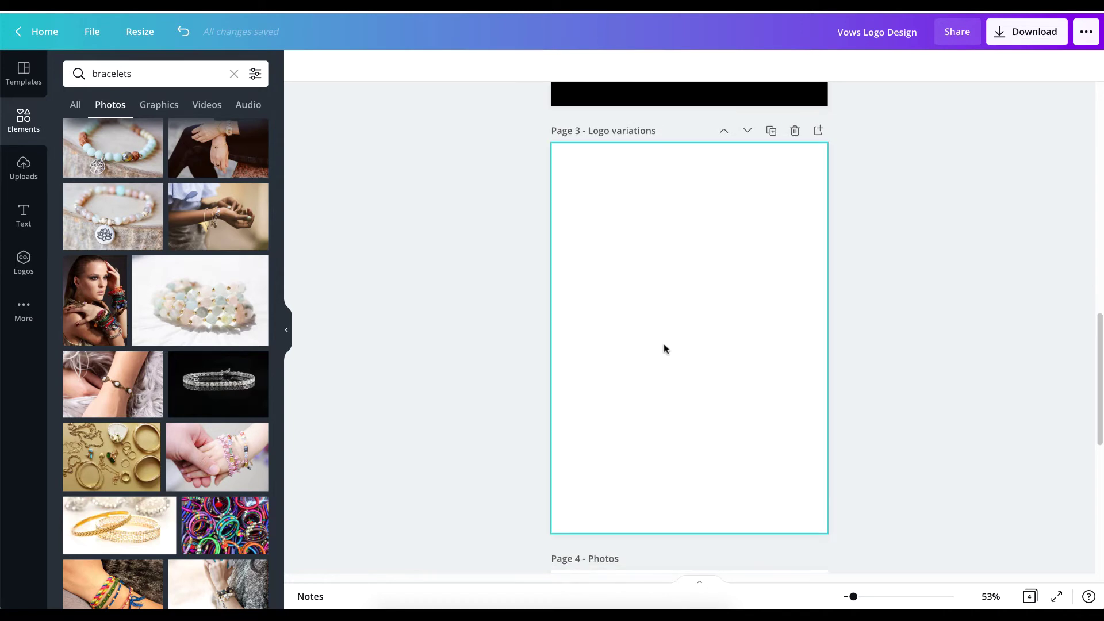
{"action": "left_click", "coordinate": [915, 313]}
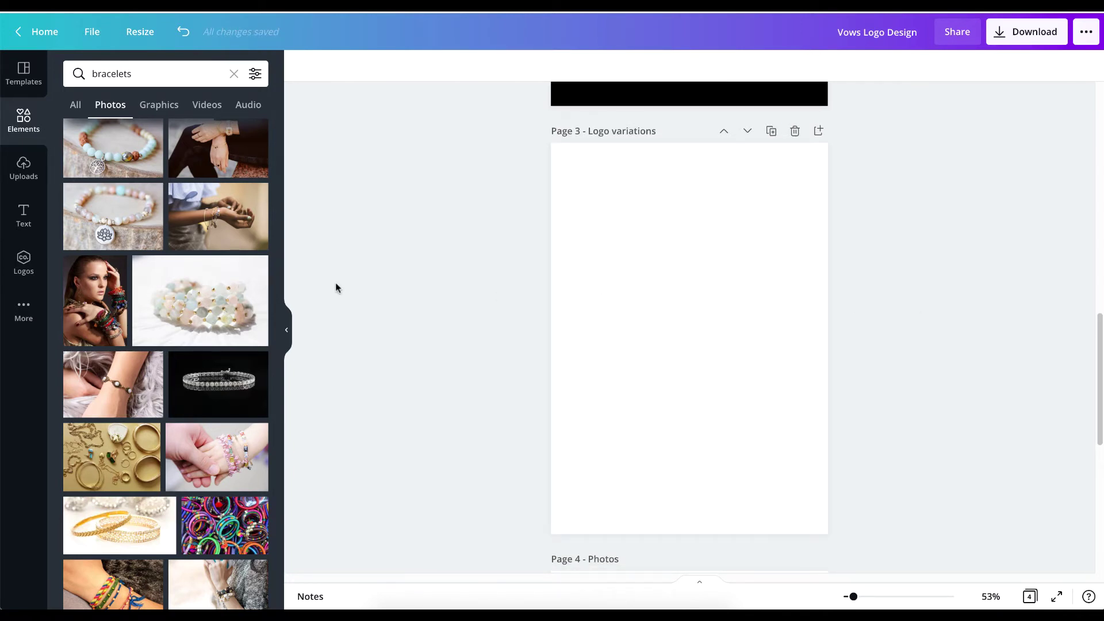
{"action": "scroll", "coordinate": [340, 287], "scroll_direction": "down", "scroll_amount": 1}
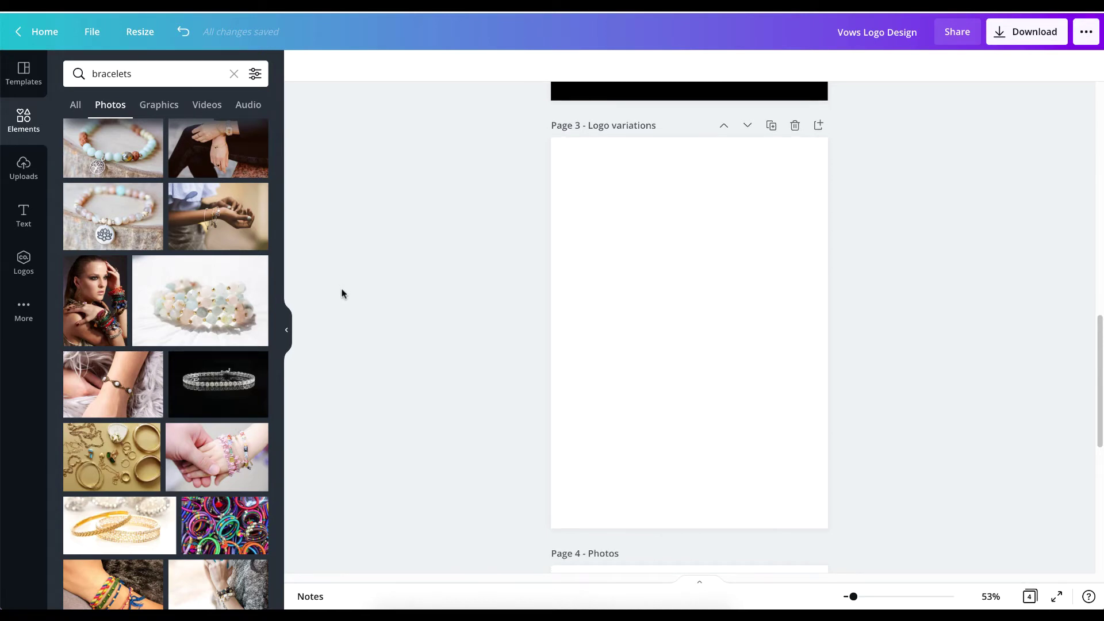
{"action": "left_click", "coordinate": [23, 217]}
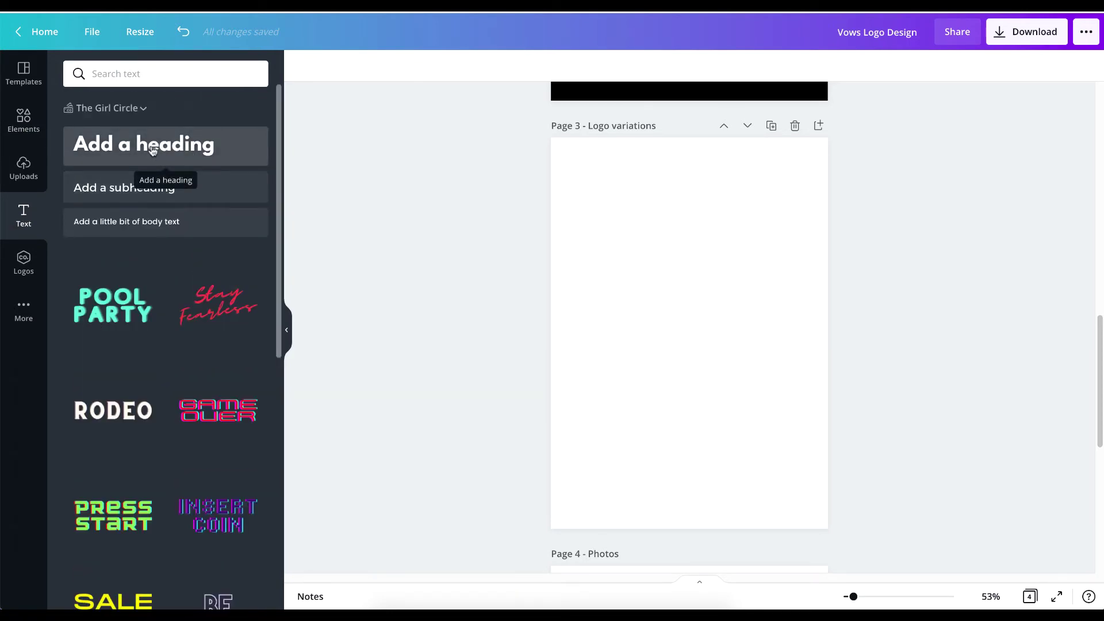
{"action": "left_click", "coordinate": [152, 151]}
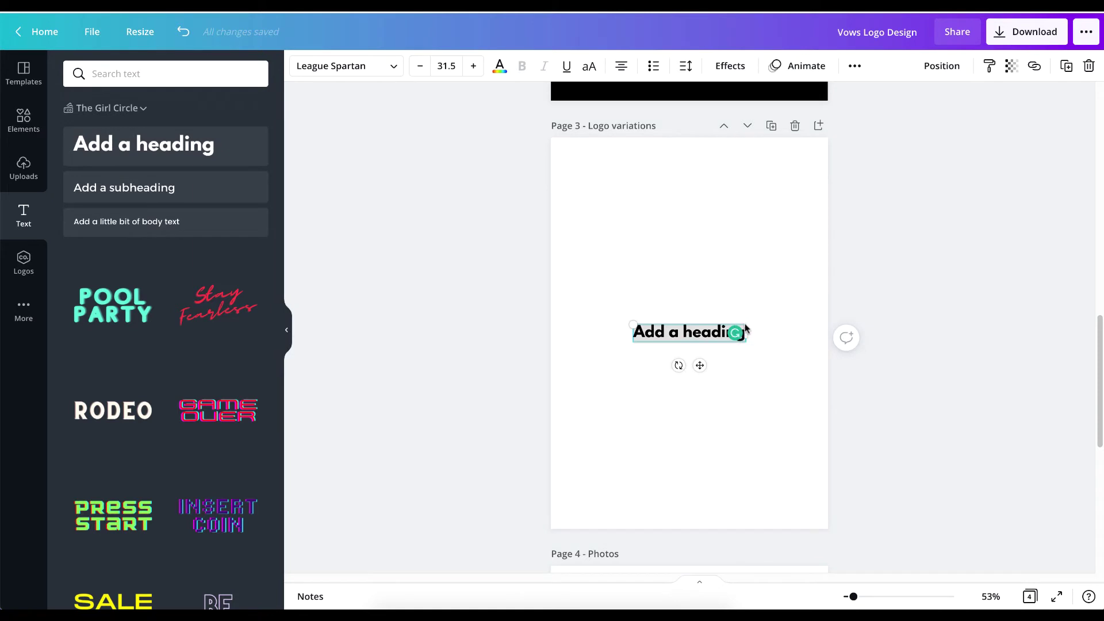
{"action": "left_click_drag", "start_coordinate": [756, 321], "coordinate": [779, 304]}
{"action": "double_click", "coordinate": [695, 328]}
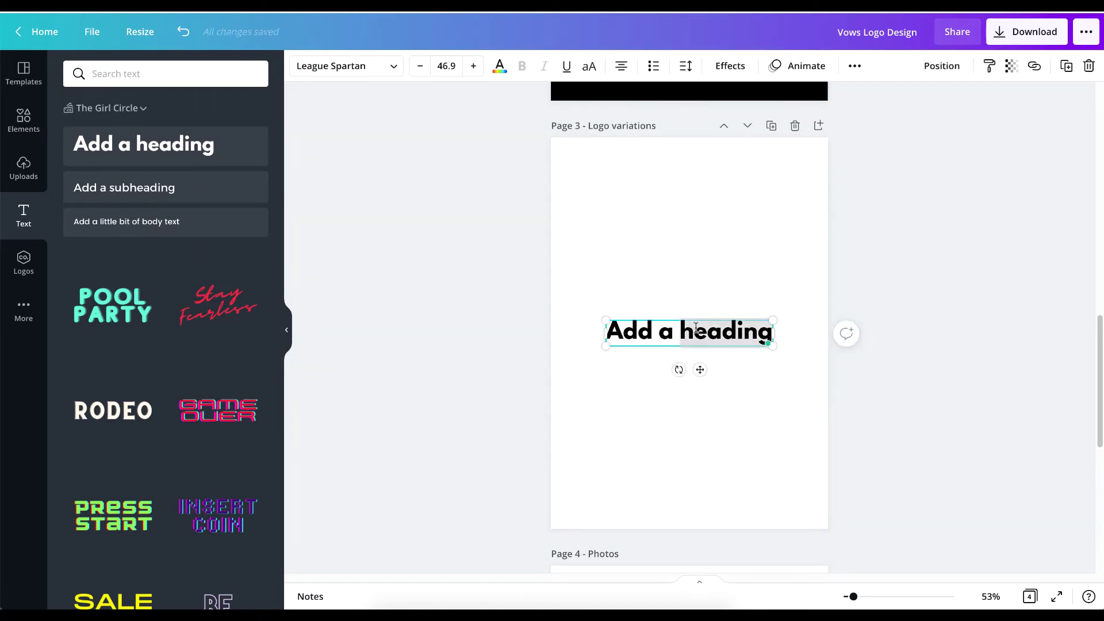
{"action": "triple_click", "coordinate": [694, 328]}
{"action": "type", "text": "vows"}
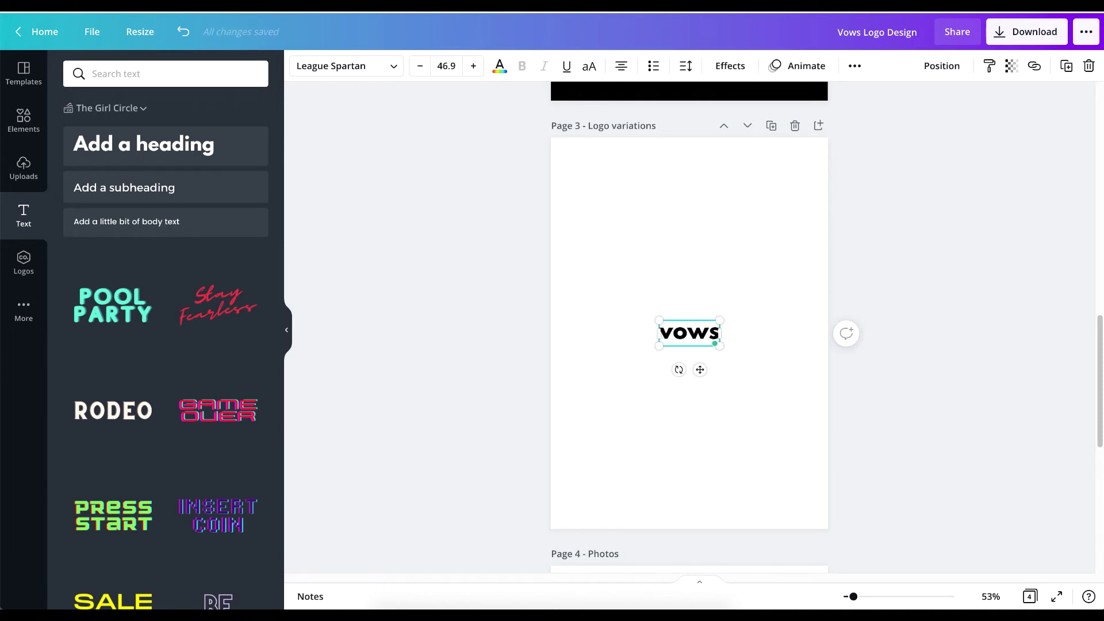
- Move the vows heading near the top of the page and place a copy below it that reads only "v"
{"action": "left_click_drag", "start_coordinate": [703, 371], "coordinate": [702, 287]}
{"action": "left_click", "coordinate": [646, 255]}
{"action": "left_click", "coordinate": [680, 209]}
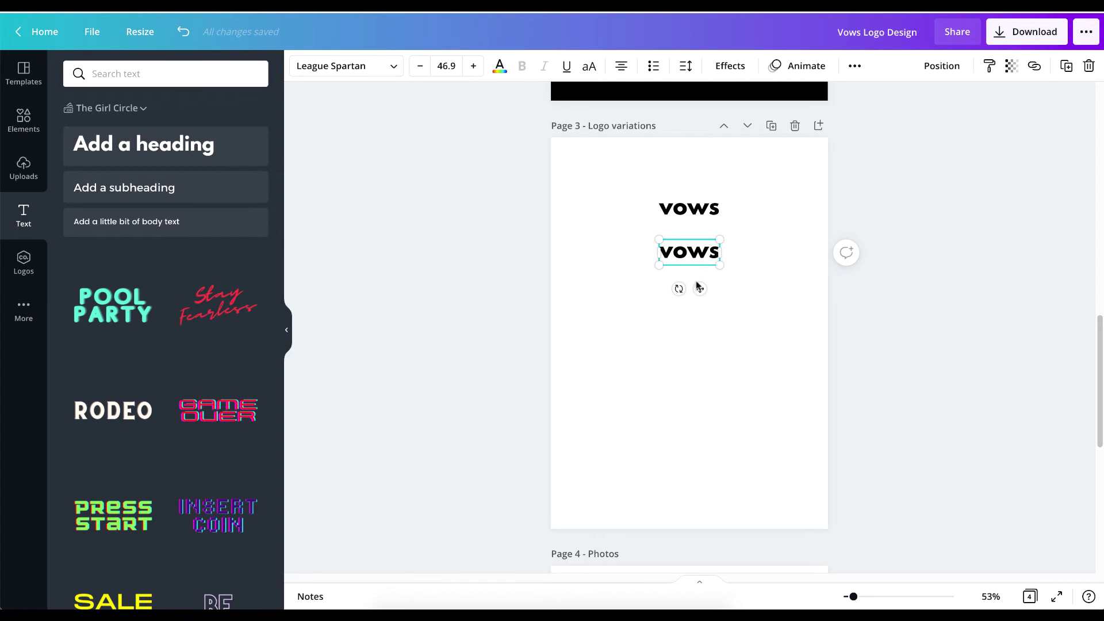
{"action": "double_click", "coordinate": [690, 256]}
{"action": "type", "text": "v"}
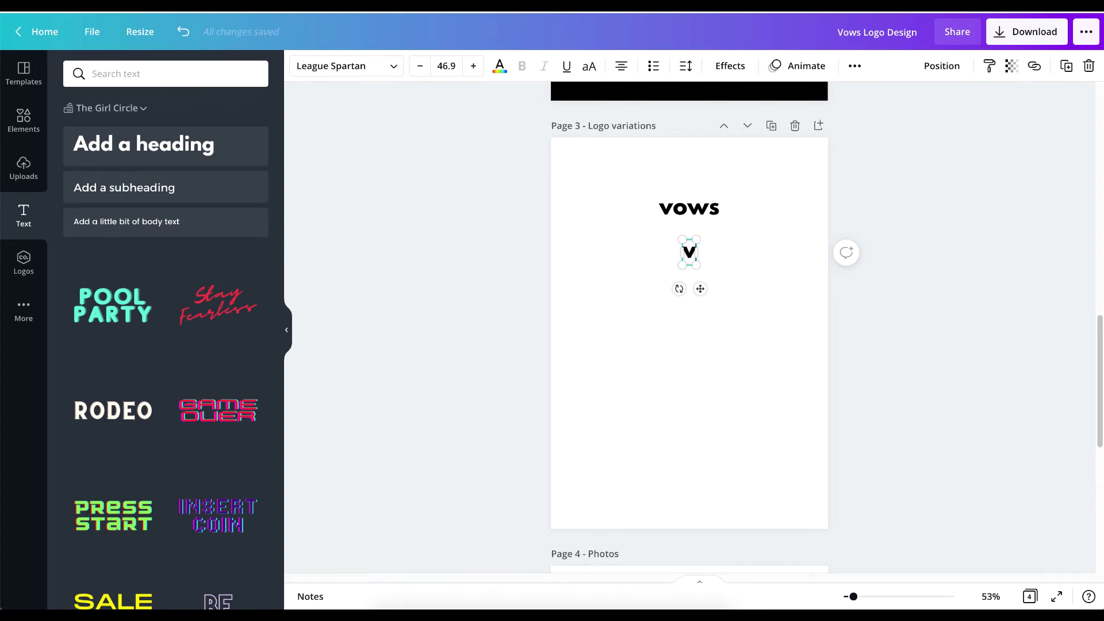
{"action": "left_click_drag", "start_coordinate": [699, 289], "coordinate": [671, 286]}
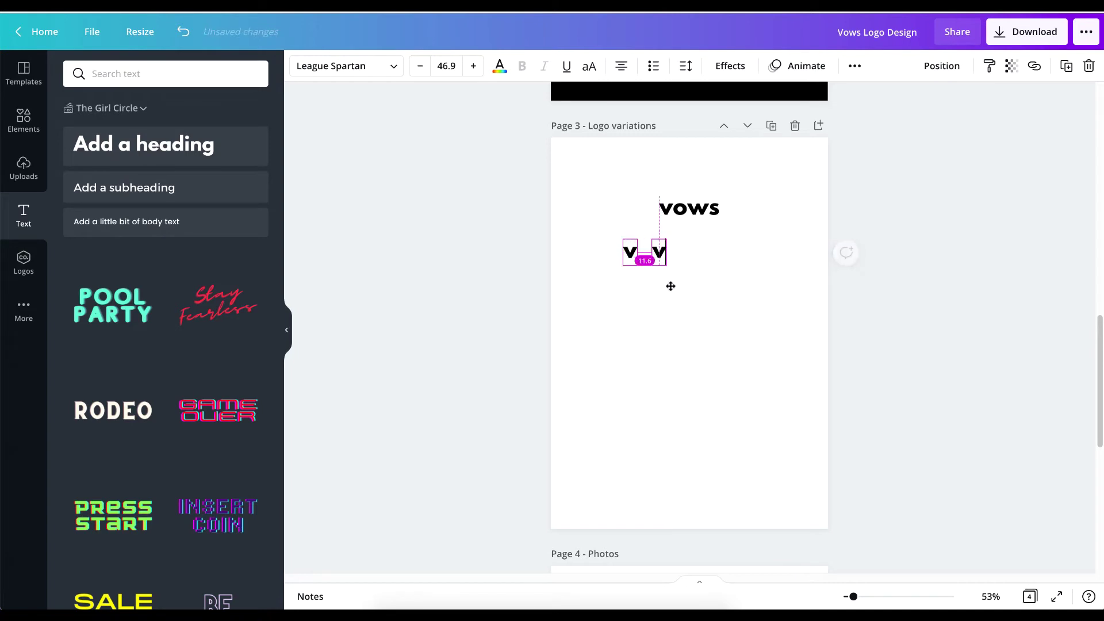
{"action": "double_click", "coordinate": [656, 252]}
{"action": "type", "text": "o"}
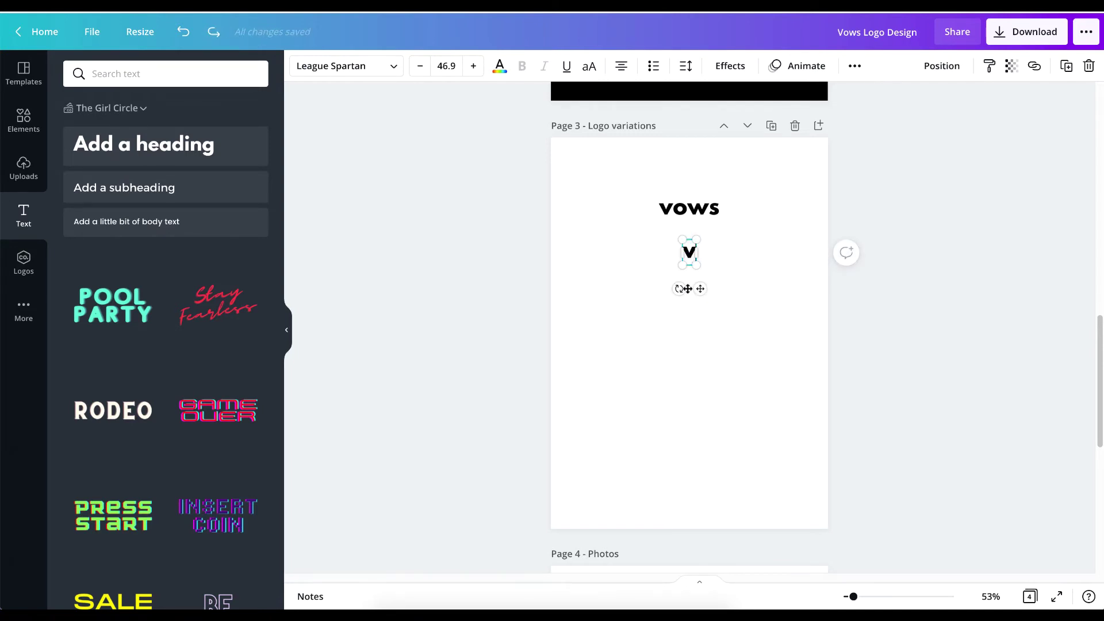
- Place two copies of the separate "v" in the same row and change them to "o" and "w"
{"action": "left_click_drag", "start_coordinate": [697, 288], "coordinate": [721, 255]}
{"action": "double_click", "coordinate": [690, 254]}
{"action": "type", "text": "o"}
{"action": "left_click", "coordinate": [678, 293]}
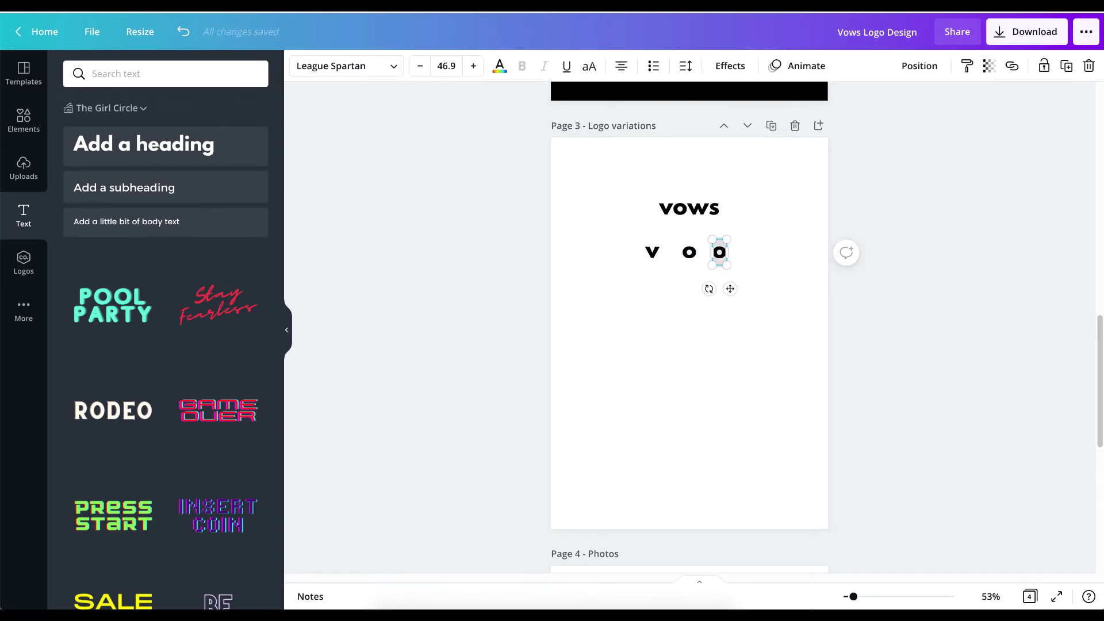
{"action": "type", "text": "w"}
- Duplicate the separate "w" at the end of the row and change the copy to "s"
{"action": "left_click", "coordinate": [748, 341]}
{"action": "left_click", "coordinate": [722, 256]}
{"action": "left_click_drag", "start_coordinate": [734, 291], "coordinate": [774, 296], "text": "alt"}
{"action": "double_click", "coordinate": [759, 253]}
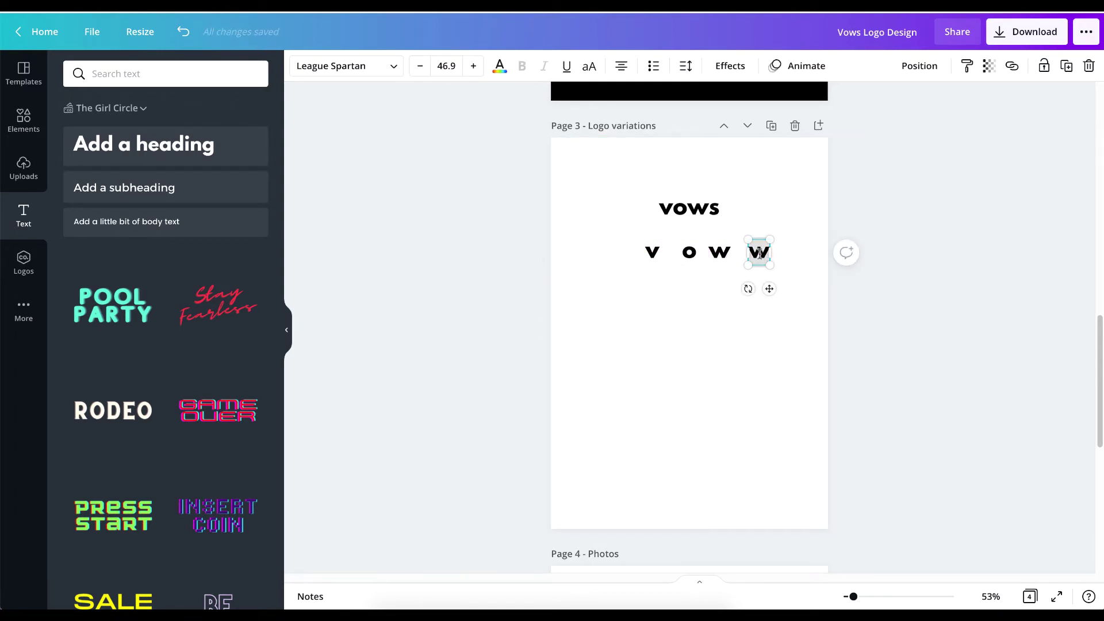
{"action": "type", "text": "s"}
{"action": "left_click", "coordinate": [741, 363]}
- Space the four separate letters v, o, w and s evenly in one row
{"action": "left_click_drag", "start_coordinate": [621, 296], "coordinate": [803, 233]}
{"action": "left_click_drag", "start_coordinate": [714, 289], "coordinate": [708, 287]}
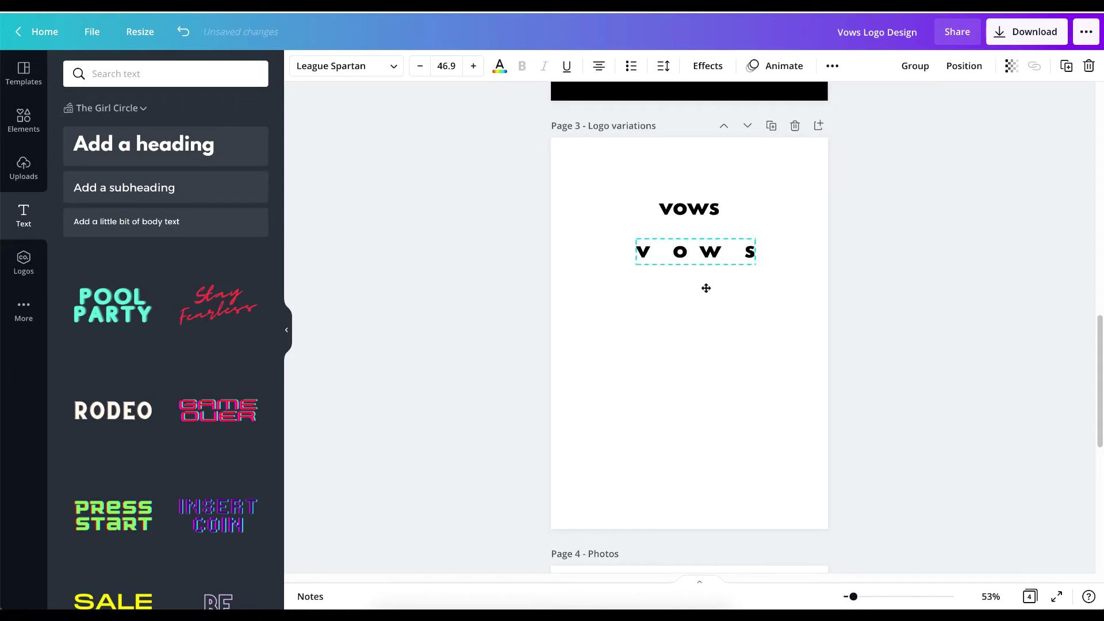
{"action": "left_click", "coordinate": [964, 66]}
{"action": "left_click", "coordinate": [790, 322]}
{"action": "left_click", "coordinate": [628, 288]}
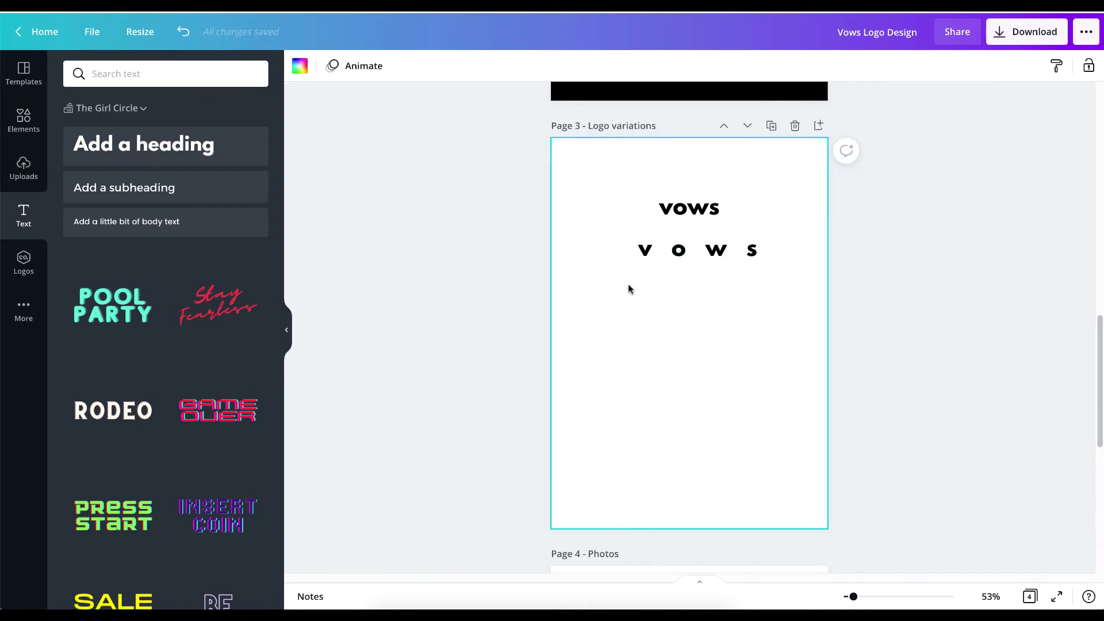
- Centre the row of separate letters on the page a short distance below the vows heading
{"action": "left_click_drag", "start_coordinate": [599, 285], "coordinate": [791, 232]}
{"action": "left_click_drag", "start_coordinate": [718, 251], "coordinate": [712, 289]}
{"action": "left_click", "coordinate": [578, 436]}
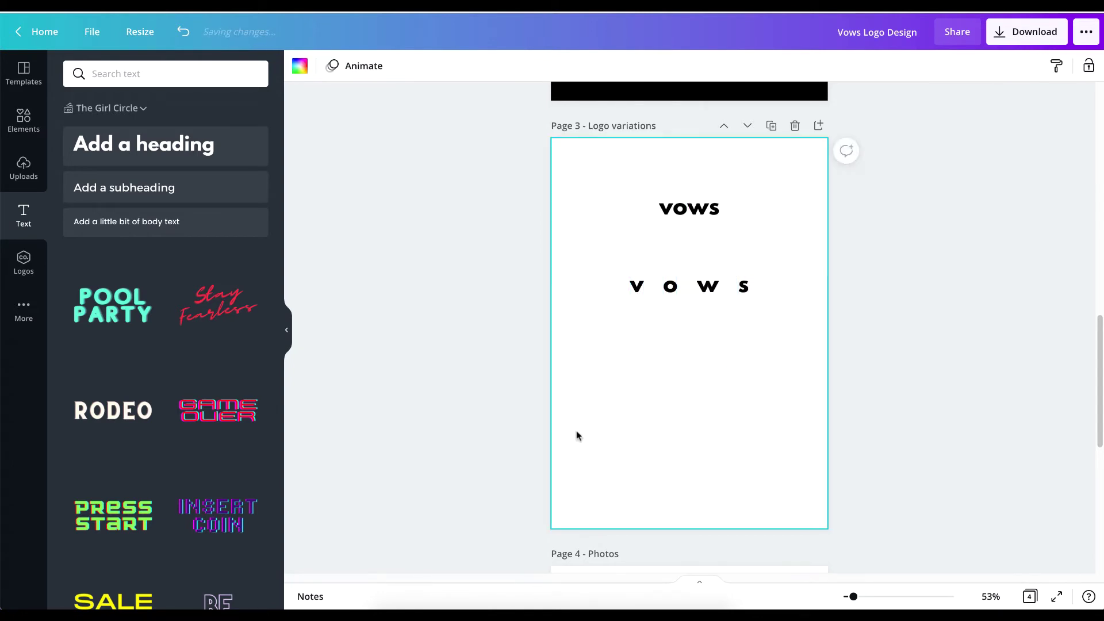
{"action": "left_click_drag", "start_coordinate": [612, 258], "coordinate": [709, 264]}
{"action": "left_click", "coordinate": [660, 358]}
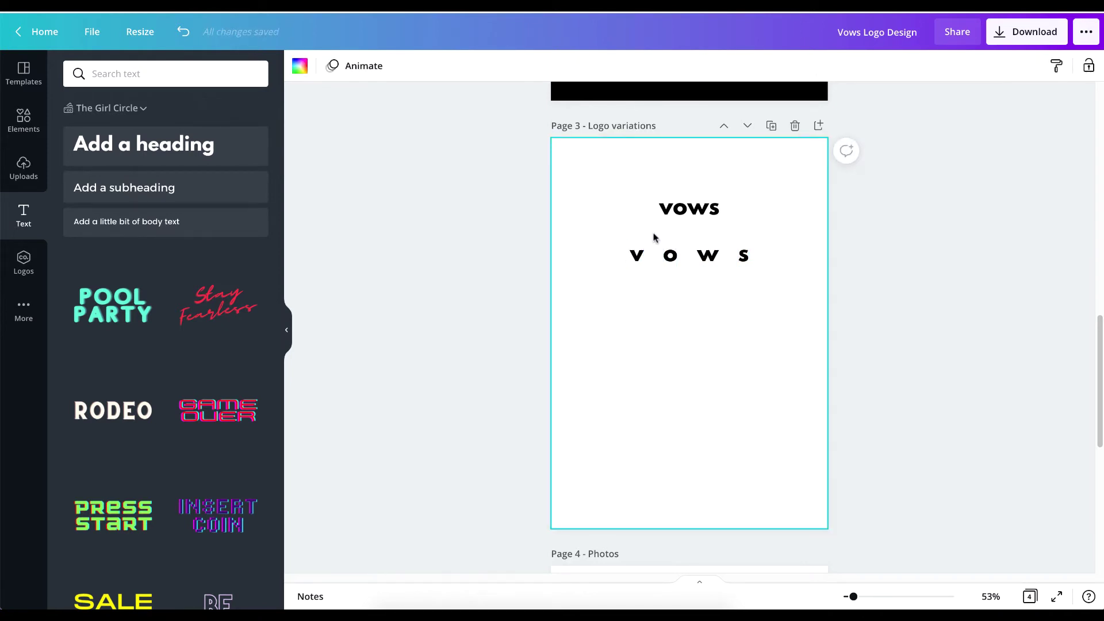
- Search the fonts for "tan" and set the top vows heading in TAN Aegean
{"action": "left_click", "coordinate": [704, 211]}
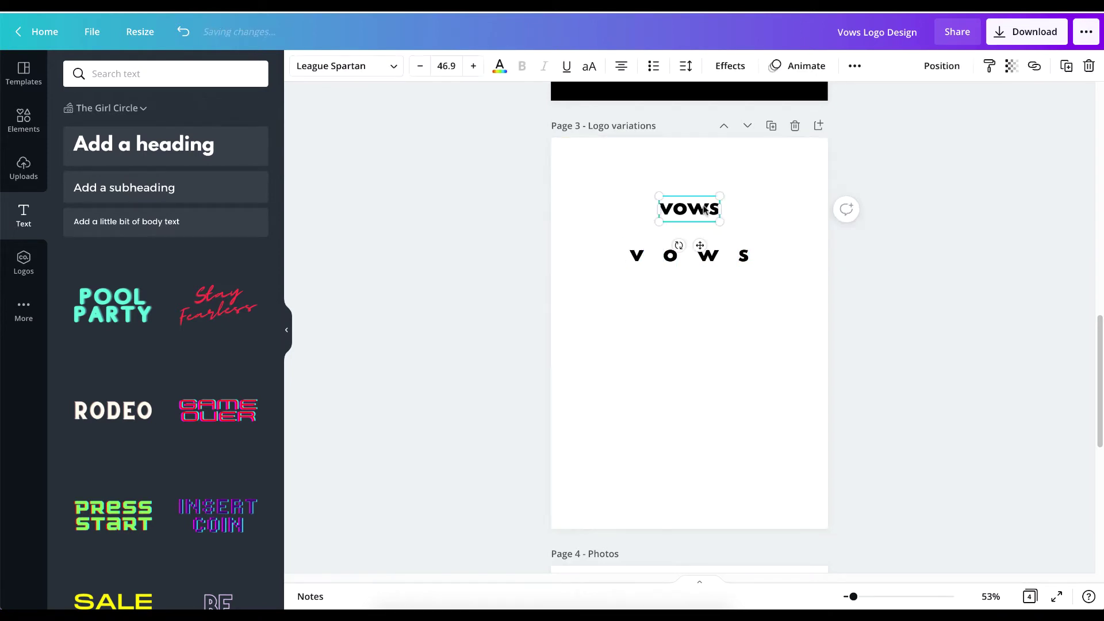
{"action": "left_click", "coordinate": [394, 68]}
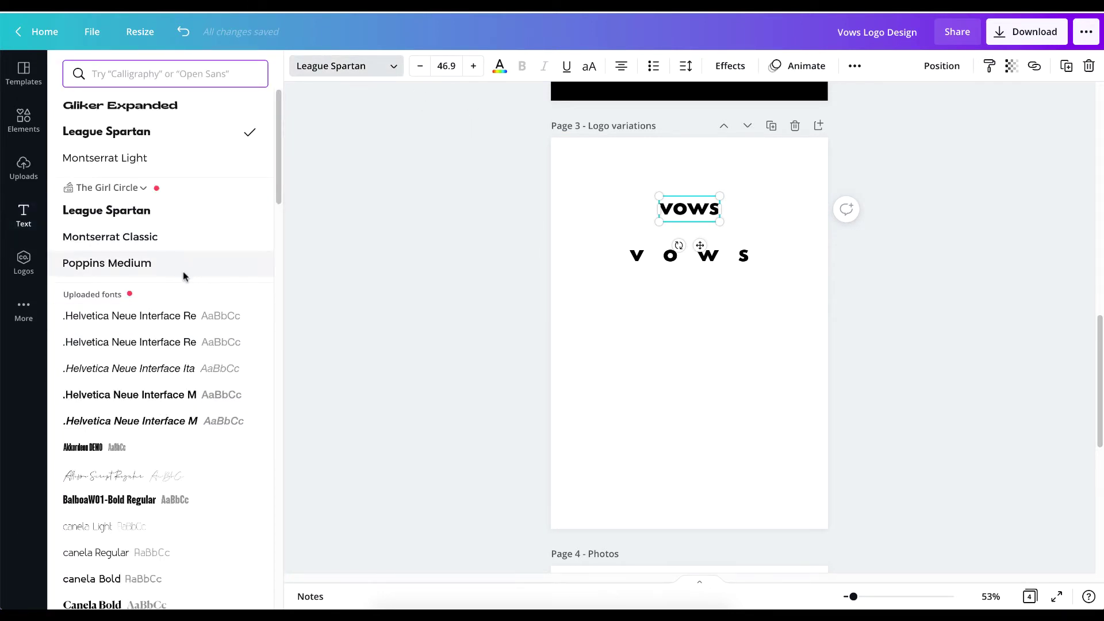
{"action": "scroll", "coordinate": [165, 339], "scroll_direction": "down", "scroll_amount": 1}
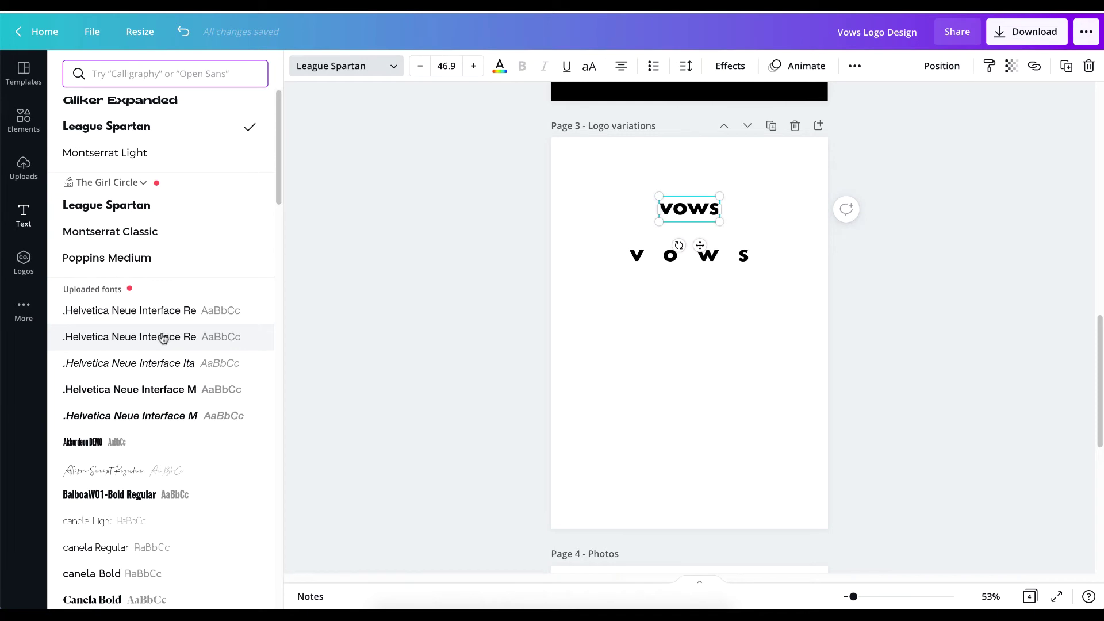
{"action": "scroll", "coordinate": [159, 354], "scroll_direction": "down", "scroll_amount": 3}
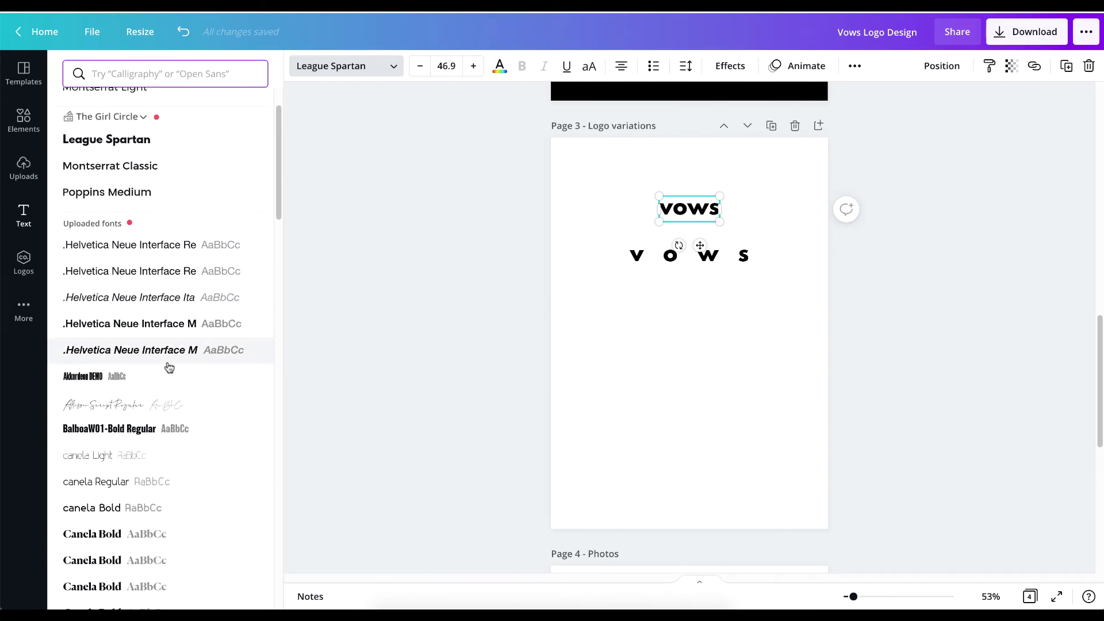
{"action": "scroll", "coordinate": [159, 362], "scroll_direction": "down", "scroll_amount": 3}
{"action": "scroll", "coordinate": [150, 230], "scroll_direction": "up", "scroll_amount": 5}
{"action": "left_click", "coordinate": [146, 73]}
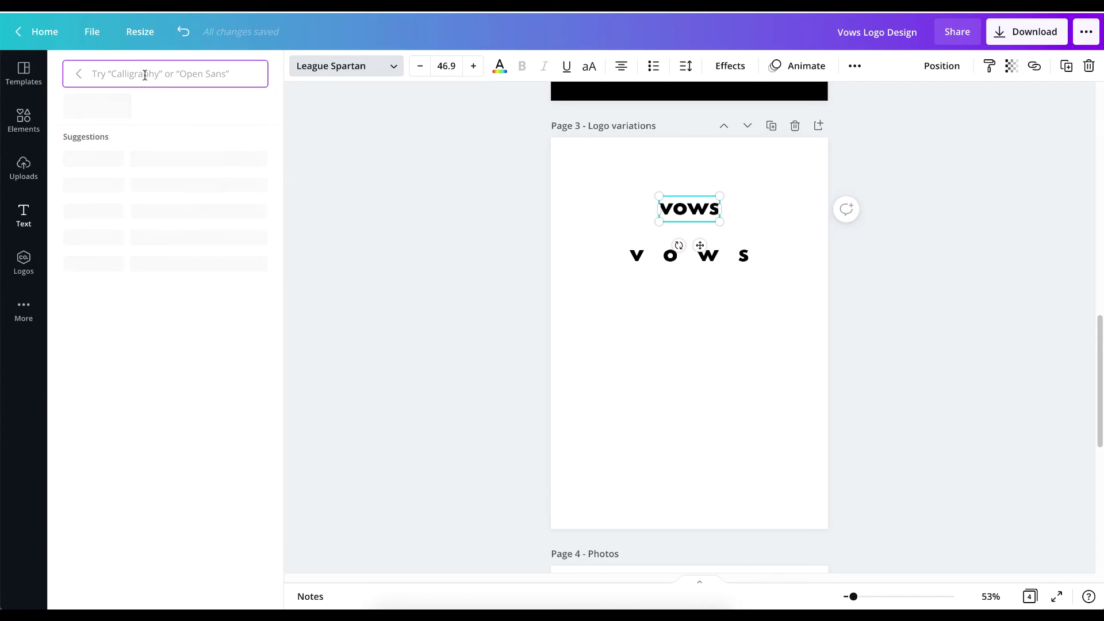
{"action": "type", "text": "tan"}
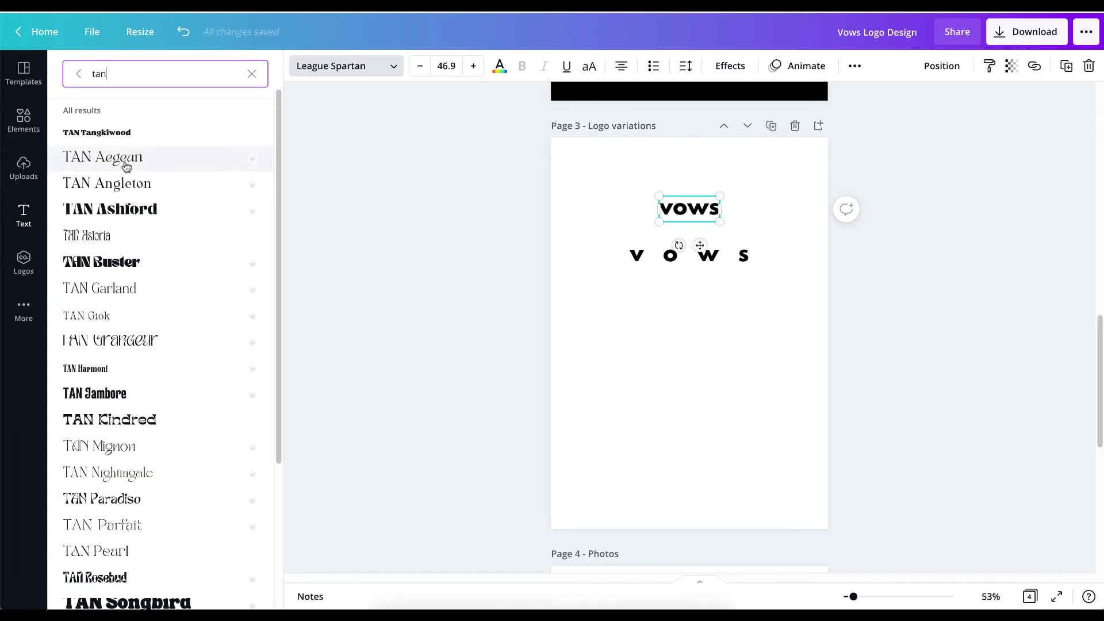
{"action": "left_click", "coordinate": [128, 163]}
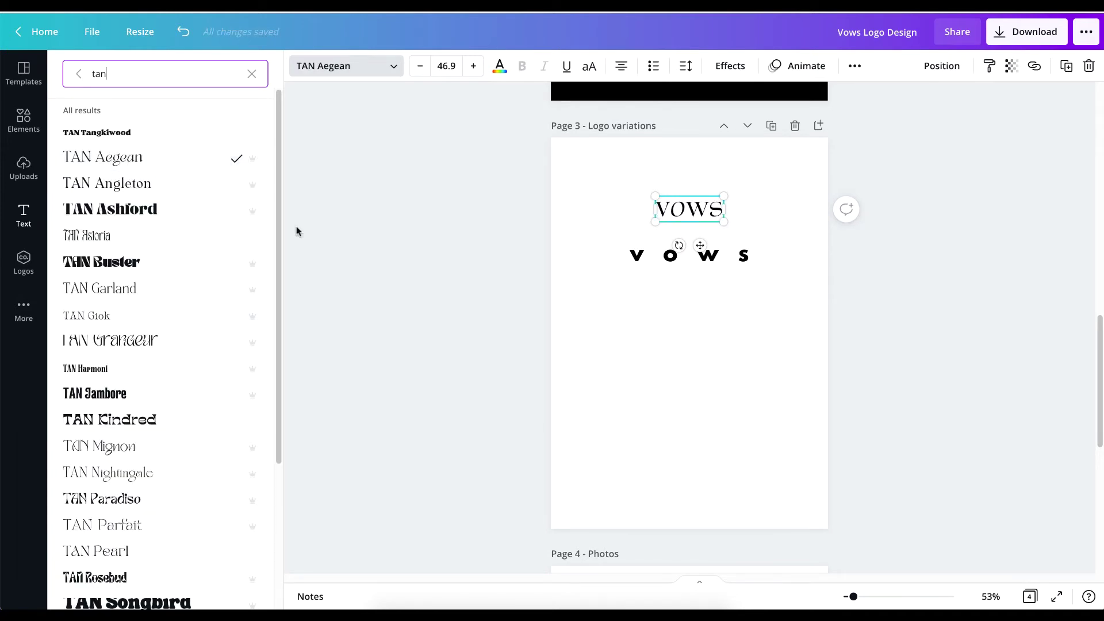
{"action": "key", "text": "Escape"}
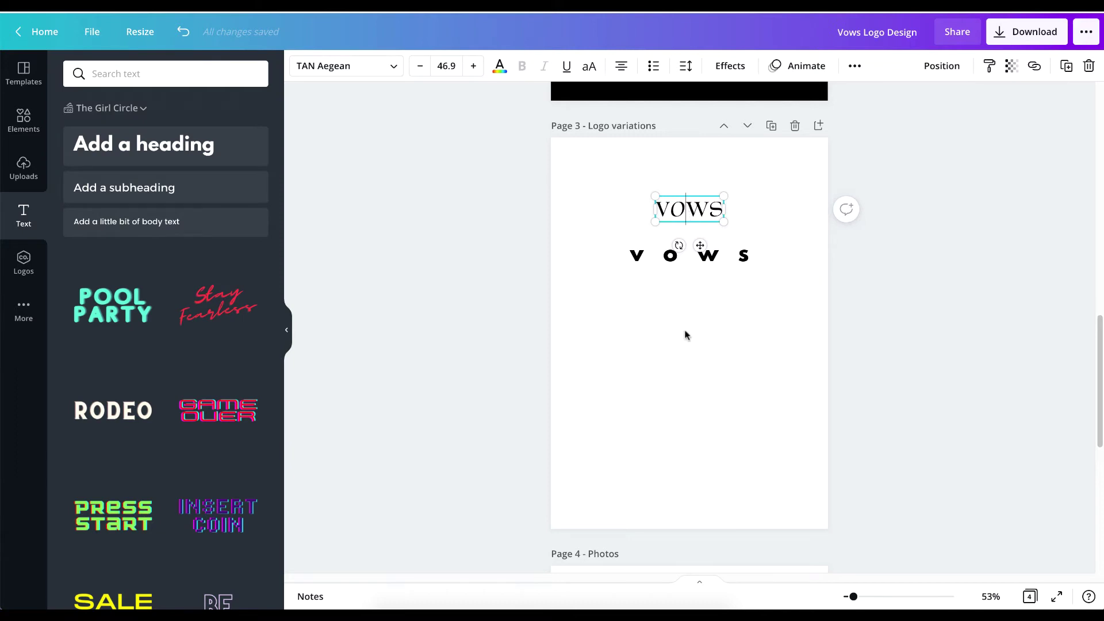
- Place a copy of the vows heading below the row of separate letters and set the copy in TAN Grandeur
{"action": "key", "text": "Escape"}
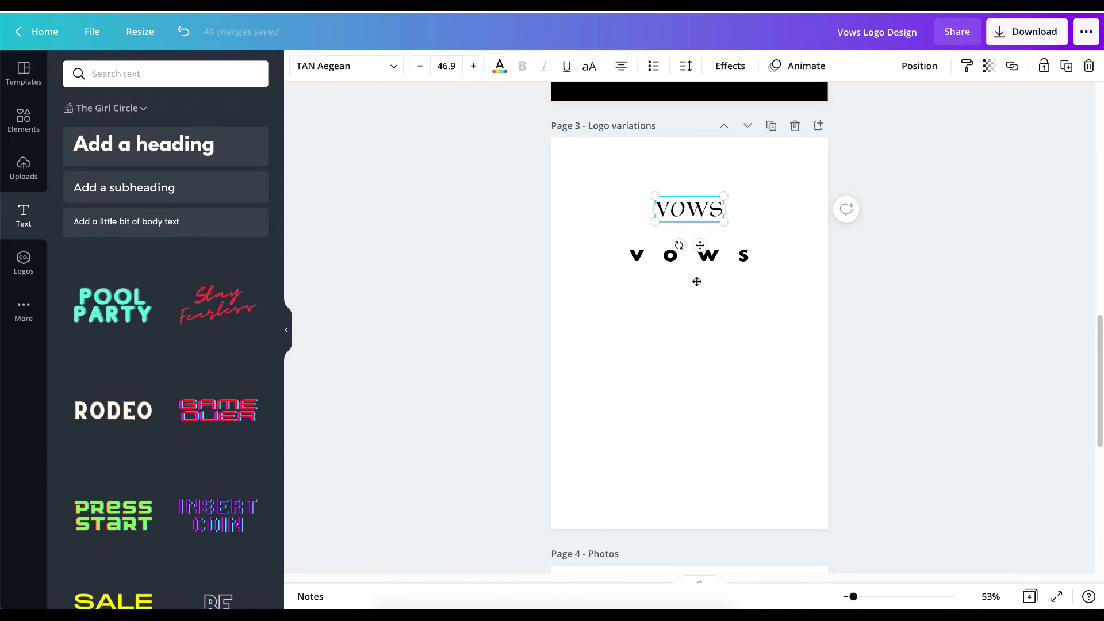
{"action": "left_click_drag", "start_coordinate": [696, 281], "coordinate": [697, 347]}
{"action": "left_click", "coordinate": [362, 66]}
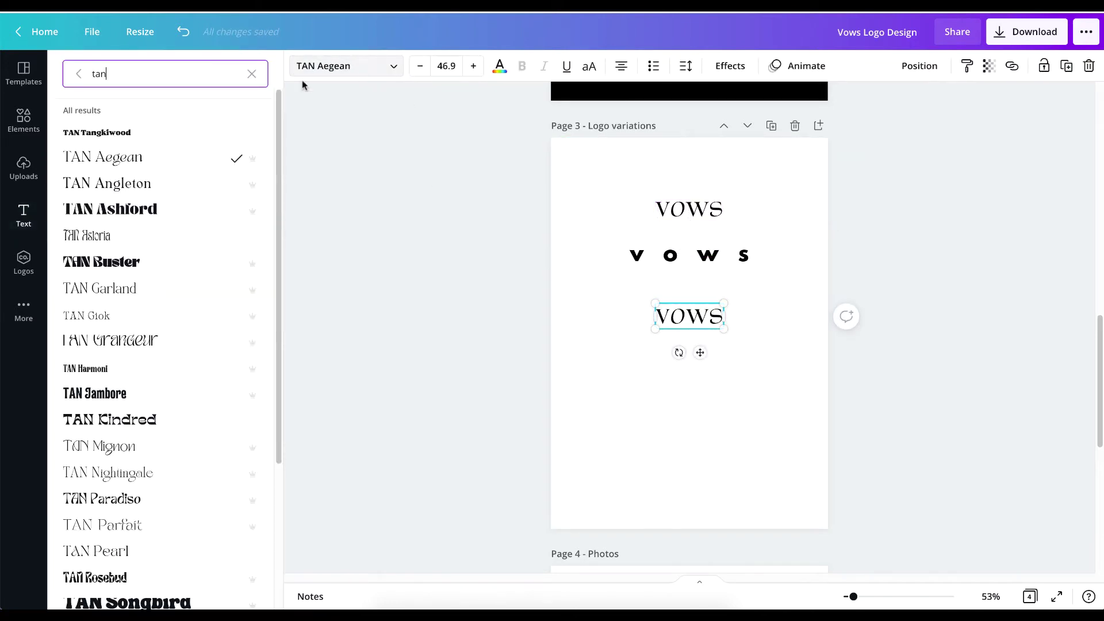
{"action": "left_click", "coordinate": [147, 343]}
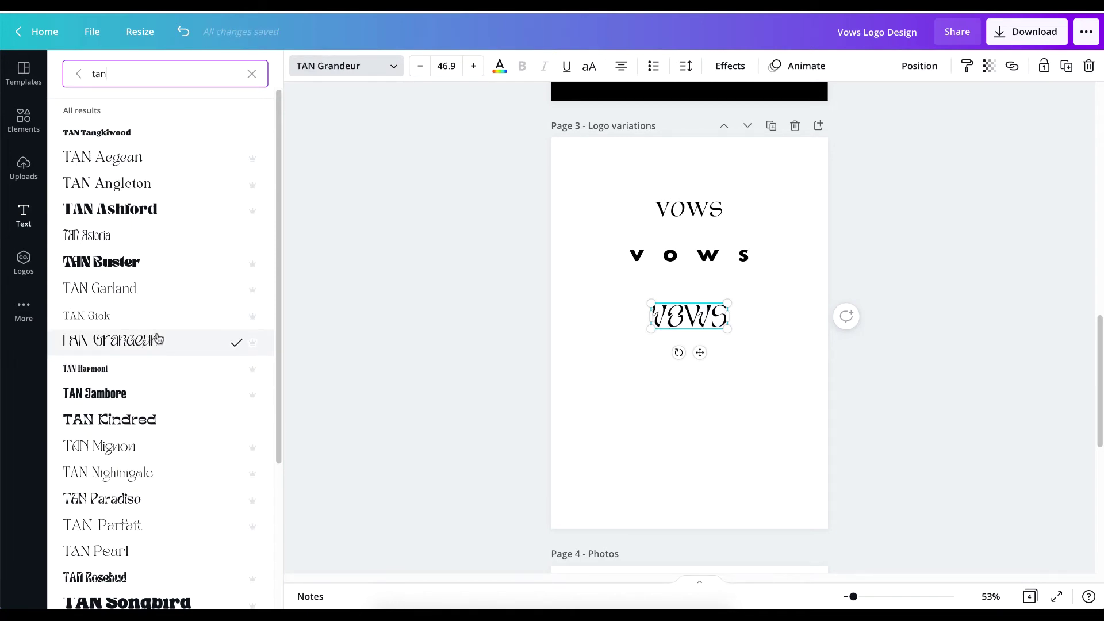
{"action": "left_click", "coordinate": [761, 370]}
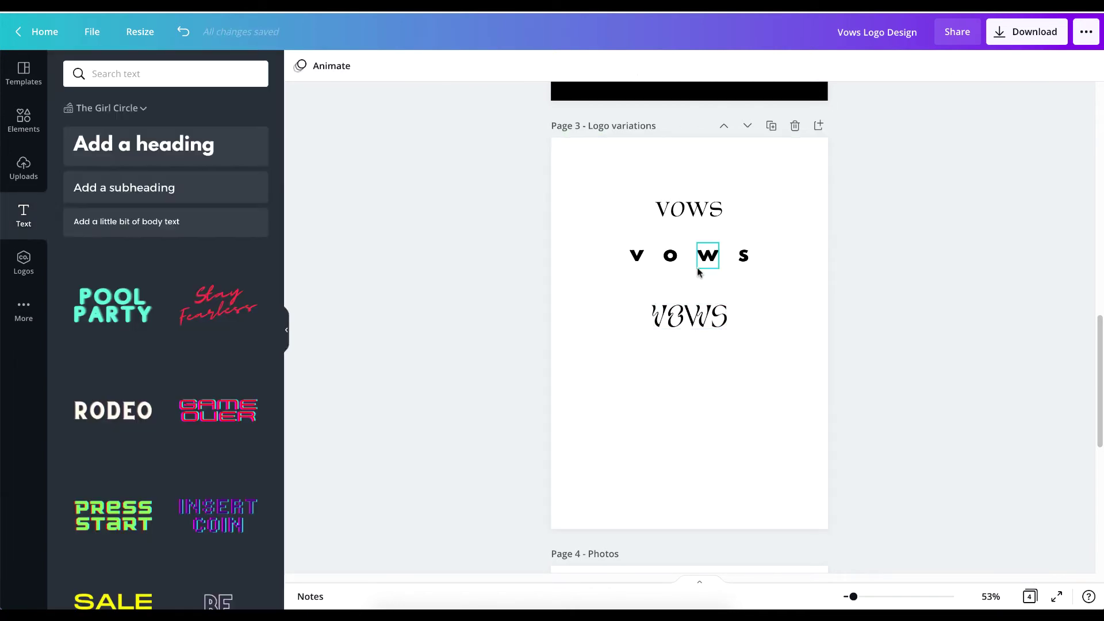
- Enlarge the top TAN Aegean vows heading to a font size of about 67
{"action": "left_click", "coordinate": [702, 212]}
{"action": "left_click_drag", "start_coordinate": [726, 224], "coordinate": [739, 229]}
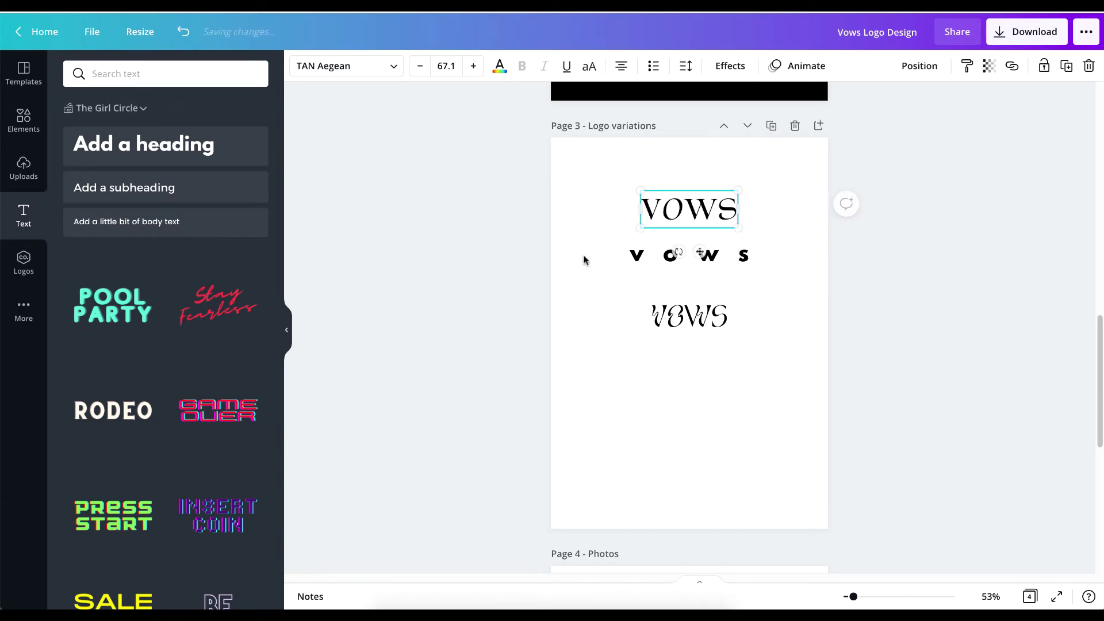
- Change the font of the four separate letters v, o, w and s to TAN Aegean
{"action": "left_click_drag", "start_coordinate": [577, 240], "coordinate": [776, 275]}
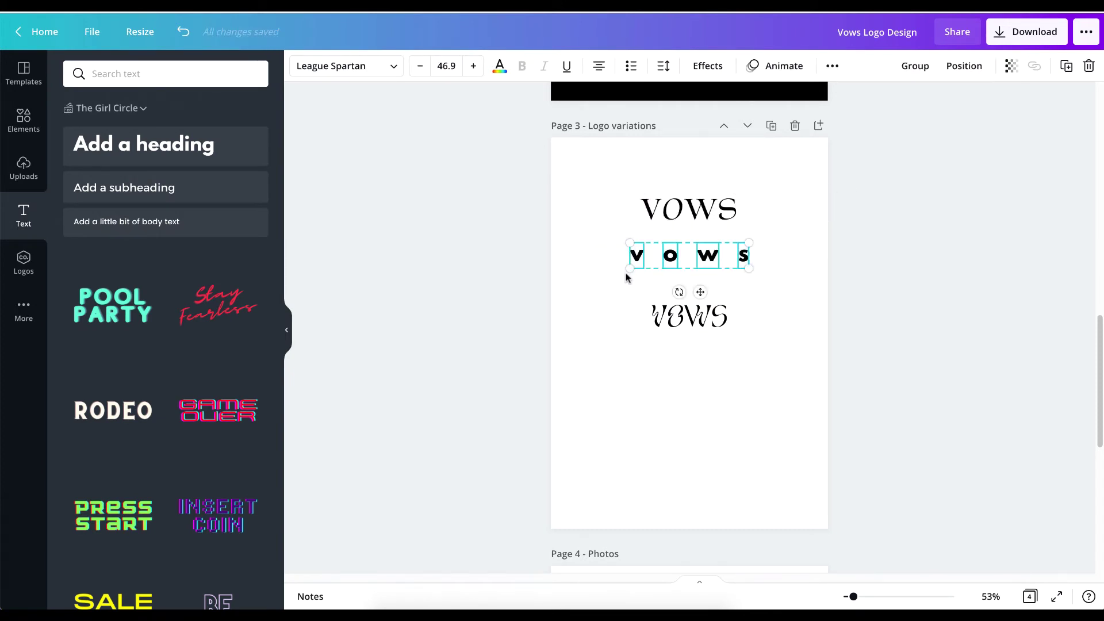
{"action": "left_click", "coordinate": [632, 269]}
{"action": "left_click", "coordinate": [633, 253]}
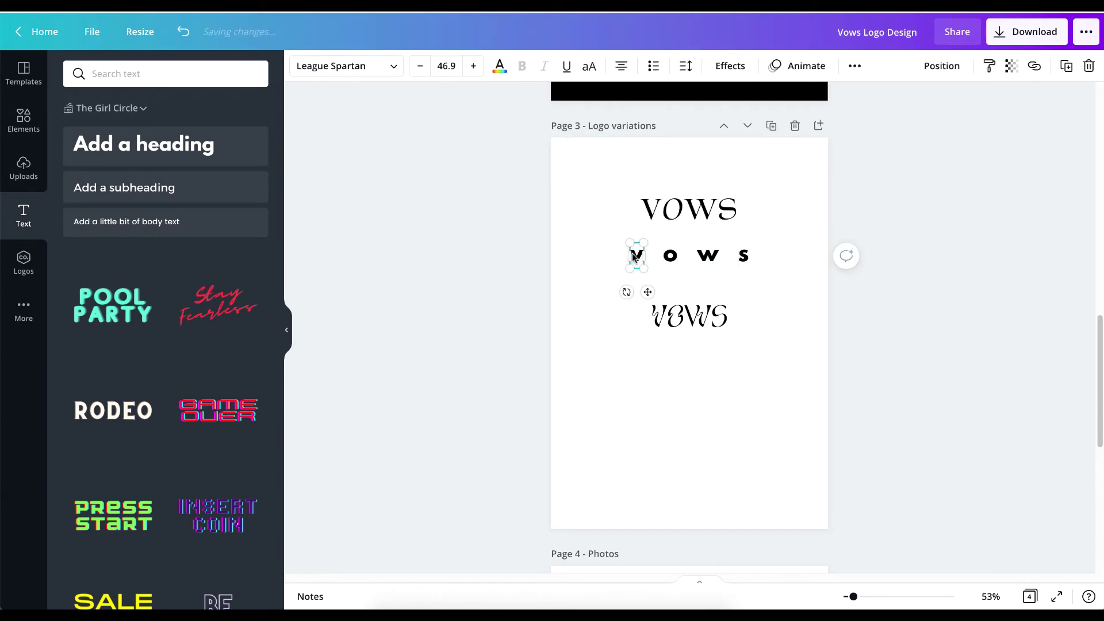
{"action": "left_click", "coordinate": [383, 74]}
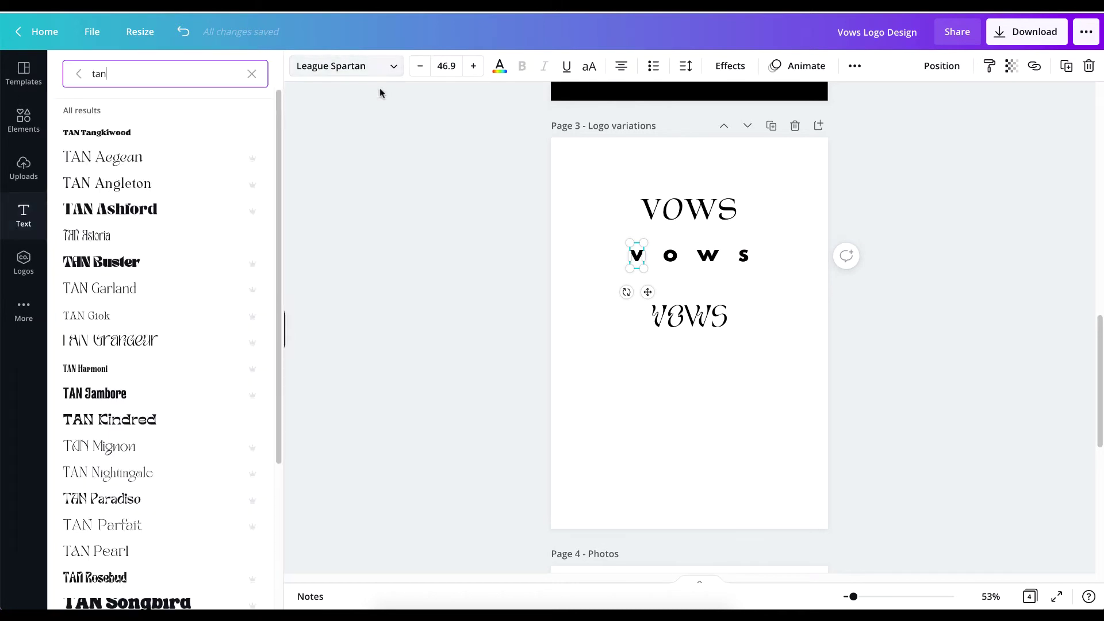
{"action": "left_click", "coordinate": [120, 170]}
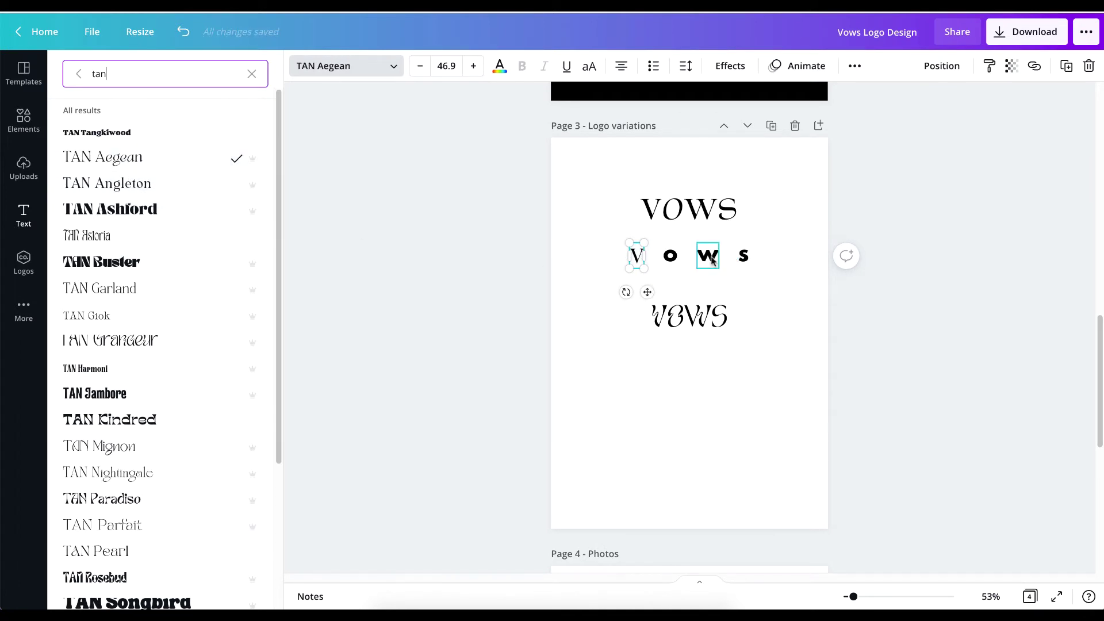
{"action": "left_click_drag", "start_coordinate": [667, 242], "coordinate": [750, 281]}
{"action": "left_click", "coordinate": [119, 157]}
{"action": "left_click", "coordinate": [680, 382]}
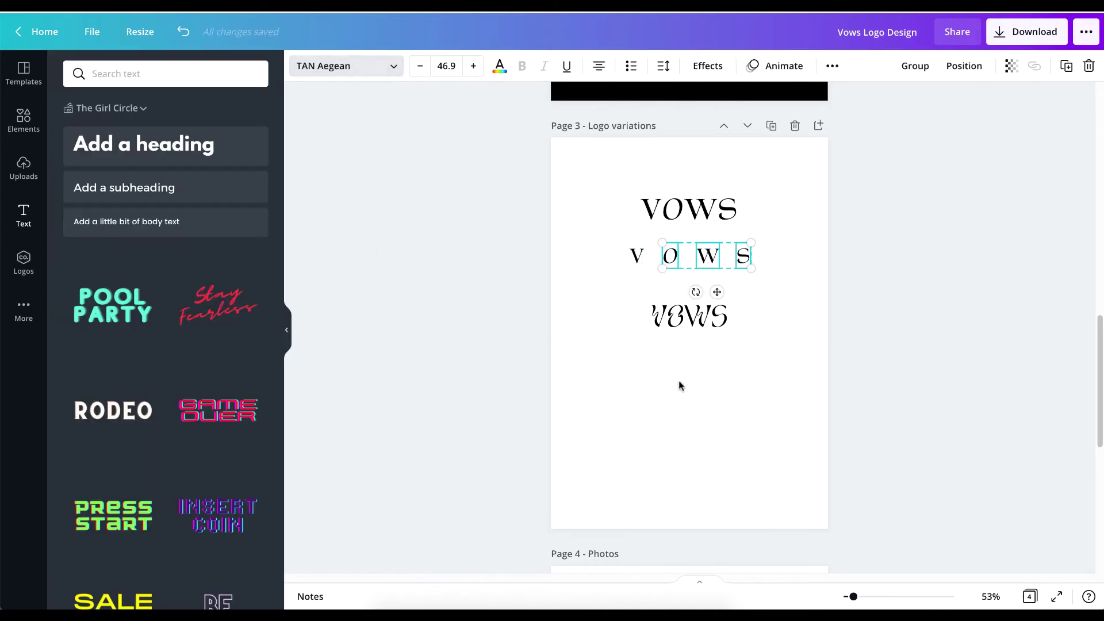
- Try TAN Grandeur, TAN Kindred and TAN Mignon on the separate "o", and settle on TAN Grandeur
{"action": "left_click", "coordinate": [670, 255]}
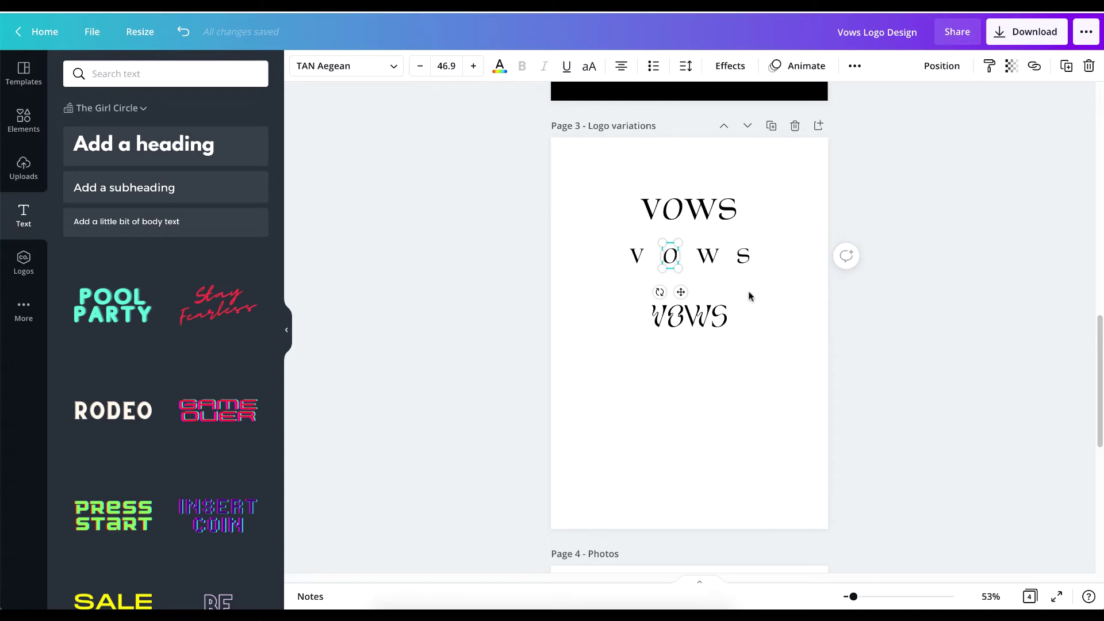
{"action": "left_click", "coordinate": [606, 280]}
{"action": "left_click_drag", "start_coordinate": [583, 260], "coordinate": [782, 275]}
{"action": "left_click", "coordinate": [594, 313]}
{"action": "left_click", "coordinate": [670, 256]}
{"action": "left_click", "coordinate": [345, 66]}
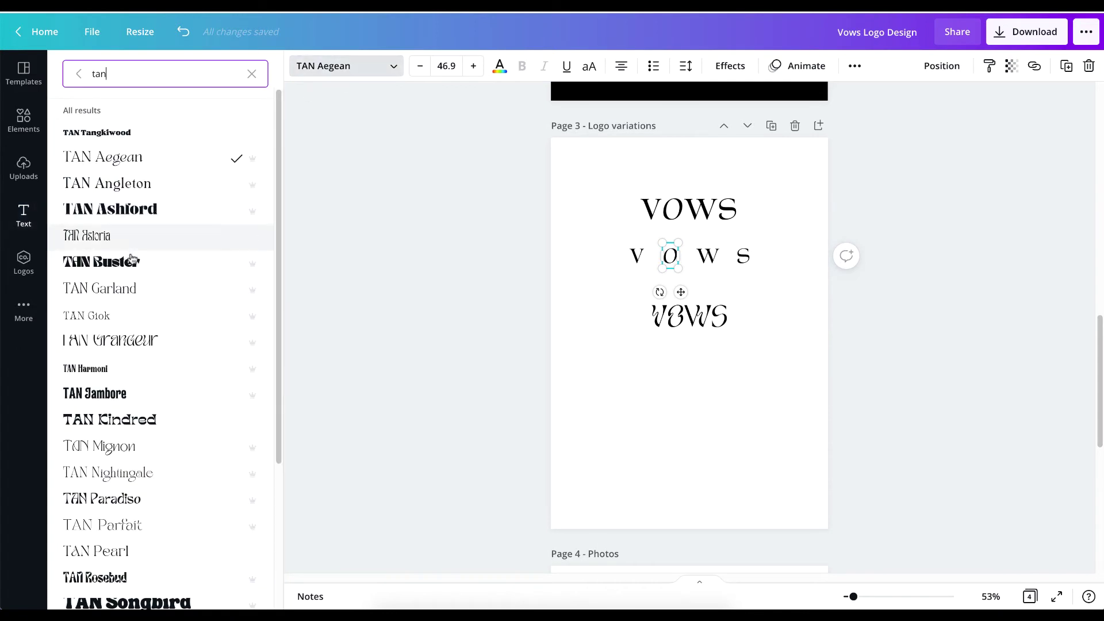
{"action": "left_click", "coordinate": [148, 341]}
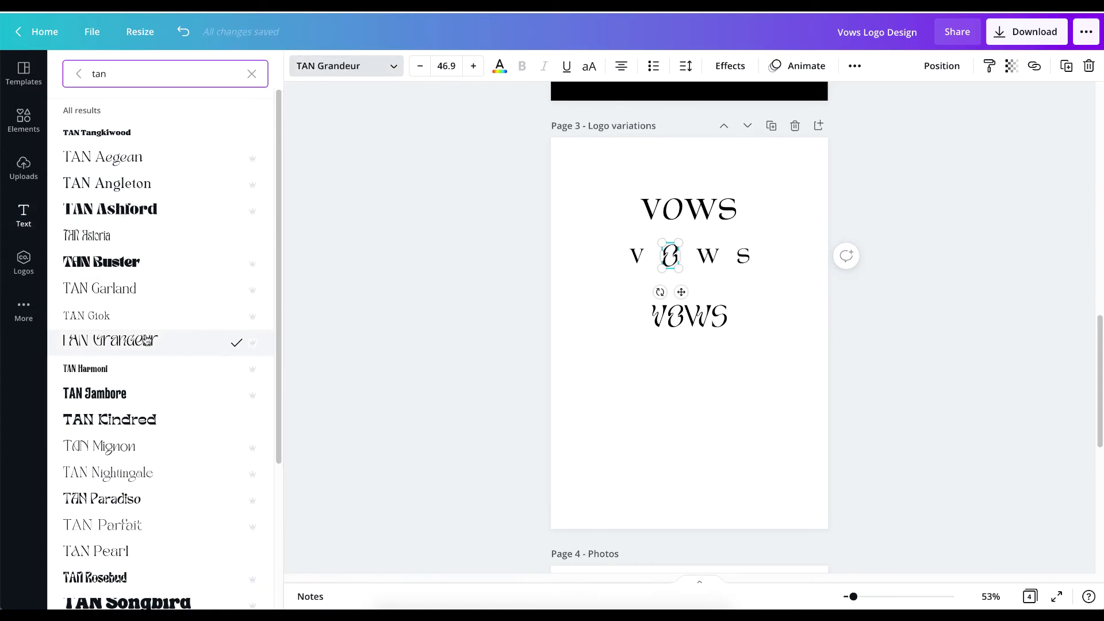
{"action": "left_click", "coordinate": [146, 428]}
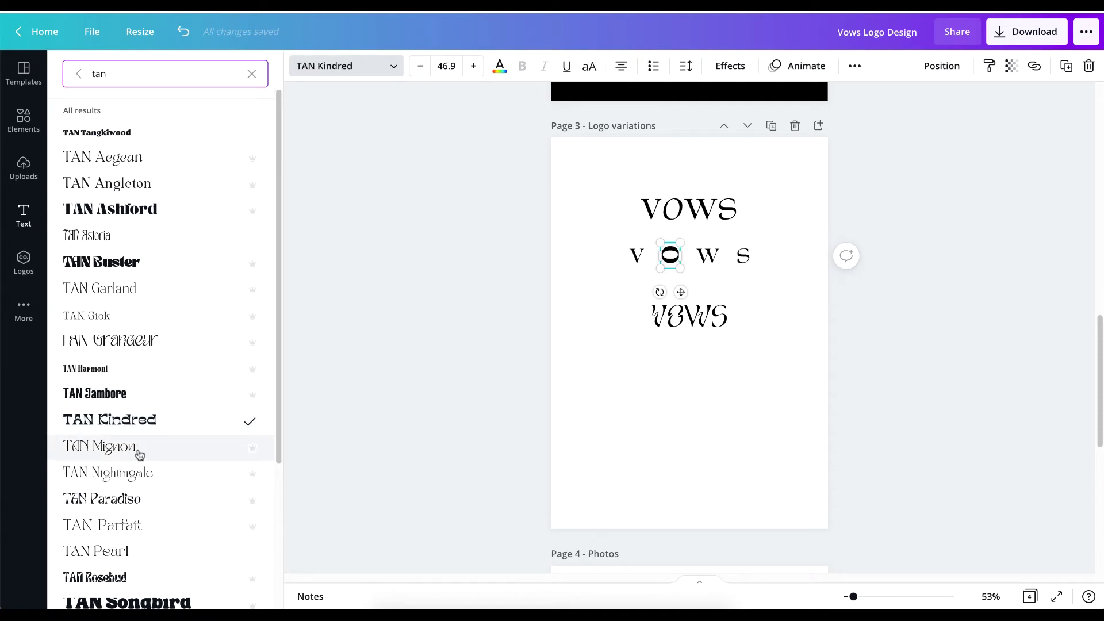
{"action": "left_click", "coordinate": [140, 453]}
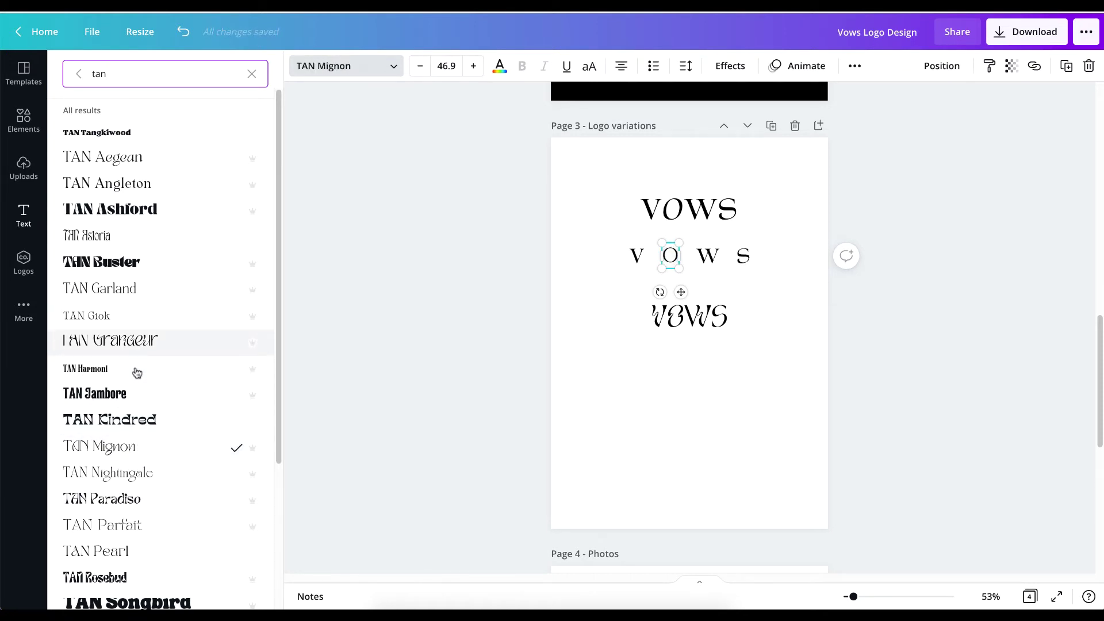
{"action": "left_click", "coordinate": [140, 341]}
{"action": "key", "text": "Escape"}
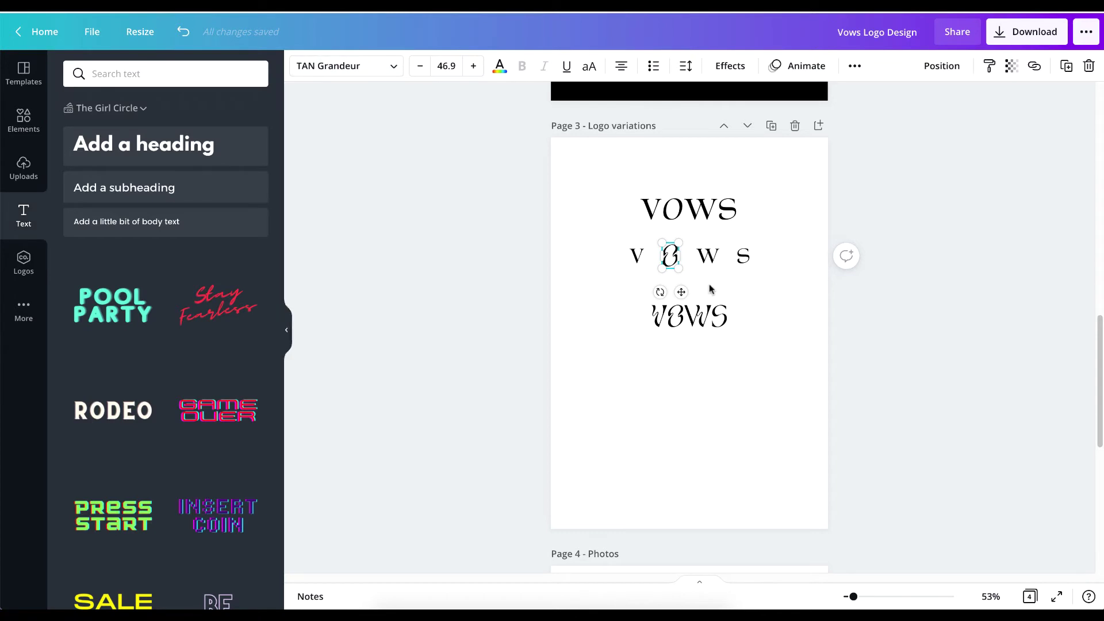
- Move the separate o, w and s close together beside the v so they form one compact word
{"action": "scroll", "coordinate": [710, 289], "scroll_direction": "up", "scroll_amount": 5}
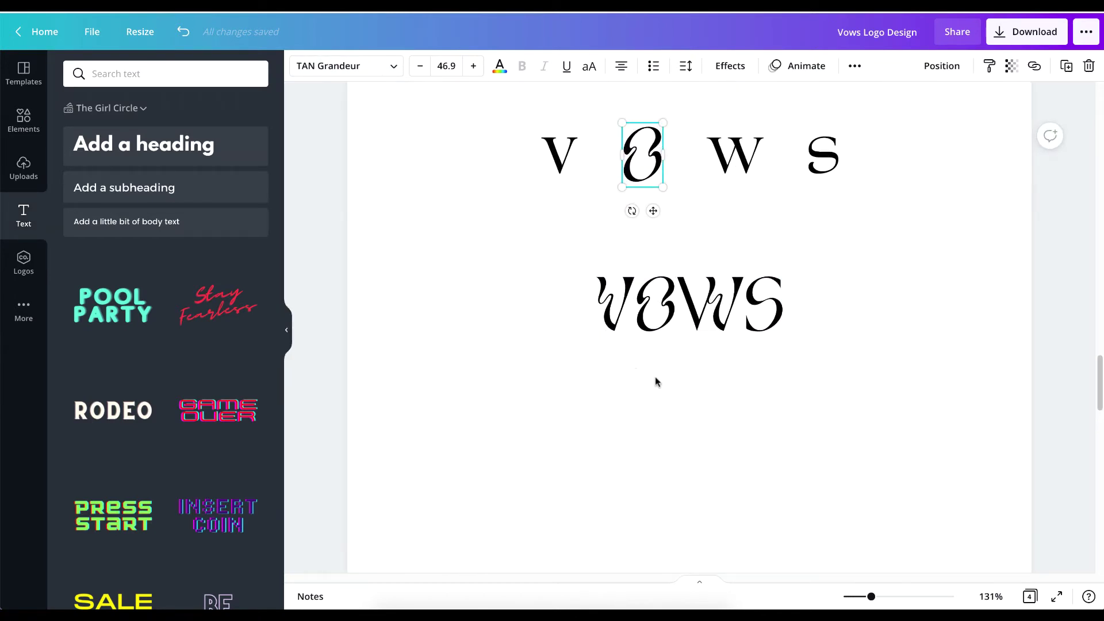
{"action": "scroll", "coordinate": [644, 410], "scroll_direction": "up", "scroll_amount": 2}
{"action": "left_click", "coordinate": [645, 396]}
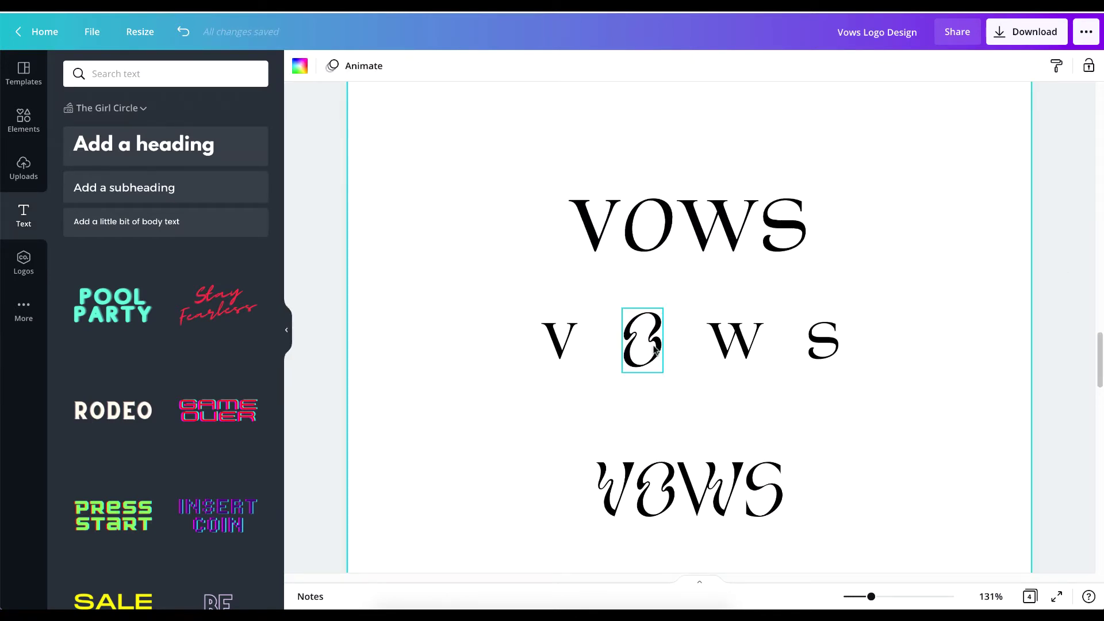
{"action": "left_click_drag", "start_coordinate": [654, 350], "coordinate": [608, 342]}
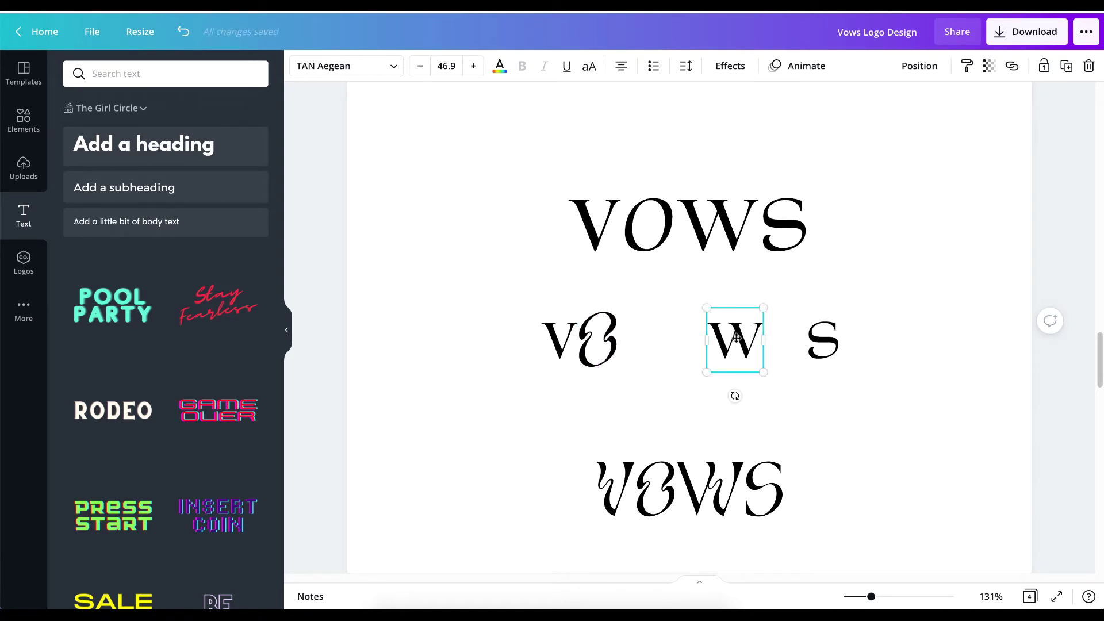
{"action": "left_click_drag", "start_coordinate": [736, 337], "coordinate": [653, 352]}
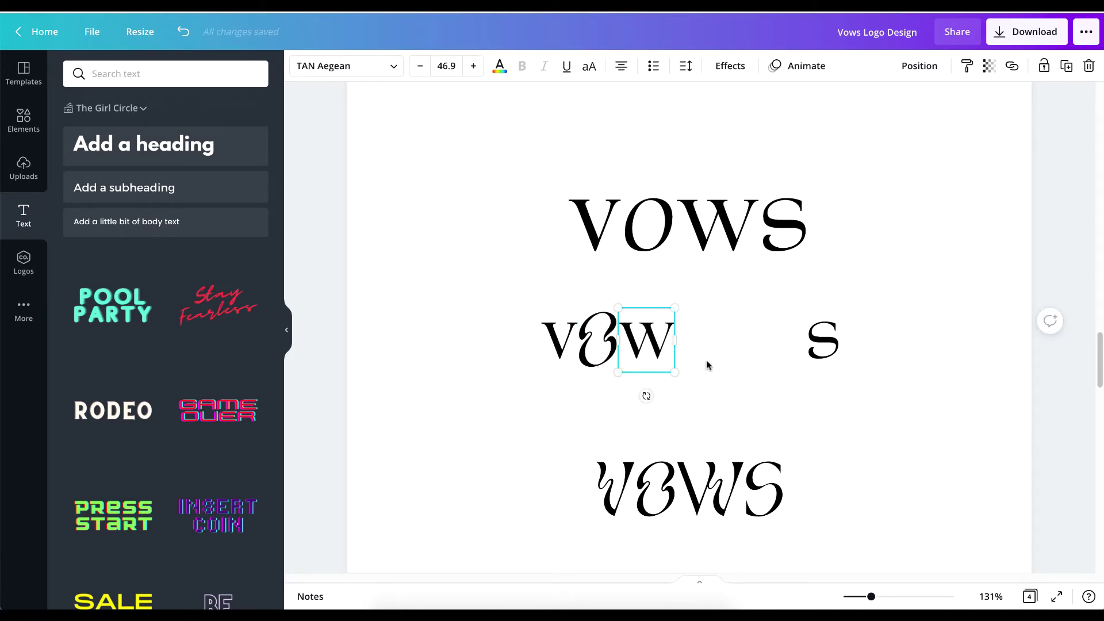
{"action": "left_click", "coordinate": [828, 348]}
{"action": "left_click_drag", "start_coordinate": [829, 351], "coordinate": [695, 352]}
{"action": "left_click", "coordinate": [538, 381]}
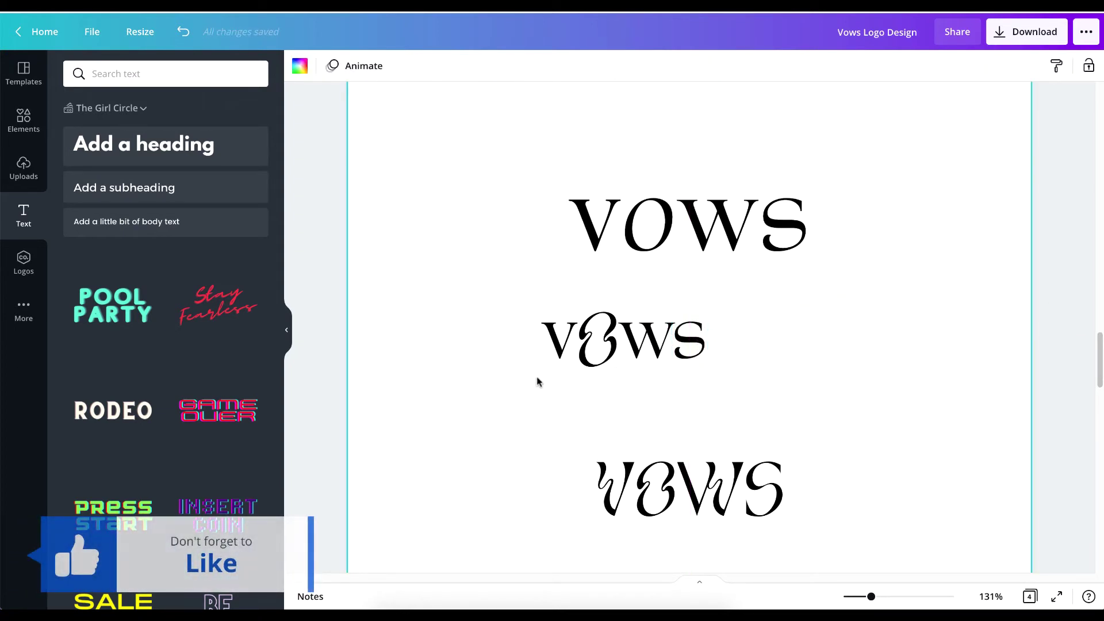
- Shrink the TAN Grandeur "o" in the separate-letter word to a font size of about 38
{"action": "left_click", "coordinate": [559, 342]}
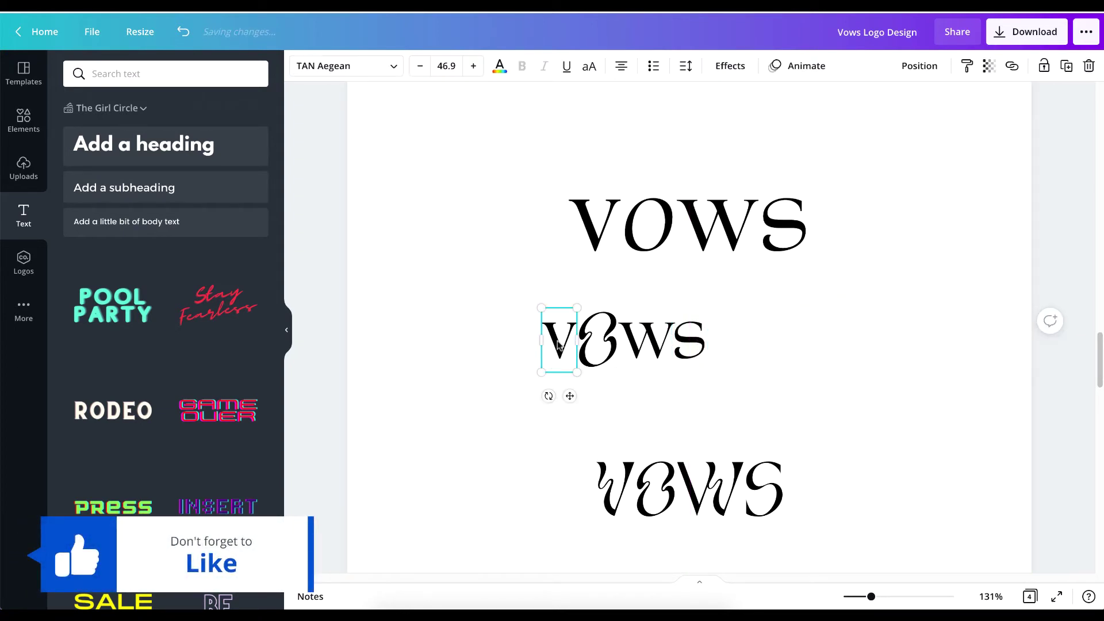
{"action": "left_click", "coordinate": [603, 344]}
{"action": "scroll", "coordinate": [580, 384], "scroll_direction": "up", "scroll_amount": 5}
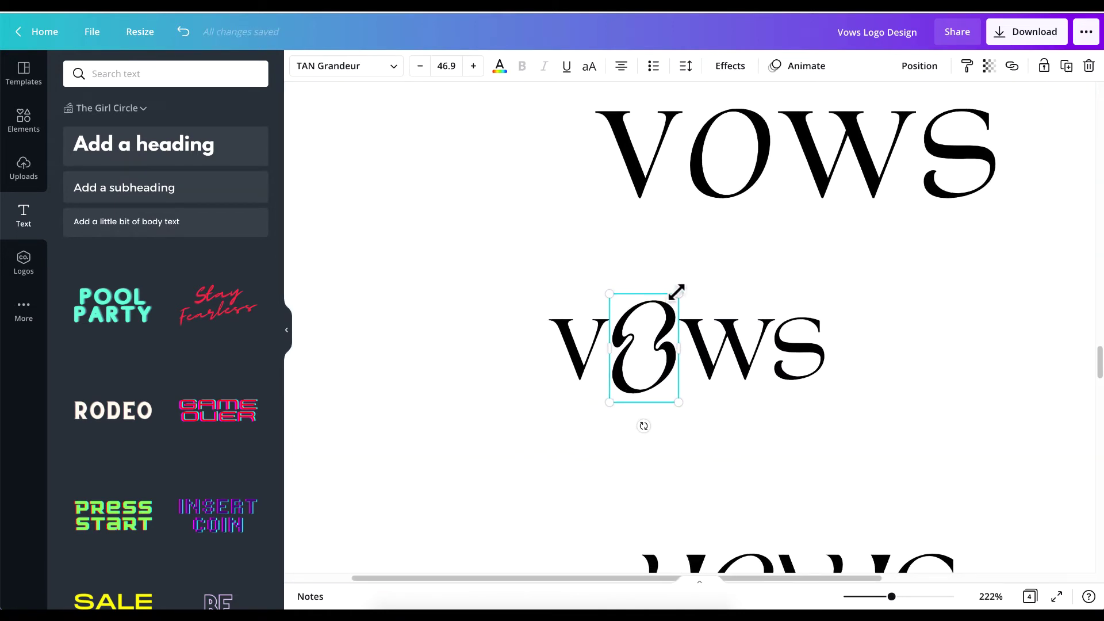
{"action": "mouse_move", "coordinate": [676, 292]}
{"action": "left_mouse_down"}
{"action": "mouse_move", "coordinate": [698, 267]}
{"action": "mouse_move", "coordinate": [680, 310]}
{"action": "left_mouse_up"}
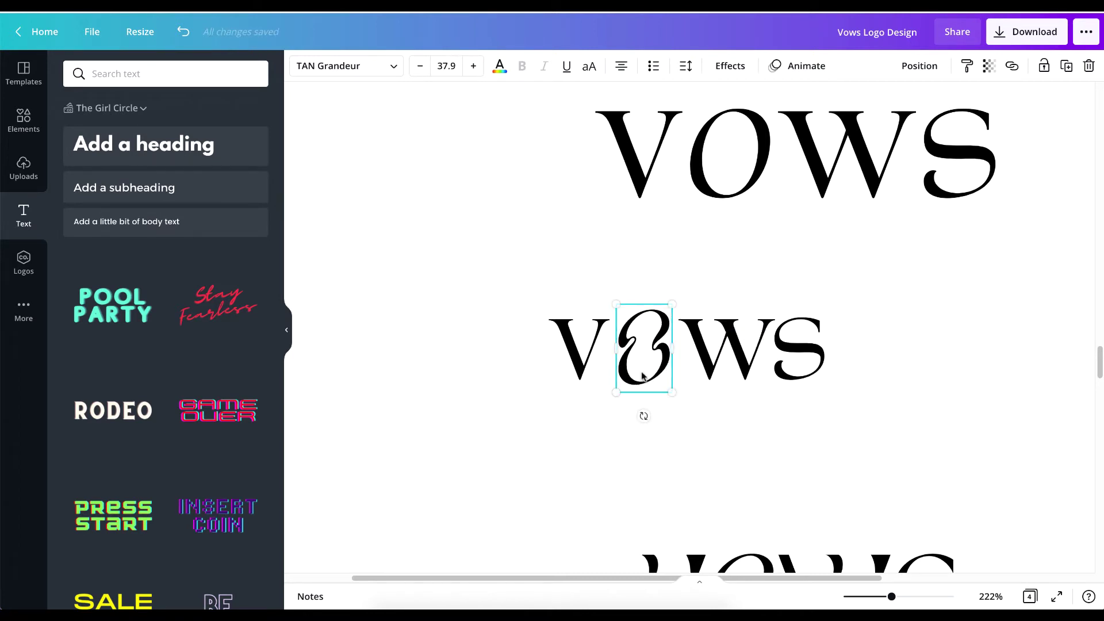
- Shift the reduced "o" toward the v until its edge overlaps the v's upper arm
{"action": "left_click_drag", "start_coordinate": [651, 357], "coordinate": [631, 360]}
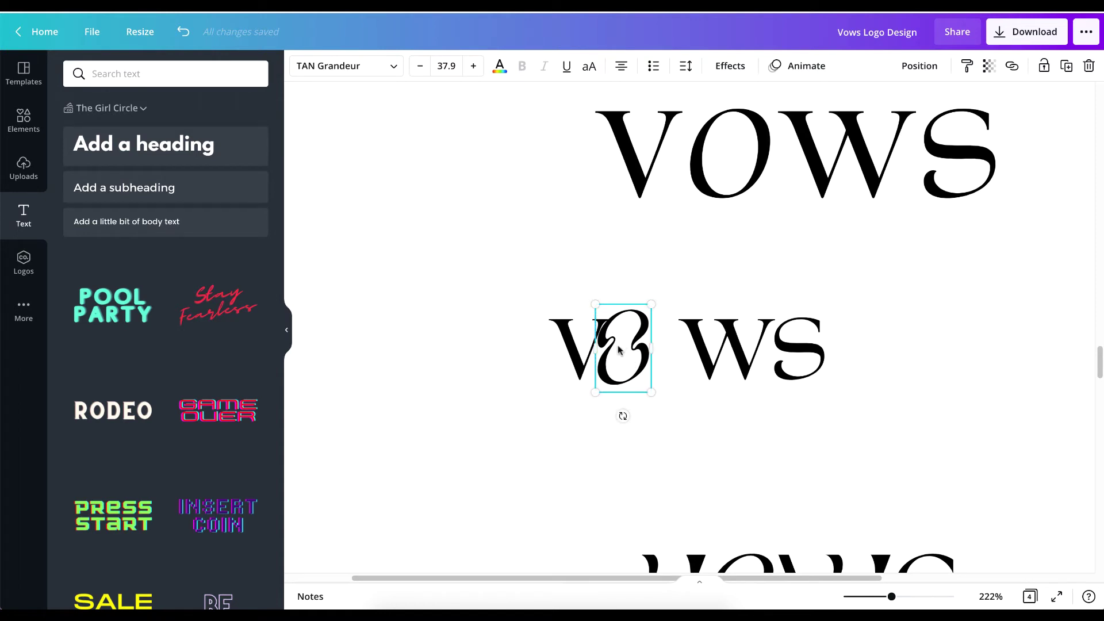
{"action": "key", "text": "Left"}
{"action": "key", "text": "Left"}
{"action": "key", "text": "Left"}
{"action": "key", "text": "Left"}
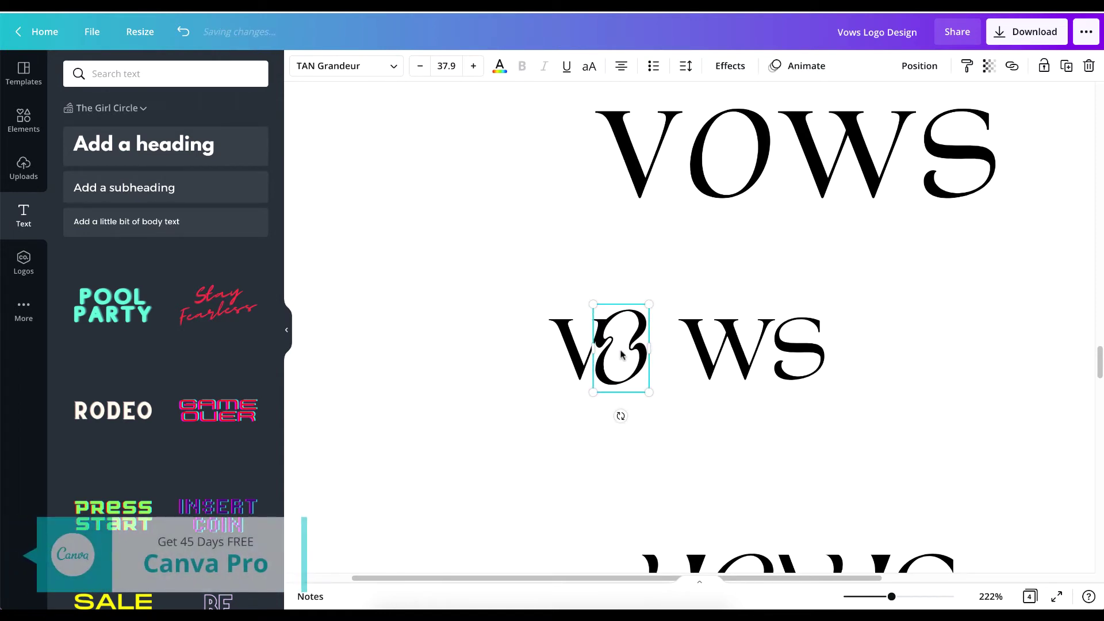
{"action": "left_click", "coordinate": [715, 464]}
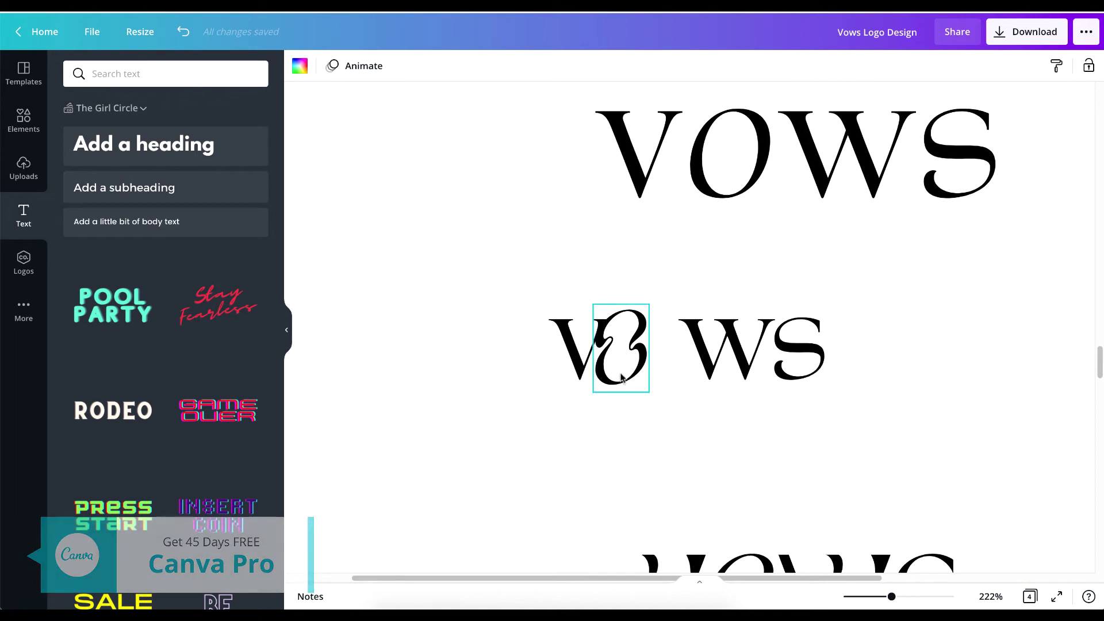
- Move the separate w close beside the small o and raise it until its top is level with the o's top
{"action": "left_click", "coordinate": [739, 352]}
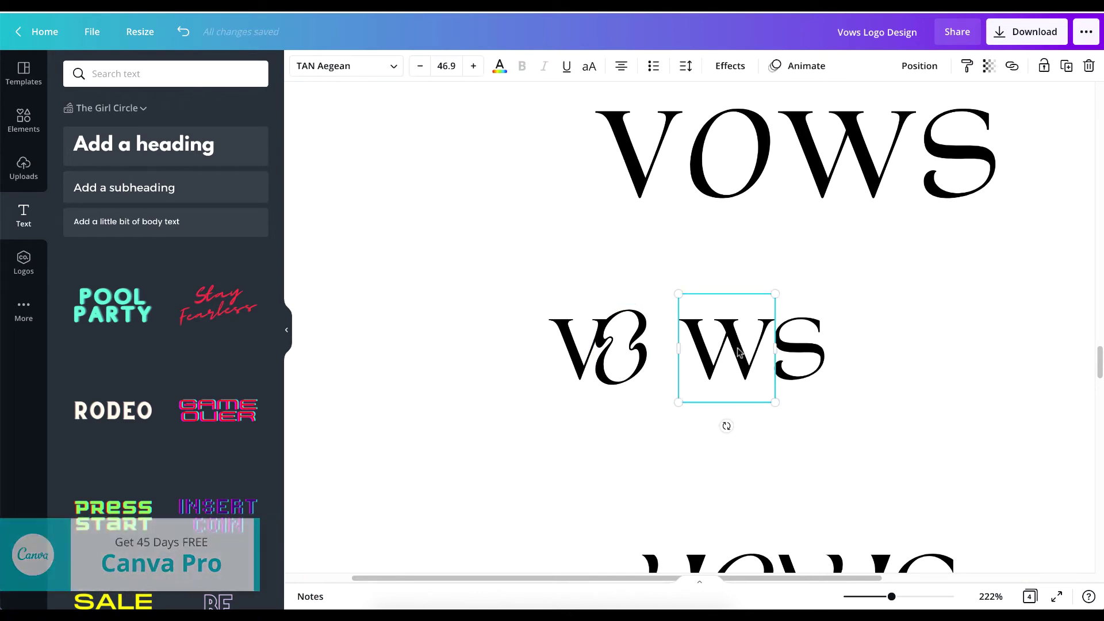
{"action": "left_click_drag", "start_coordinate": [739, 351], "coordinate": [696, 349]}
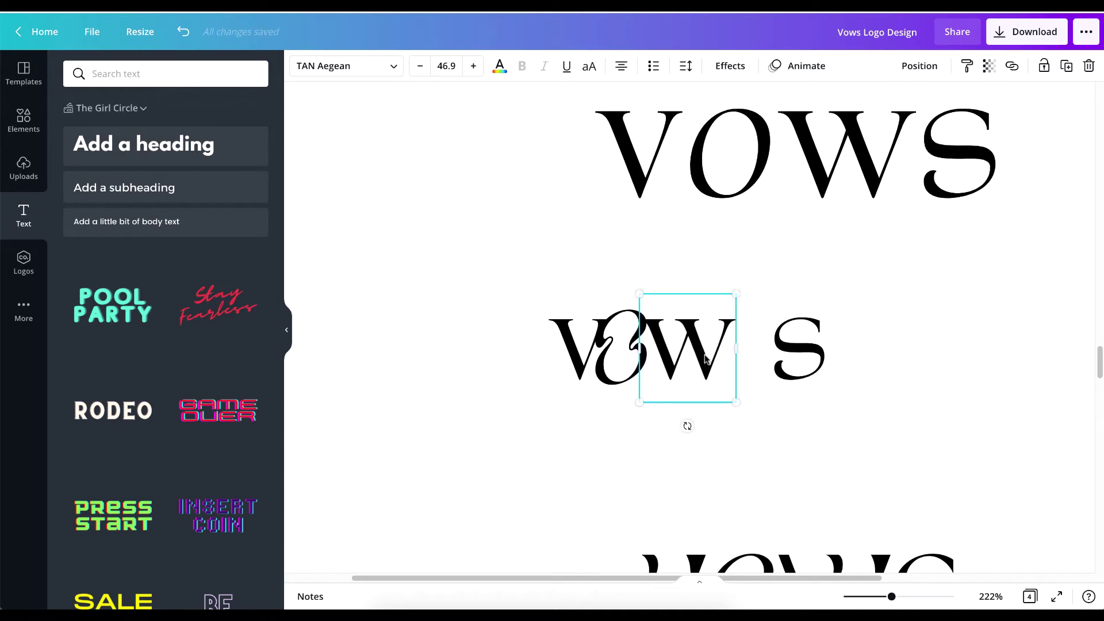
{"action": "key", "text": "Up"}
{"action": "key", "text": "Up"}
{"action": "key", "text": "Up"}
{"action": "key", "text": "Up"}
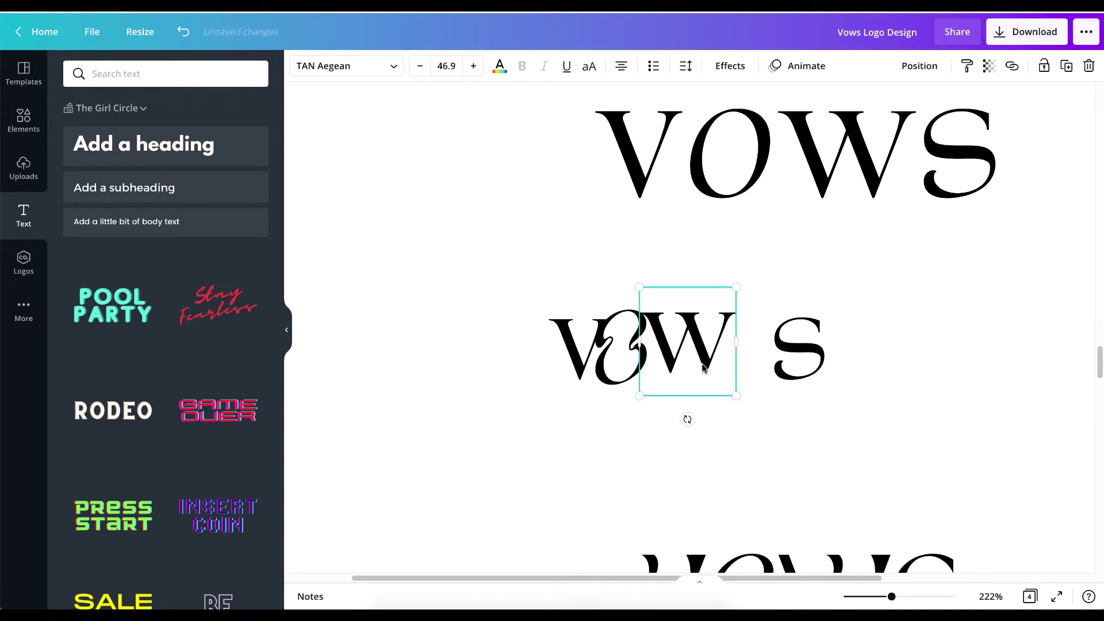
{"action": "key", "text": "Up"}
{"action": "key", "text": "Up"}
- Nudge the raised w toward the o until its first serif overlaps the o's upper curve
{"action": "key", "text": "Left"}
{"action": "key", "text": "Left"}
{"action": "key", "text": "Left"}
{"action": "key", "text": "Left"}
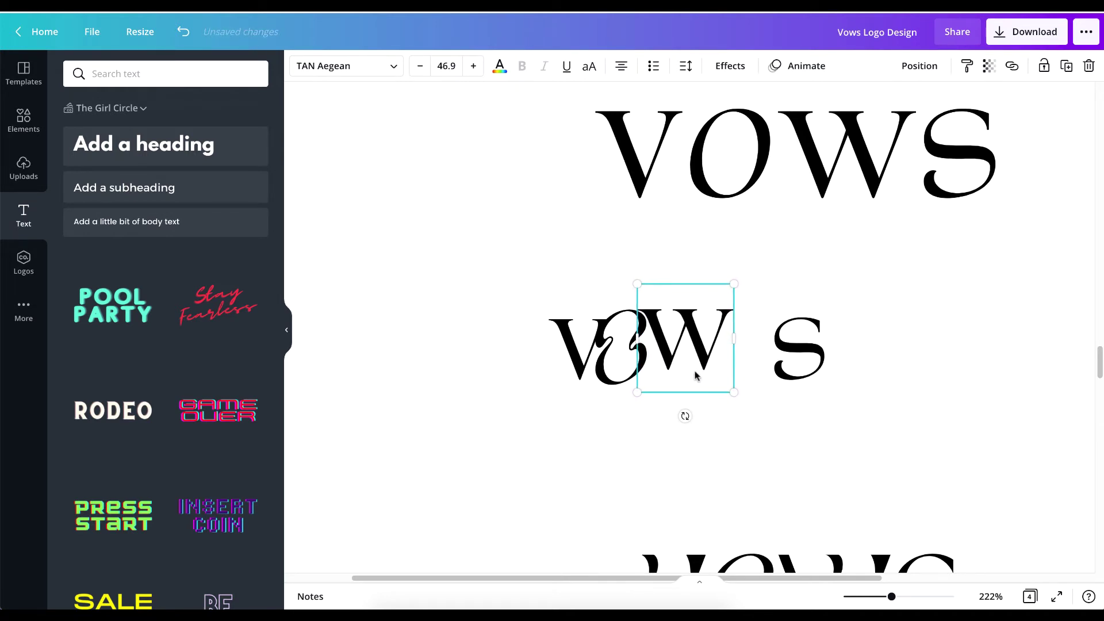
{"action": "key", "text": "Down"}
{"action": "key", "text": "Right"}
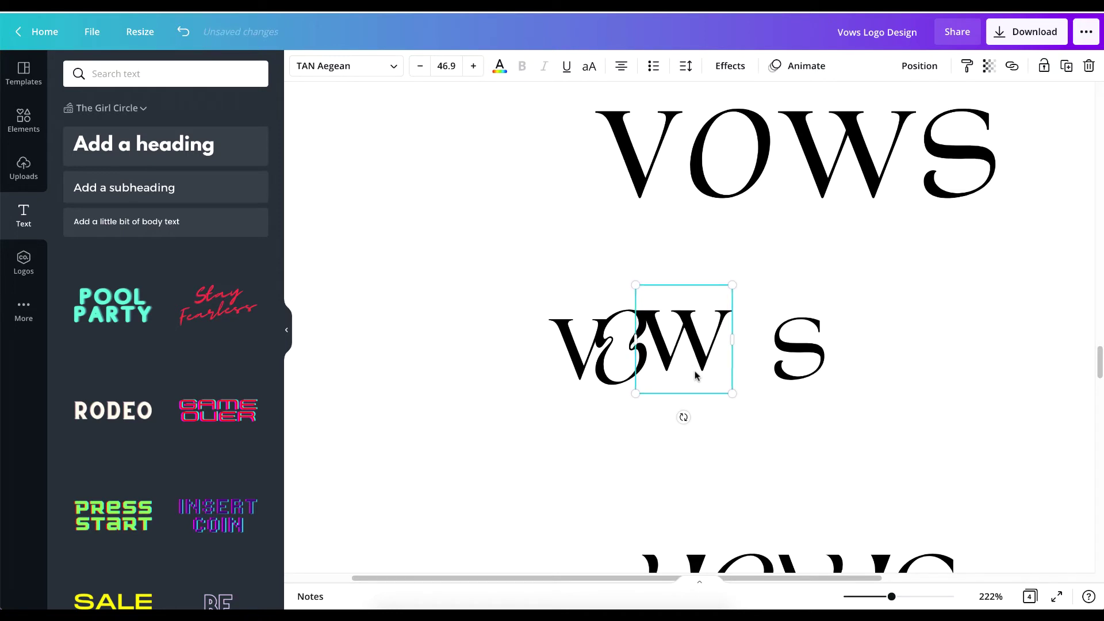
{"action": "key", "text": "Down"}
- Move the separate s against the w and tilt it clockwise by about 20 degrees
{"action": "left_click", "coordinate": [805, 368]}
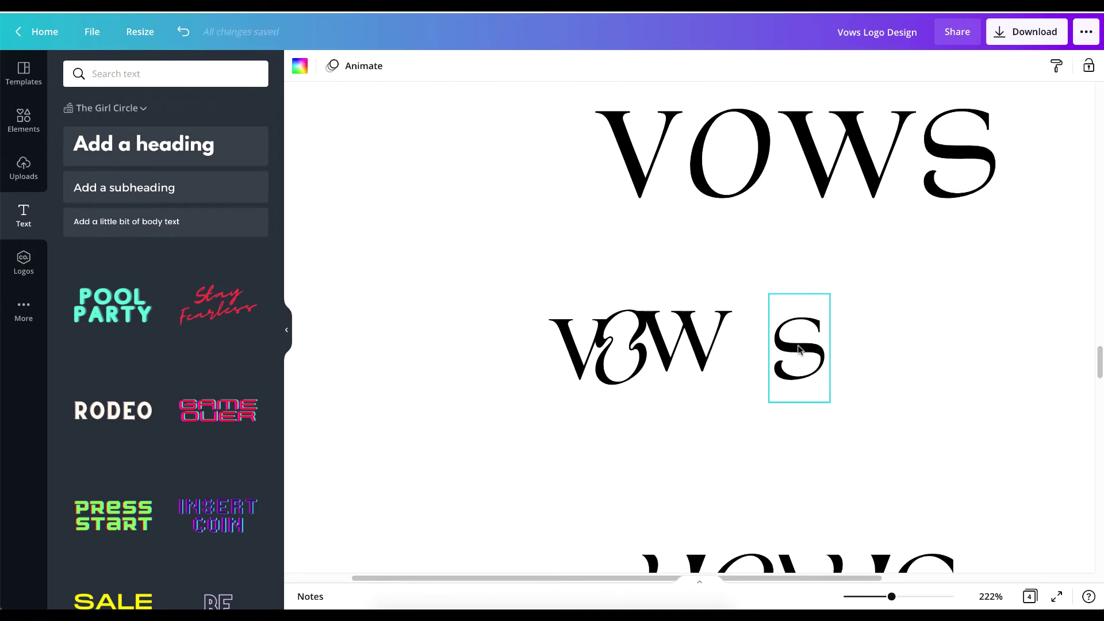
{"action": "left_click_drag", "start_coordinate": [807, 366], "coordinate": [752, 360]}
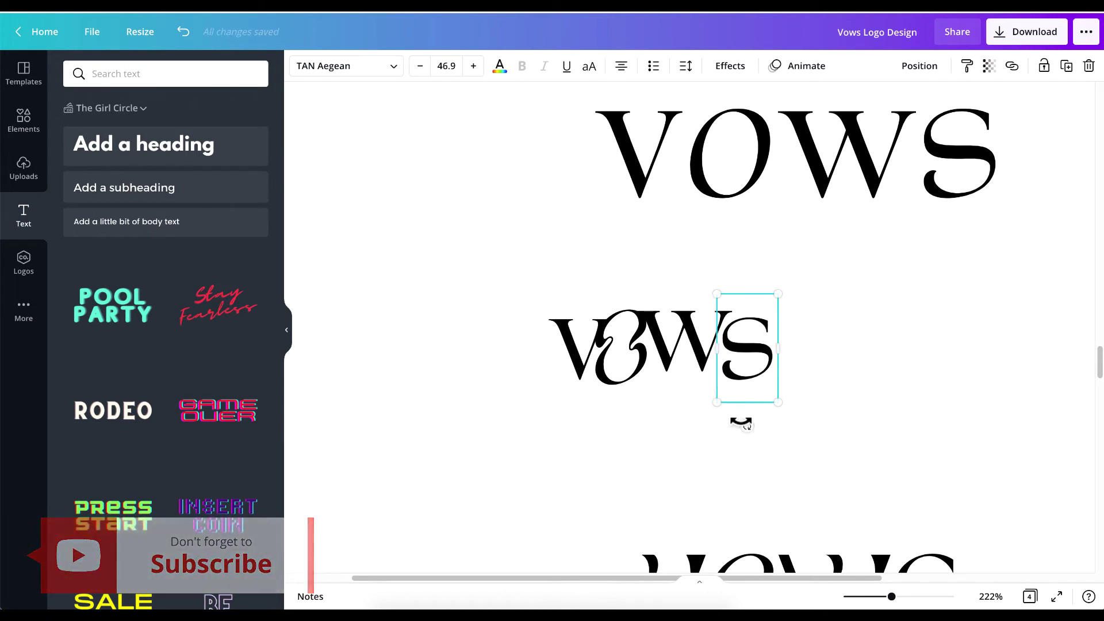
{"action": "left_click_drag", "start_coordinate": [740, 422], "coordinate": [716, 418]}
- Nudge the tilted s into the w and fine-tune its angle until its lower curve touches the w's last stroke
{"action": "key", "text": "Left"}
{"action": "key", "text": "Left"}
{"action": "key", "text": "Left"}
{"action": "key", "text": "Left"}
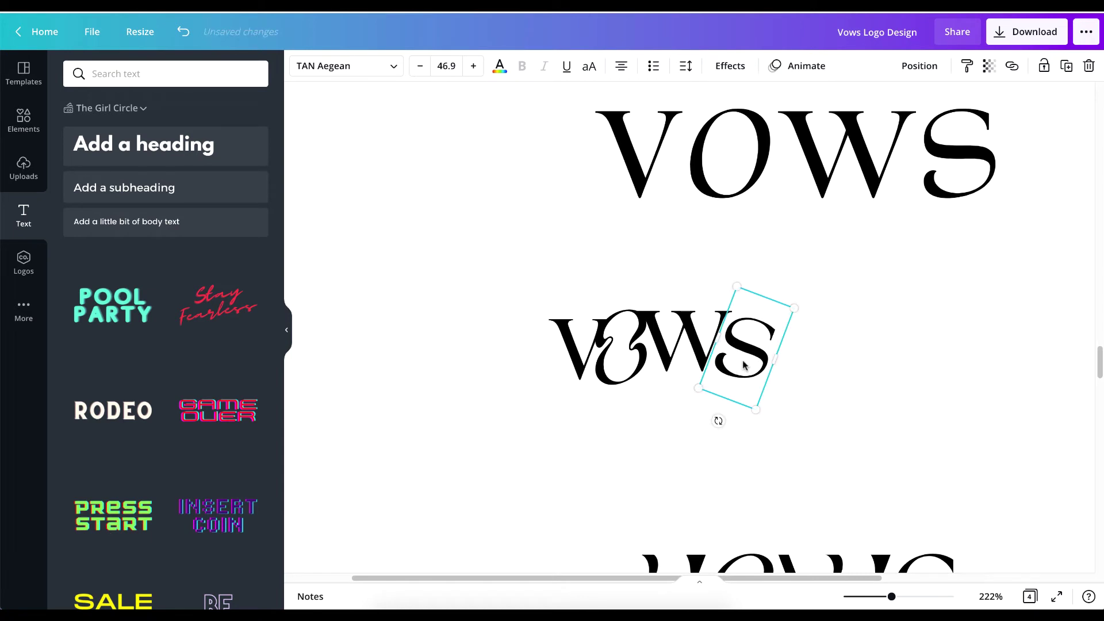
{"action": "key", "text": "Left"}
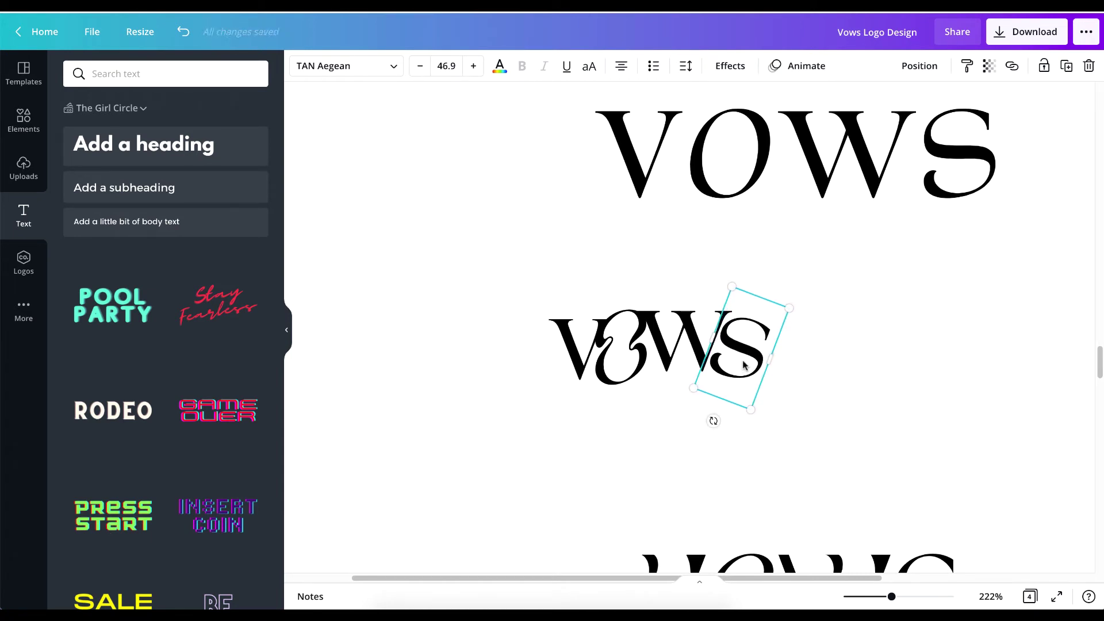
{"action": "left_click_drag", "start_coordinate": [704, 414], "coordinate": [707, 417]}
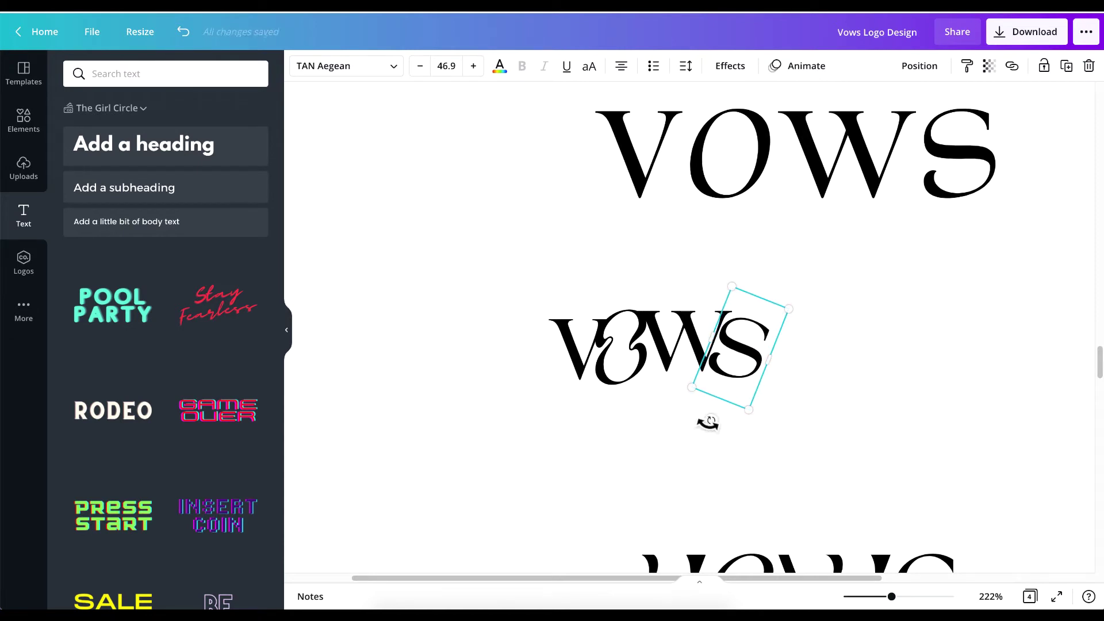
{"action": "key", "text": "Left"}
{"action": "key", "text": "Left"}
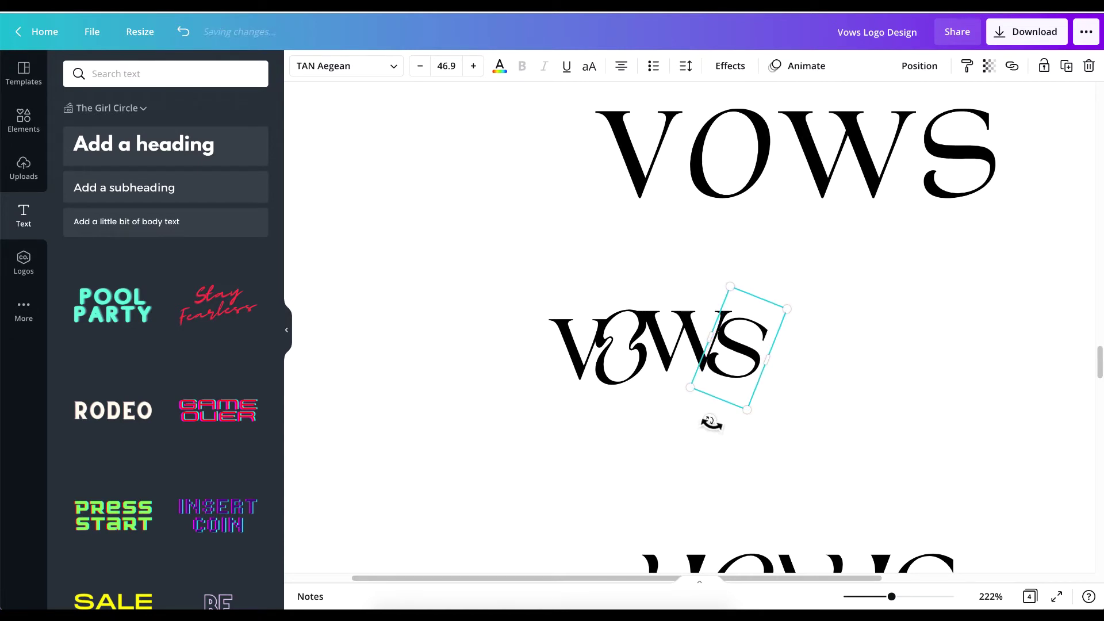
{"action": "left_click", "coordinate": [915, 401]}
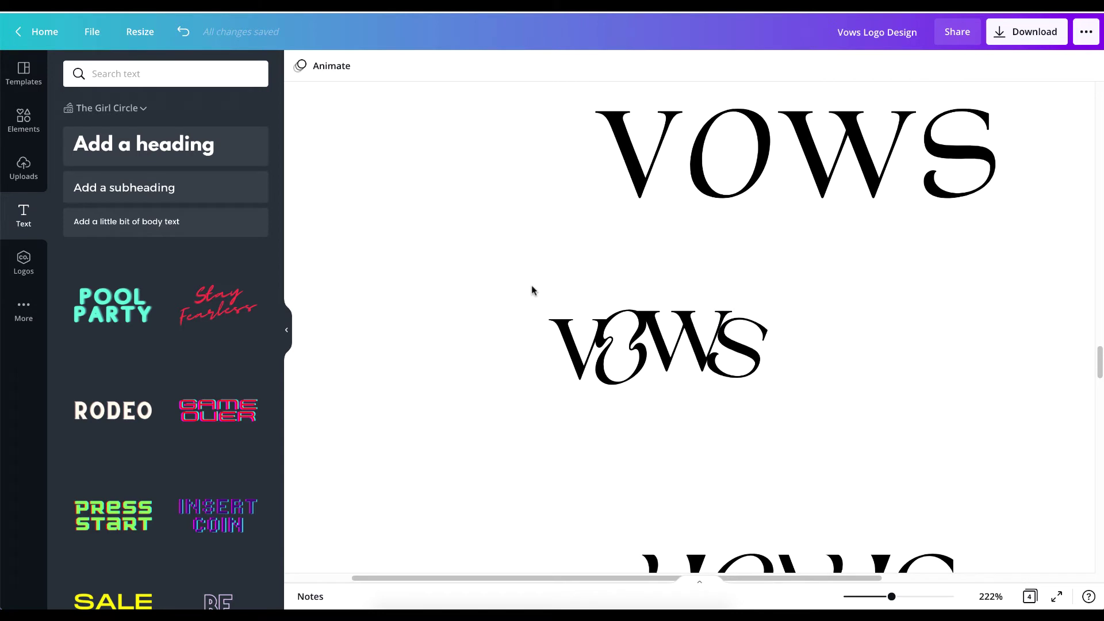
- Select the four fitted letters together and enlarge the compact word to about one and a half times its size
{"action": "left_click_drag", "start_coordinate": [532, 291], "coordinate": [847, 434]}
{"action": "left_click_drag", "start_coordinate": [782, 409], "coordinate": [825, 429]}
{"action": "scroll", "coordinate": [828, 433], "scroll_direction": "down", "scroll_amount": 5}
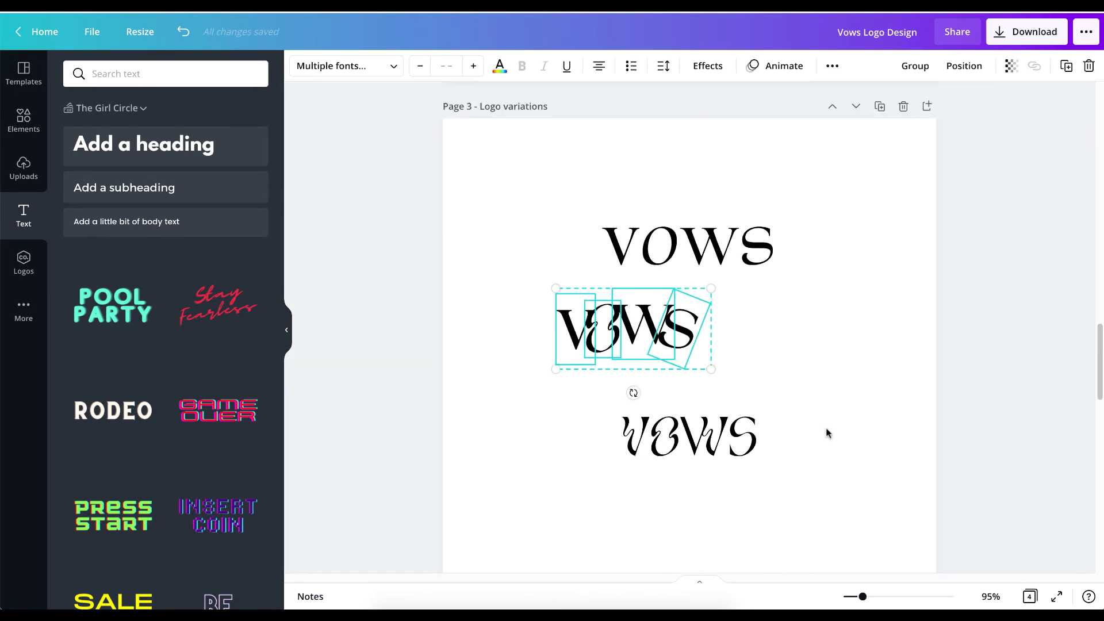
{"action": "scroll", "coordinate": [827, 433], "scroll_direction": "down", "scroll_amount": 1}
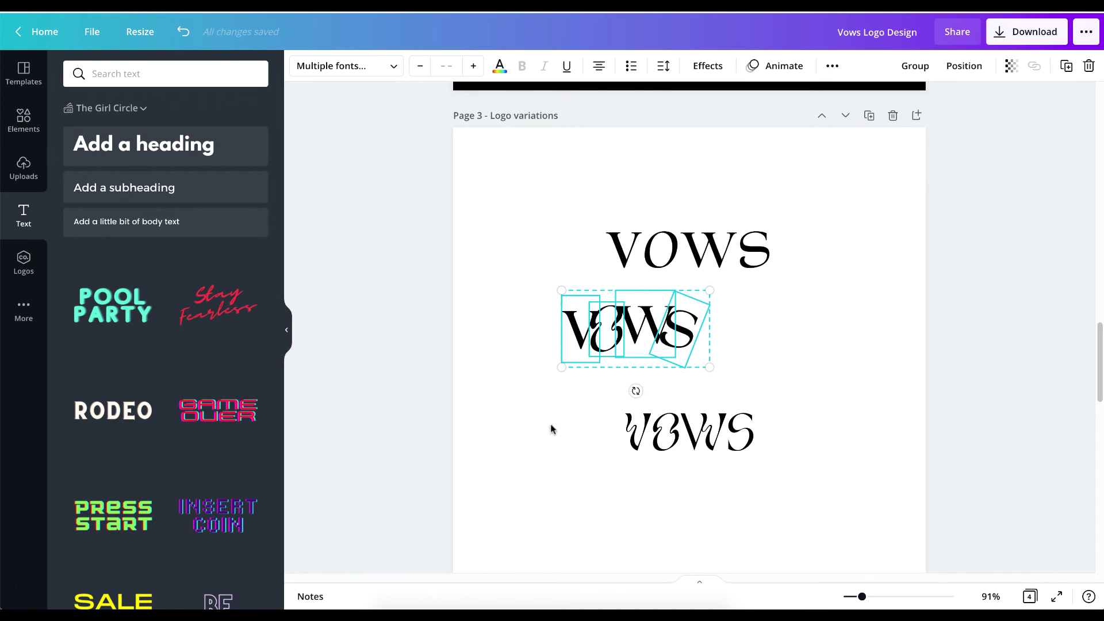
- Move the one-piece TAN Grandeur VOWS lower on the page and duplicate the fitted-letter word into the gap
{"action": "left_click_drag", "start_coordinate": [551, 425], "coordinate": [765, 443]}
{"action": "left_click_drag", "start_coordinate": [669, 445], "coordinate": [662, 509]}
{"action": "scroll", "coordinate": [779, 406], "scroll_direction": "down", "scroll_amount": 1}
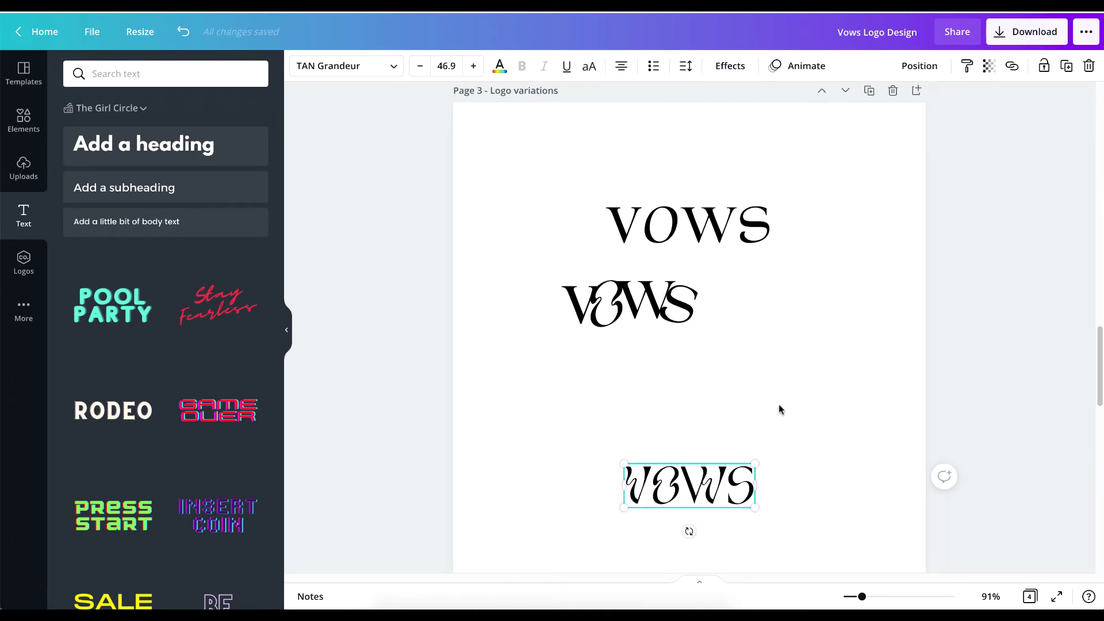
{"action": "scroll", "coordinate": [765, 391], "scroll_direction": "down", "scroll_amount": 2}
{"action": "left_click_drag", "start_coordinate": [736, 433], "coordinate": [687, 516]}
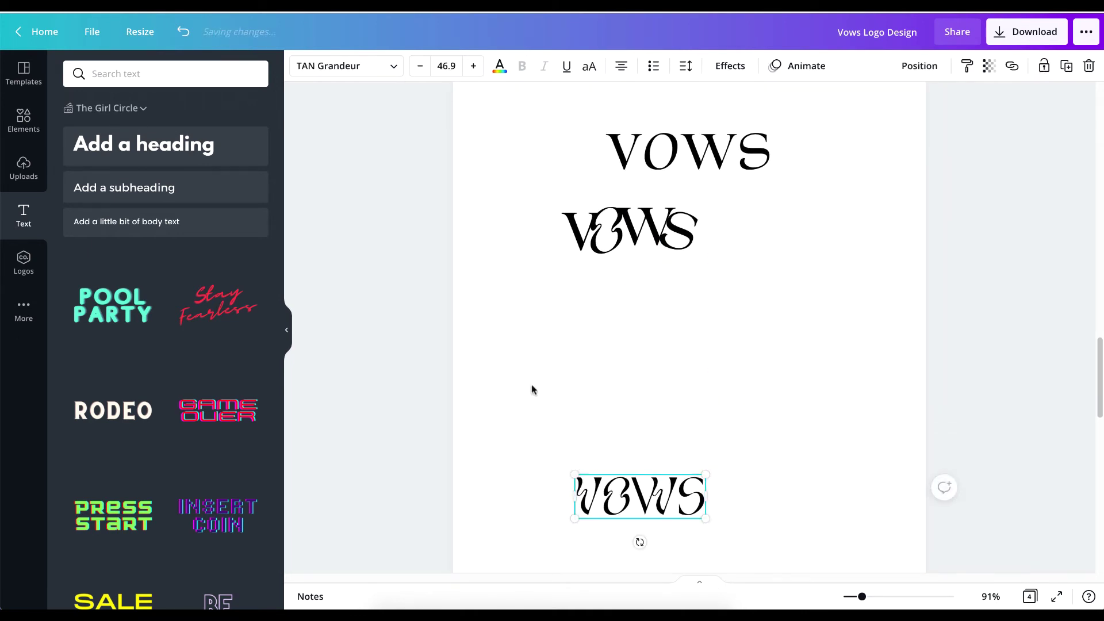
{"action": "left_click_drag", "start_coordinate": [499, 260], "coordinate": [617, 322]}
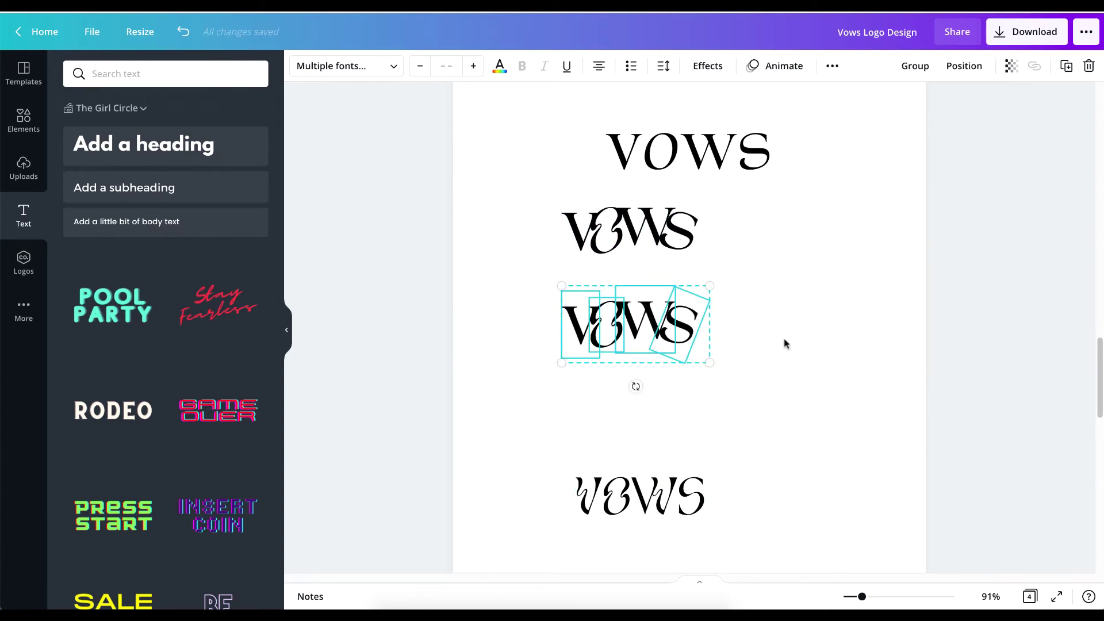
{"action": "left_click", "coordinate": [784, 341]}
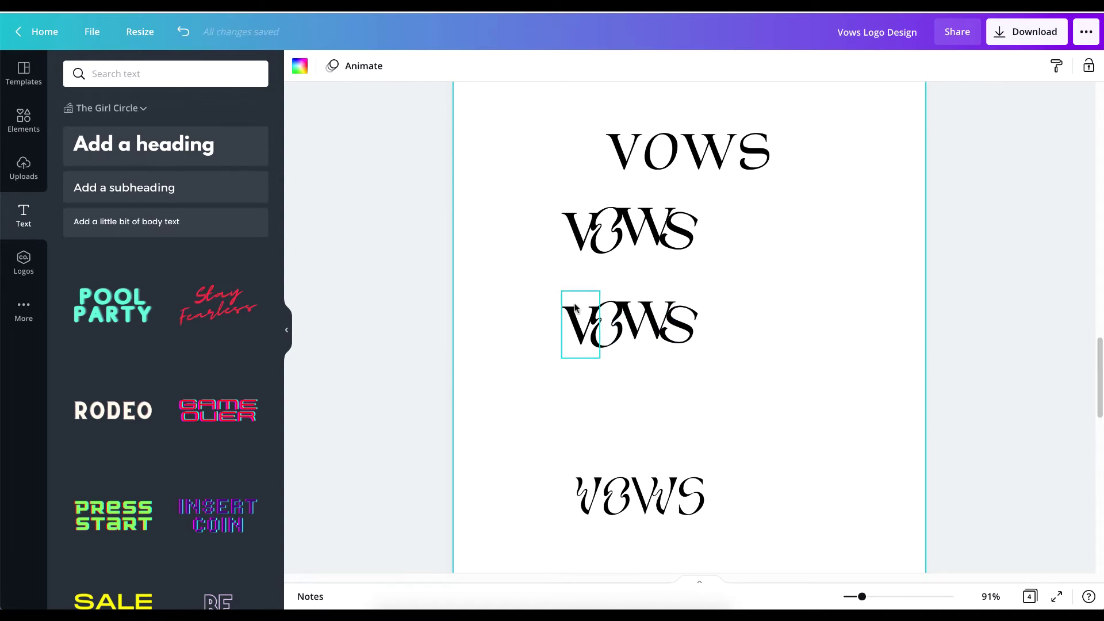
- Rotate the duplicate word's o until it stands upside down with a slight clockwise tilt
{"action": "scroll", "coordinate": [626, 368], "scroll_direction": "up", "scroll_amount": 8, "text": "ctrl"}
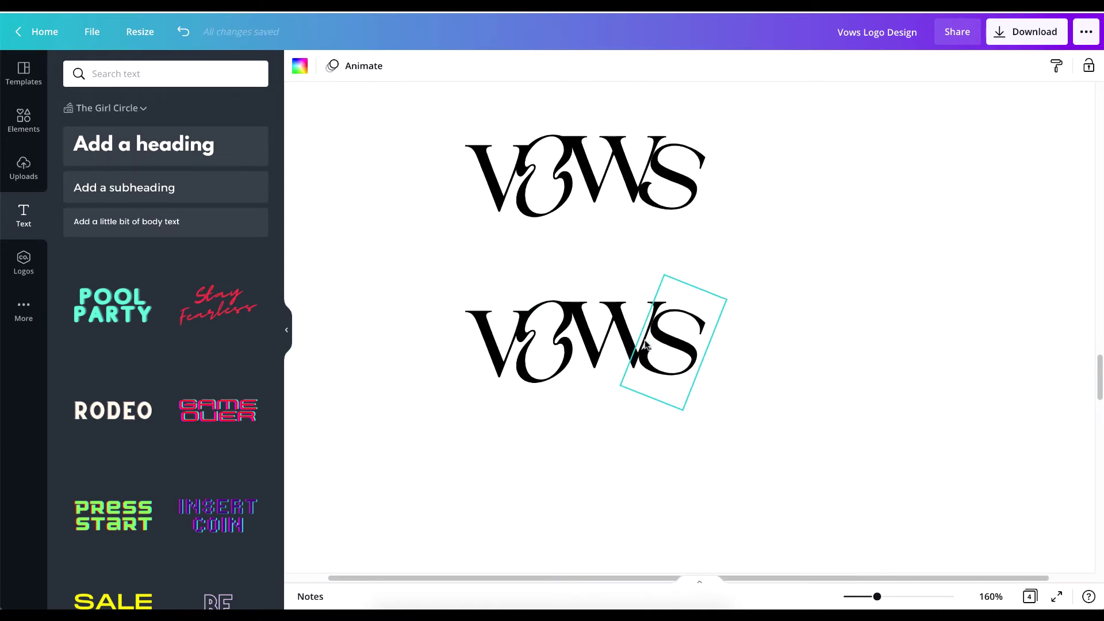
{"action": "scroll", "coordinate": [627, 394], "scroll_direction": "up", "scroll_amount": 3, "text": "ctrl"}
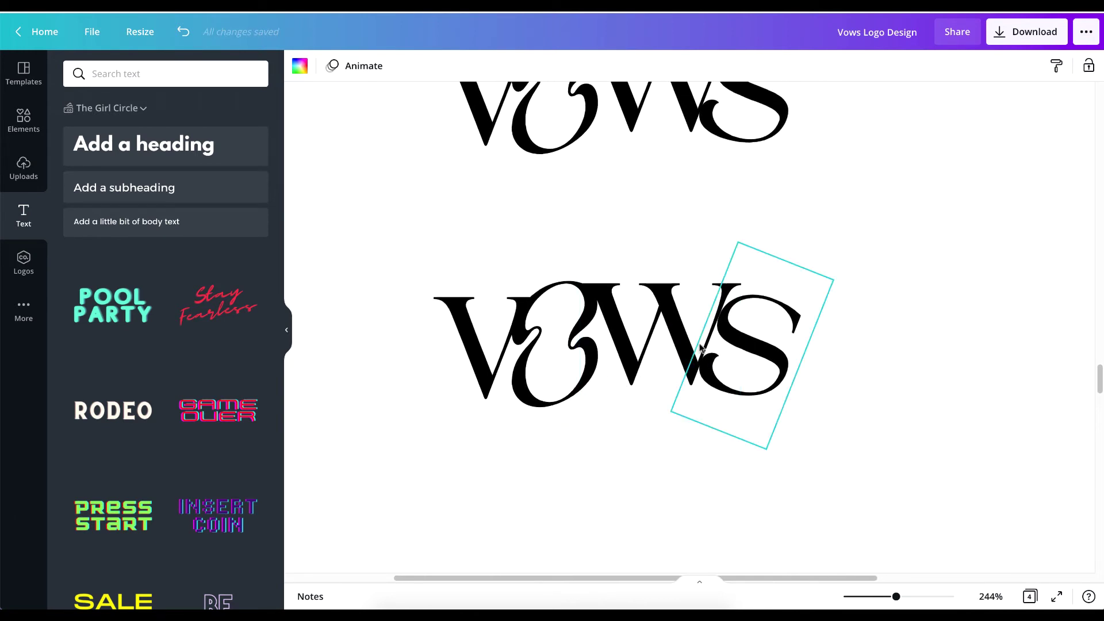
{"action": "left_click", "coordinate": [557, 358]}
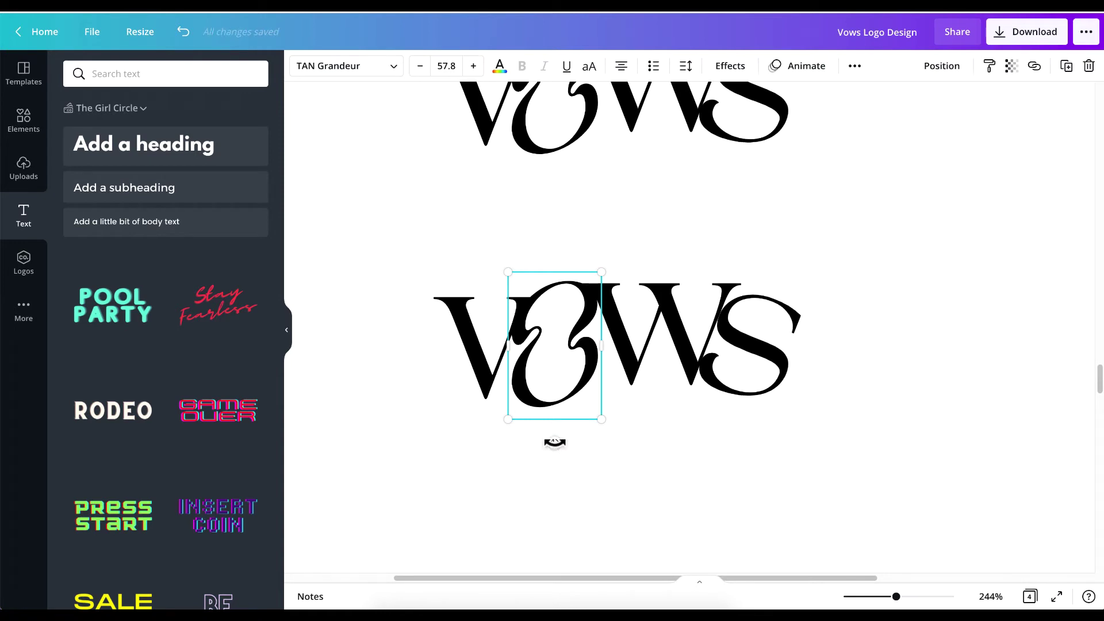
{"action": "left_click_drag", "start_coordinate": [555, 442], "coordinate": [513, 466]}
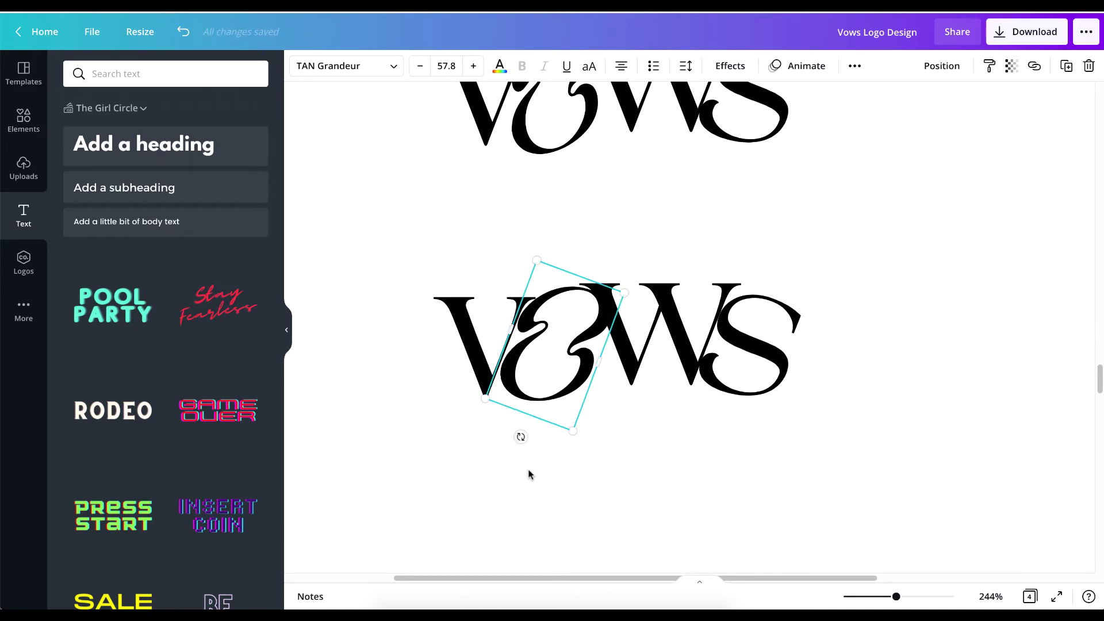
{"action": "left_click_drag", "start_coordinate": [520, 435], "coordinate": [576, 271]}
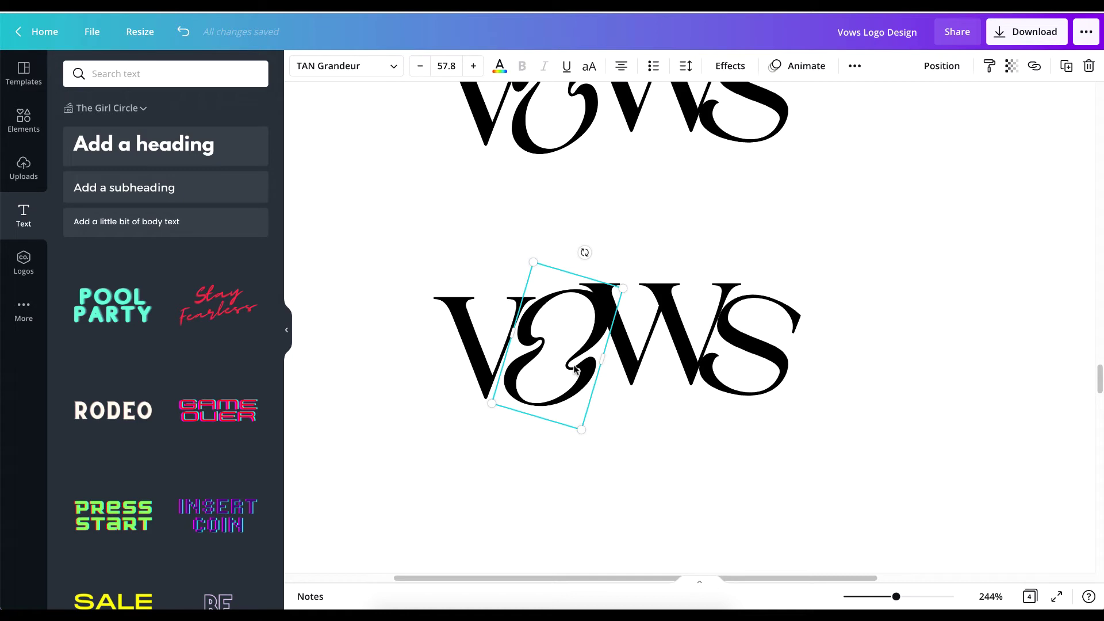
- Fine-tune the upside-down o's rotation to a clockwise tilt of slightly over 20 degrees
{"action": "left_click", "coordinate": [690, 546]}
{"action": "left_click", "coordinate": [529, 357]}
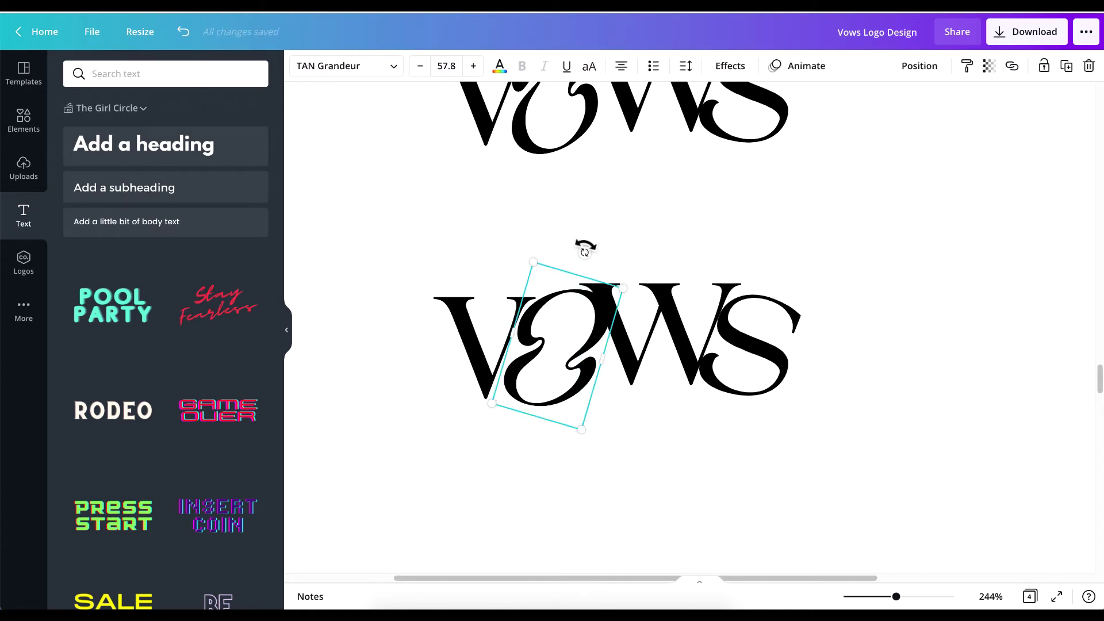
{"action": "left_click_drag", "start_coordinate": [584, 252], "coordinate": [592, 254]}
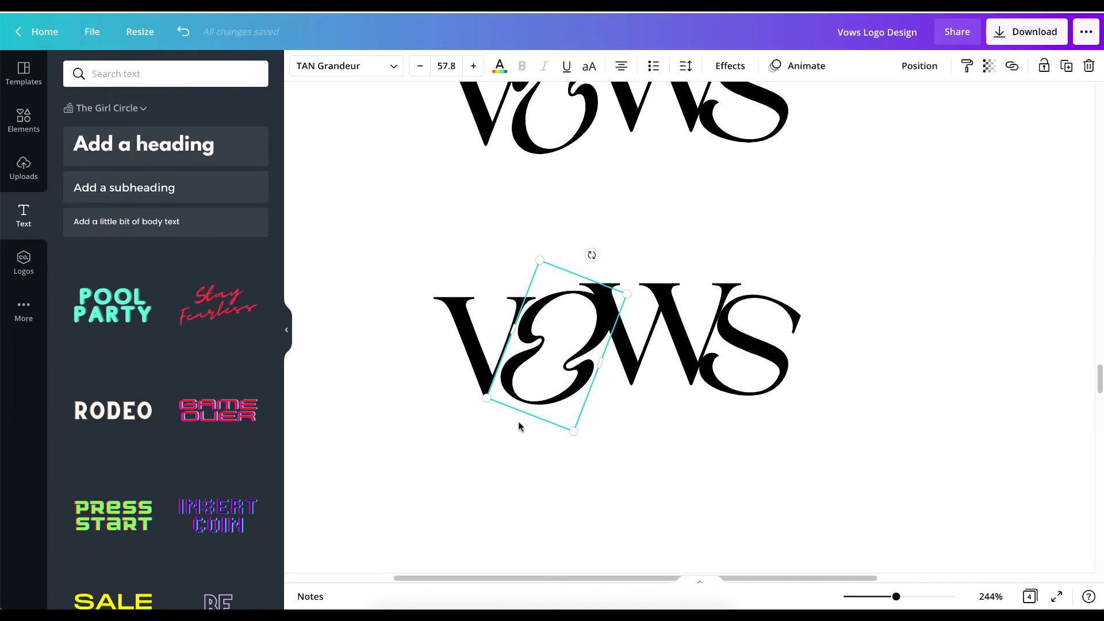
{"action": "left_click", "coordinate": [535, 485]}
{"action": "left_click", "coordinate": [544, 396]}
{"action": "left_click_drag", "start_coordinate": [593, 255], "coordinate": [593, 250]}
{"action": "left_click", "coordinate": [658, 345]}
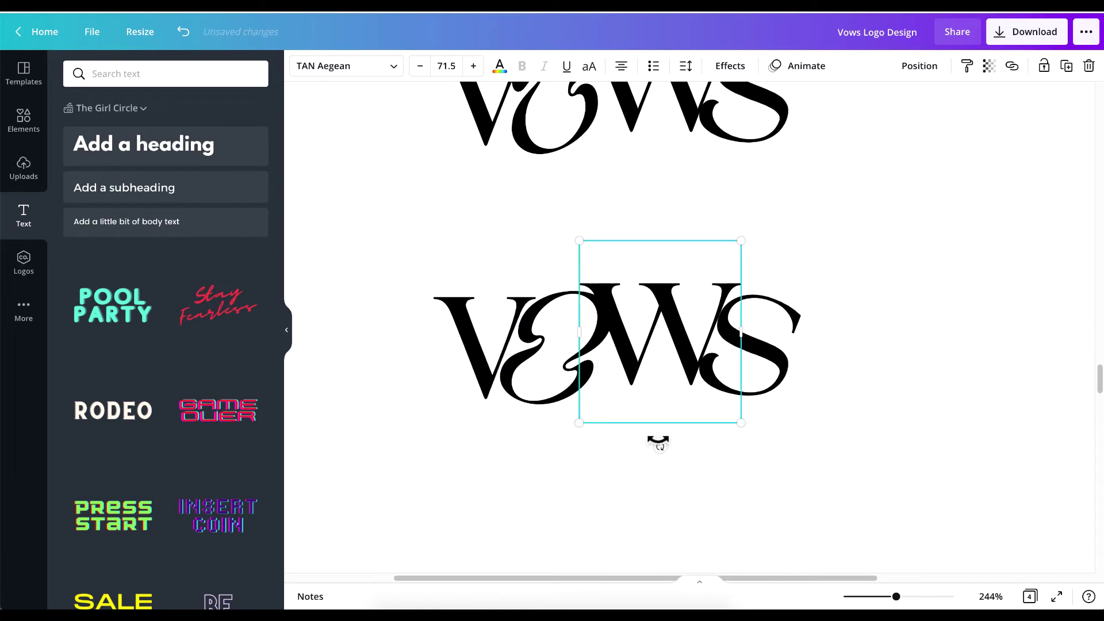
{"action": "left_click", "coordinate": [581, 484]}
{"action": "left_click", "coordinate": [543, 362]}
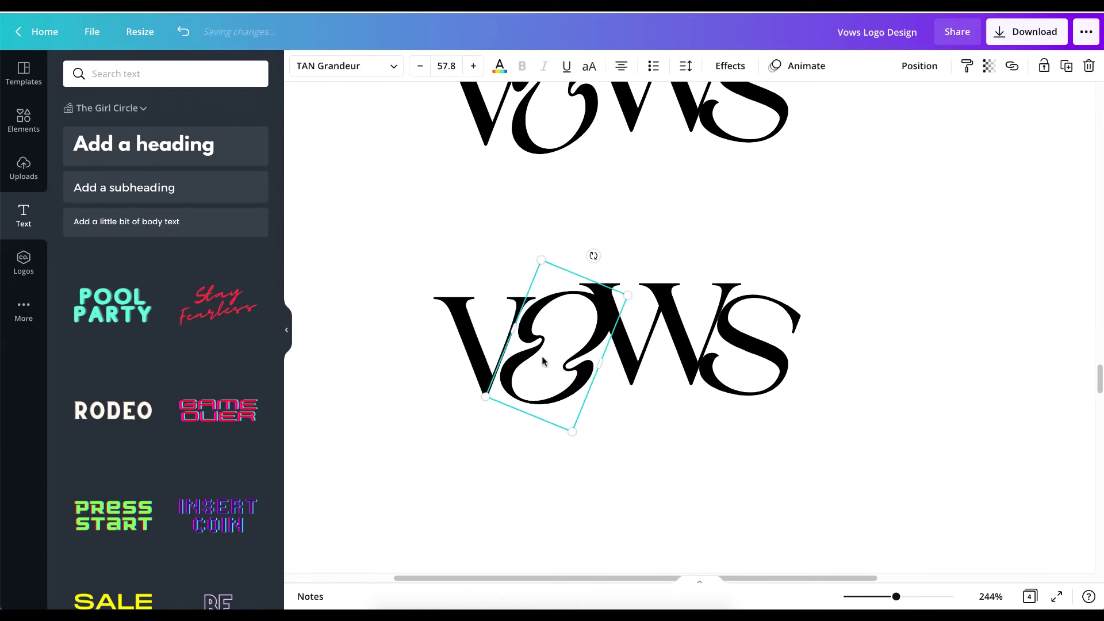
{"action": "left_click", "coordinate": [654, 502]}
- Set the duplicate's s aside and shift its w down and slightly away so its first serif joins the o's top
{"action": "left_click", "coordinate": [674, 333]}
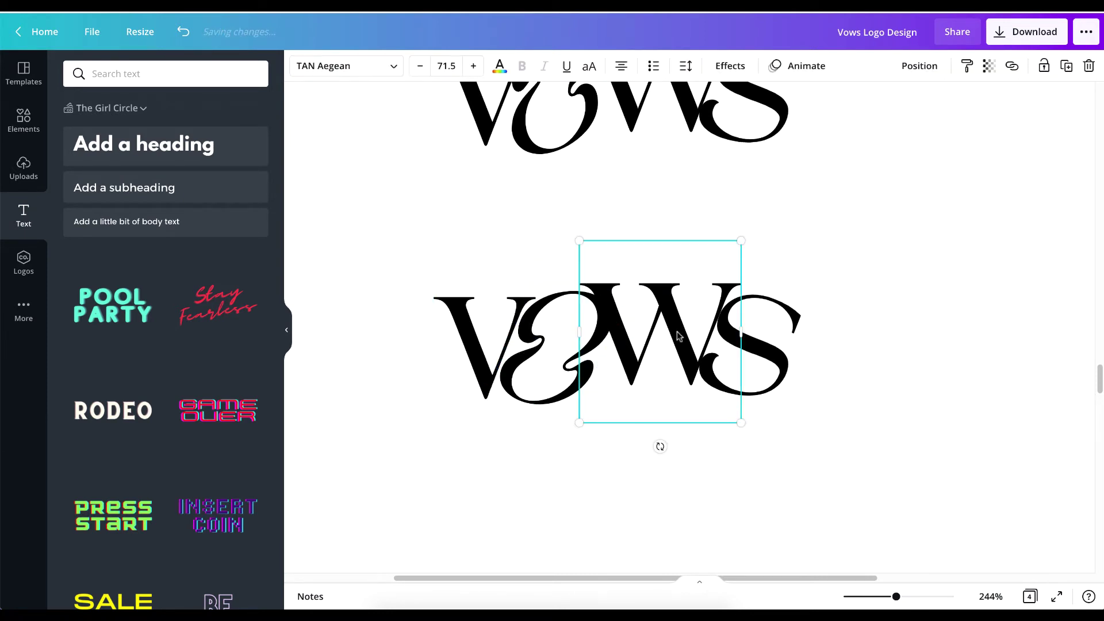
{"action": "left_click", "coordinate": [789, 352], "text": "shift"}
{"action": "mouse_move", "coordinate": [664, 332]}
{"action": "left_mouse_down"}
{"action": "mouse_move", "coordinate": [790, 332]}
{"action": "mouse_move", "coordinate": [730, 317]}
{"action": "mouse_move", "coordinate": [666, 326]}
{"action": "left_mouse_up"}
{"action": "left_click", "coordinate": [774, 485]}
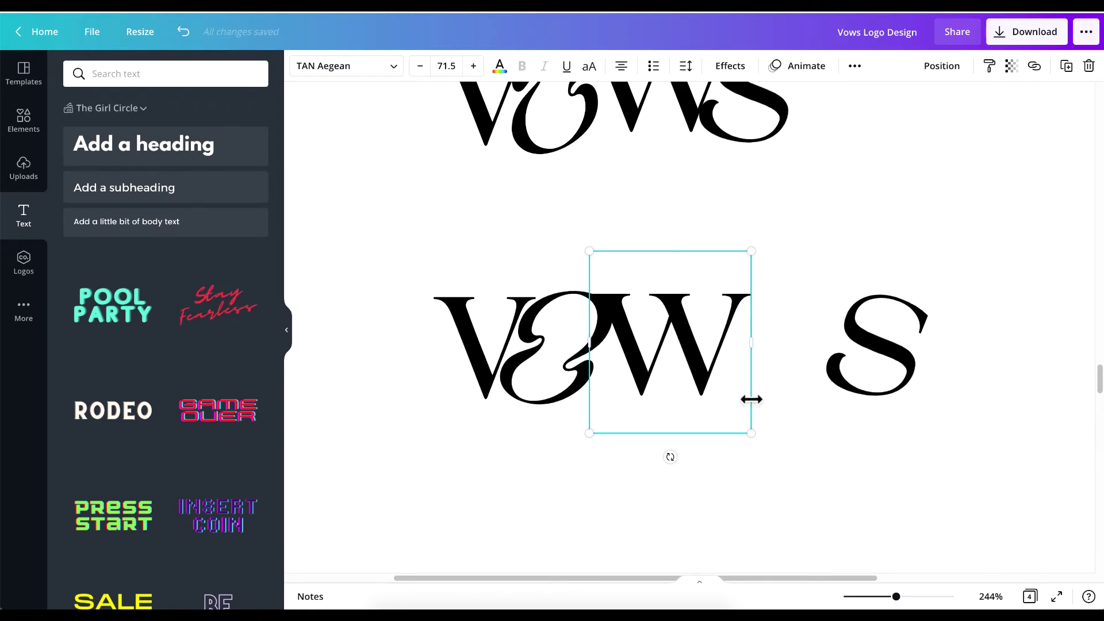
{"action": "left_click", "coordinate": [826, 414]}
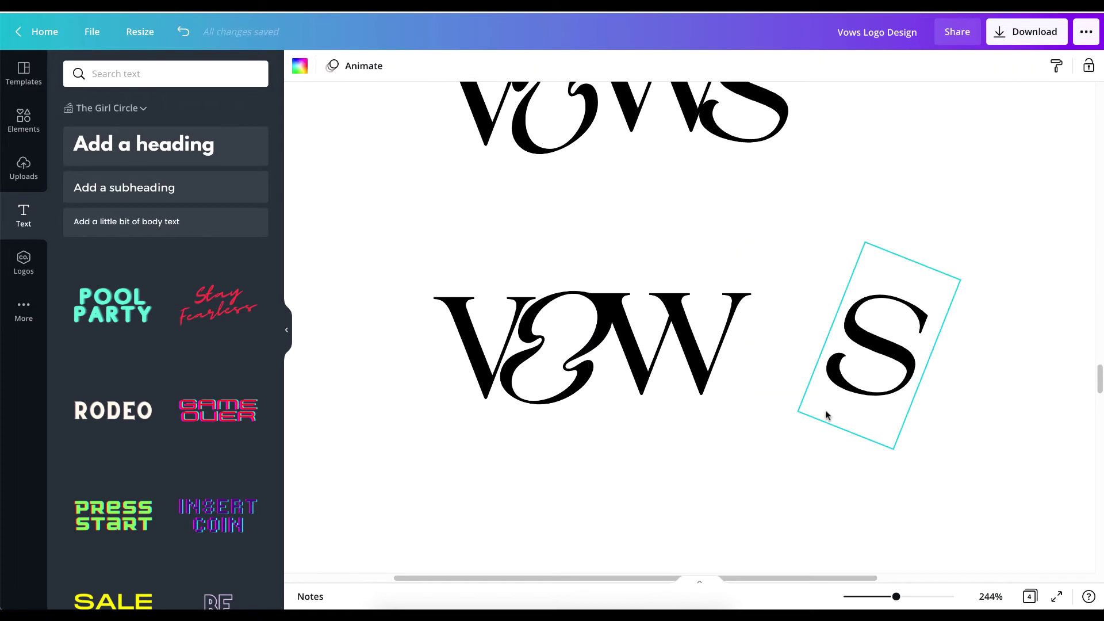
- Move the s back against the w and nudge it slightly upward until its curves meet the w's last stroke
{"action": "left_click_drag", "start_coordinate": [877, 358], "coordinate": [771, 351]}
{"action": "key", "text": "Left"}
{"action": "key", "text": "Left"}
{"action": "key", "text": "Left"}
{"action": "key", "text": "Left"}
{"action": "key", "text": "Left"}
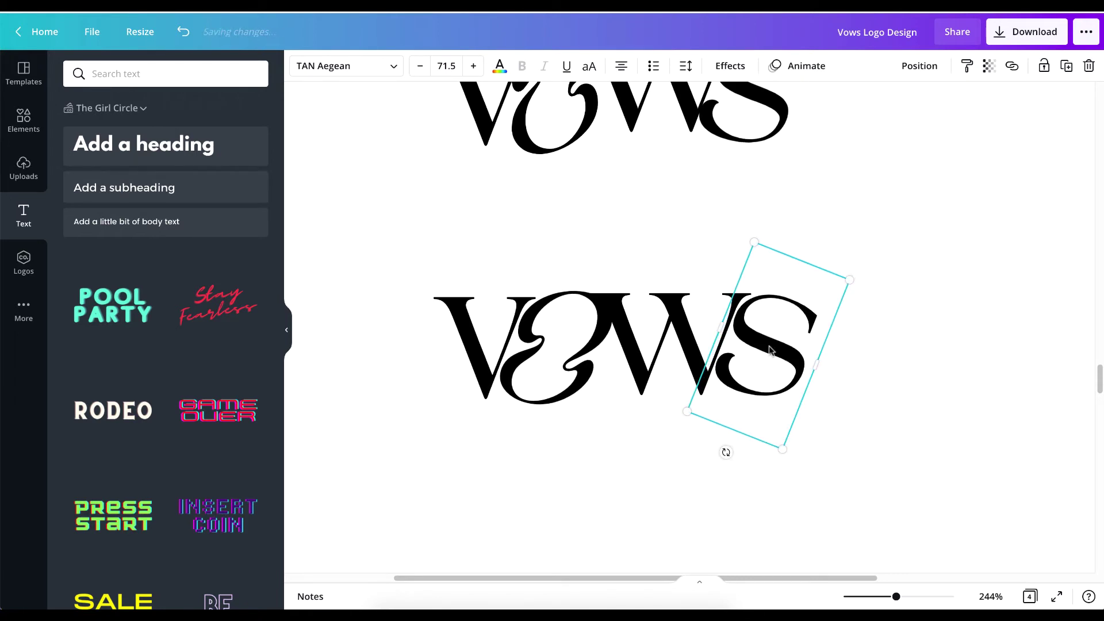
{"action": "key", "text": "Up"}
{"action": "key", "text": "Up"}
{"action": "key", "text": "Up"}
{"action": "key", "text": "Right"}
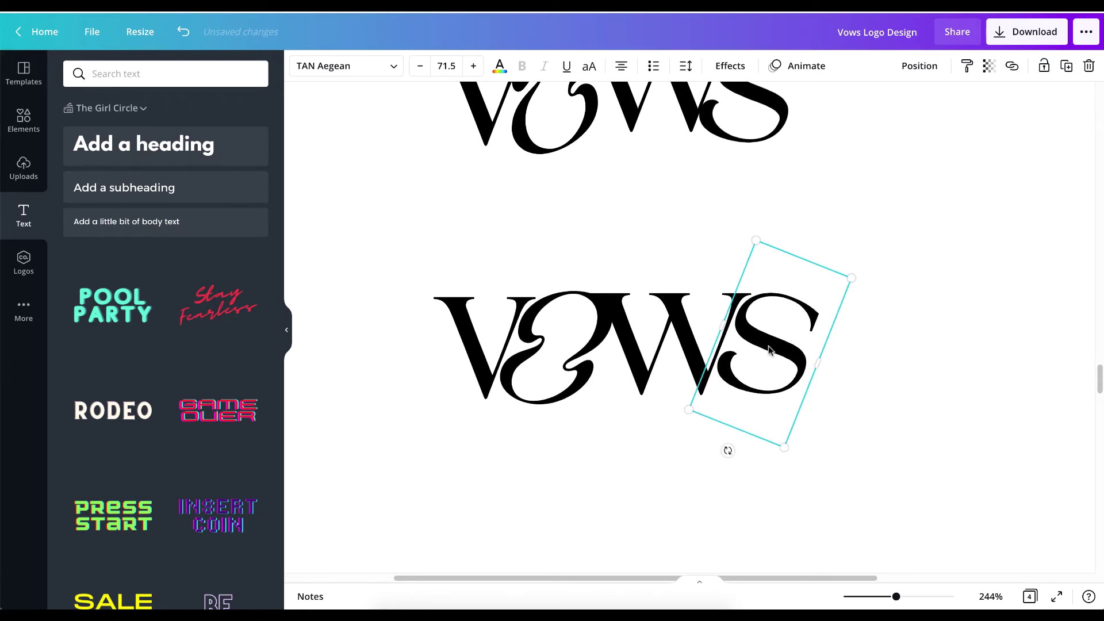
{"action": "left_click", "coordinate": [872, 380]}
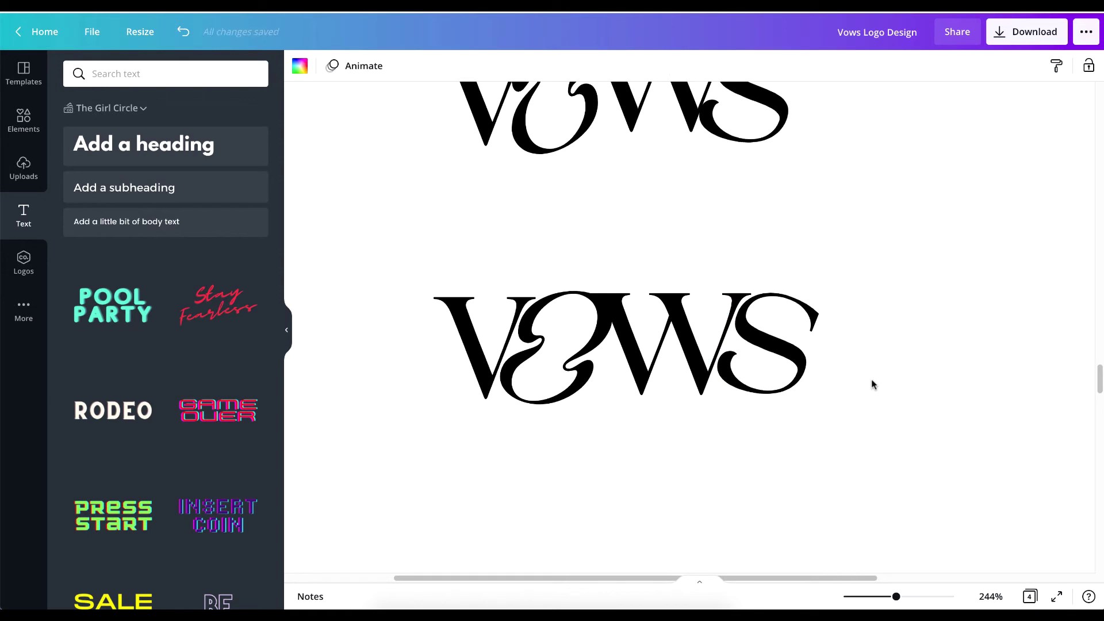
- Enlarge the upside-down o in the lower word so its curve dips below the baseline of the neighbouring letters
{"action": "left_click_drag", "start_coordinate": [361, 238], "coordinate": [671, 443]}
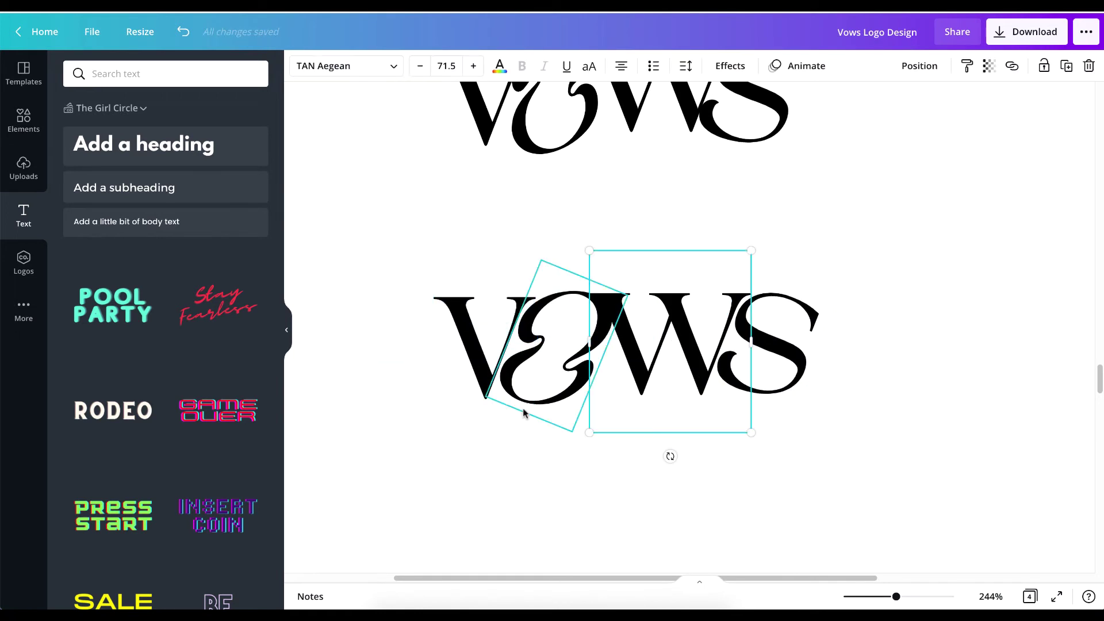
{"action": "left_click", "coordinate": [468, 495]}
{"action": "left_click", "coordinate": [535, 386]}
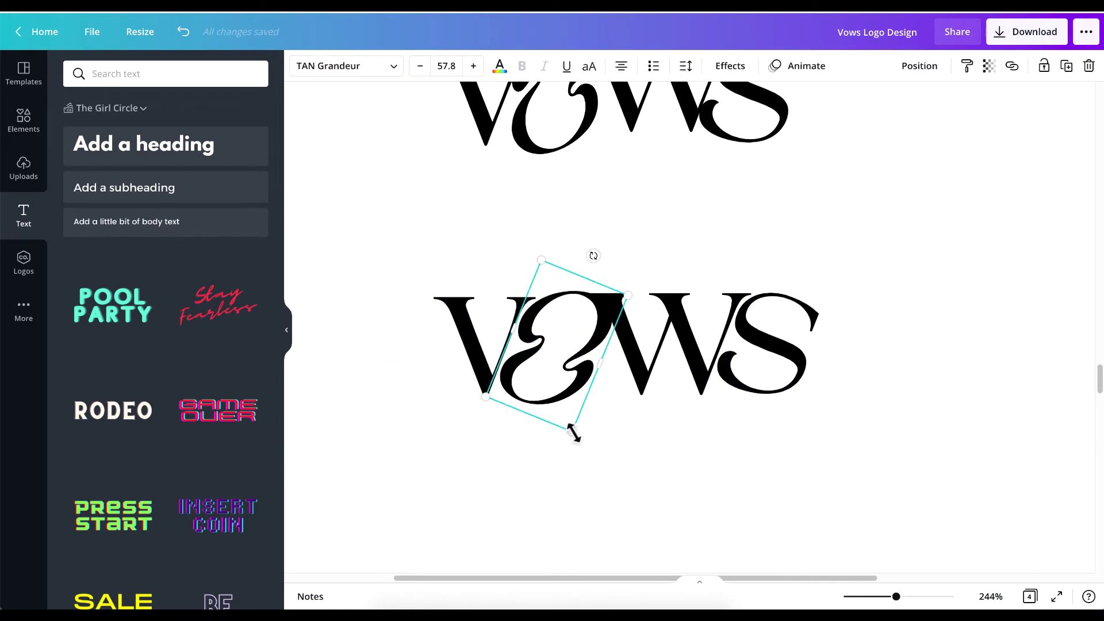
{"action": "left_click_drag", "start_coordinate": [573, 431], "coordinate": [599, 464]}
{"action": "left_click", "coordinate": [599, 464]}
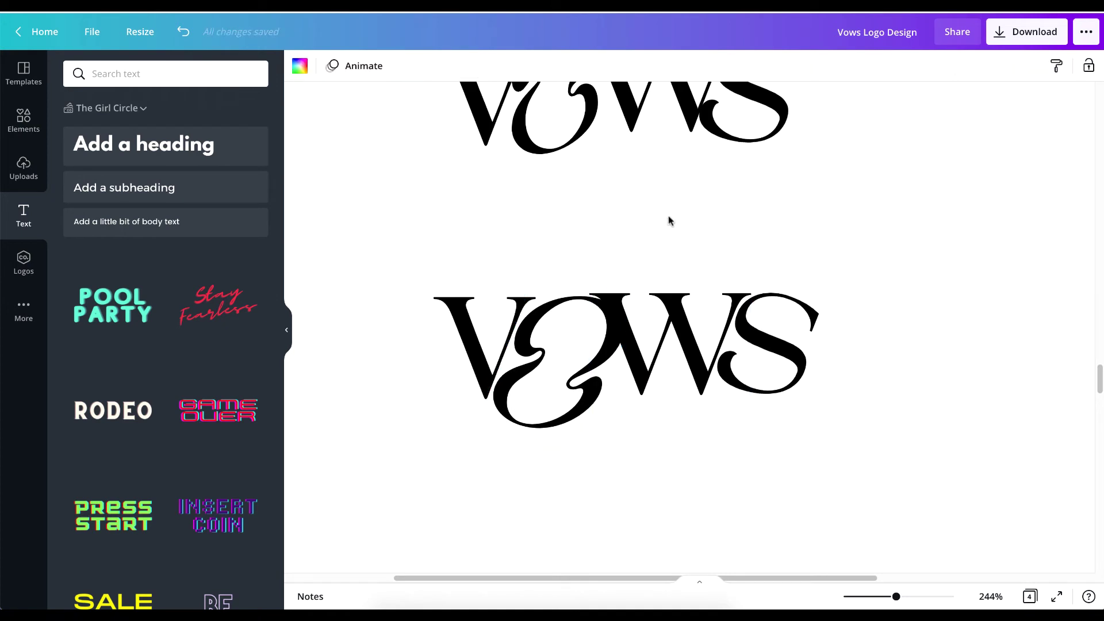
- Shift the w and s together slightly right and down so the w's first serif meets the enlarged o
{"action": "left_click_drag", "start_coordinate": [669, 215], "coordinate": [834, 454]}
{"action": "left_click_drag", "start_coordinate": [745, 334], "coordinate": [754, 340]}
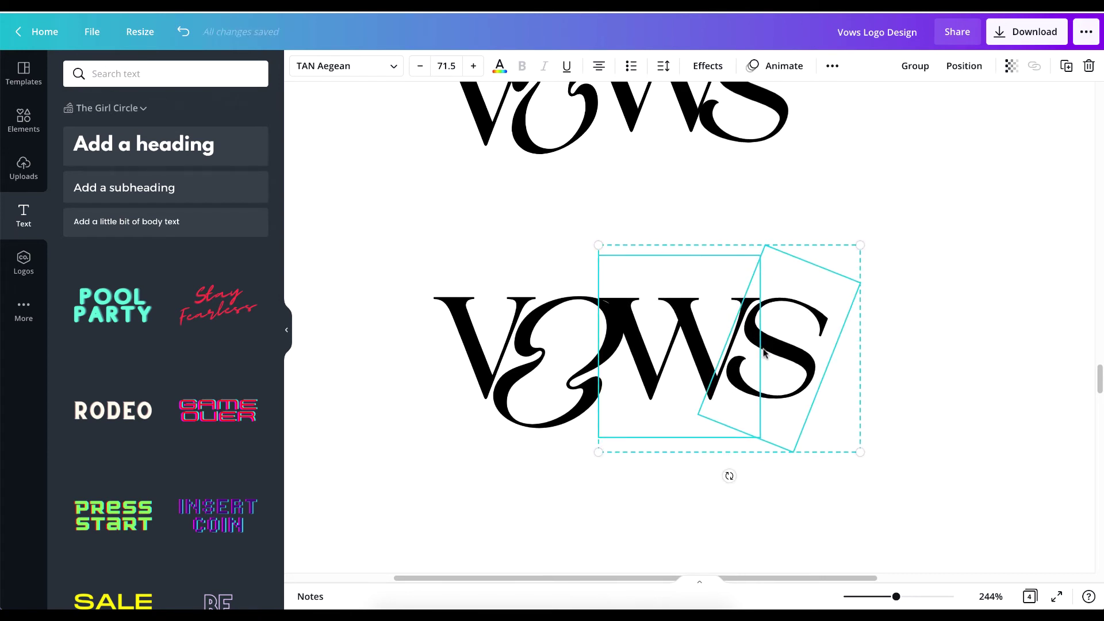
{"action": "key", "text": "Down"}
{"action": "key", "text": "Up"}
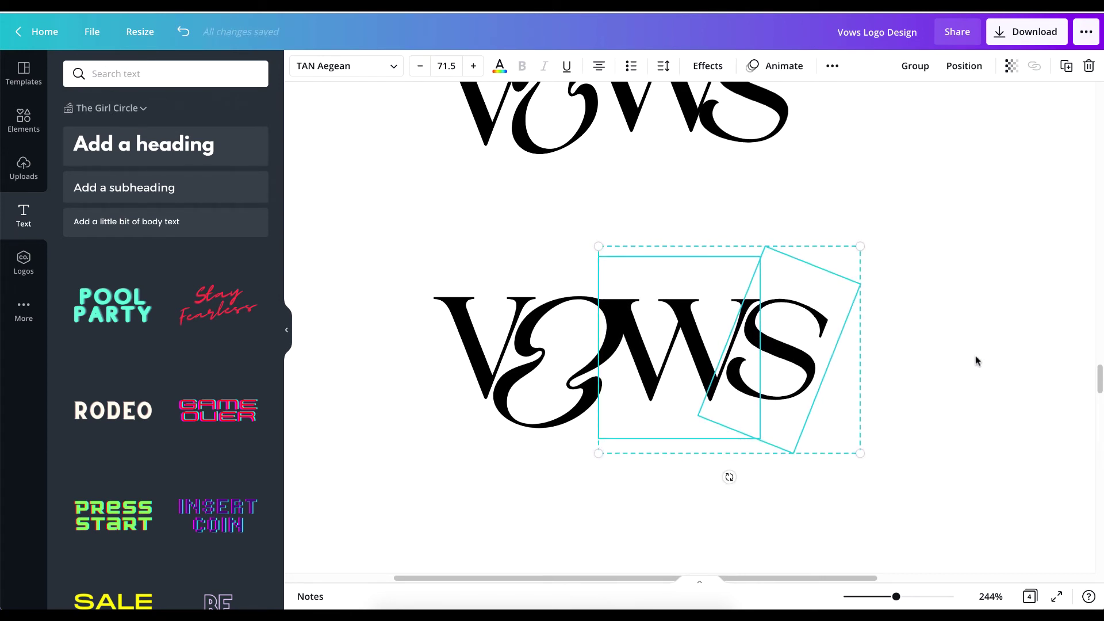
{"action": "left_click", "coordinate": [975, 360]}
- Scale the whole lower word down to about the width of the wordmark above and place it just beneath
{"action": "left_click_drag", "start_coordinate": [404, 254], "coordinate": [795, 439]}
{"action": "left_click_drag", "start_coordinate": [708, 379], "coordinate": [691, 269]}
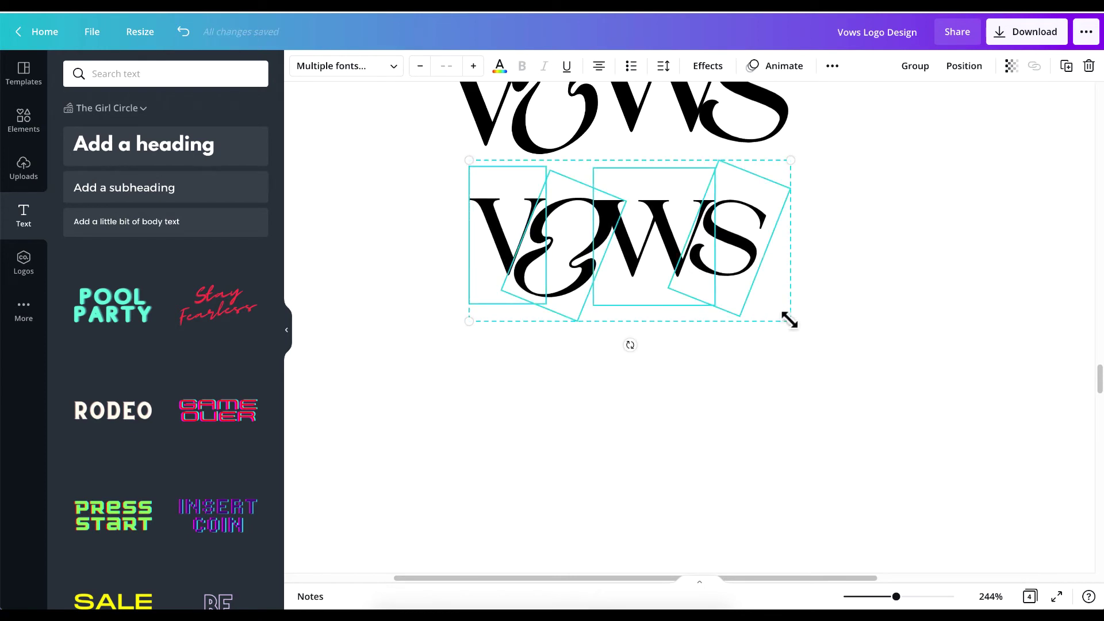
{"action": "left_click_drag", "start_coordinate": [790, 320], "coordinate": [801, 328]}
{"action": "left_click", "coordinate": [795, 435]}
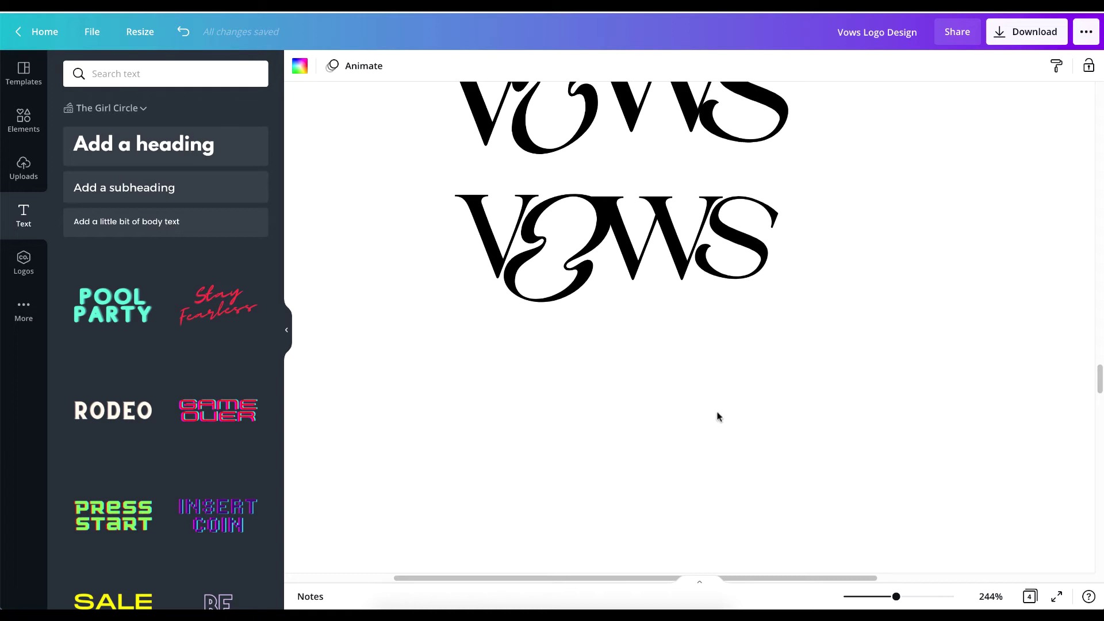
{"action": "scroll", "coordinate": [709, 420], "scroll_direction": "down", "scroll_amount": 5}
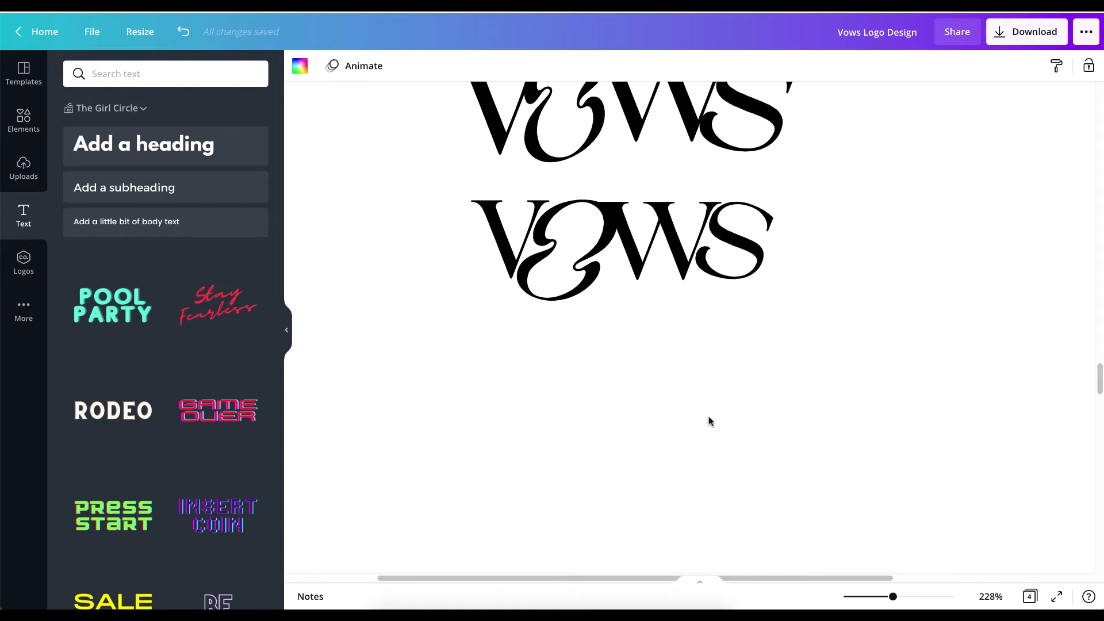
{"action": "scroll", "coordinate": [709, 421], "scroll_direction": "down", "scroll_amount": 3}
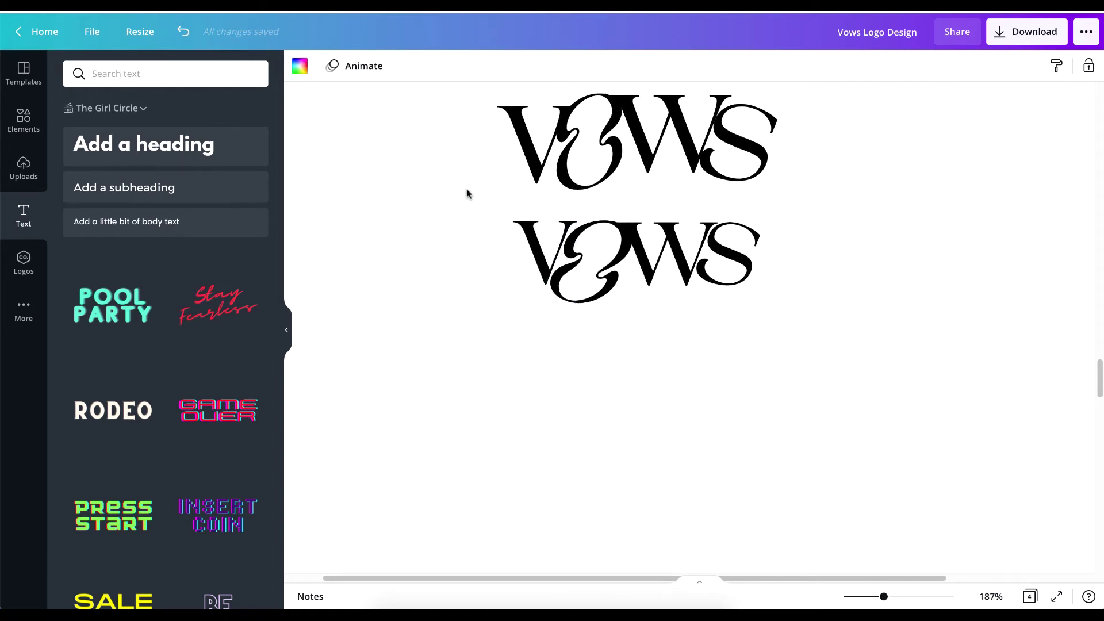
- Duplicate the finished VOWS wordmark and place the copy directly below it with a clear gap
{"action": "left_click_drag", "start_coordinate": [468, 226], "coordinate": [835, 325]}
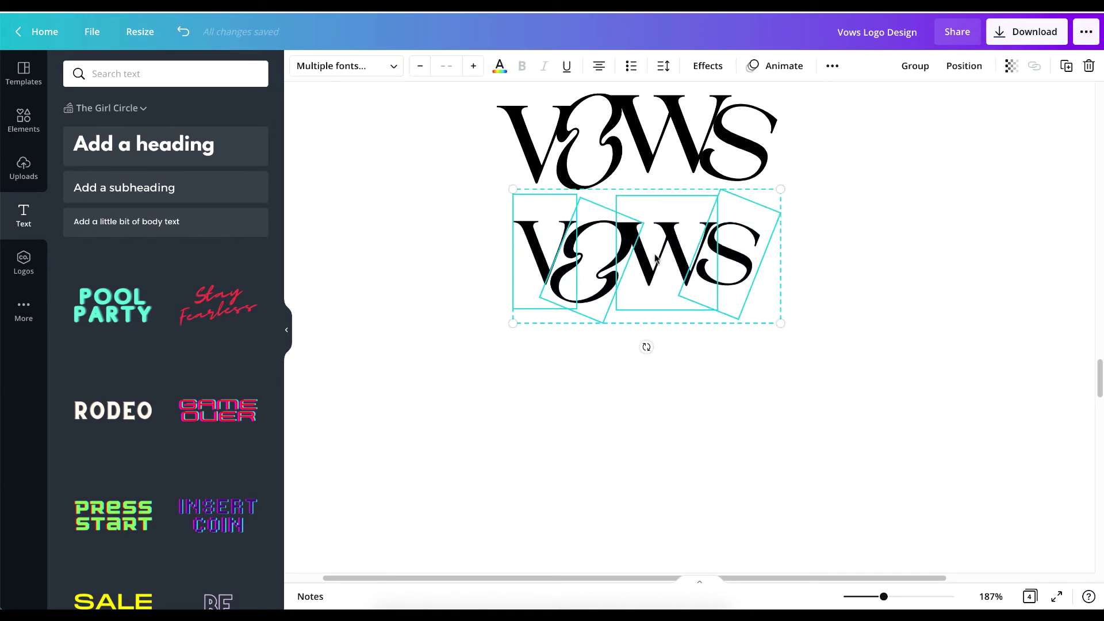
{"action": "left_click_drag", "start_coordinate": [657, 260], "coordinate": [668, 320]}
{"action": "key", "text": "ctrl+z"}
{"action": "left_click_drag", "start_coordinate": [650, 273], "coordinate": [649, 409]}
{"action": "scroll", "coordinate": [726, 406], "scroll_direction": "down", "scroll_amount": 3}
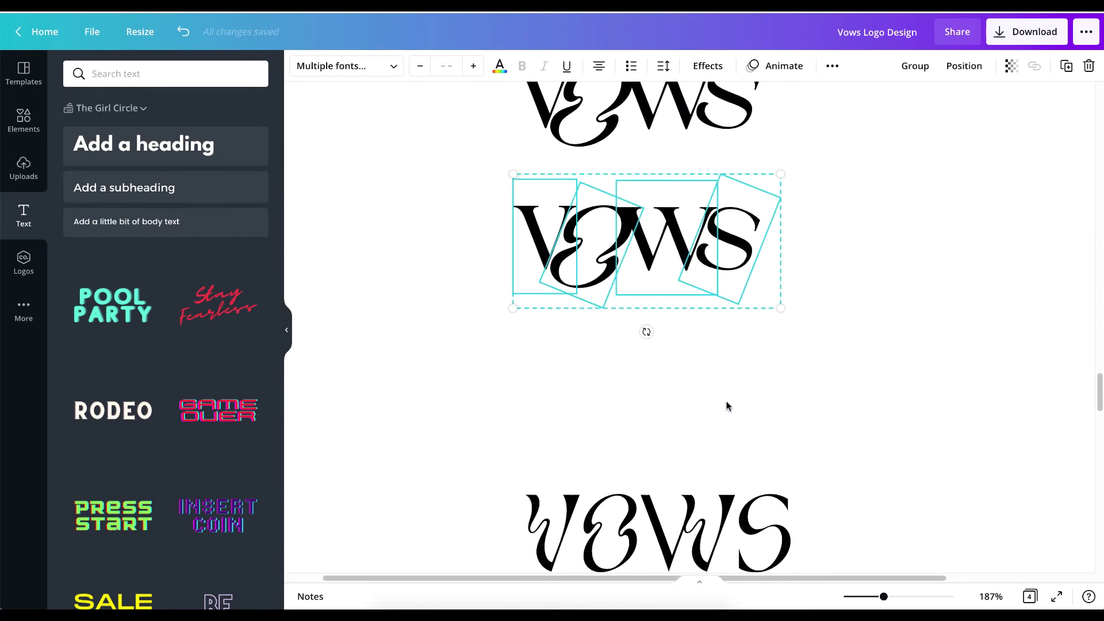
{"action": "left_click", "coordinate": [670, 360]}
{"action": "scroll", "coordinate": [670, 360], "scroll_direction": "up", "scroll_amount": 3}
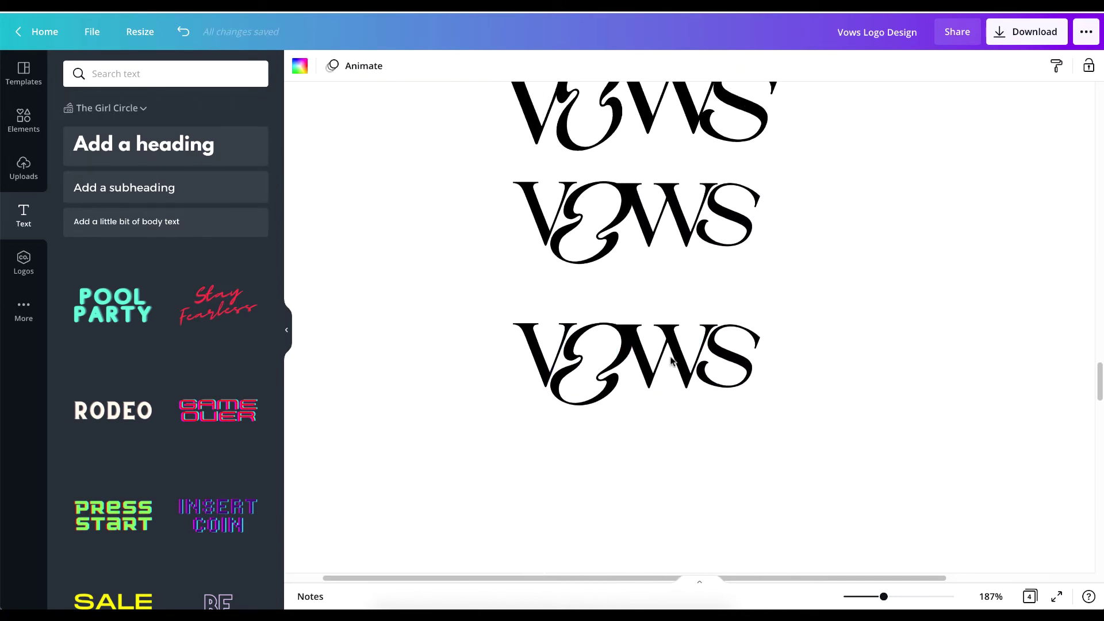
{"action": "scroll", "coordinate": [673, 357], "scroll_direction": "up", "scroll_amount": 3}
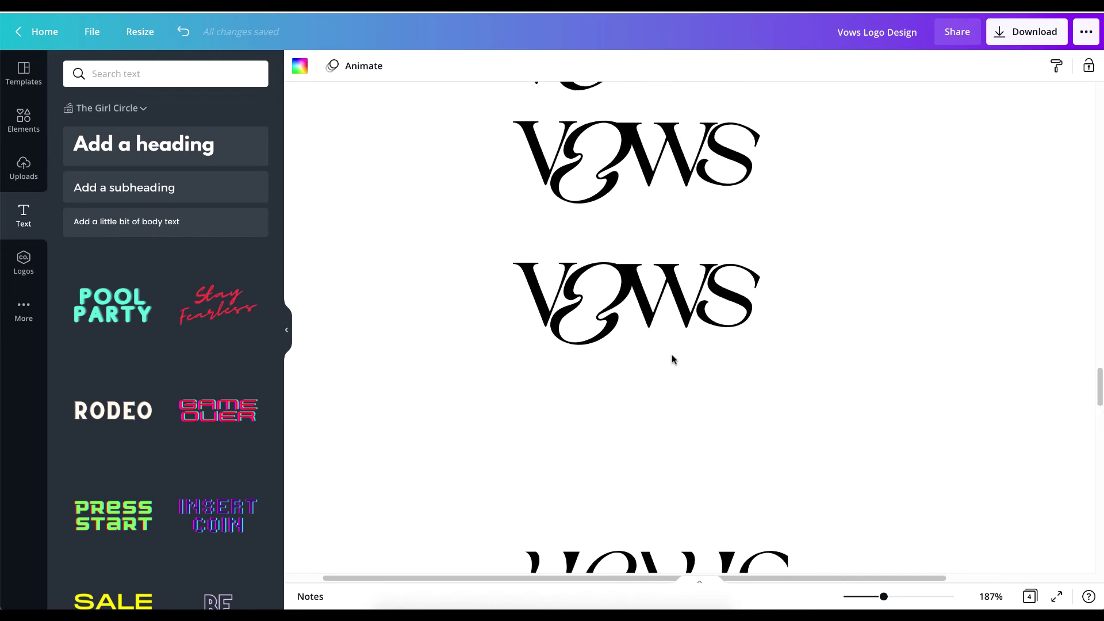
- Try TAN Kindred and TAN Aegean on the copy's o, make it uppercase, and set it back to TAN Grandeur
{"action": "left_click", "coordinate": [597, 321]}
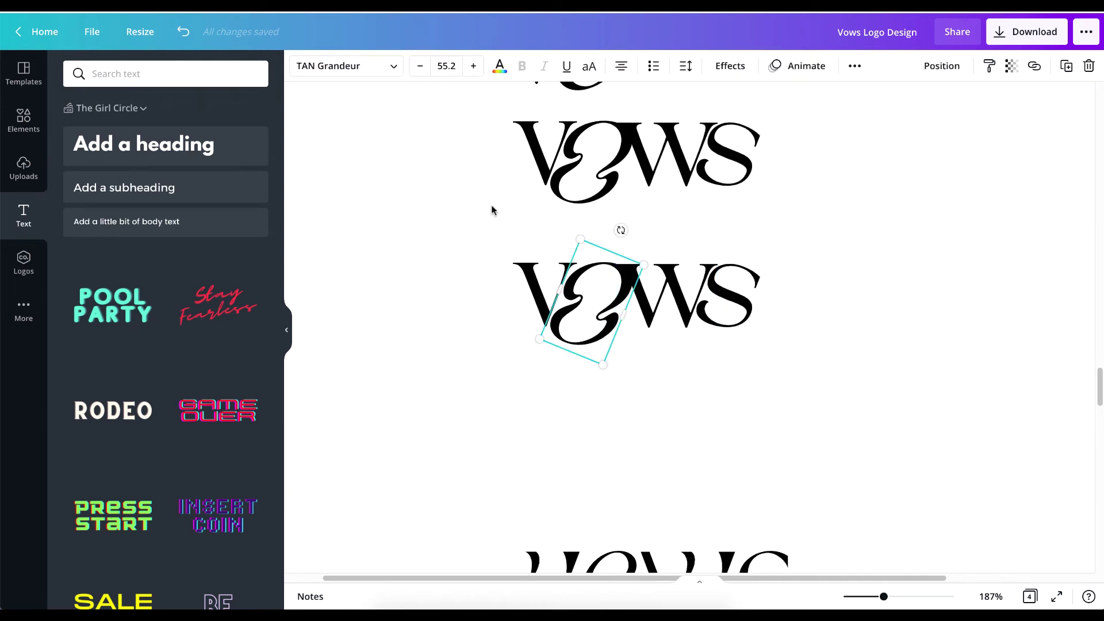
{"action": "left_click", "coordinate": [361, 60]}
{"action": "left_click", "coordinate": [132, 423]}
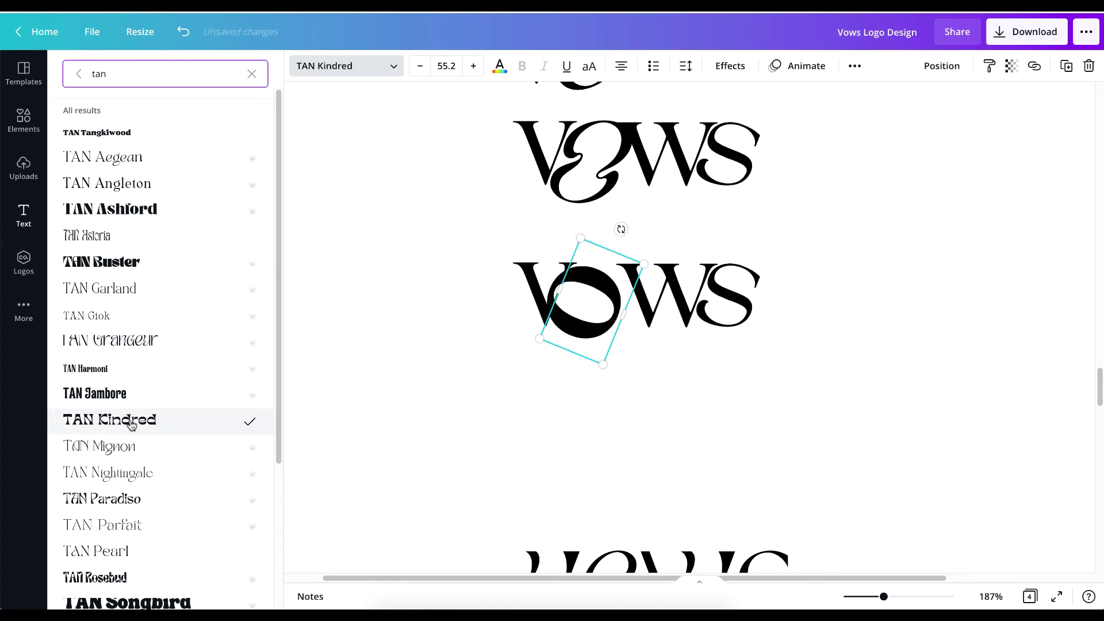
{"action": "left_click", "coordinate": [123, 163]}
{"action": "left_click", "coordinate": [589, 68]}
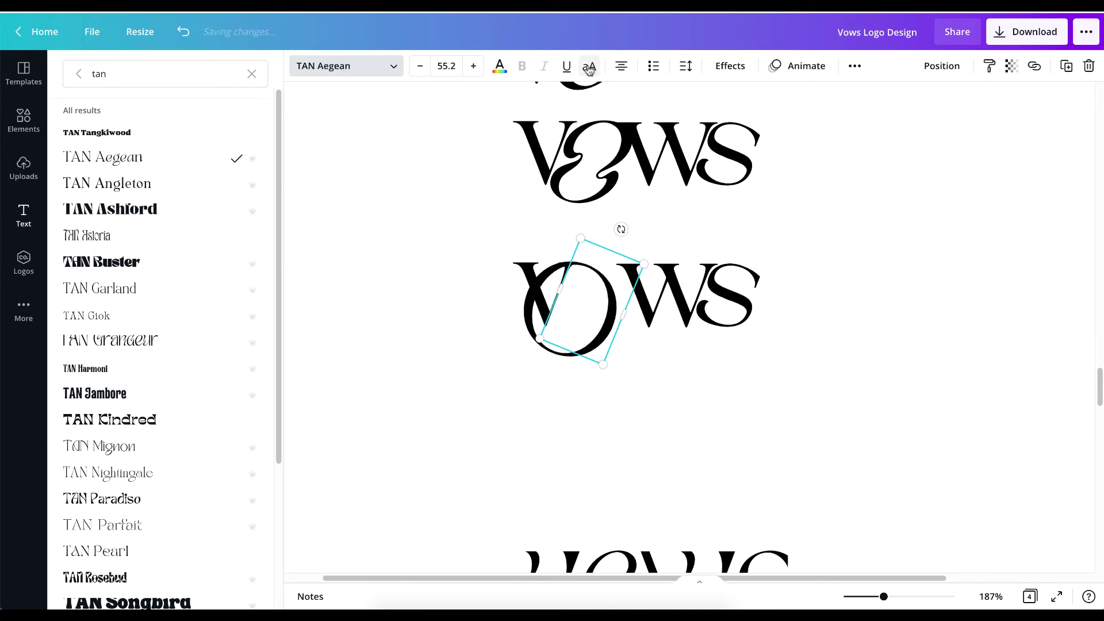
{"action": "left_click", "coordinate": [127, 352]}
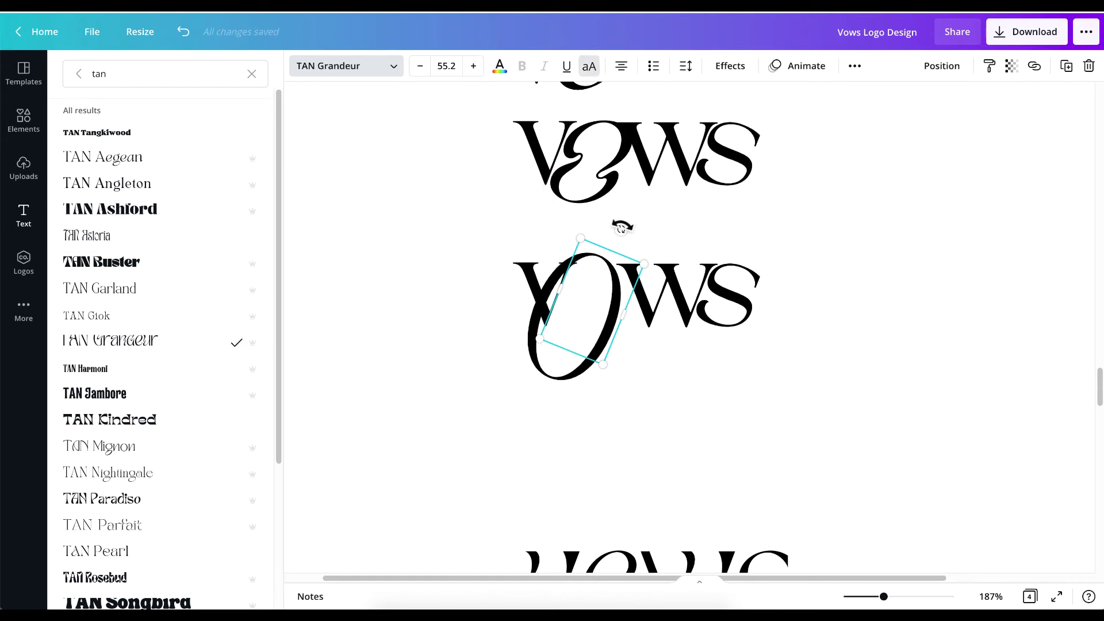
- Rotate the uppercase O until it lies on its side as a wide horizontal oval
{"action": "left_click_drag", "start_coordinate": [623, 230], "coordinate": [648, 299]}
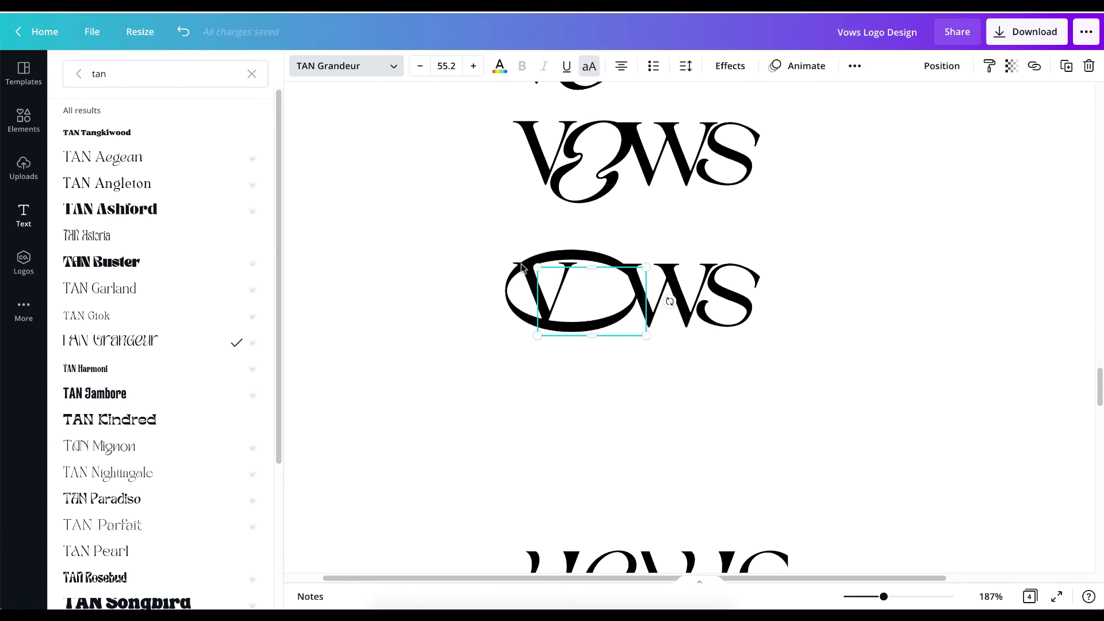
{"action": "left_click", "coordinate": [454, 274]}
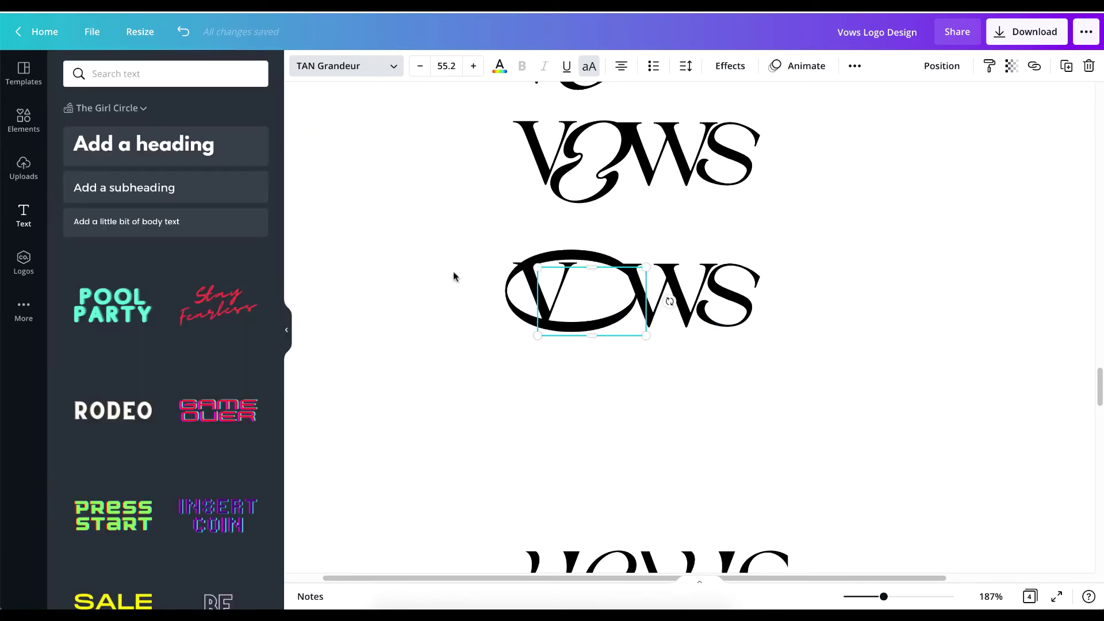
{"action": "left_click", "coordinate": [382, 247]}
- Set the oval O aside beyond the s and move the V out to the left to make room for it
{"action": "left_click", "coordinate": [524, 268]}
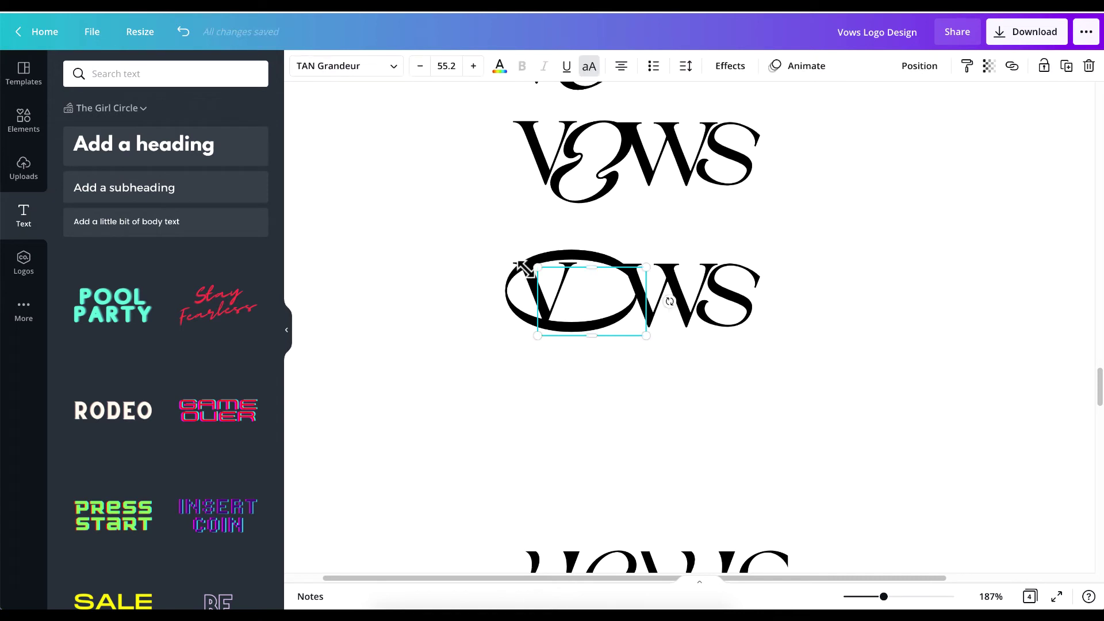
{"action": "left_click", "coordinate": [548, 294]}
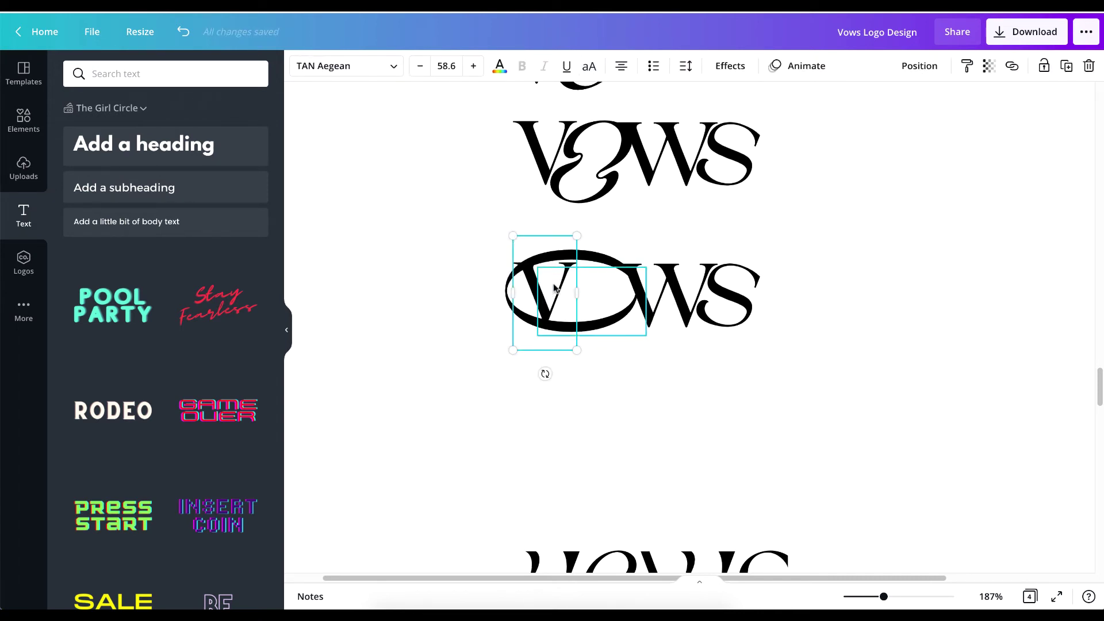
{"action": "left_click_drag", "start_coordinate": [607, 303], "coordinate": [882, 303]}
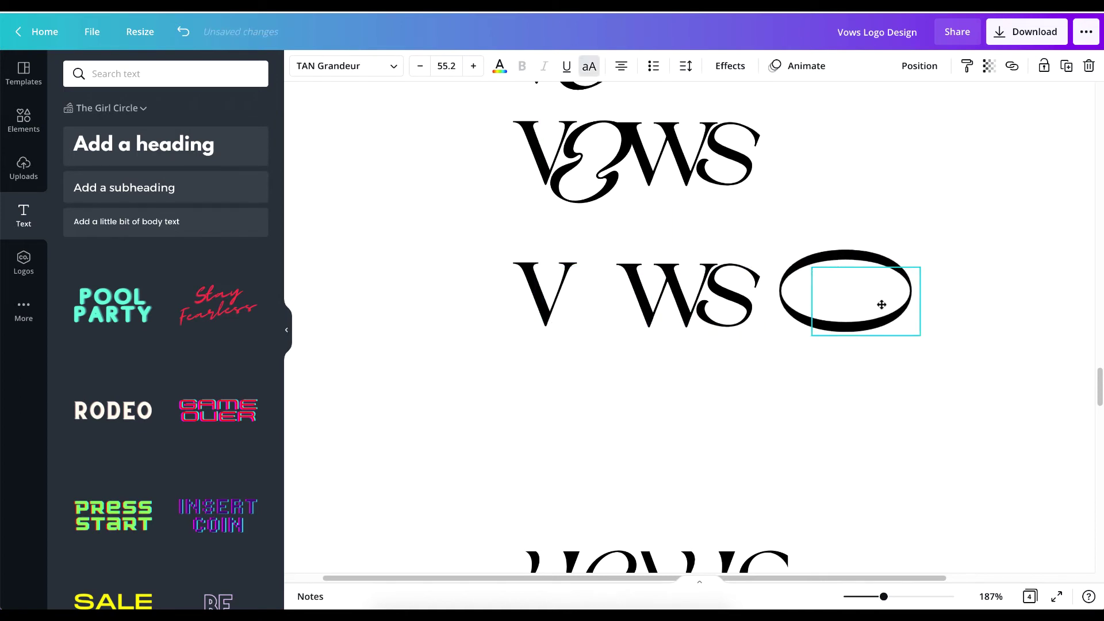
{"action": "left_click_drag", "start_coordinate": [537, 294], "coordinate": [438, 294]}
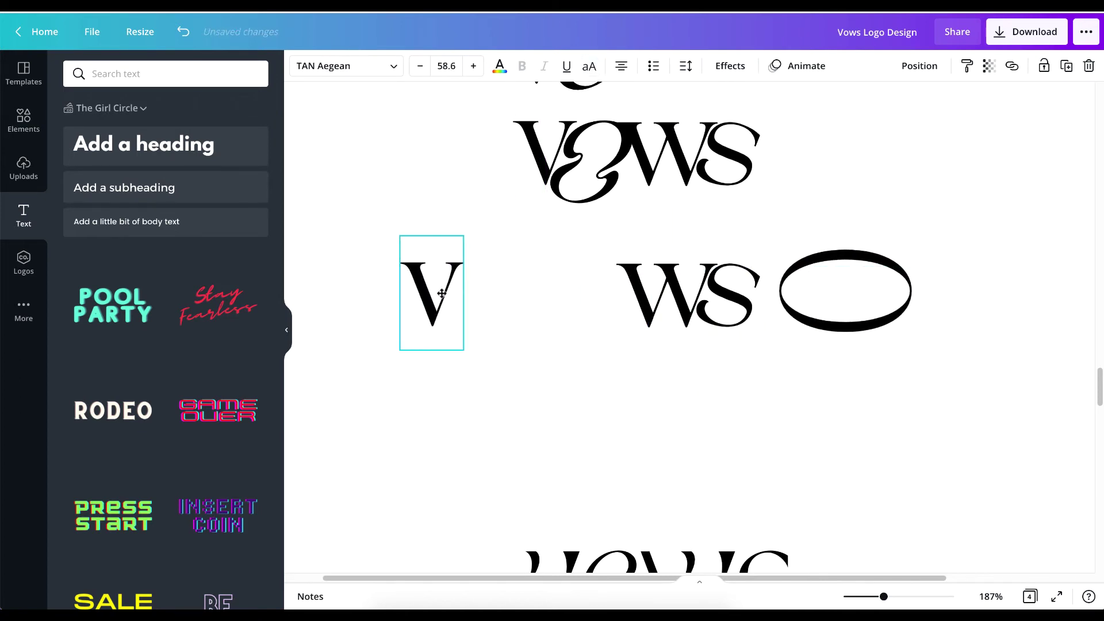
- Place the oval O beside the V and nudge it horizontally until its edge touches the V's serif
{"action": "left_click", "coordinate": [827, 299]}
{"action": "left_click_drag", "start_coordinate": [827, 299], "coordinate": [502, 289]}
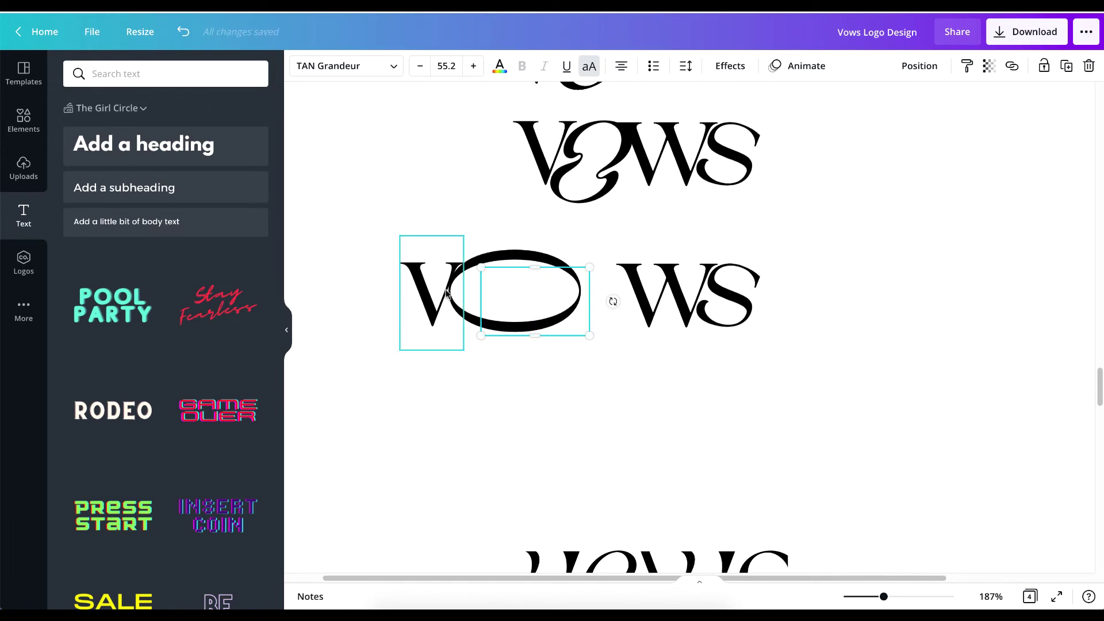
{"action": "key", "text": "Left"}
{"action": "key", "text": "Left"}
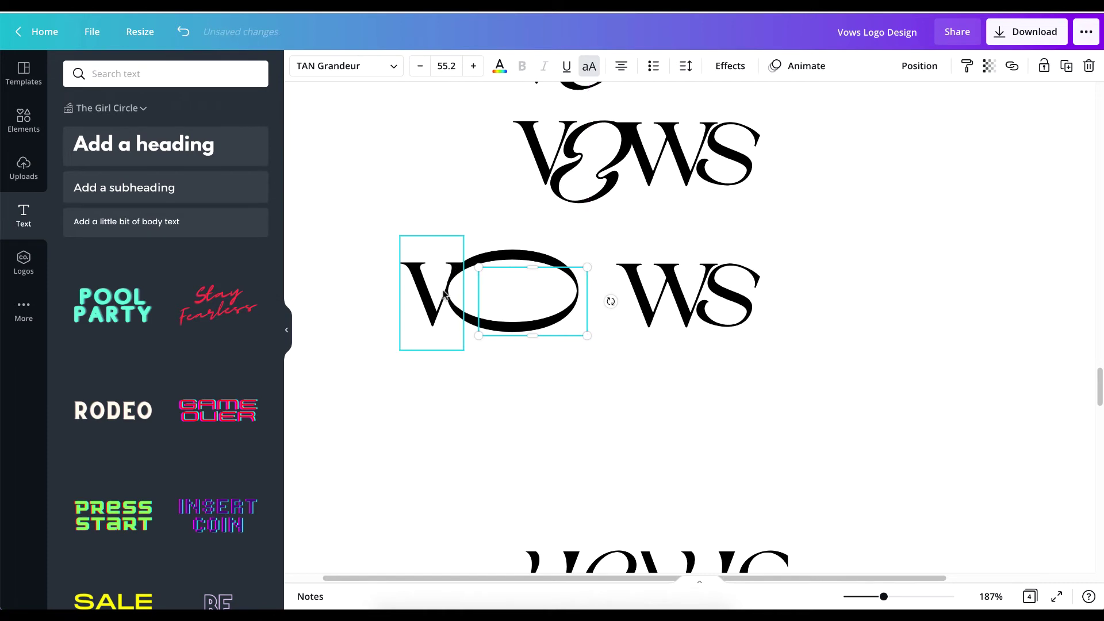
{"action": "key", "text": "Right"}
{"action": "left_click", "coordinate": [476, 421]}
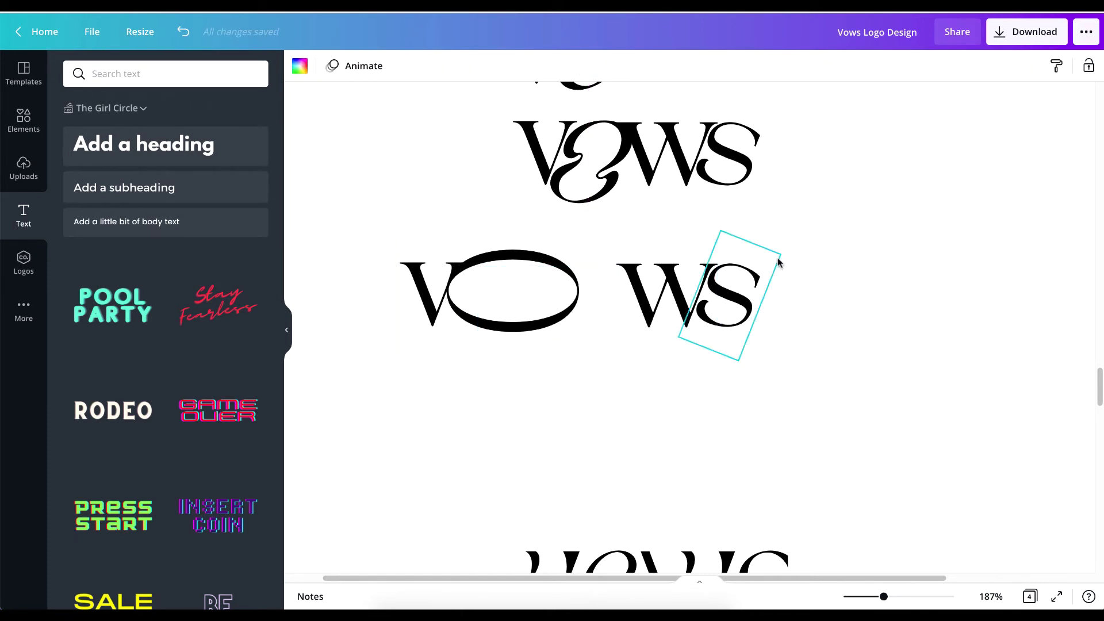
- Move the w and s together toward the oval O until the w's first serif joins its edge
{"action": "left_click_drag", "start_coordinate": [824, 234], "coordinate": [615, 339]}
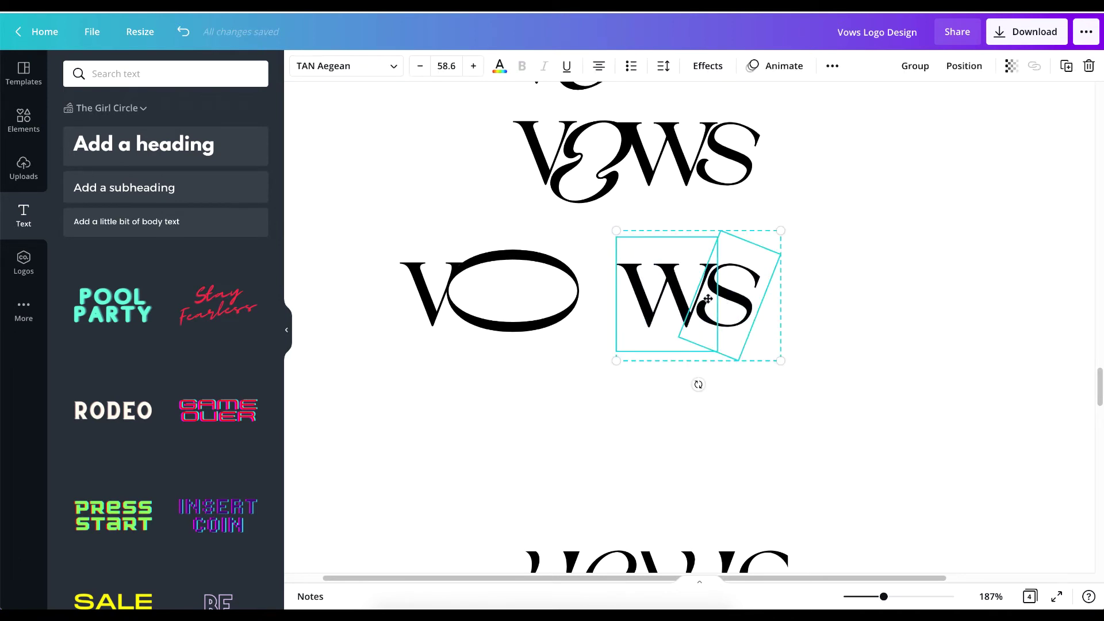
{"action": "left_click_drag", "start_coordinate": [708, 298], "coordinate": [667, 296]}
{"action": "left_click", "coordinate": [783, 316]}
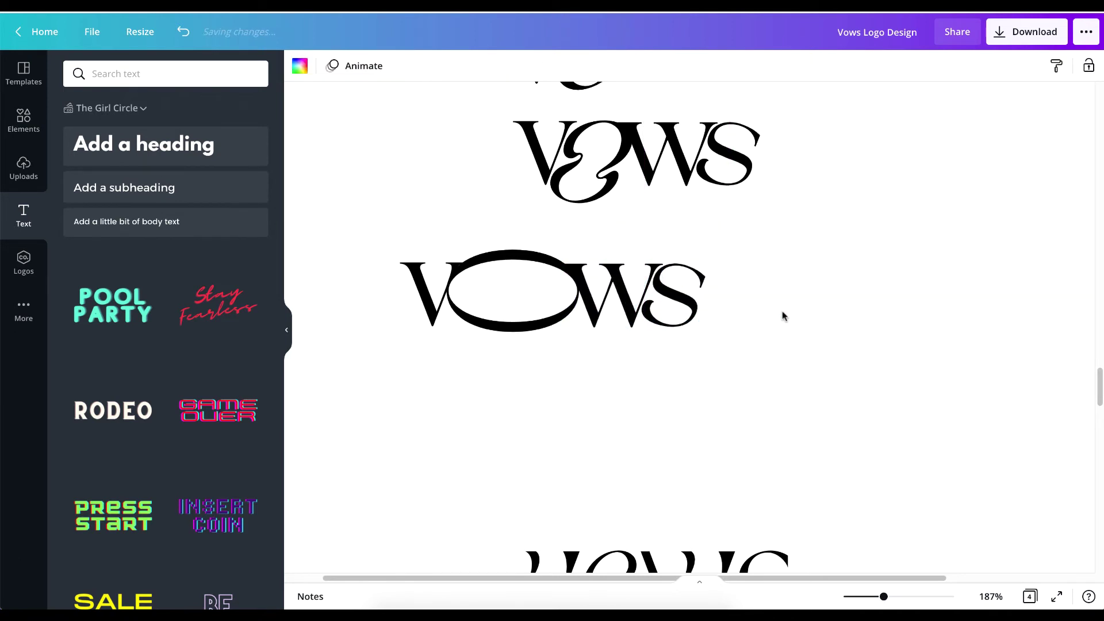
- Scale down the wide-O VOWS wordmark and align it directly below the variation above it
{"action": "left_click_drag", "start_coordinate": [334, 254], "coordinate": [697, 352]}
{"action": "left_click_drag", "start_coordinate": [572, 291], "coordinate": [661, 303]}
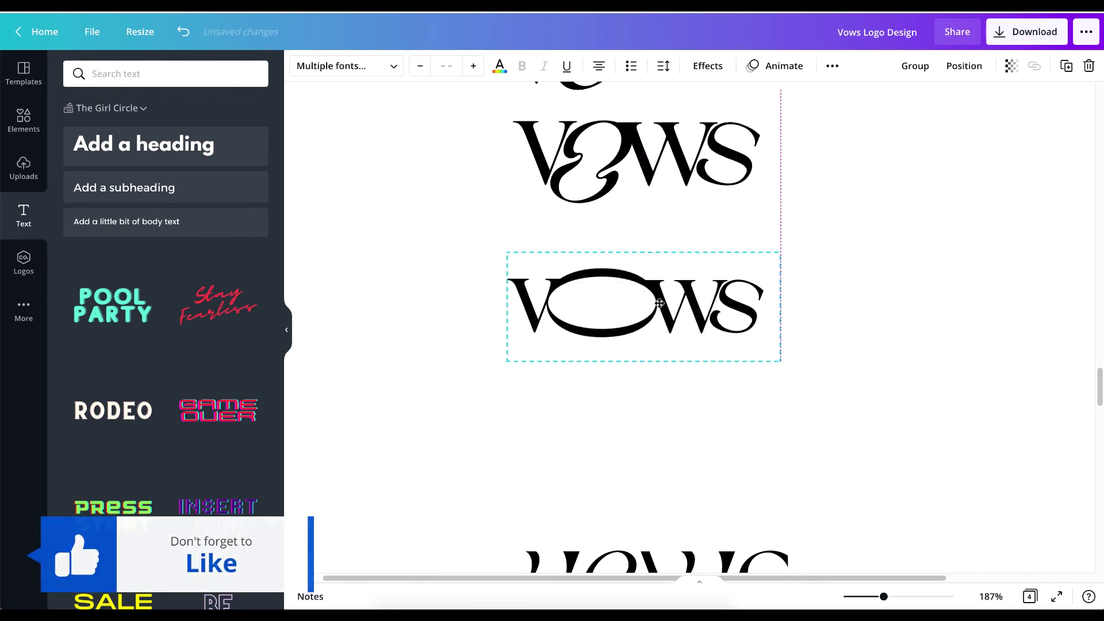
- Delete the lowest VOWS wordmark and the plain VOWS wordmark at the head of the Logo variations page
{"action": "scroll", "coordinate": [658, 377], "scroll_direction": "down", "scroll_amount": 3}
{"action": "scroll", "coordinate": [657, 377], "scroll_direction": "down", "scroll_amount": 4}
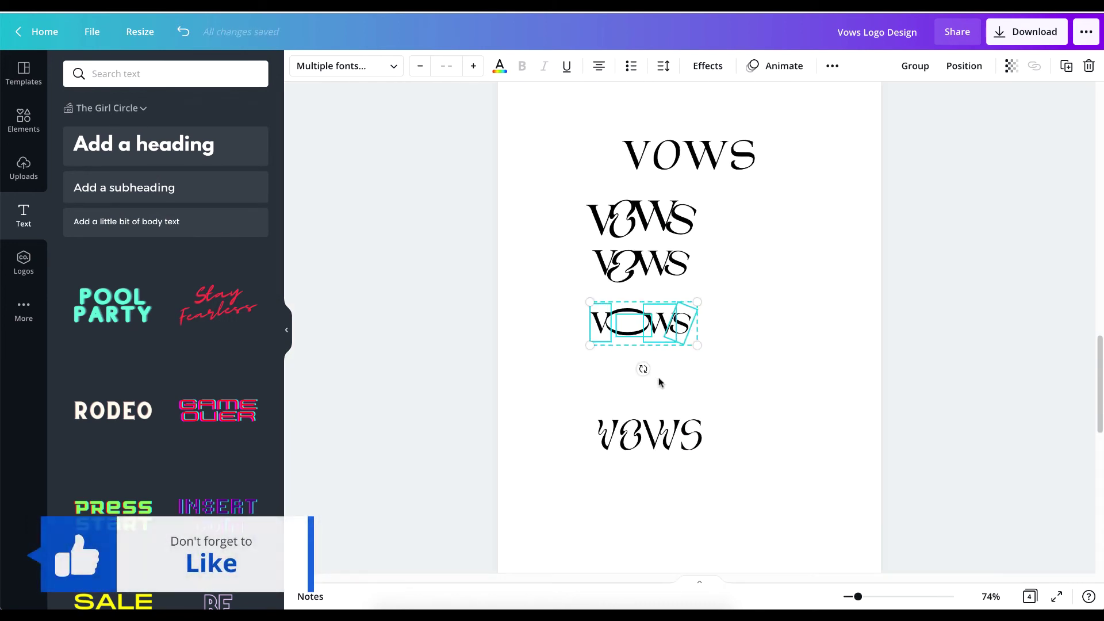
{"action": "left_click_drag", "start_coordinate": [564, 416], "coordinate": [774, 464]}
{"action": "key", "text": "Delete"}
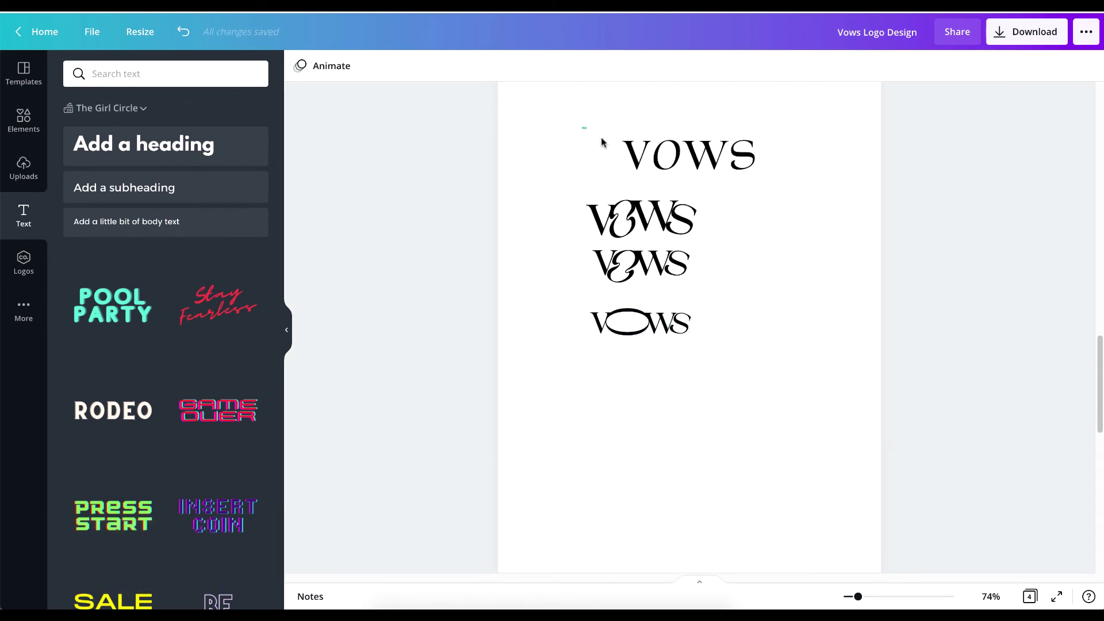
{"action": "left_click_drag", "start_coordinate": [584, 129], "coordinate": [771, 160]}
{"action": "key", "text": "Delete"}
- Arrange the three remaining VOWS wordmarks in an evenly spaced column, with the wide-O version lowest and the largest one highest
{"action": "left_click_drag", "start_coordinate": [547, 323], "coordinate": [758, 331]}
{"action": "left_click_drag", "start_coordinate": [665, 325], "coordinate": [702, 415]}
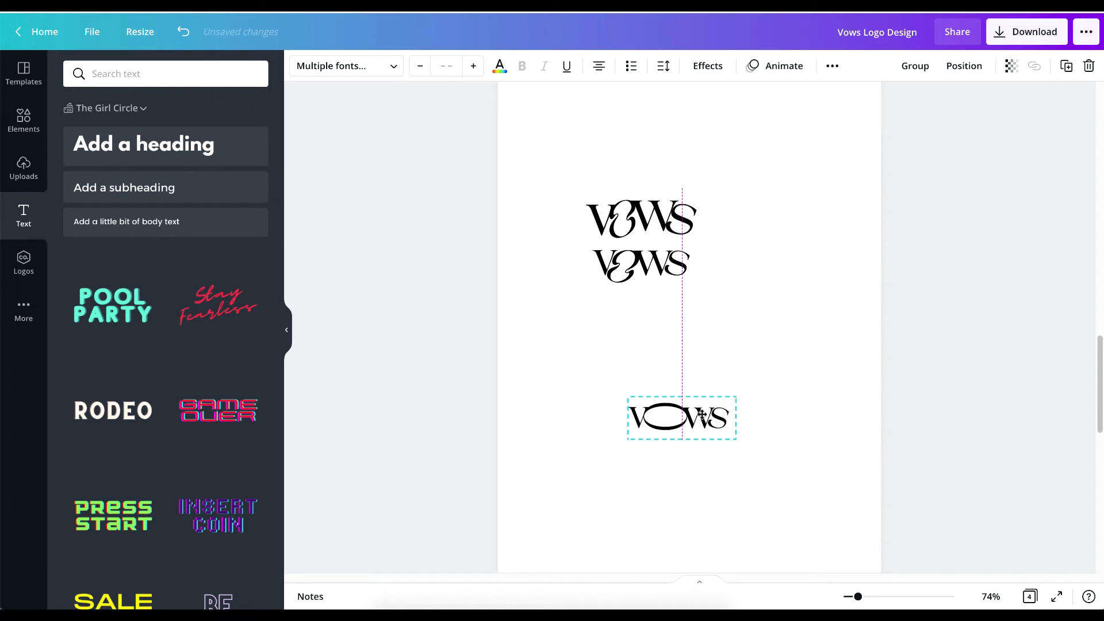
{"action": "left_click_drag", "start_coordinate": [551, 268], "coordinate": [695, 303]}
{"action": "left_click", "coordinate": [690, 220]}
{"action": "left_click_drag", "start_coordinate": [637, 214], "coordinate": [672, 184]}
{"action": "left_click", "coordinate": [792, 212]}
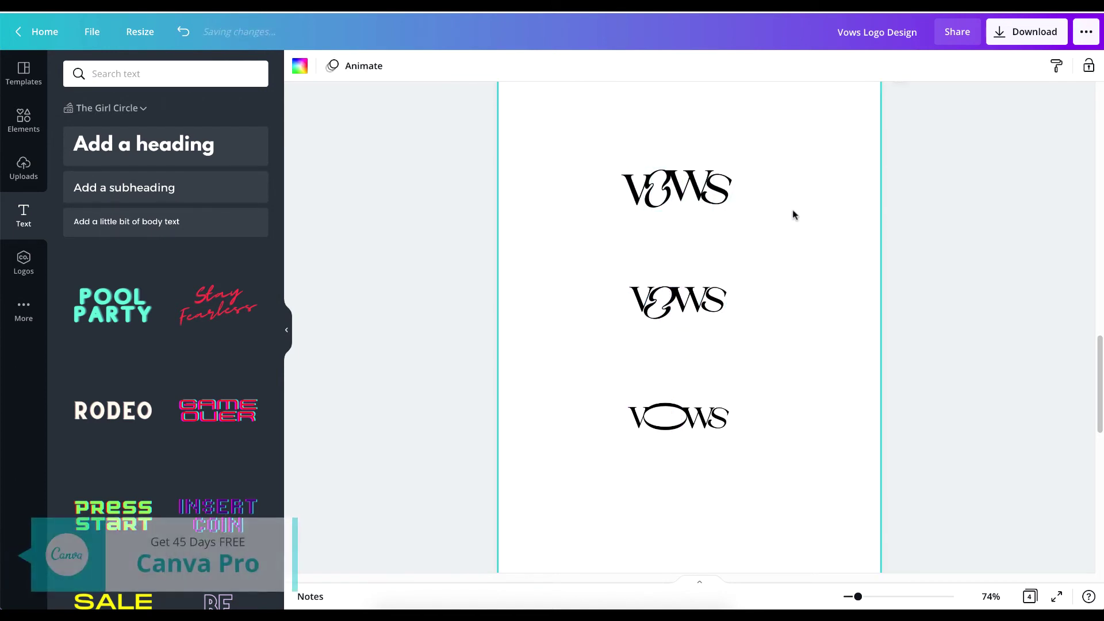
- Add a subheading reading "Hospitality Group" below the uppermost VOWS wordmark
{"action": "left_click", "coordinate": [143, 186]}
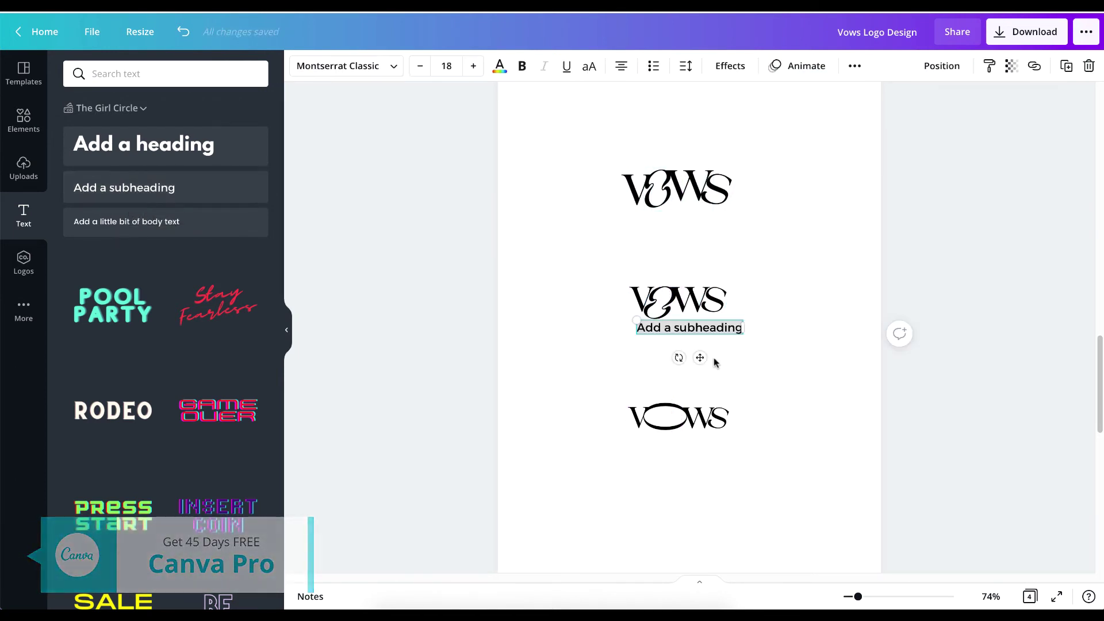
{"action": "left_click_drag", "start_coordinate": [700, 357], "coordinate": [682, 271]}
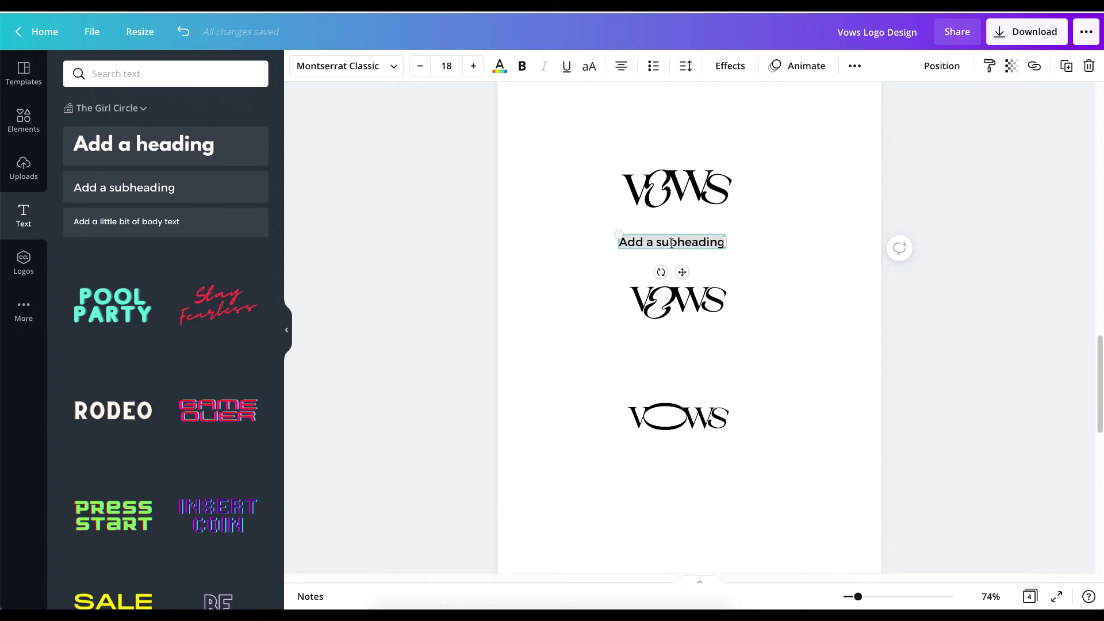
{"action": "scroll", "coordinate": [659, 278], "scroll_direction": "up", "scroll_amount": 15}
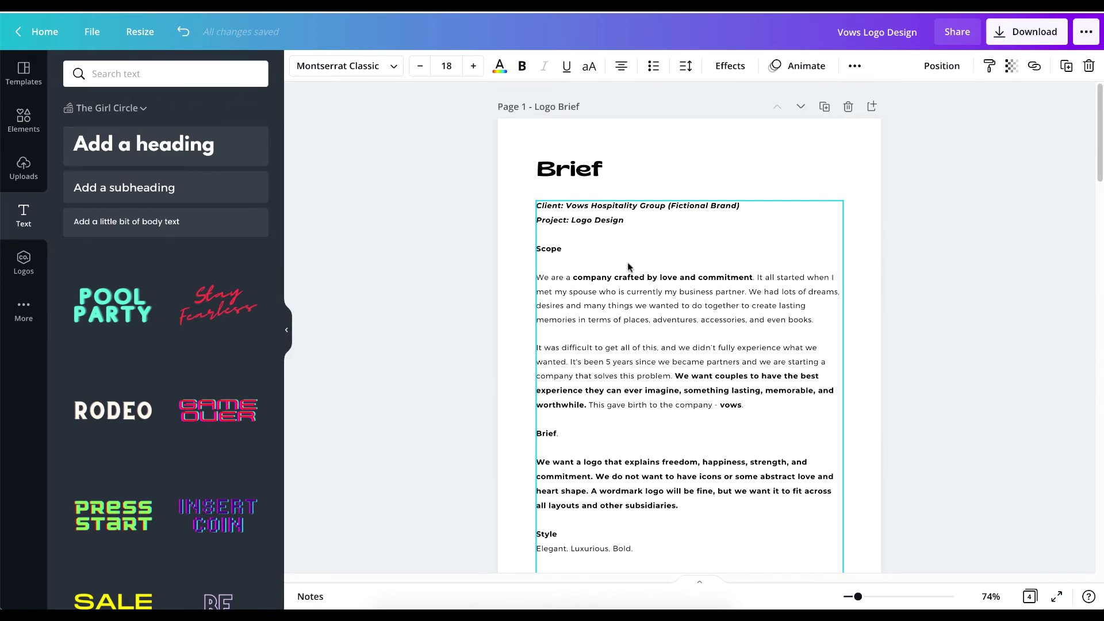
{"action": "scroll", "coordinate": [650, 351], "scroll_direction": "down", "scroll_amount": 20}
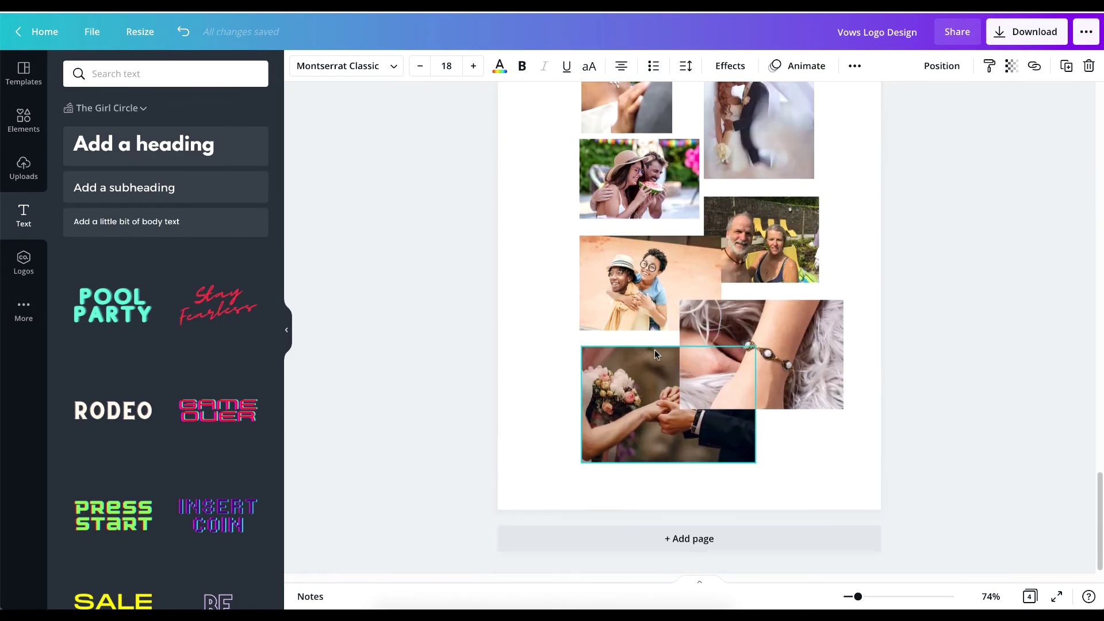
{"action": "scroll", "coordinate": [654, 351], "scroll_direction": "up", "scroll_amount": 8}
{"action": "scroll", "coordinate": [654, 357], "scroll_direction": "up", "scroll_amount": 6}
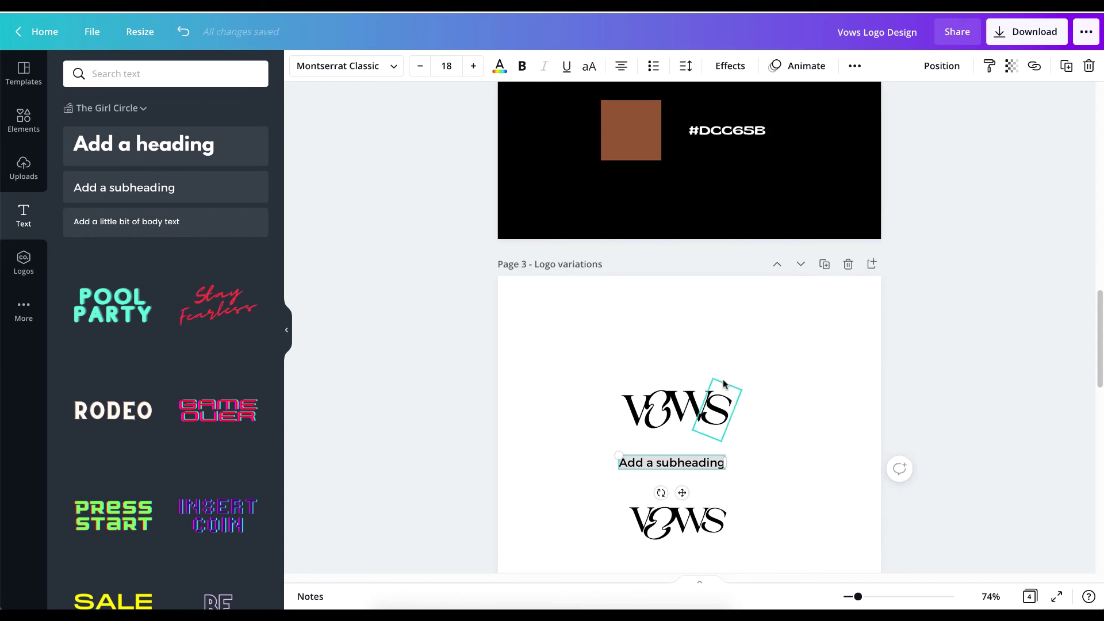
{"action": "type", "text": "Hospit"}
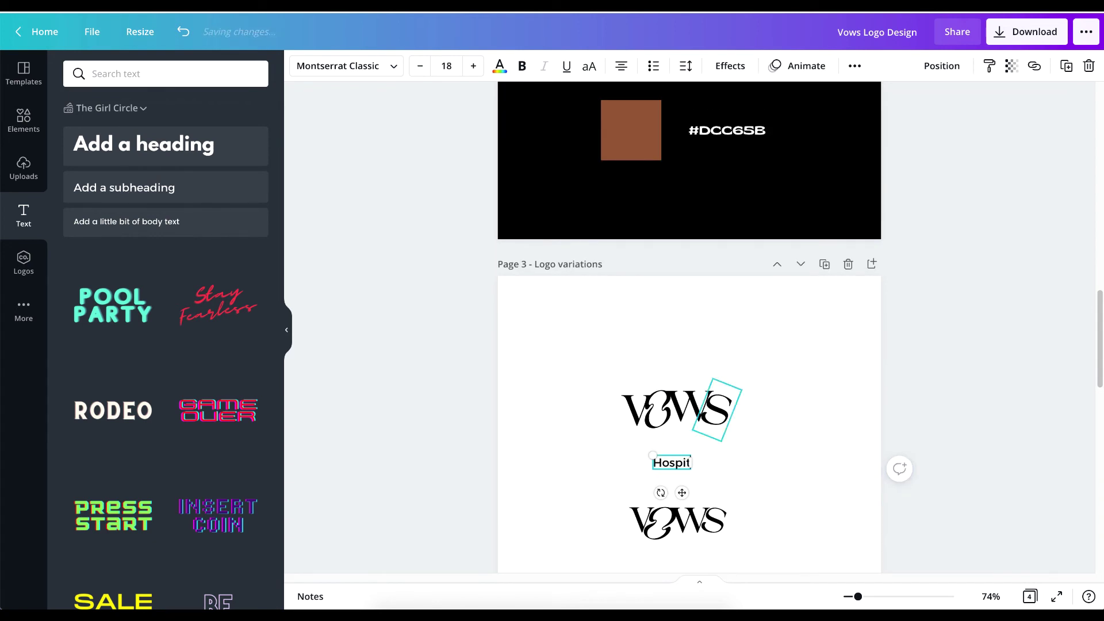
{"action": "type", "text": "ali"}
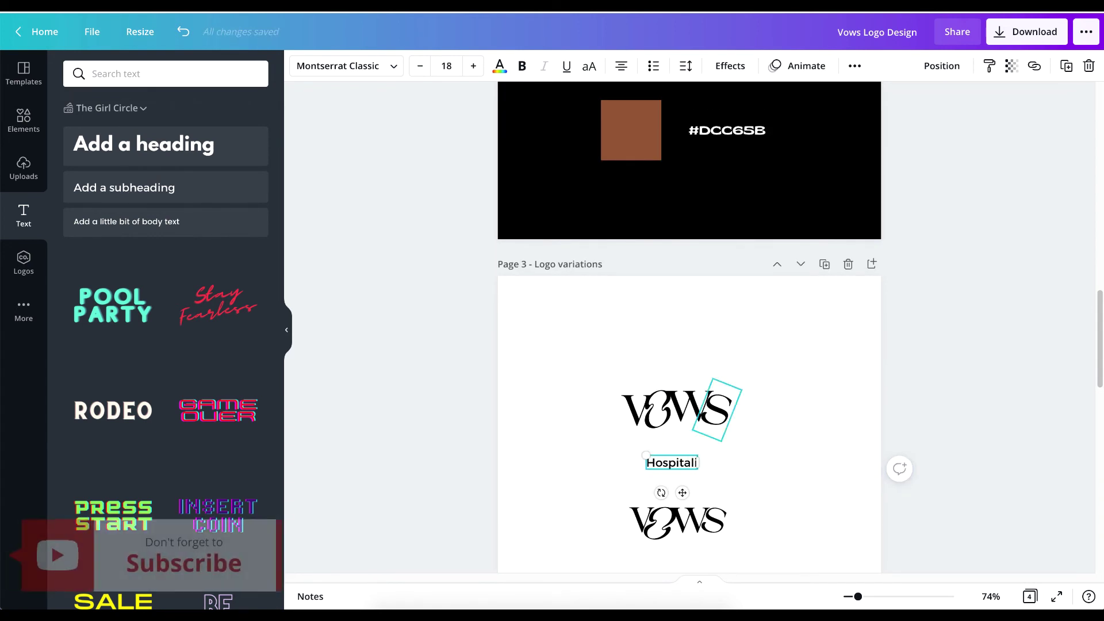
{"action": "type", "text": "ty Grou"}
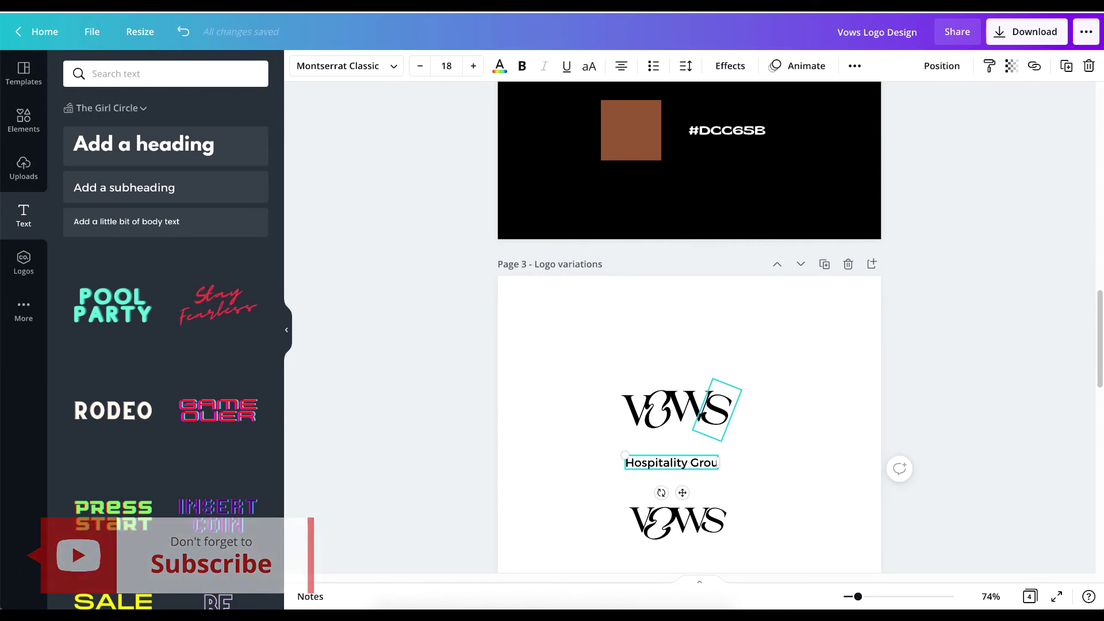
{"action": "type", "text": "p"}
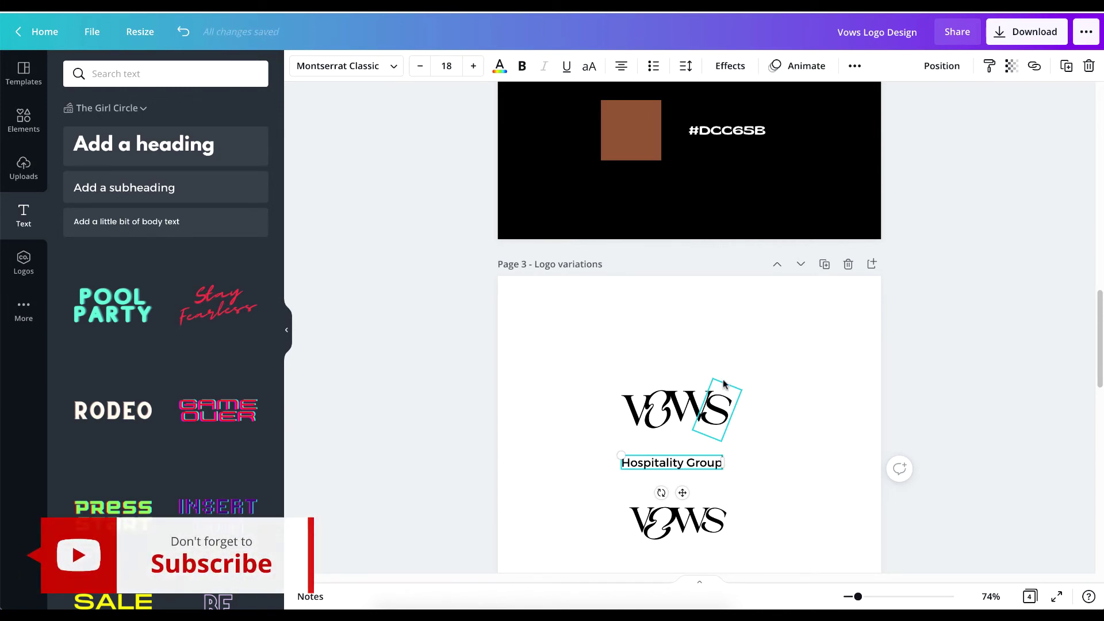
- Change the "Hospitality Group" tagline's font to Montserrat and set it in uppercase
{"action": "scroll", "coordinate": [734, 428], "scroll_direction": "down", "scroll_amount": 2}
{"action": "scroll", "coordinate": [697, 379], "scroll_direction": "up", "scroll_amount": 5, "text": "ctrl"}
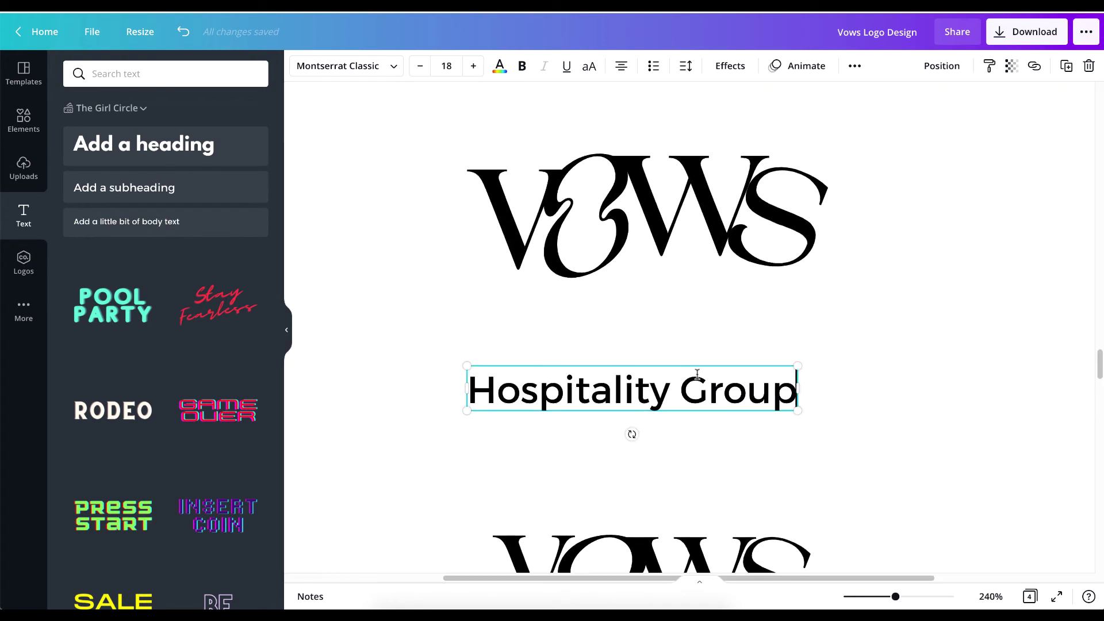
{"action": "scroll", "coordinate": [632, 368], "scroll_direction": "down", "scroll_amount": 1}
{"action": "key", "text": "Escape"}
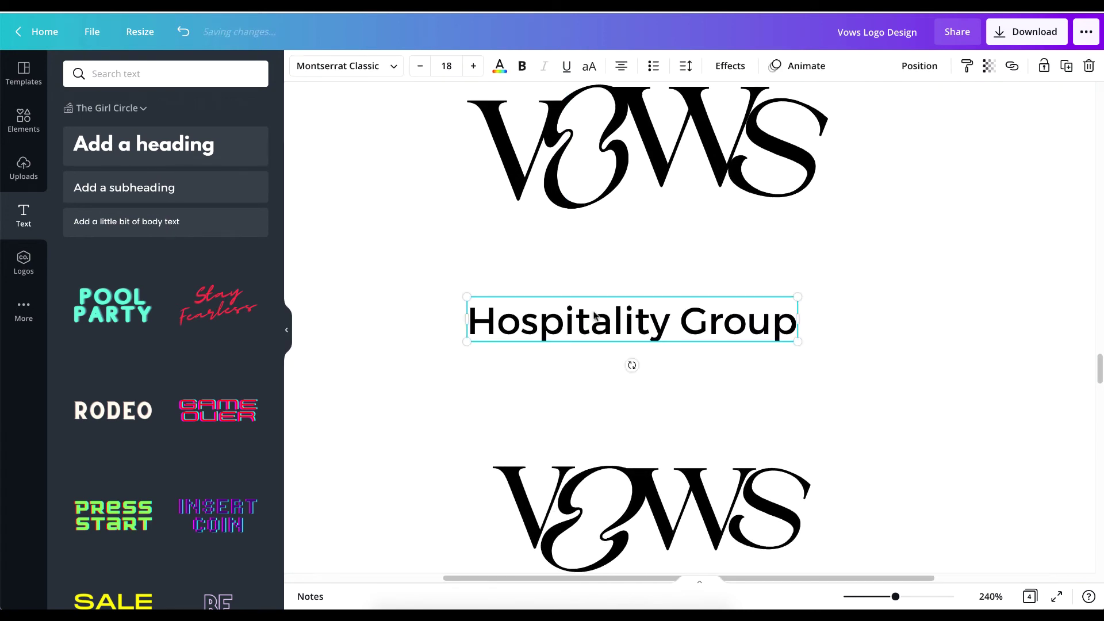
{"action": "left_click", "coordinate": [383, 66]}
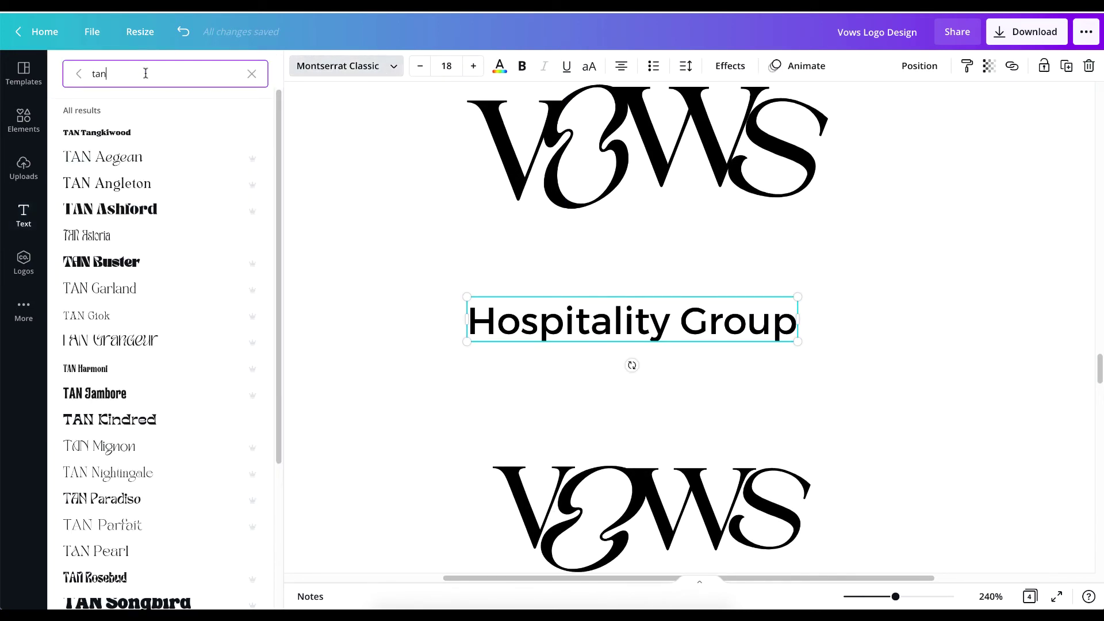
{"action": "type", "text": "mon"}
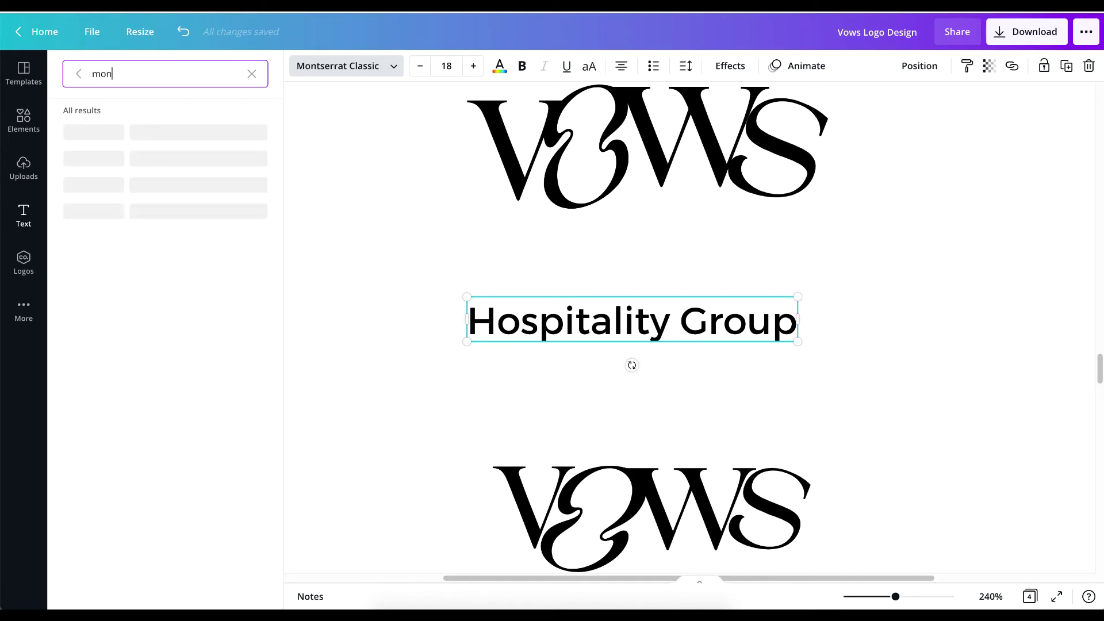
{"action": "type", "text": "tse"}
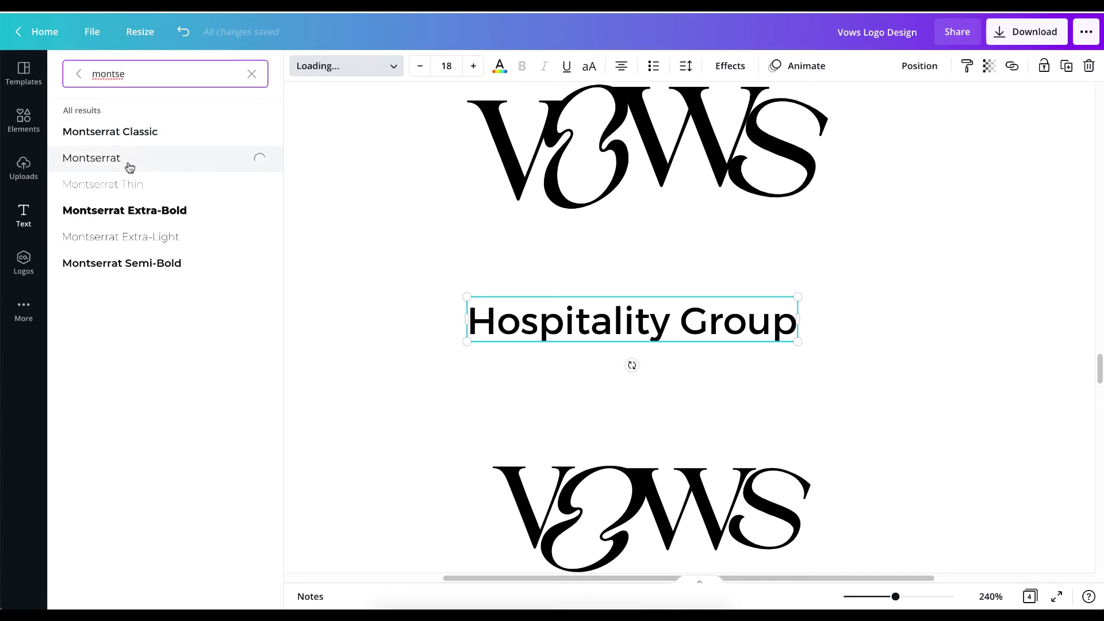
{"action": "left_click", "coordinate": [593, 68]}
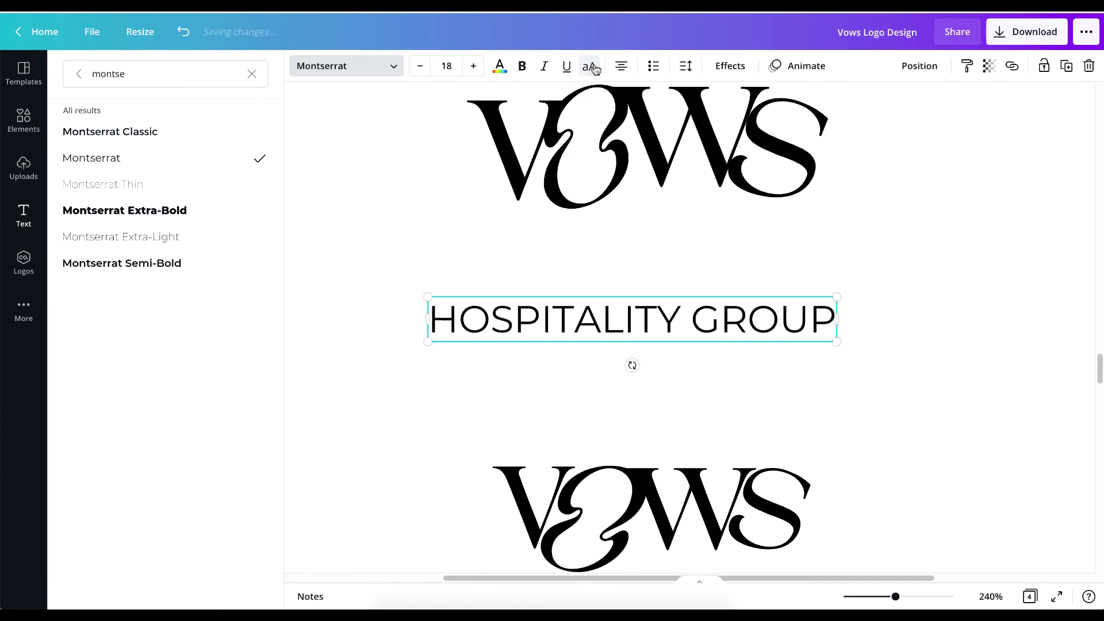
- Set the tagline's letter spacing to 371 and make it bold
{"action": "left_click", "coordinate": [688, 69]}
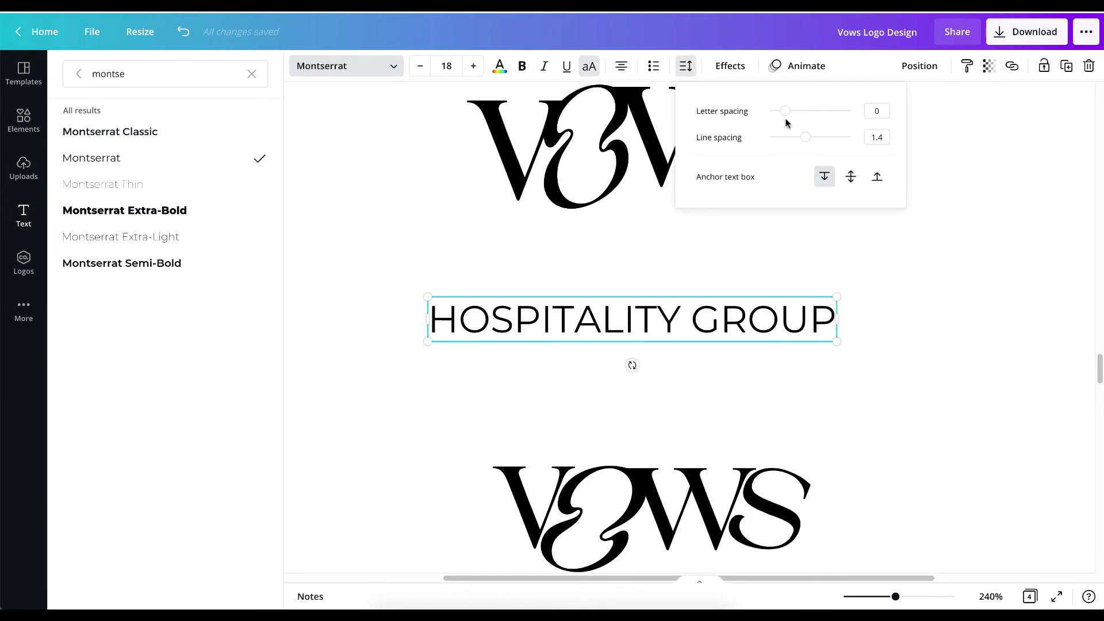
{"action": "left_click_drag", "start_coordinate": [786, 111], "coordinate": [817, 114]}
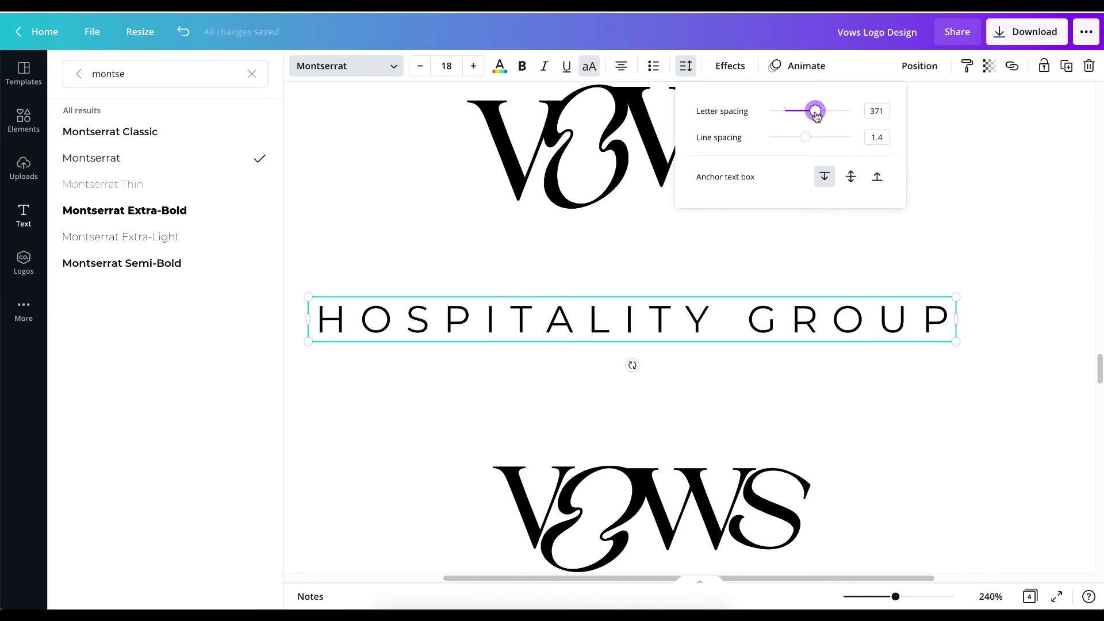
{"action": "left_click", "coordinate": [525, 68]}
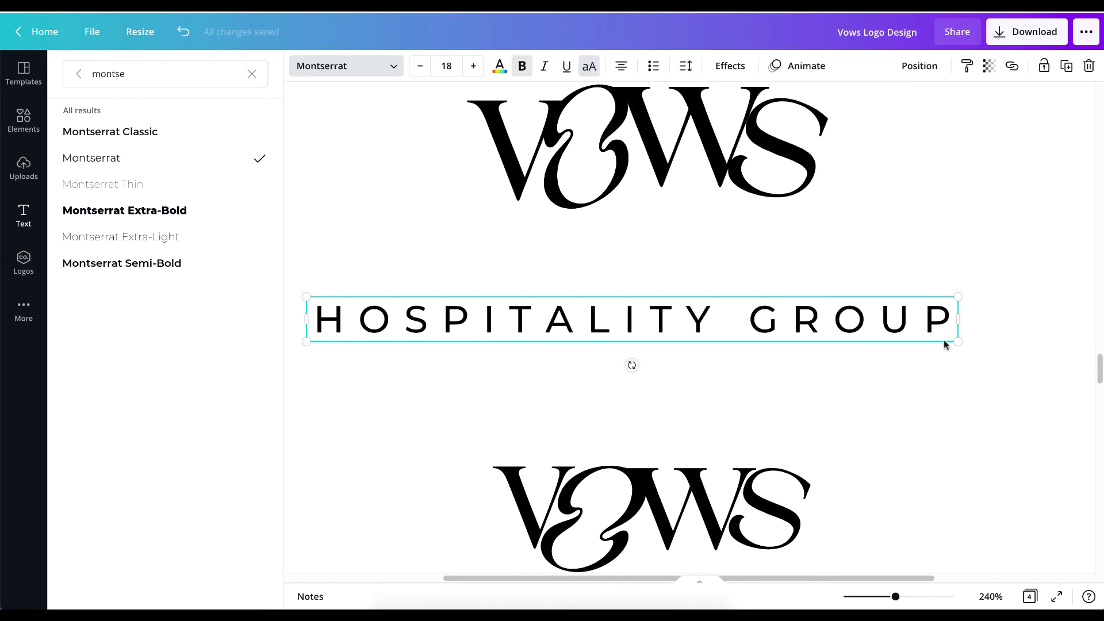
- Scale the tagline down to font size 9.7 and place it just beneath the uppermost wordmark
{"action": "left_click_drag", "start_coordinate": [957, 342], "coordinate": [803, 343]}
{"action": "left_click_drag", "start_coordinate": [646, 357], "coordinate": [668, 278]}
{"action": "left_click", "coordinate": [676, 340]}
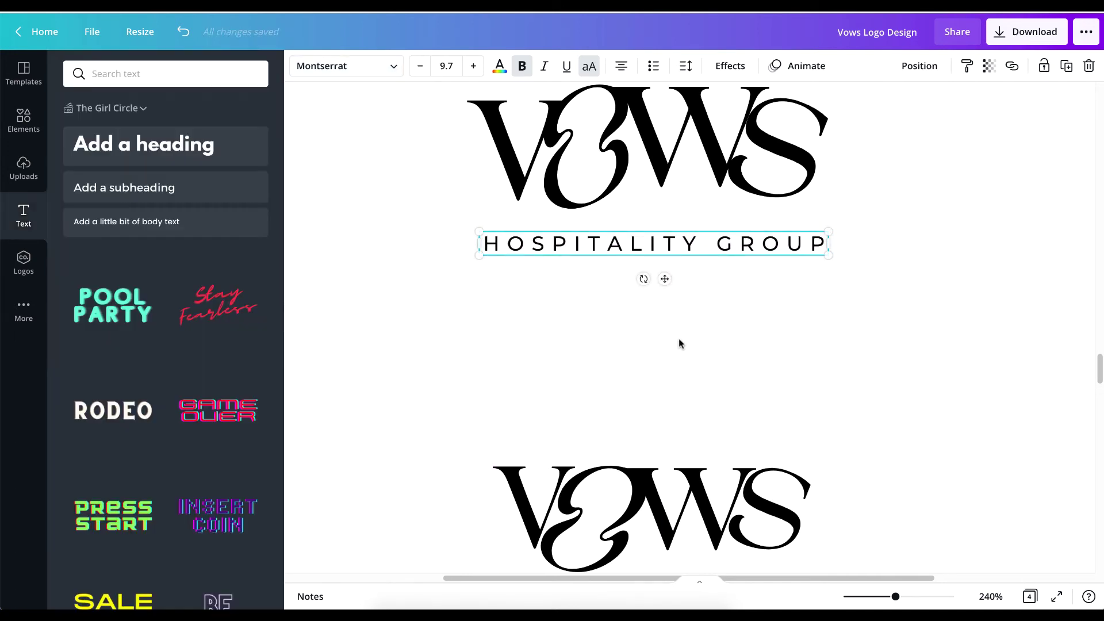
- Place copies of the "HOSPITALITY GROUP" tagline beneath the second and the wide-O wordmarks, in line with the original
{"action": "scroll", "coordinate": [611, 341], "scroll_direction": "down", "scroll_amount": 3}
{"action": "scroll", "coordinate": [611, 342], "scroll_direction": "down", "scroll_amount": 5}
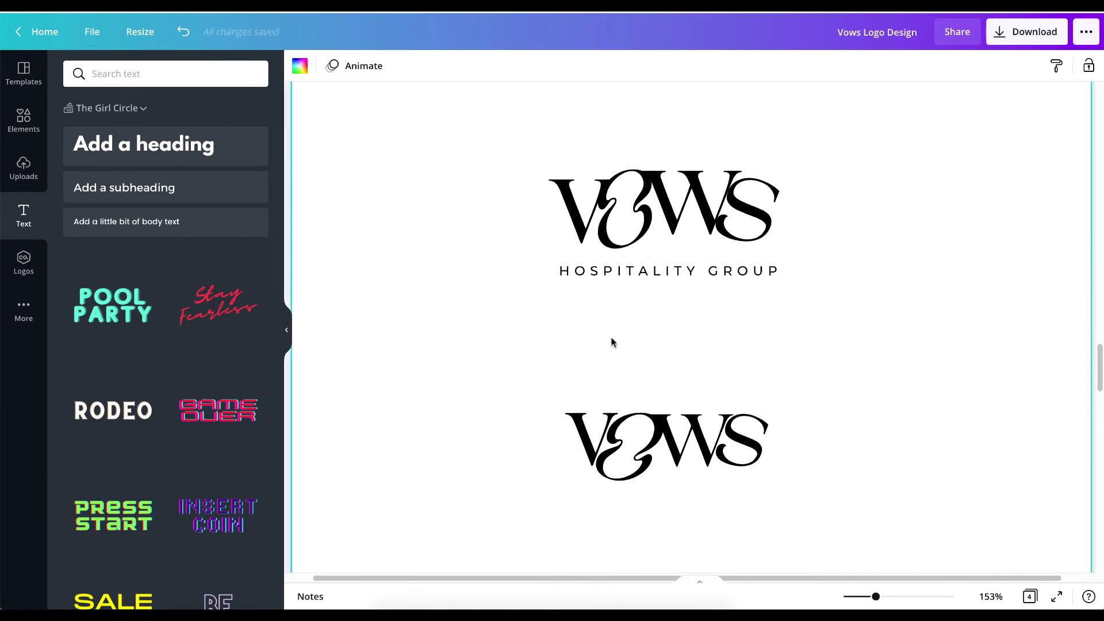
{"action": "left_click", "coordinate": [665, 182]}
{"action": "left_click_drag", "start_coordinate": [667, 184], "coordinate": [681, 351]}
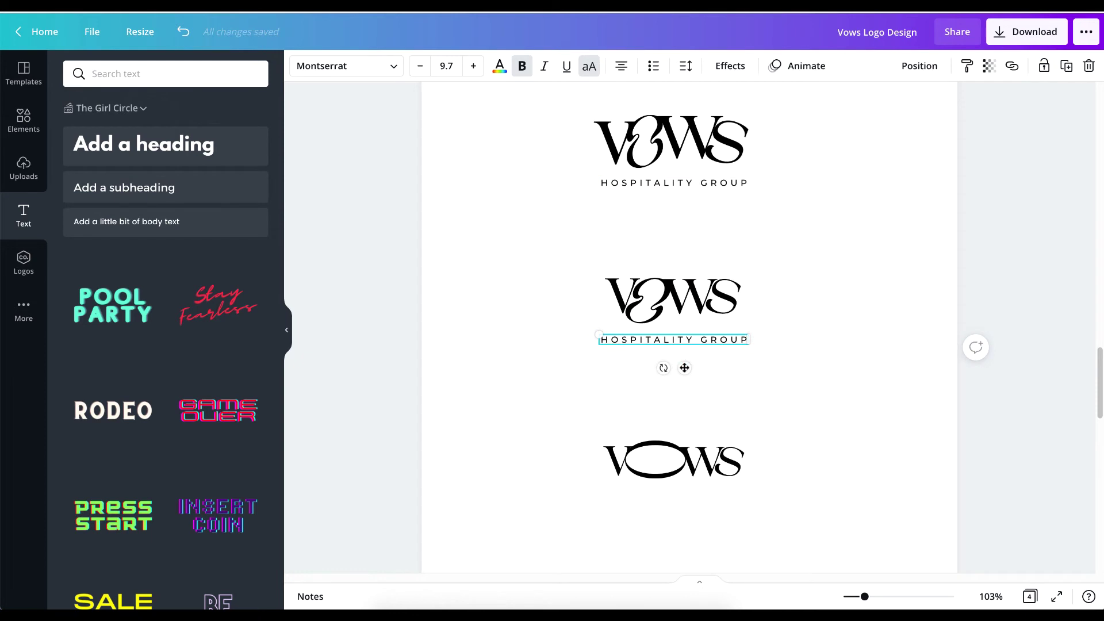
{"action": "left_click_drag", "start_coordinate": [690, 403], "coordinate": [684, 529]}
{"action": "left_click", "coordinate": [825, 402]}
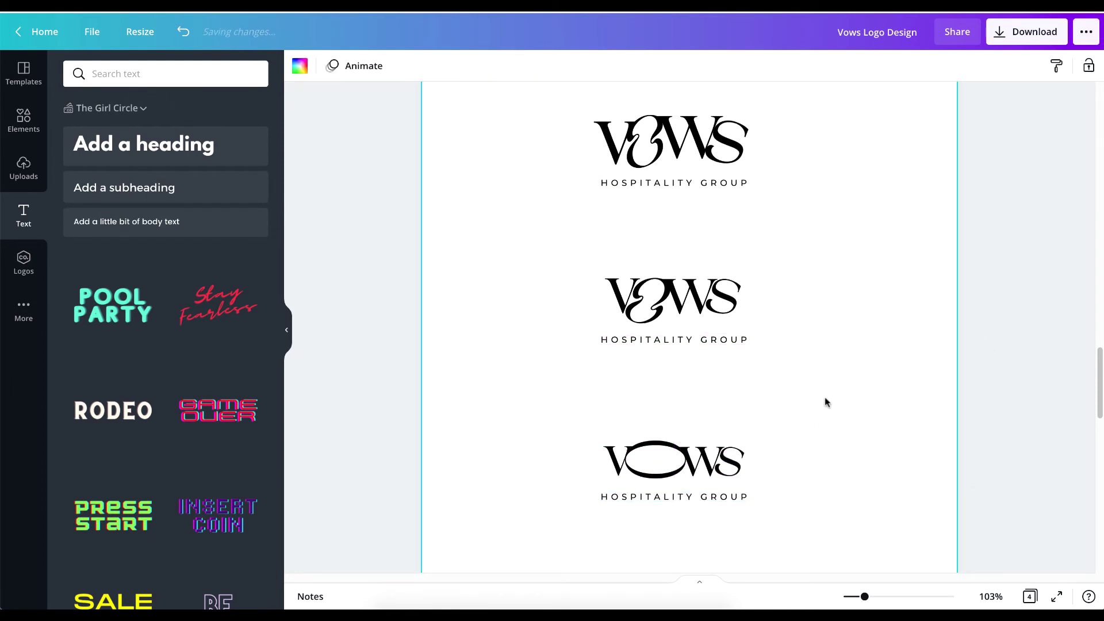
- Review the three logo variations together at full-page view, and compare the letterforms of the upper two up close
{"action": "left_click", "coordinate": [990, 598]}
{"action": "left_click", "coordinate": [972, 533]}
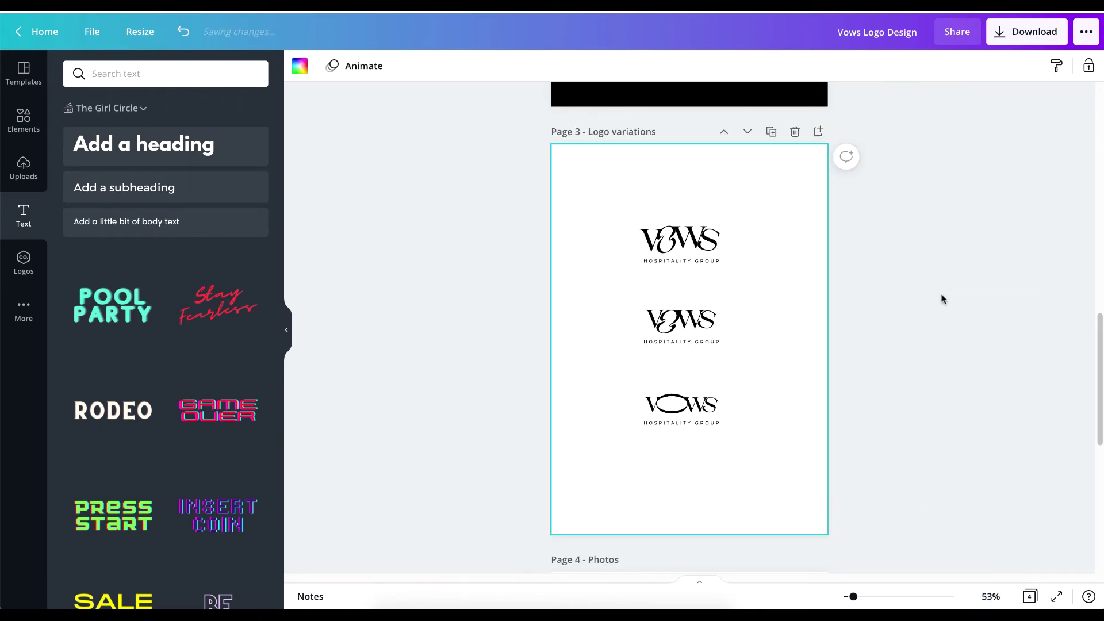
{"action": "left_click", "coordinate": [970, 296]}
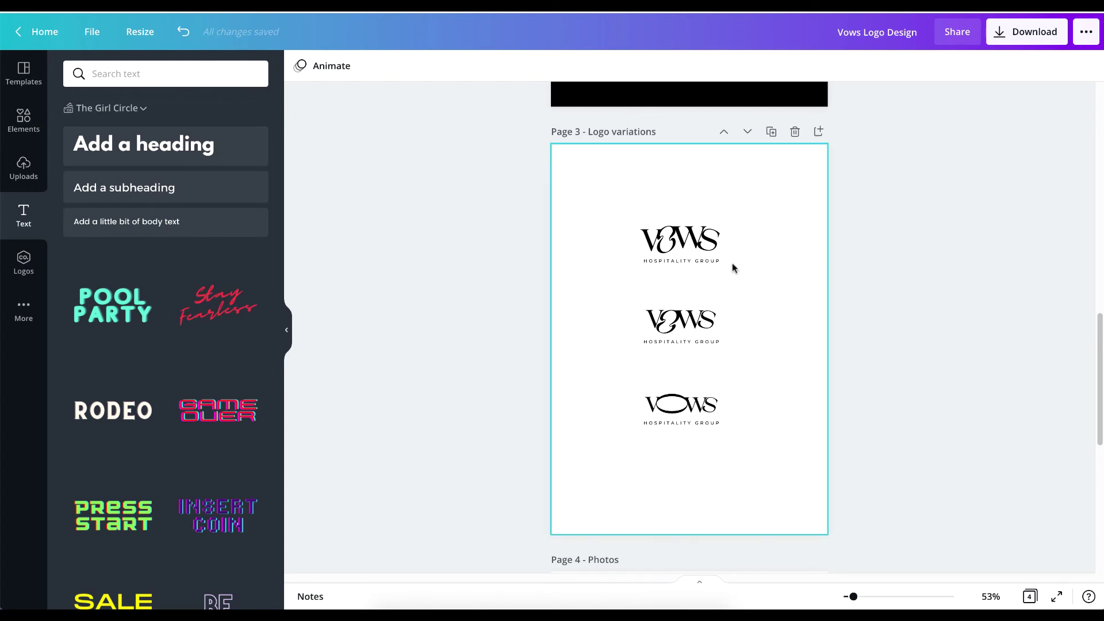
{"action": "left_click_drag", "start_coordinate": [608, 205], "coordinate": [749, 291]}
{"action": "left_click", "coordinate": [763, 305]}
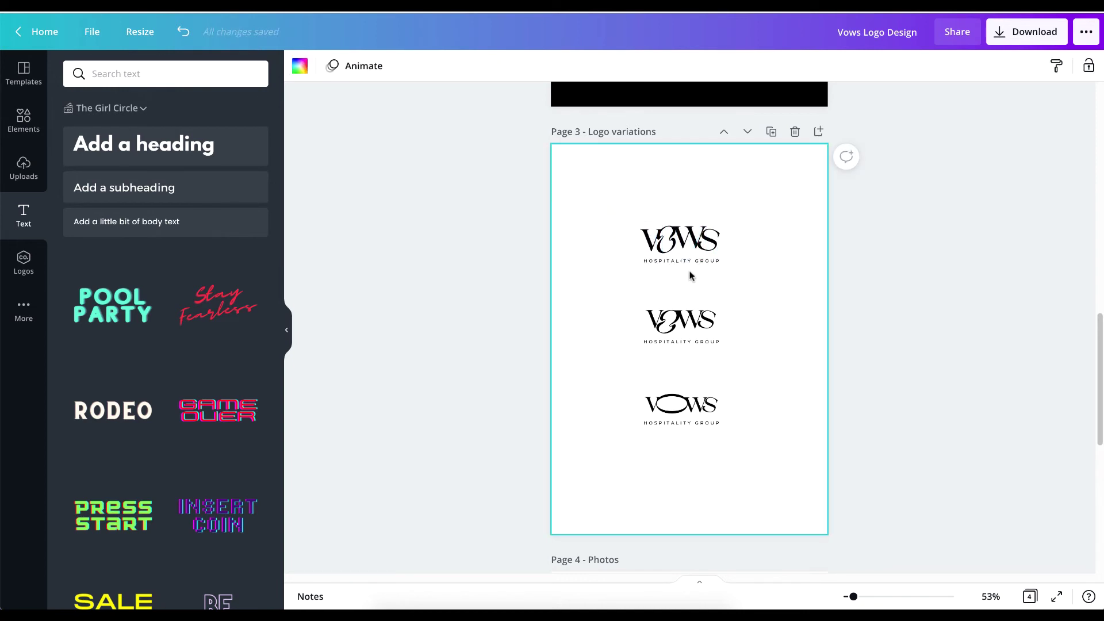
{"action": "scroll", "coordinate": [690, 274], "scroll_direction": "up", "scroll_amount": 5, "text": "ctrl"}
{"action": "scroll", "coordinate": [698, 296], "scroll_direction": "down", "scroll_amount": 4}
{"action": "scroll", "coordinate": [697, 301], "scroll_direction": "up", "scroll_amount": 2}
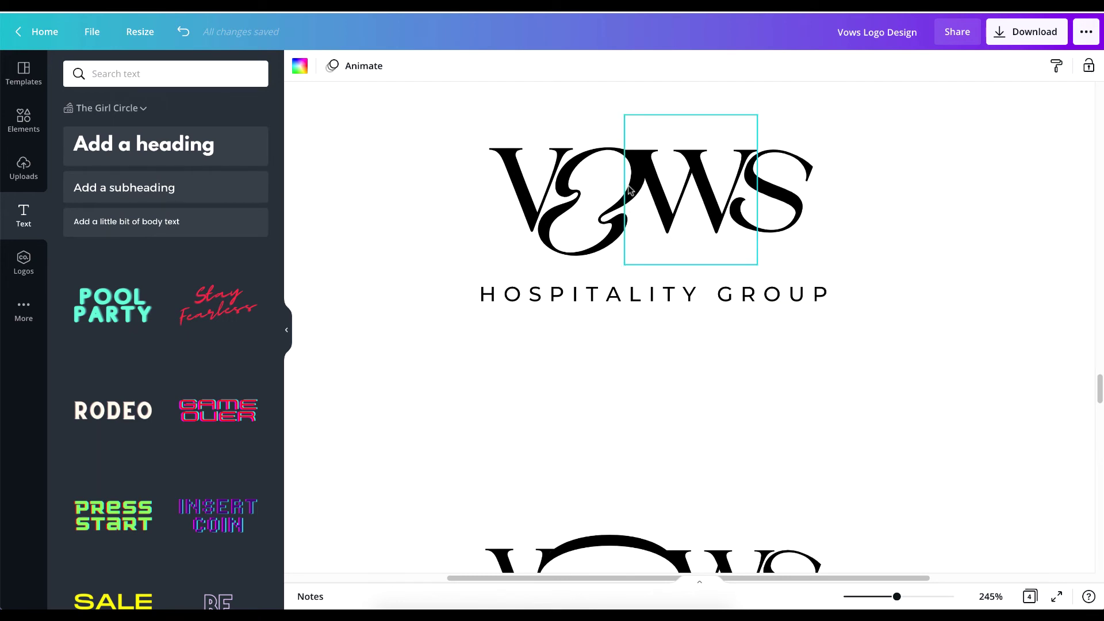
{"action": "scroll", "coordinate": [615, 263], "scroll_direction": "up", "scroll_amount": 1}
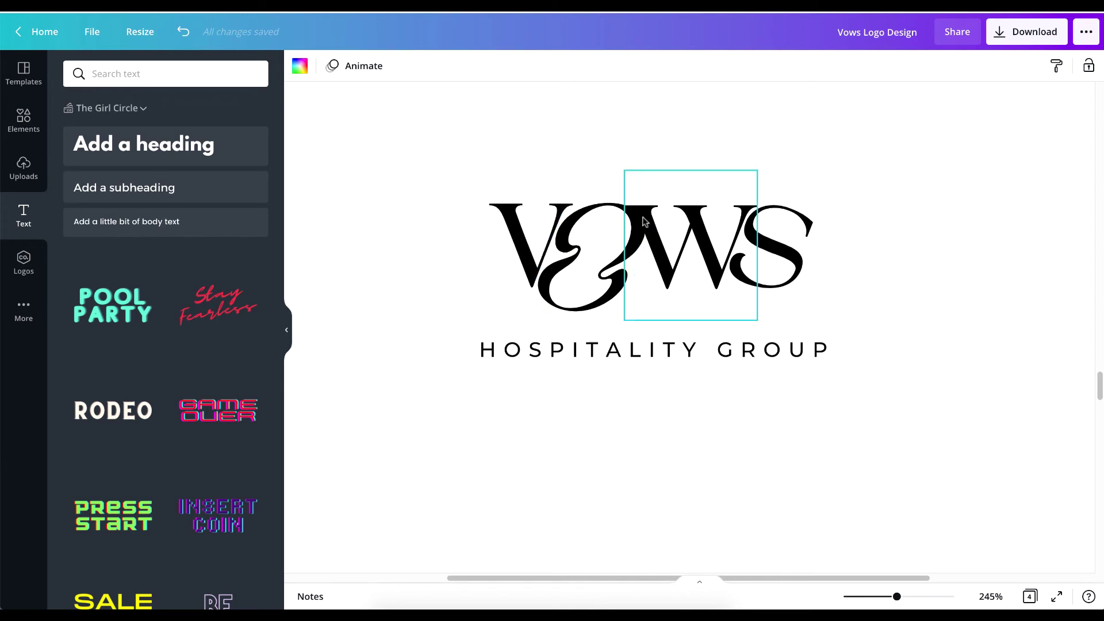
{"action": "scroll", "coordinate": [707, 251], "scroll_direction": "up", "scroll_amount": 7}
{"action": "scroll", "coordinate": [705, 254], "scroll_direction": "down", "scroll_amount": 6}
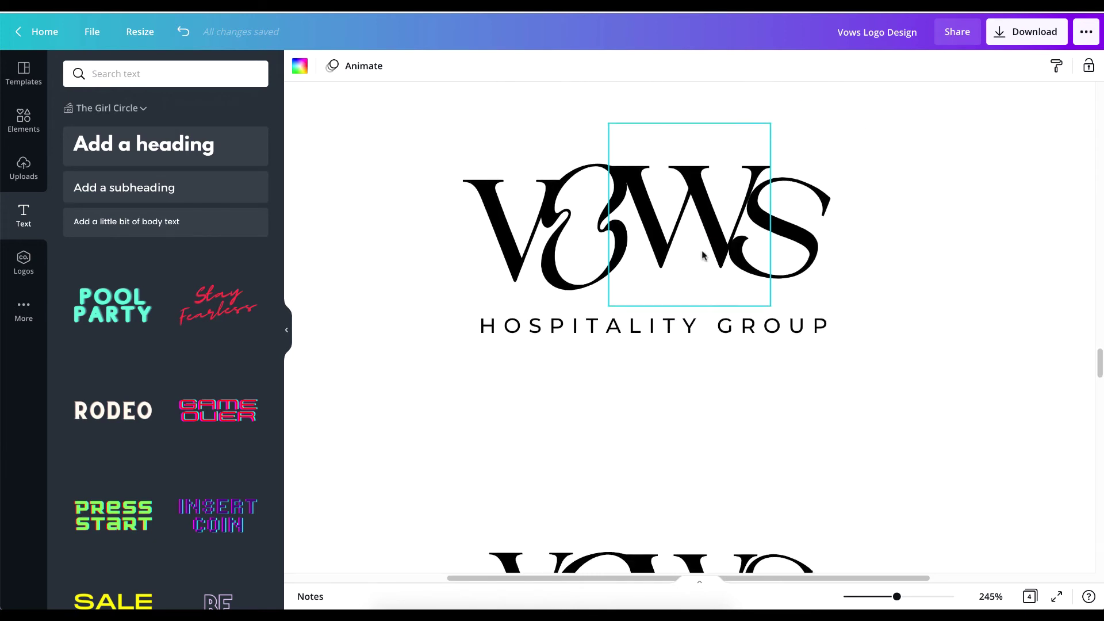
{"action": "scroll", "coordinate": [702, 254], "scroll_direction": "down", "scroll_amount": 1}
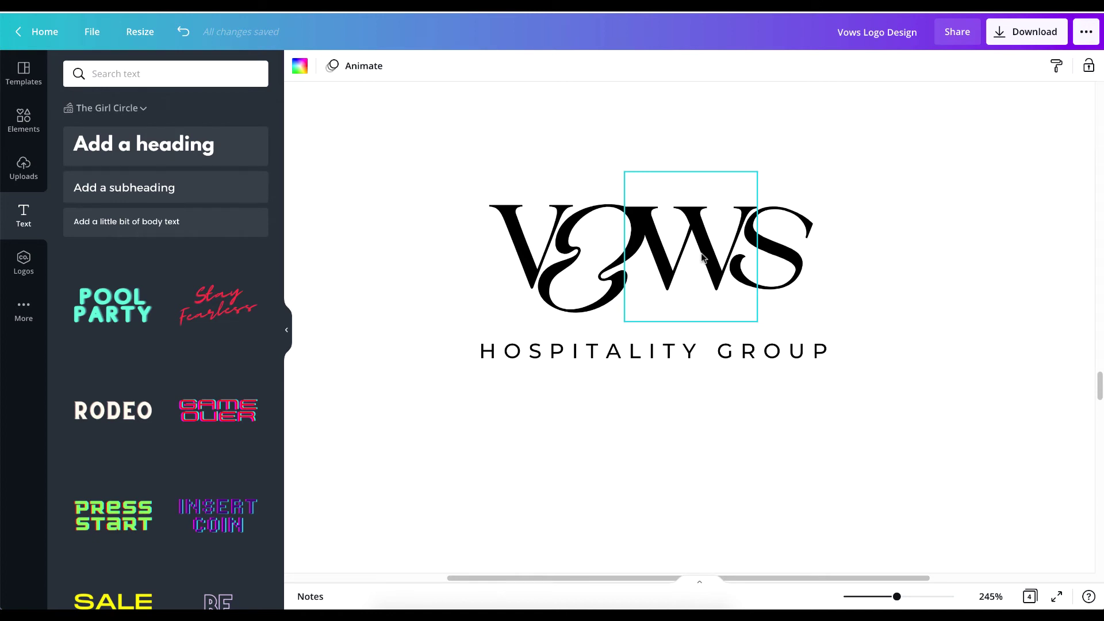
{"action": "scroll", "coordinate": [702, 257], "scroll_direction": "down", "scroll_amount": 2}
{"action": "scroll", "coordinate": [701, 261], "scroll_direction": "up", "scroll_amount": 5}
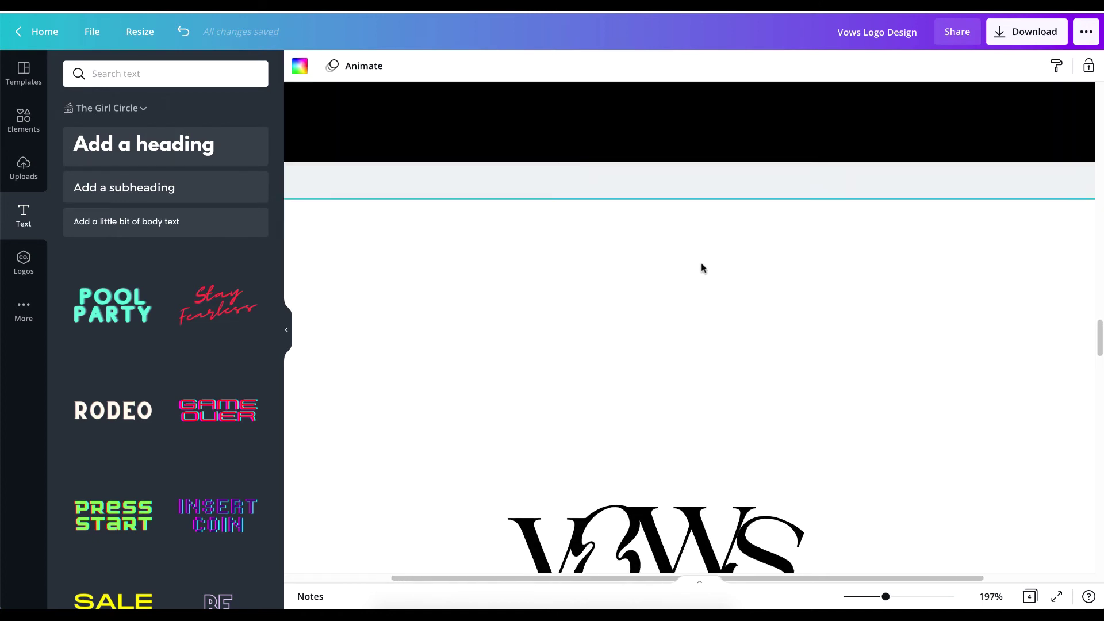
- Clear the old element search, add a circle shape to the logo page and scale it down
{"action": "scroll", "coordinate": [701, 266], "scroll_direction": "down", "scroll_amount": 5}
{"action": "scroll", "coordinate": [702, 264], "scroll_direction": "up", "scroll_amount": 1}
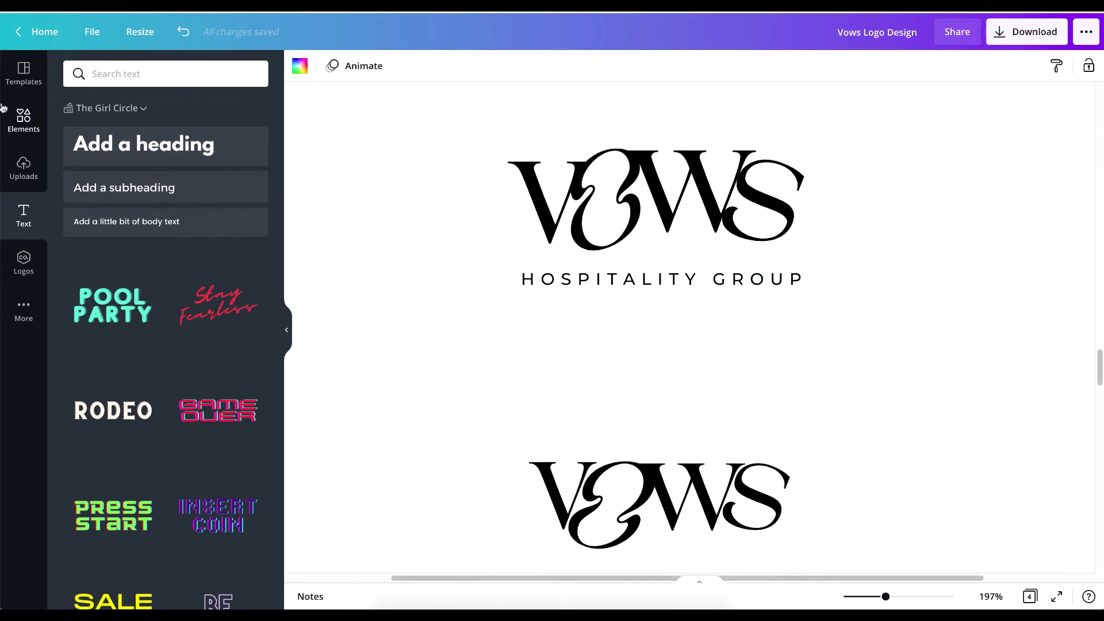
{"action": "left_click", "coordinate": [19, 134]}
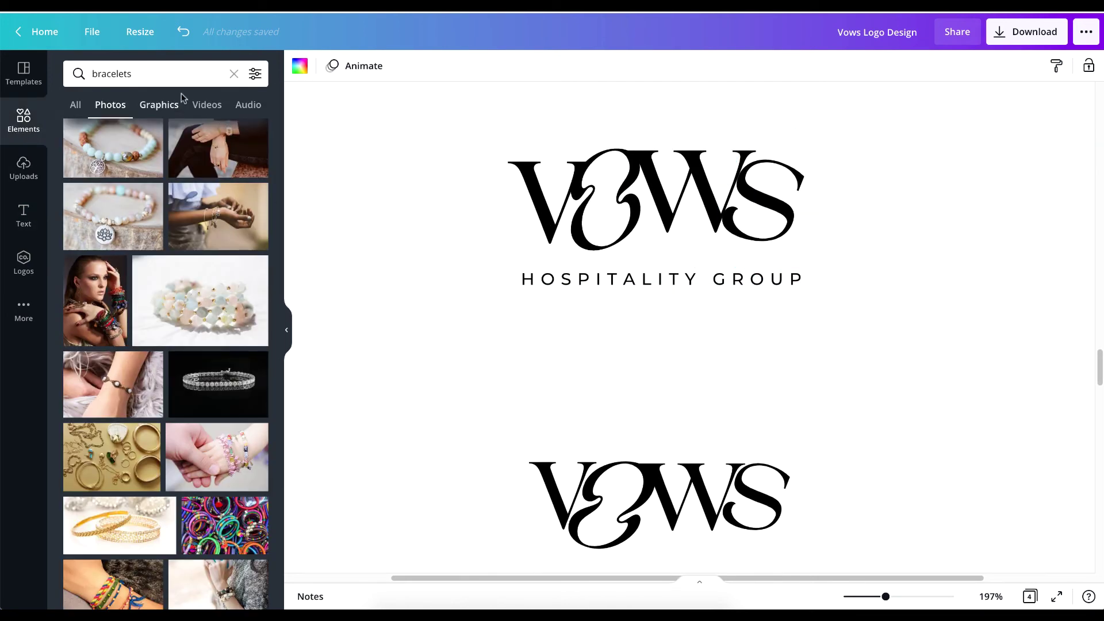
{"action": "left_click", "coordinate": [234, 75]}
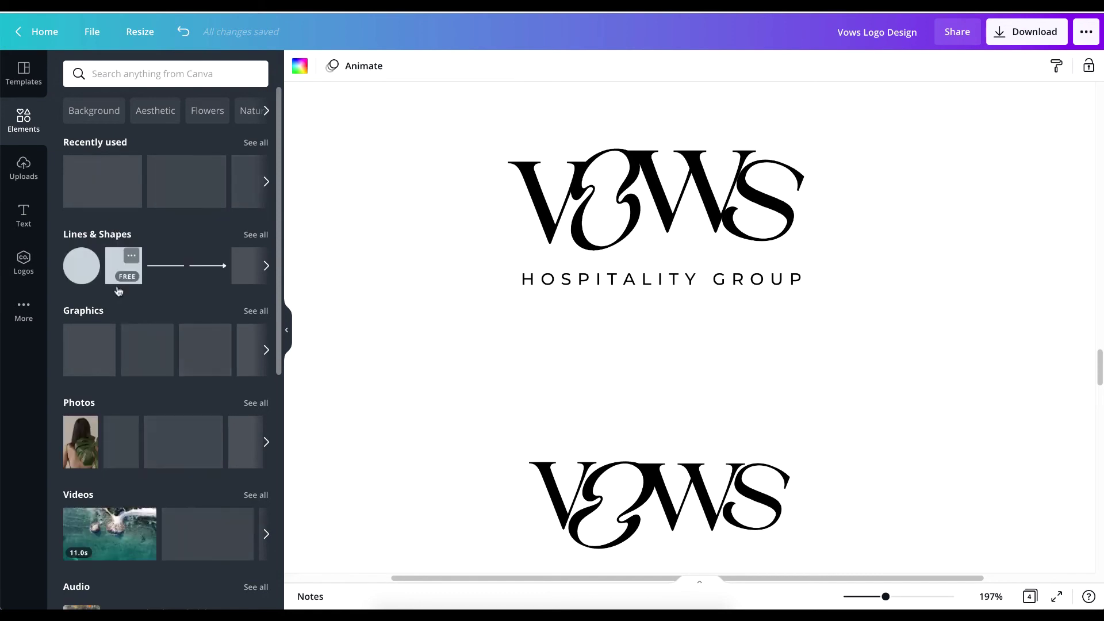
{"action": "left_click", "coordinate": [75, 269]}
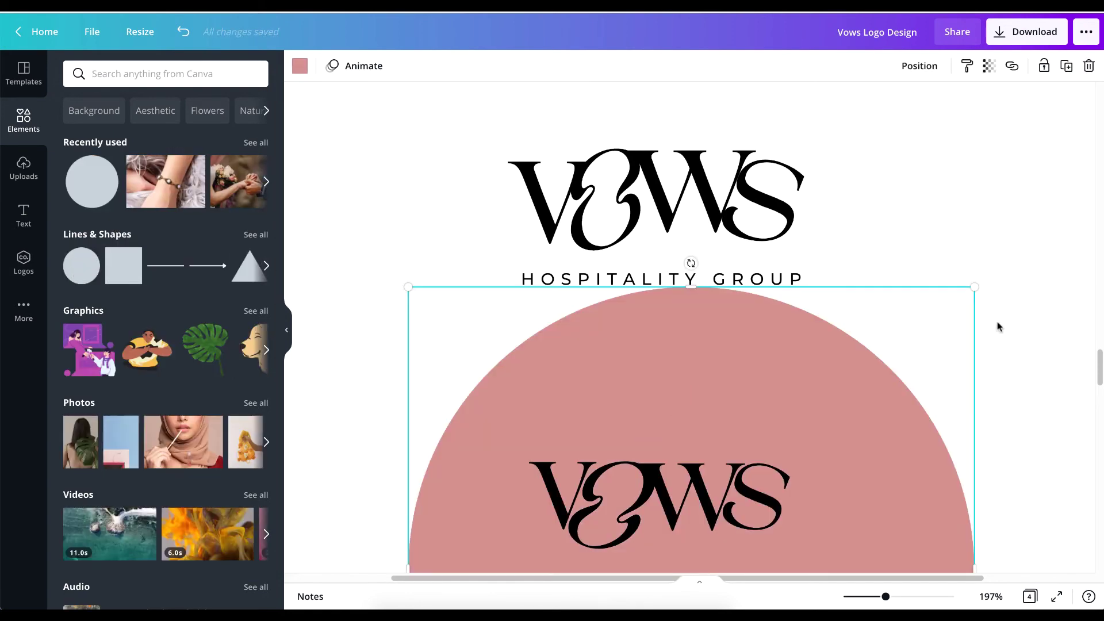
{"action": "left_click_drag", "start_coordinate": [973, 284], "coordinate": [713, 443]}
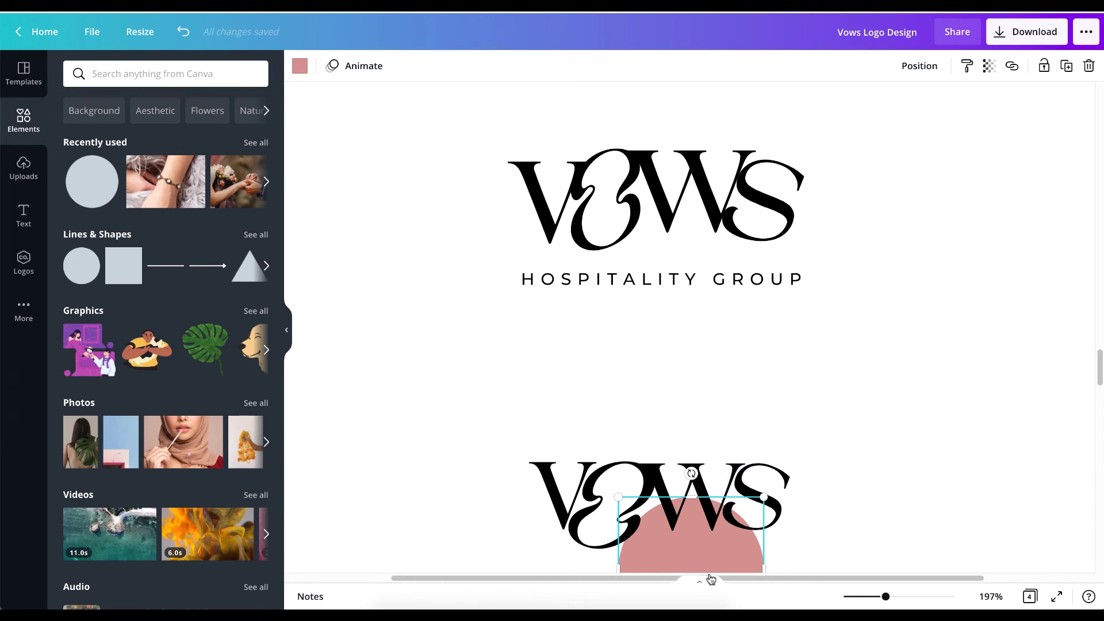
- Squash the circle into a tall, narrow oval and shrink it in the gap between the upper two logos
{"action": "left_click", "coordinate": [918, 553]}
{"action": "scroll", "coordinate": [828, 498], "scroll_direction": "down", "scroll_amount": 3}
{"action": "left_click_drag", "start_coordinate": [720, 478], "coordinate": [812, 229]}
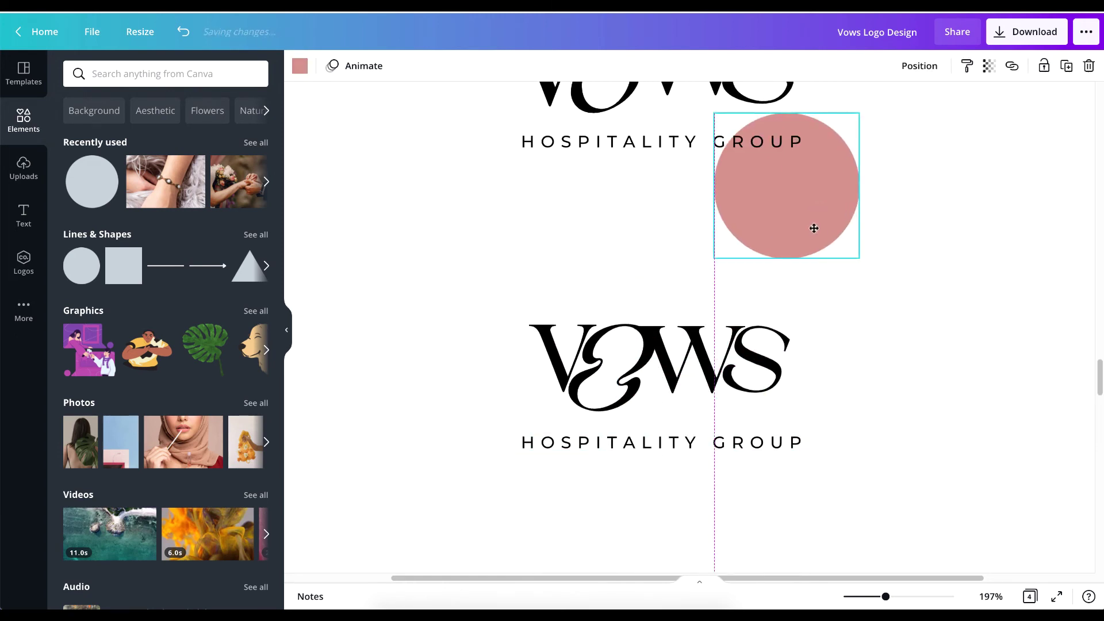
{"action": "left_click_drag", "start_coordinate": [859, 190], "coordinate": [788, 190]}
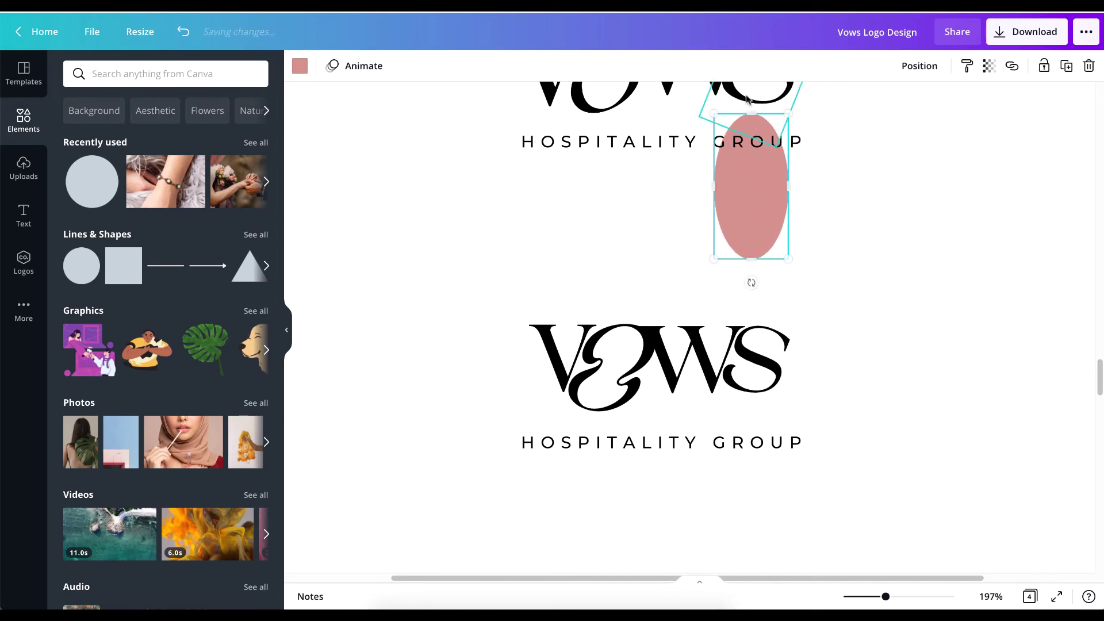
{"action": "left_click", "coordinate": [785, 115]}
{"action": "left_click", "coordinate": [780, 155]}
{"action": "left_click_drag", "start_coordinate": [786, 115], "coordinate": [761, 233]}
{"action": "scroll", "coordinate": [805, 323], "scroll_direction": "up", "scroll_amount": 3}
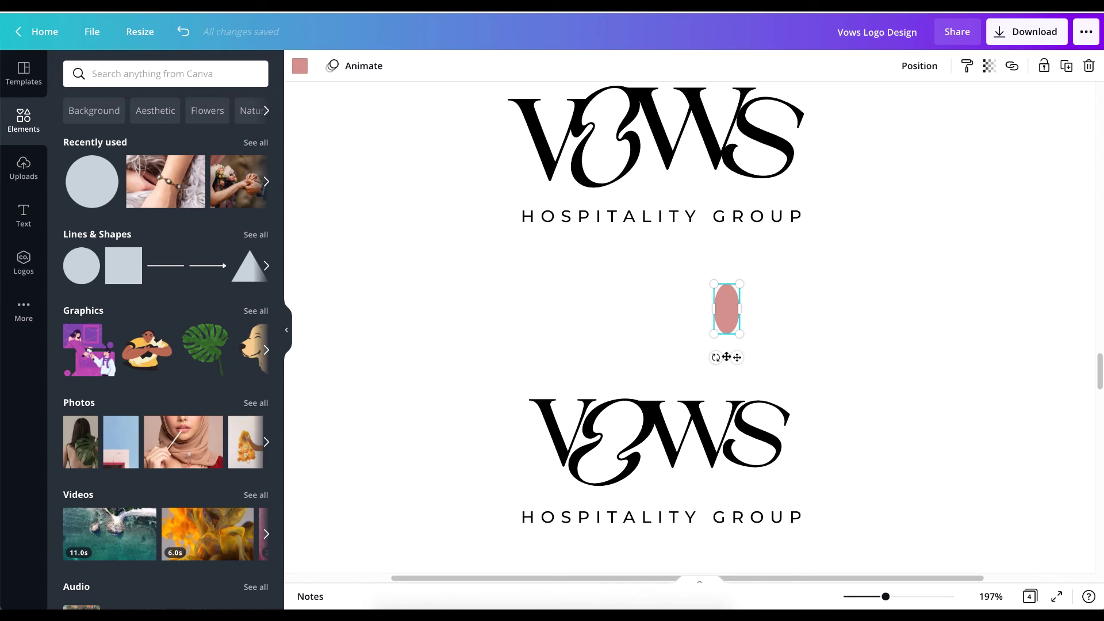
- Tilt the oval diagonally, place it inside the lower bowl of the uppermost wordmark's O and widen it to suit the bowl
{"action": "left_click_drag", "start_coordinate": [735, 354], "coordinate": [561, 184]}
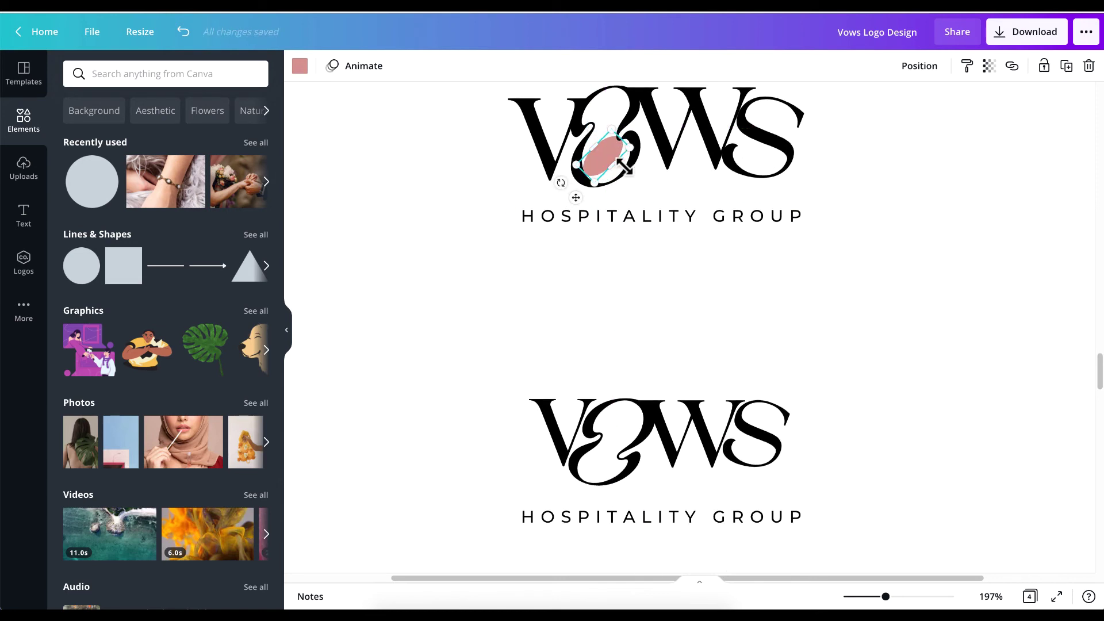
{"action": "scroll", "coordinate": [626, 187], "scroll_direction": "up", "scroll_amount": 1}
{"action": "scroll", "coordinate": [627, 188], "scroll_direction": "up", "scroll_amount": 5}
{"action": "scroll", "coordinate": [622, 208], "scroll_direction": "up", "scroll_amount": 4}
{"action": "scroll", "coordinate": [598, 223], "scroll_direction": "left", "scroll_amount": 2}
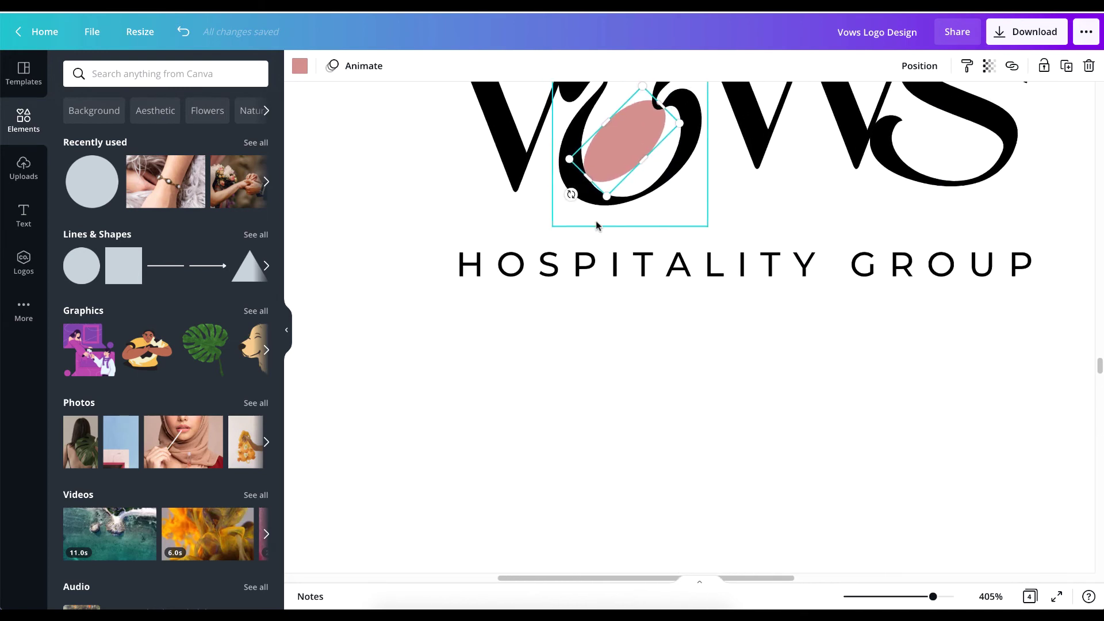
{"action": "scroll", "coordinate": [641, 195], "scroll_direction": "up", "scroll_amount": 1}
{"action": "left_click_drag", "start_coordinate": [666, 233], "coordinate": [642, 223]}
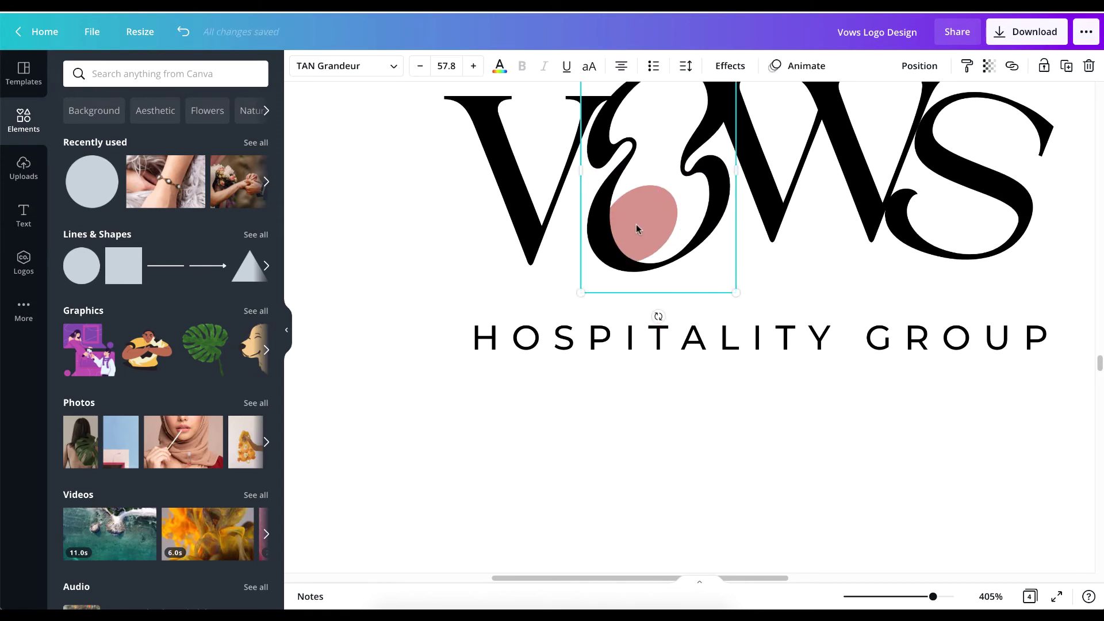
- Undo the accidental move of the letter O and bring the oval in front of the letter
{"action": "key", "text": "ctrl+z"}
{"action": "left_click", "coordinate": [633, 228]}
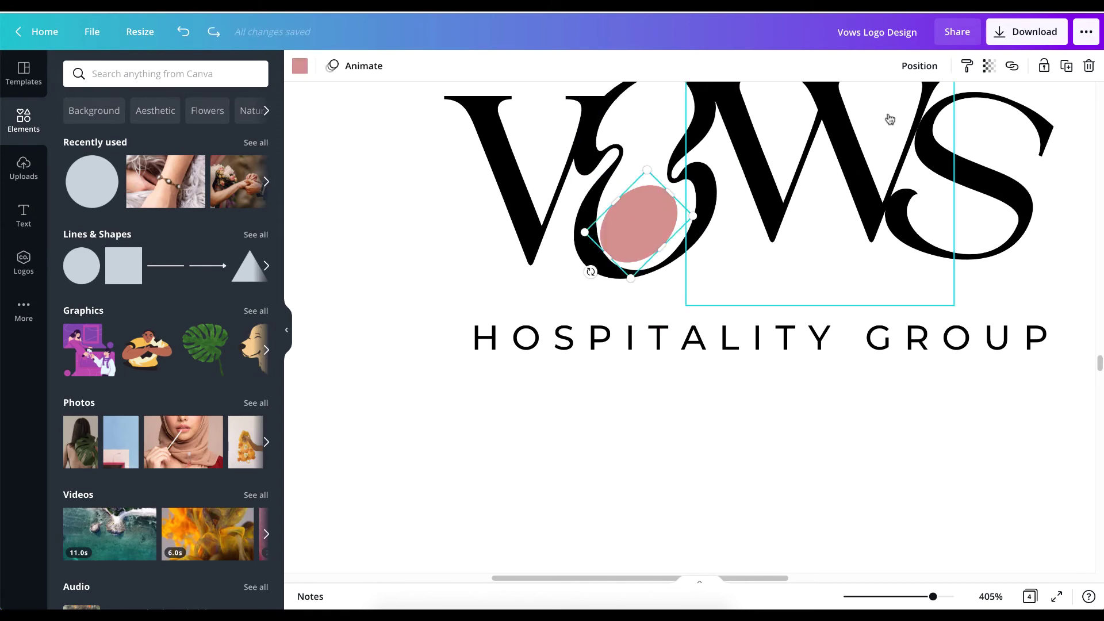
{"action": "left_click", "coordinate": [919, 66]}
{"action": "left_click", "coordinate": [753, 131]}
{"action": "left_click", "coordinate": [650, 388]}
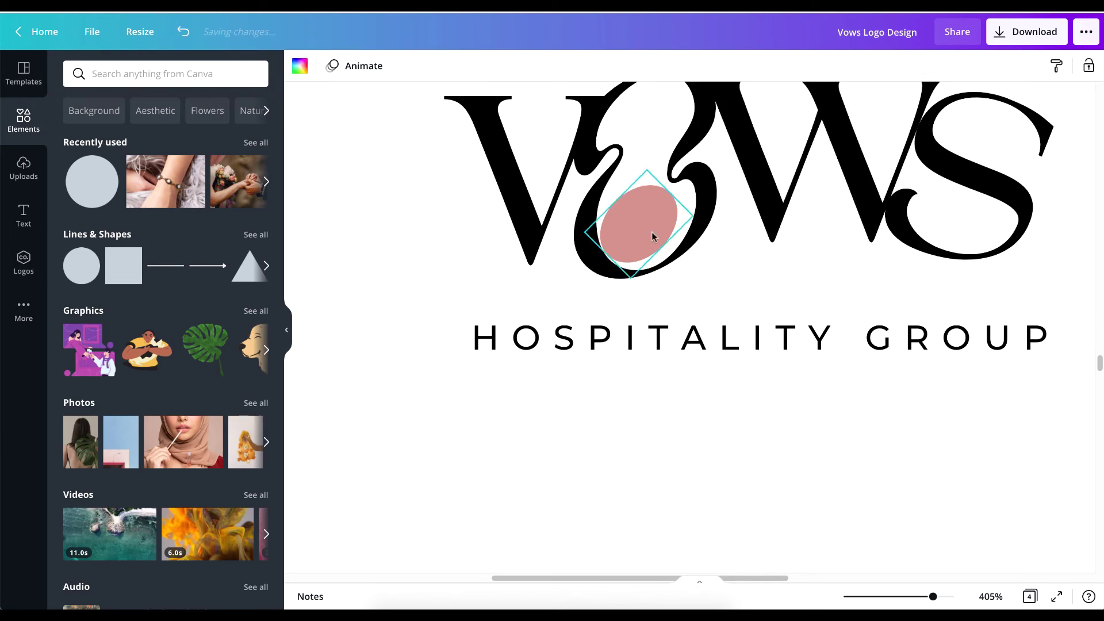
- Centre the oval within the lower bowl of the O and shrink it slightly, leaving an even gap around it
{"action": "left_click_drag", "start_coordinate": [653, 221], "coordinate": [661, 215]}
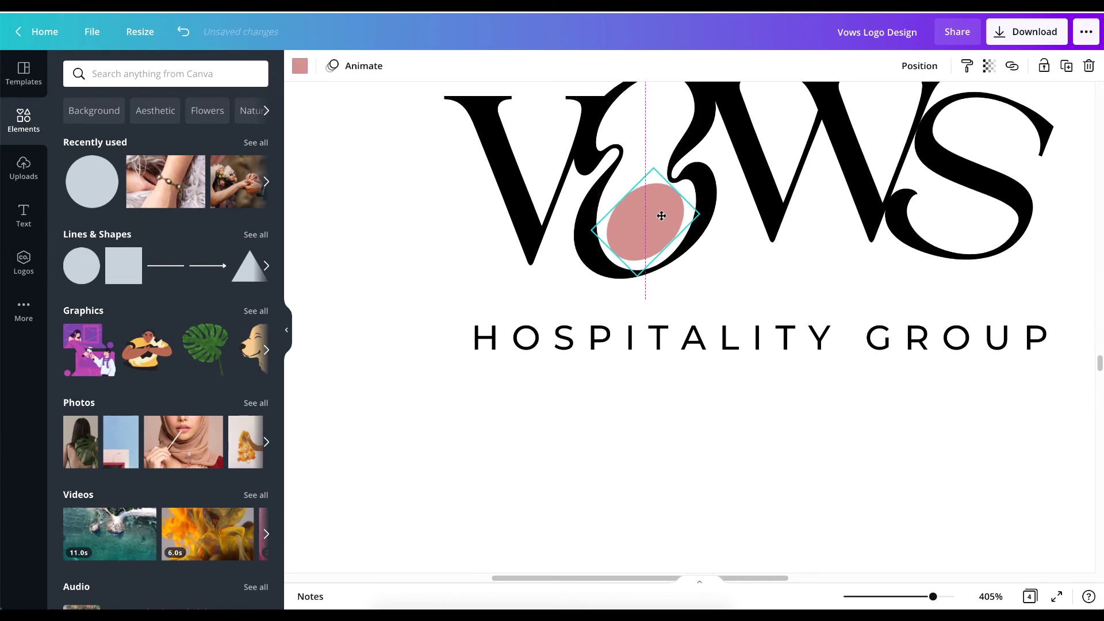
{"action": "left_click", "coordinate": [747, 411]}
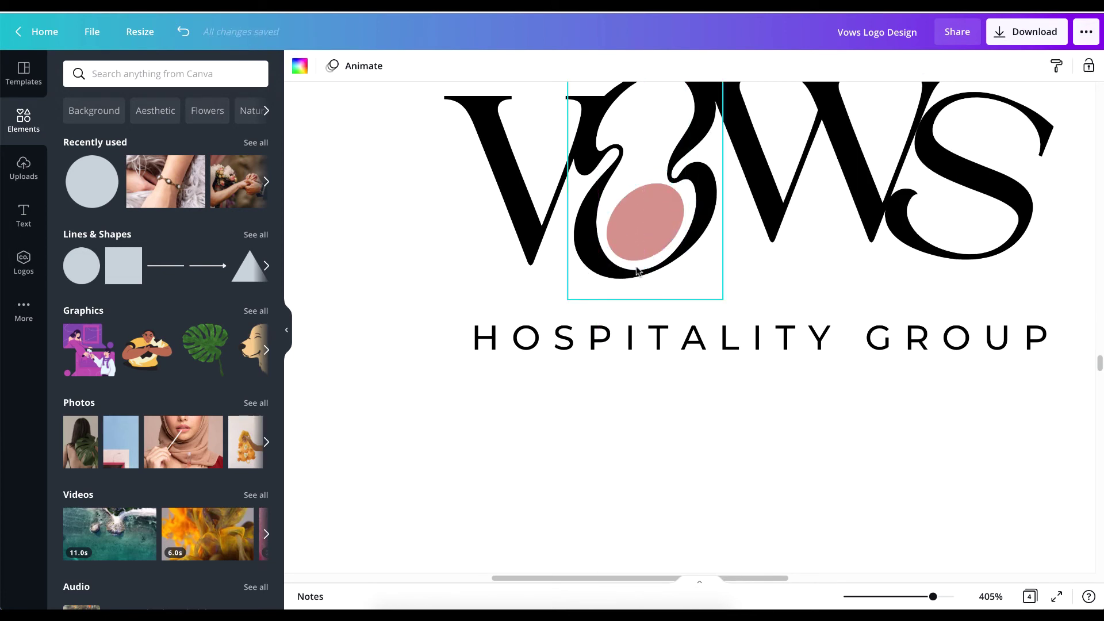
{"action": "left_click", "coordinate": [622, 224]}
{"action": "left_click_drag", "start_coordinate": [655, 163], "coordinate": [652, 170]}
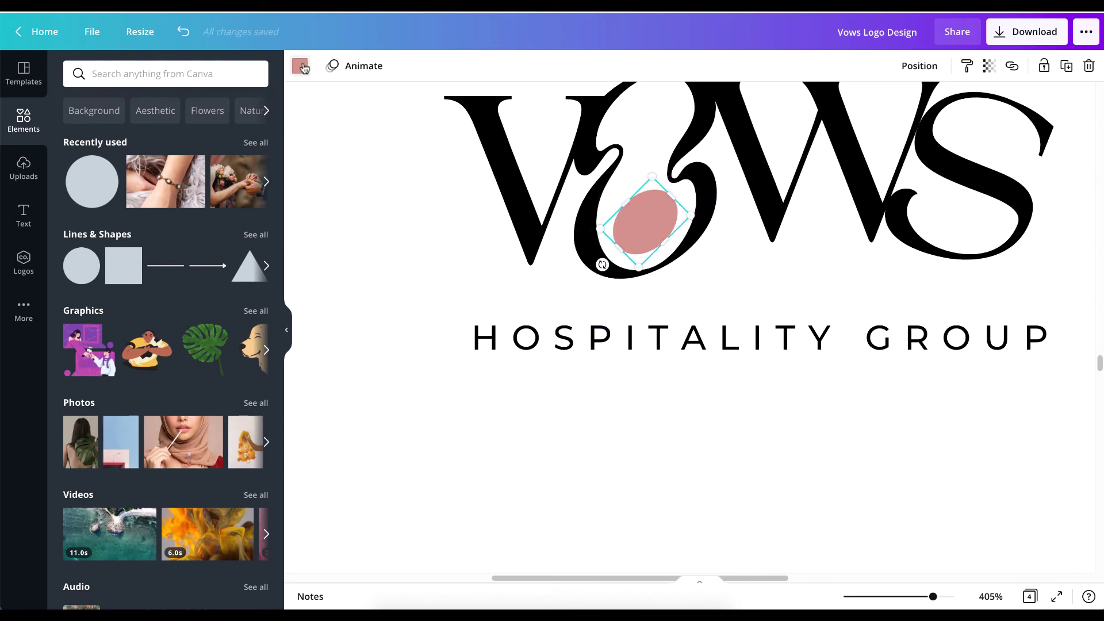
- Fill the oval inside the O with black
{"action": "left_click", "coordinate": [300, 67]}
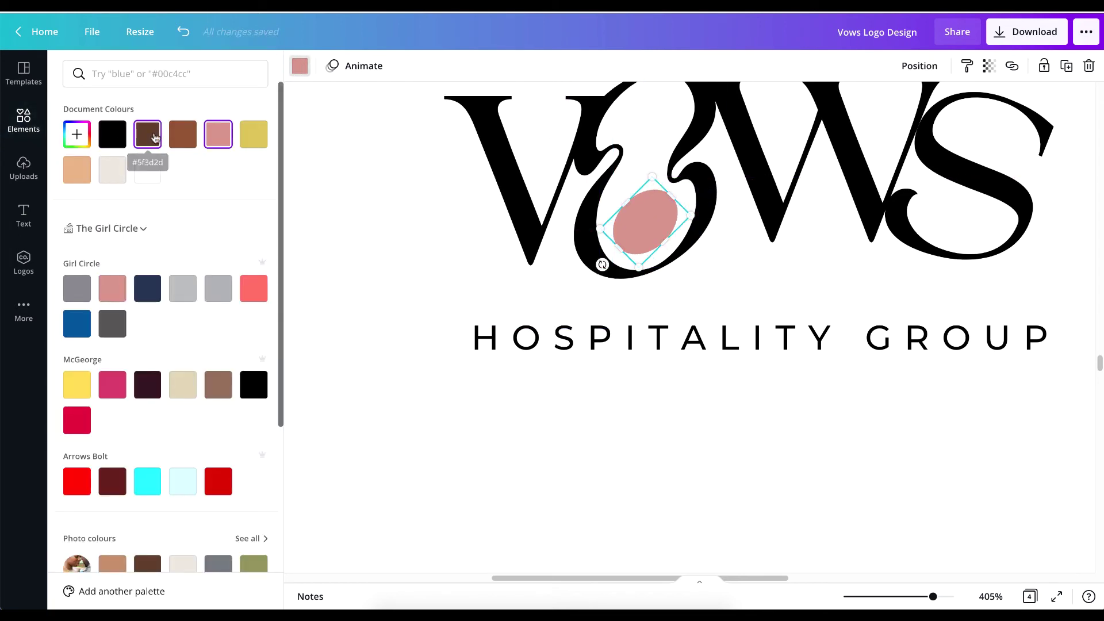
{"action": "left_click", "coordinate": [154, 137]}
{"action": "left_click", "coordinate": [123, 138]}
{"action": "left_click", "coordinate": [530, 422]}
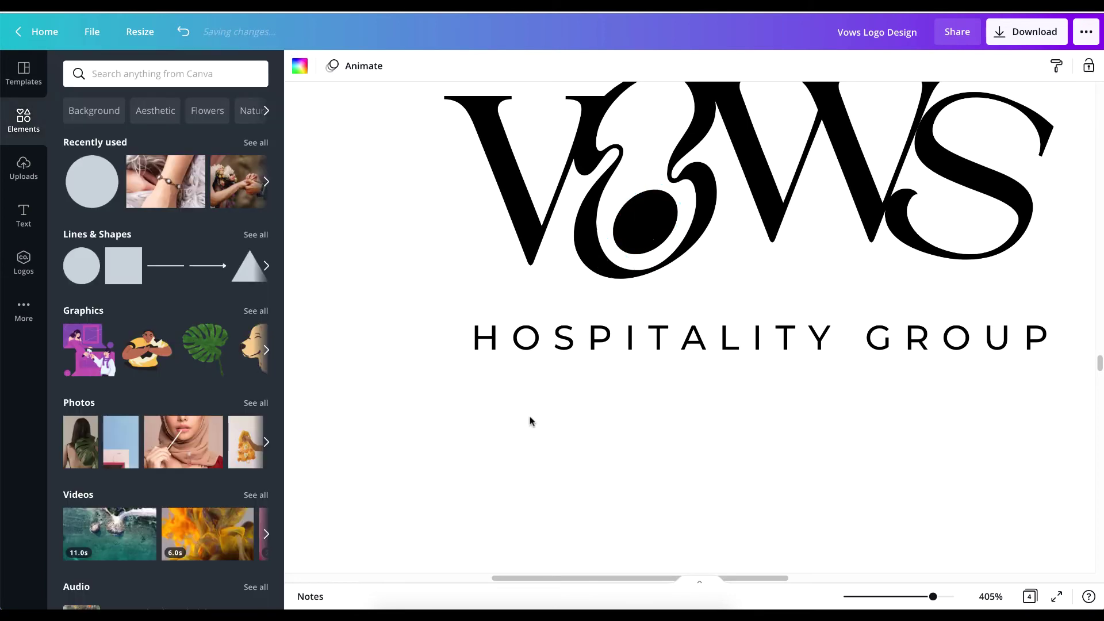
- Add a plain line and centre it horizontally beneath the uppermost logo's "HOSPITALITY GROUP" tagline
{"action": "scroll", "coordinate": [557, 437], "scroll_direction": "down", "scroll_amount": 10}
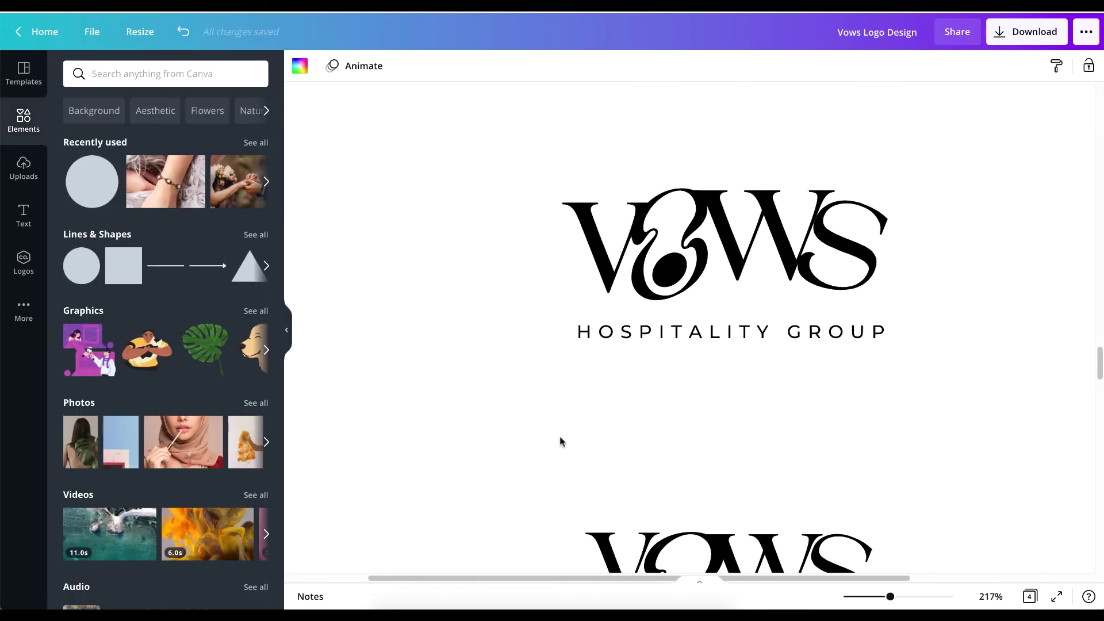
{"action": "scroll", "coordinate": [561, 441], "scroll_direction": "down", "scroll_amount": 3}
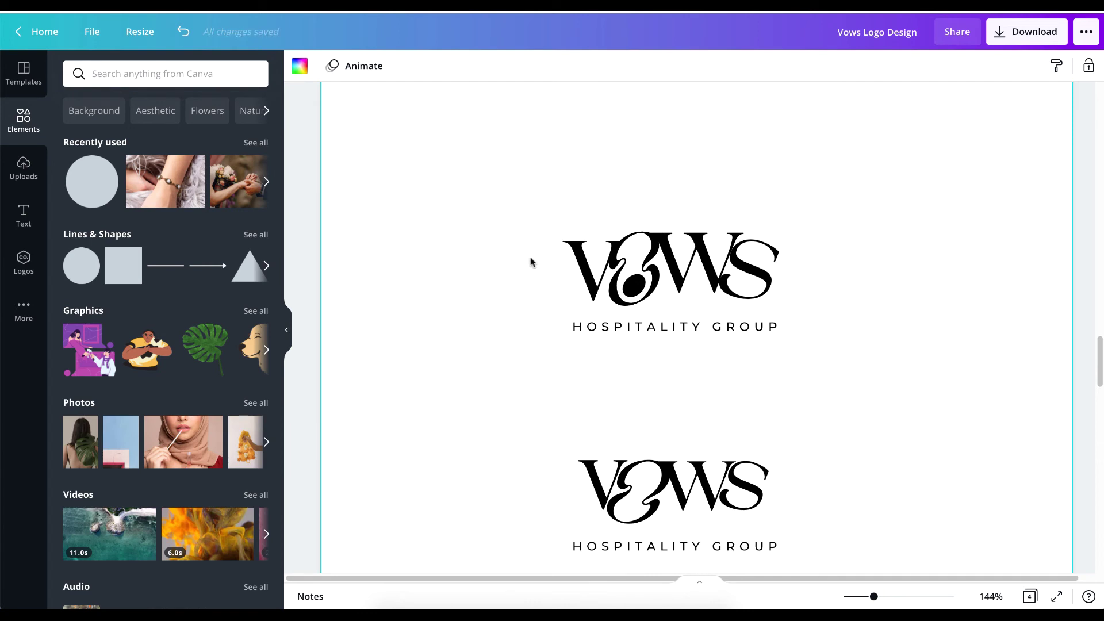
{"action": "scroll", "coordinate": [623, 320], "scroll_direction": "up", "scroll_amount": 8}
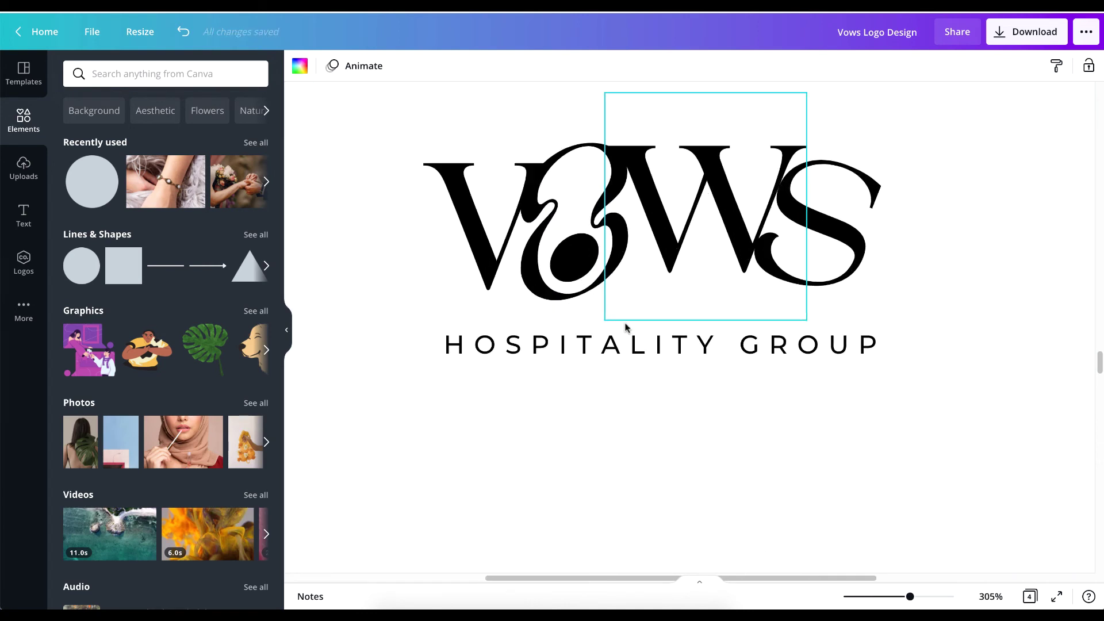
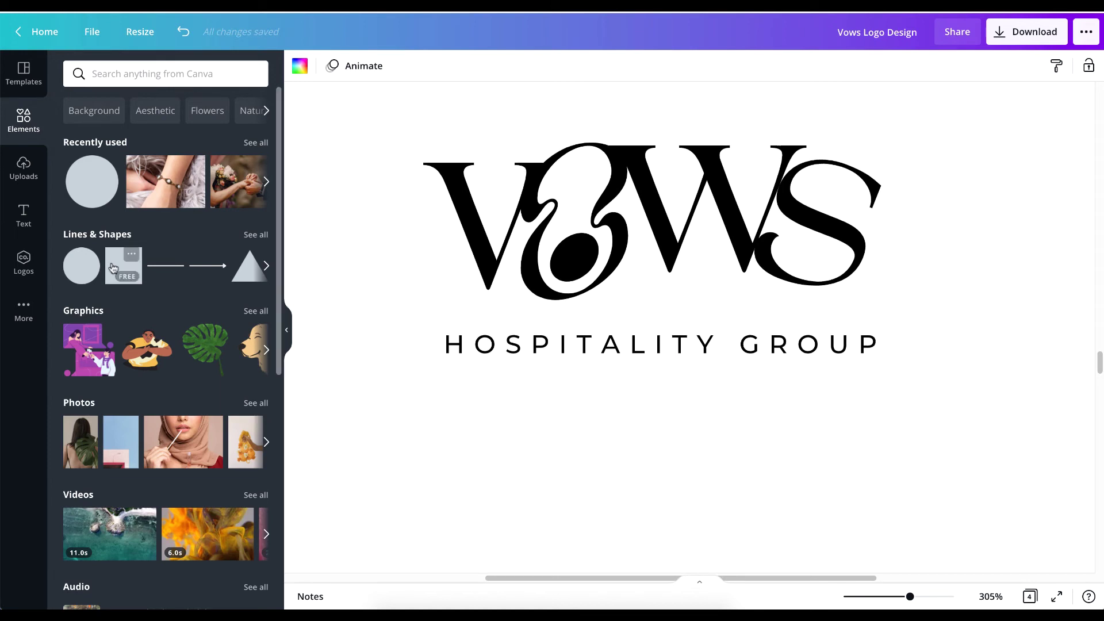
{"action": "left_click", "coordinate": [165, 267]}
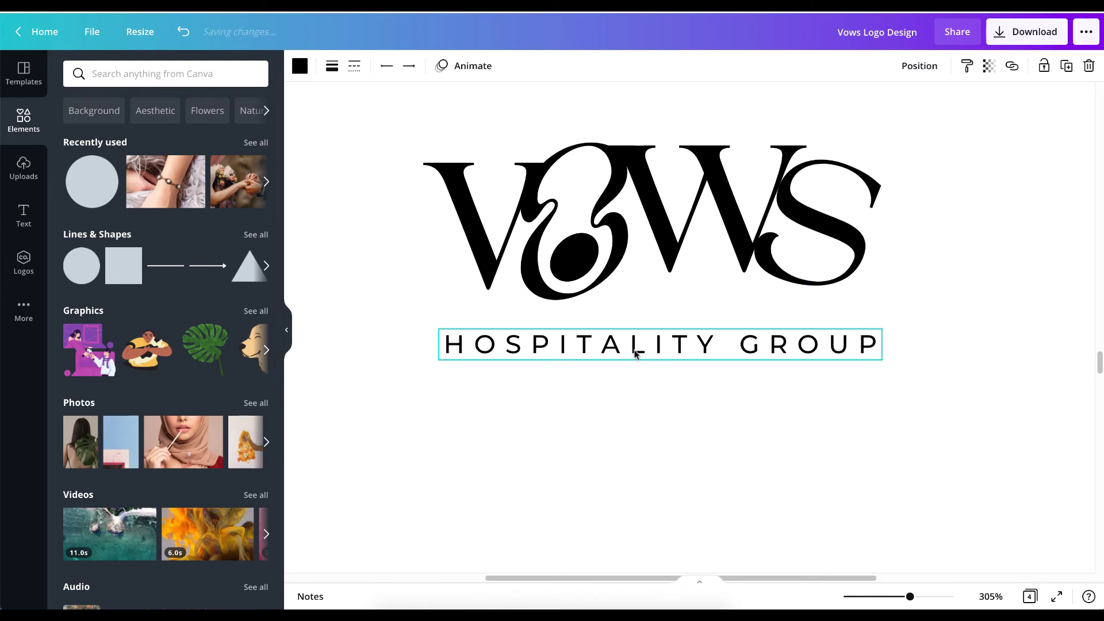
{"action": "scroll", "coordinate": [635, 354], "scroll_direction": "down", "scroll_amount": 5}
{"action": "left_click_drag", "start_coordinate": [862, 469], "coordinate": [688, 380]}
{"action": "left_click", "coordinate": [796, 380]}
{"action": "scroll", "coordinate": [684, 382], "scroll_direction": "up", "scroll_amount": 5}
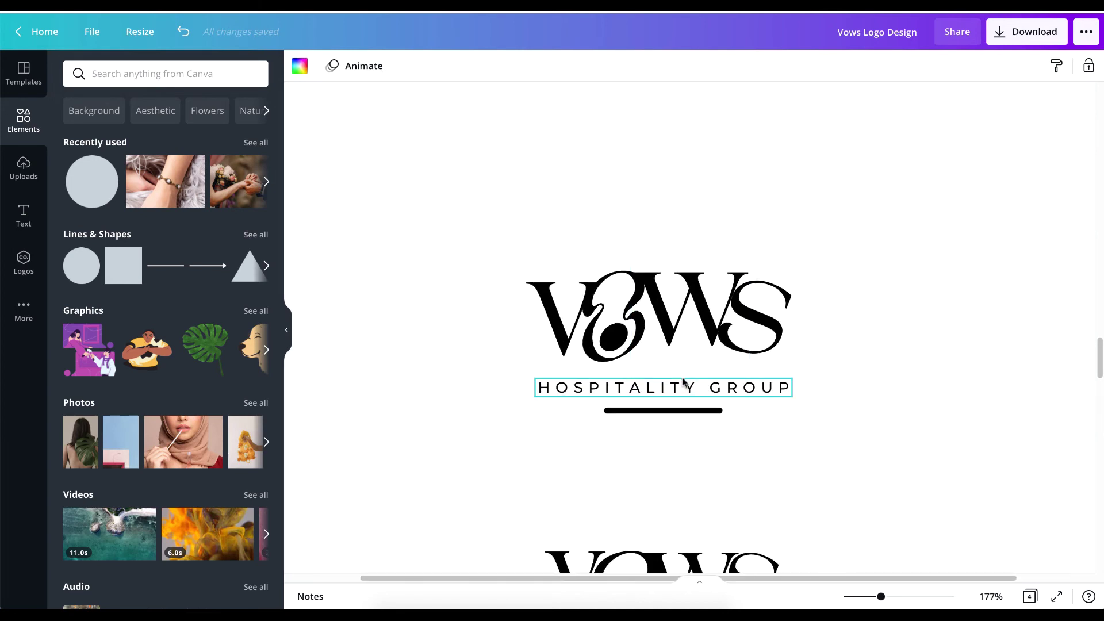
- Give the line beneath the uppermost tagline square ends
{"action": "scroll", "coordinate": [684, 374], "scroll_direction": "down", "scroll_amount": 1}
{"action": "left_click", "coordinate": [681, 351]}
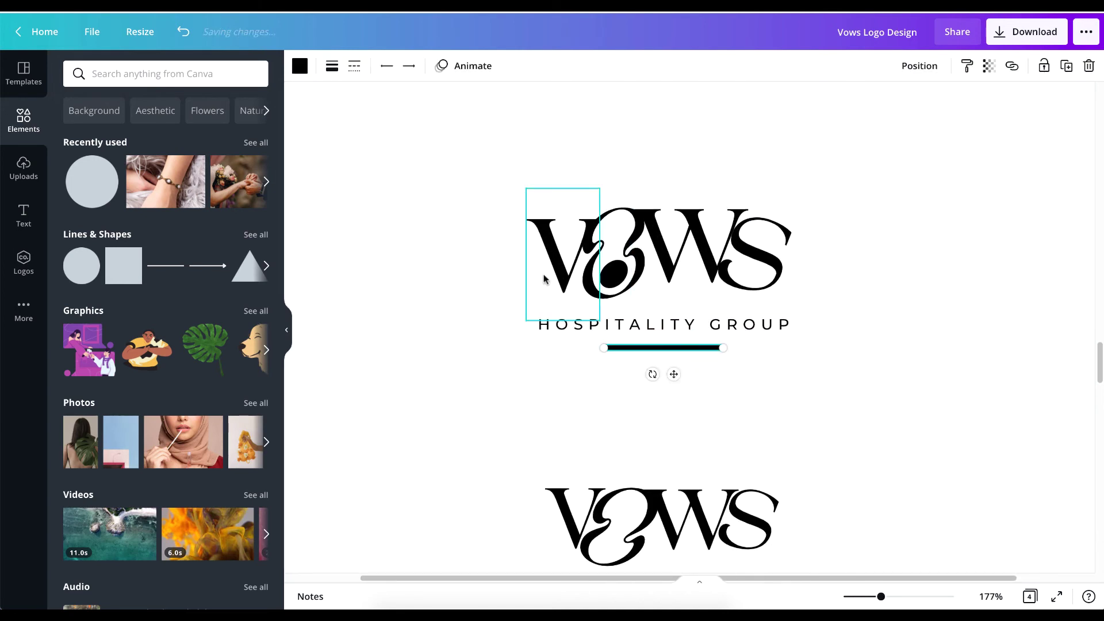
{"action": "left_click", "coordinate": [354, 66]}
{"action": "left_click", "coordinate": [401, 113]}
{"action": "left_click", "coordinate": [712, 375]}
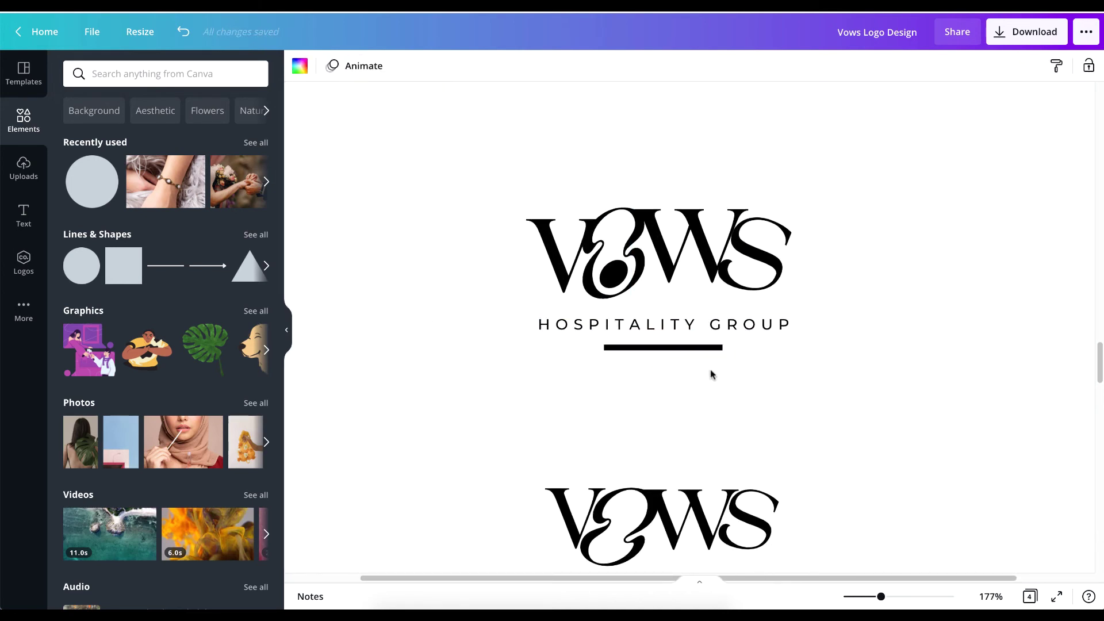
- Lengthen the line evenly on both sides to about two-thirds of the tagline's width and set its weight to 2
{"action": "left_click", "coordinate": [703, 351]}
{"action": "left_click_drag", "start_coordinate": [724, 348], "coordinate": [748, 348]}
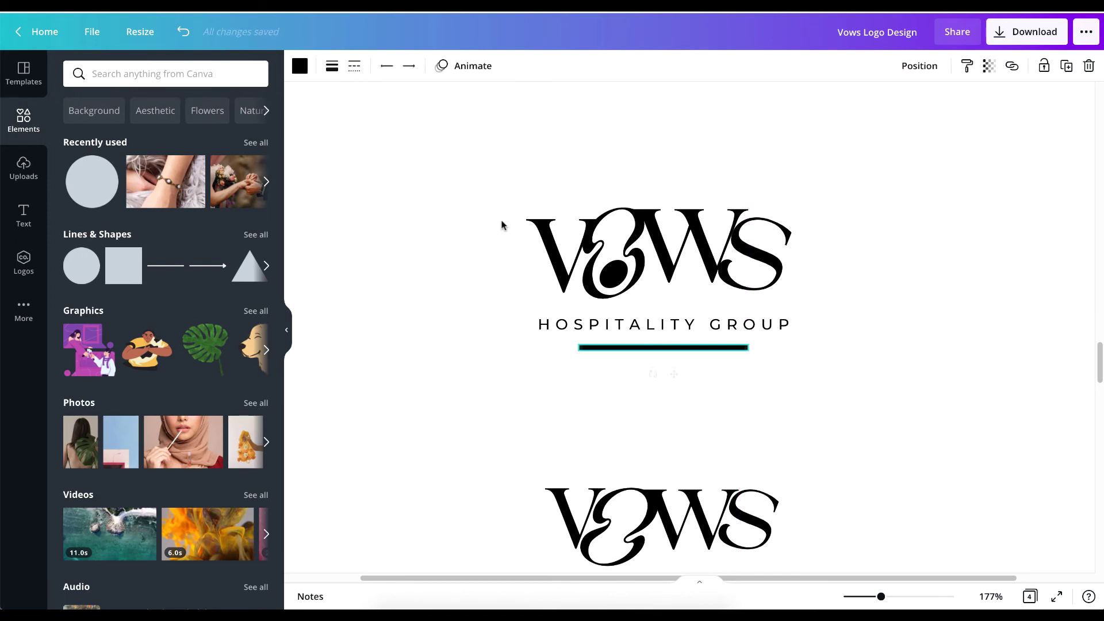
{"action": "left_click", "coordinate": [332, 67]}
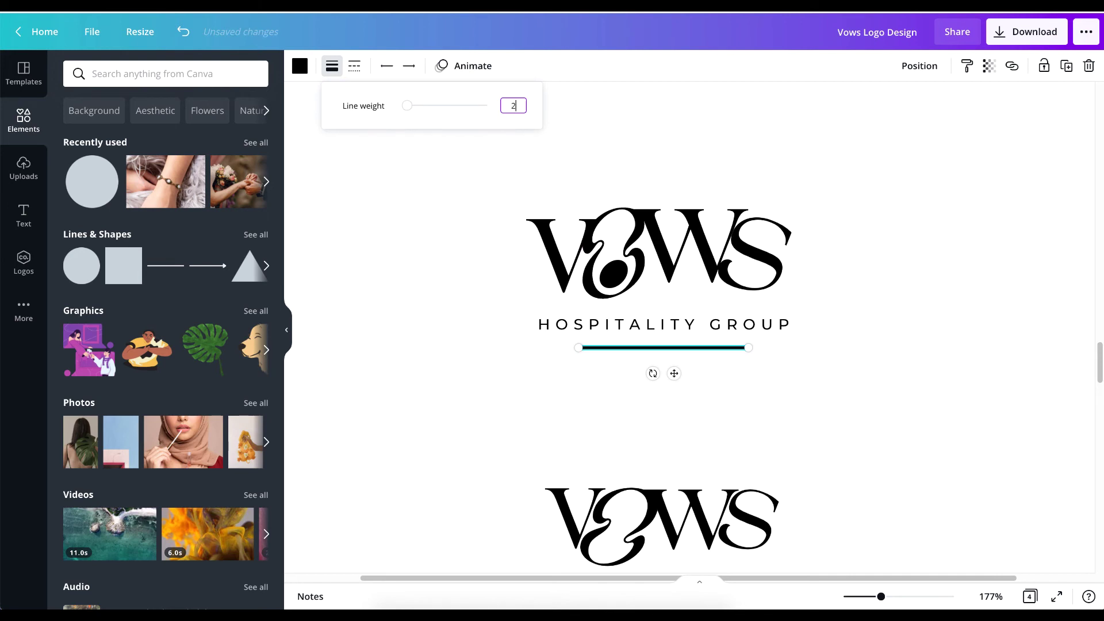
{"action": "left_click", "coordinate": [1011, 321]}
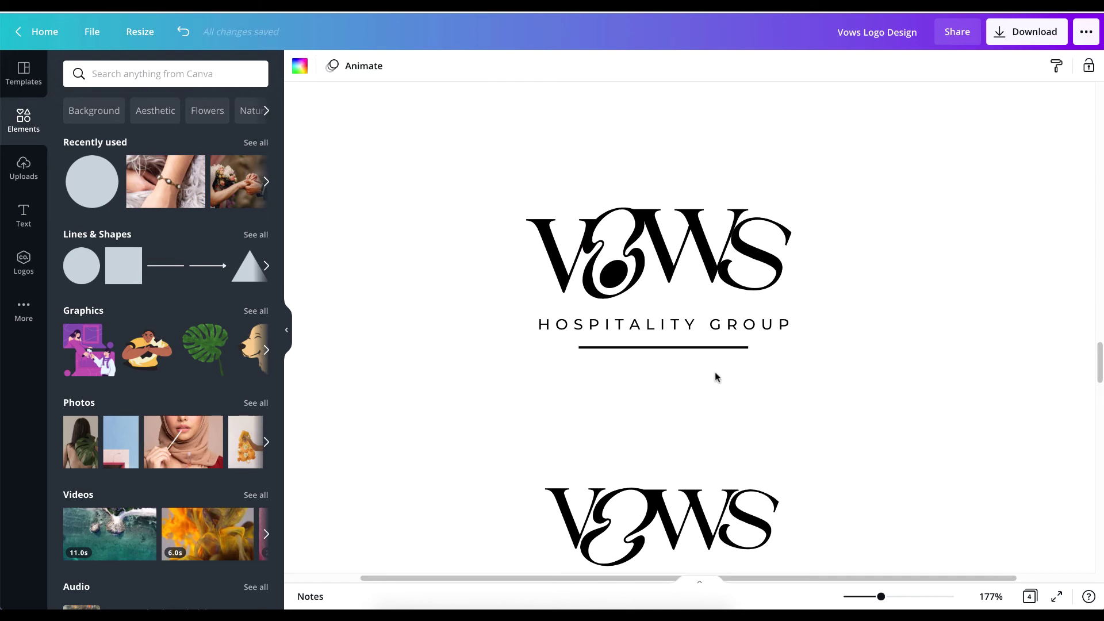
- Copy the middle VOWS logo together with its "HOSPITALITY GROUP" tagline
{"action": "scroll", "coordinate": [709, 379], "scroll_direction": "down", "scroll_amount": 5}
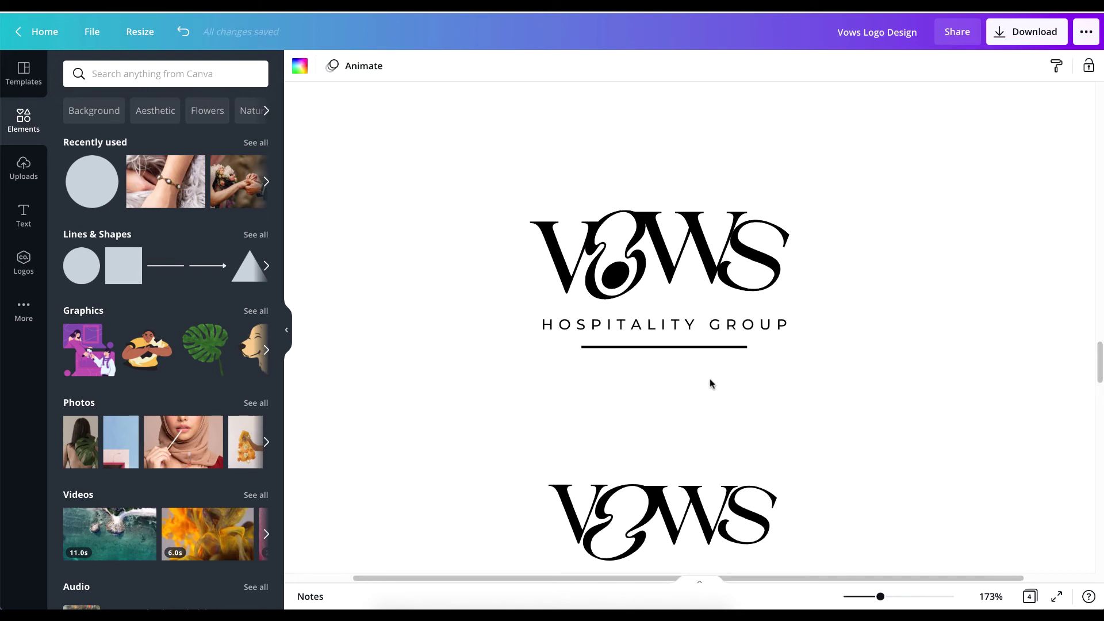
{"action": "scroll", "coordinate": [713, 386], "scroll_direction": "down", "scroll_amount": 4}
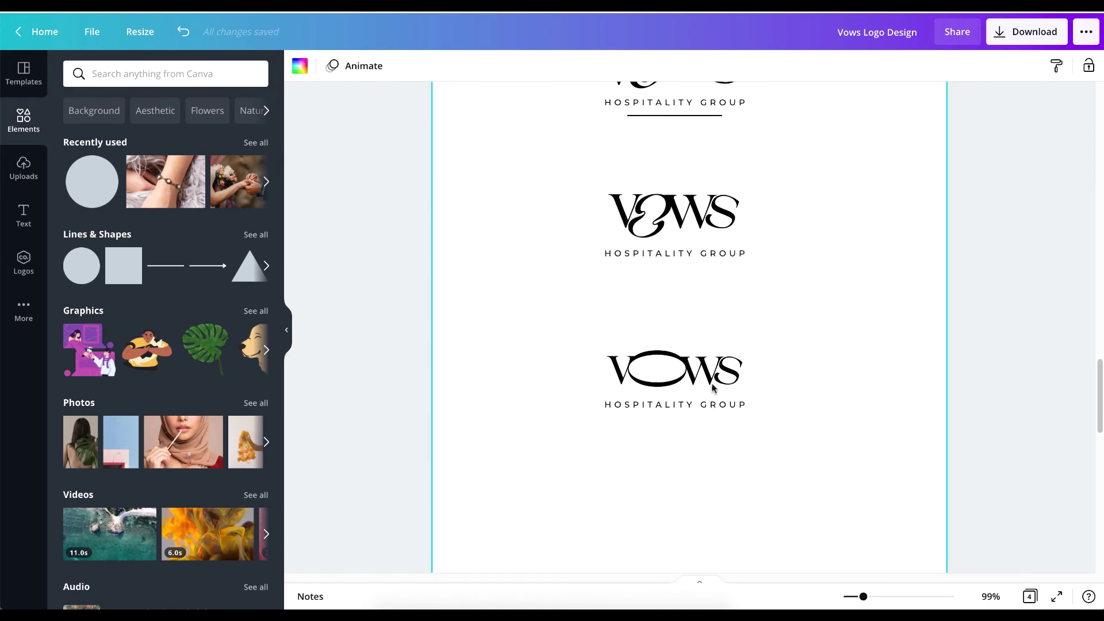
{"action": "scroll", "coordinate": [718, 382], "scroll_direction": "up", "scroll_amount": 1}
{"action": "scroll", "coordinate": [799, 339], "scroll_direction": "up", "scroll_amount": 1}
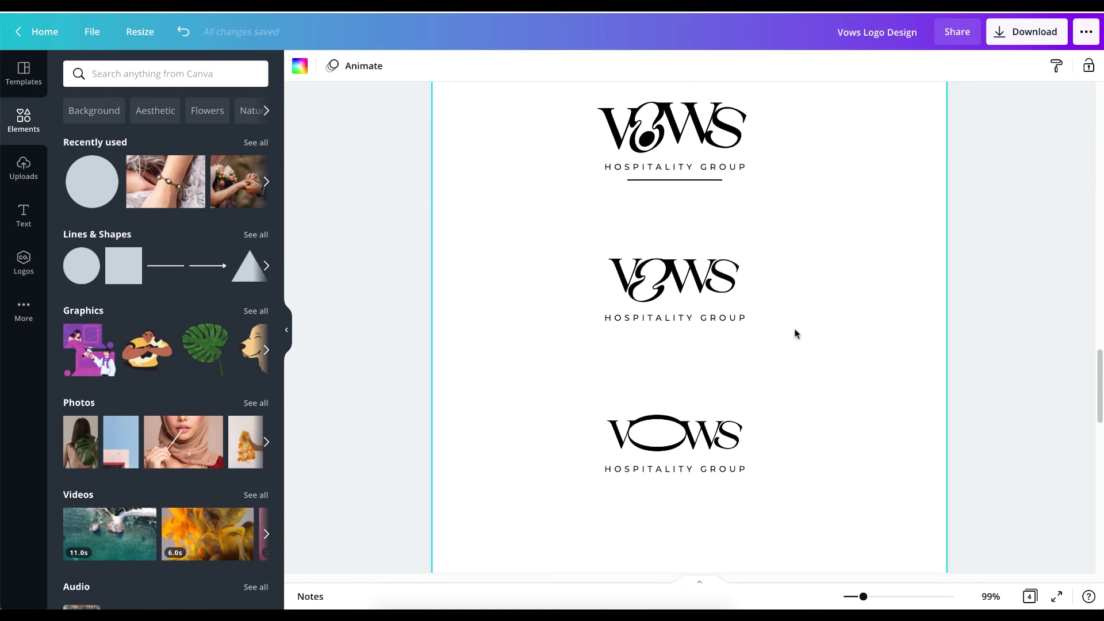
{"action": "left_click", "coordinate": [727, 321]}
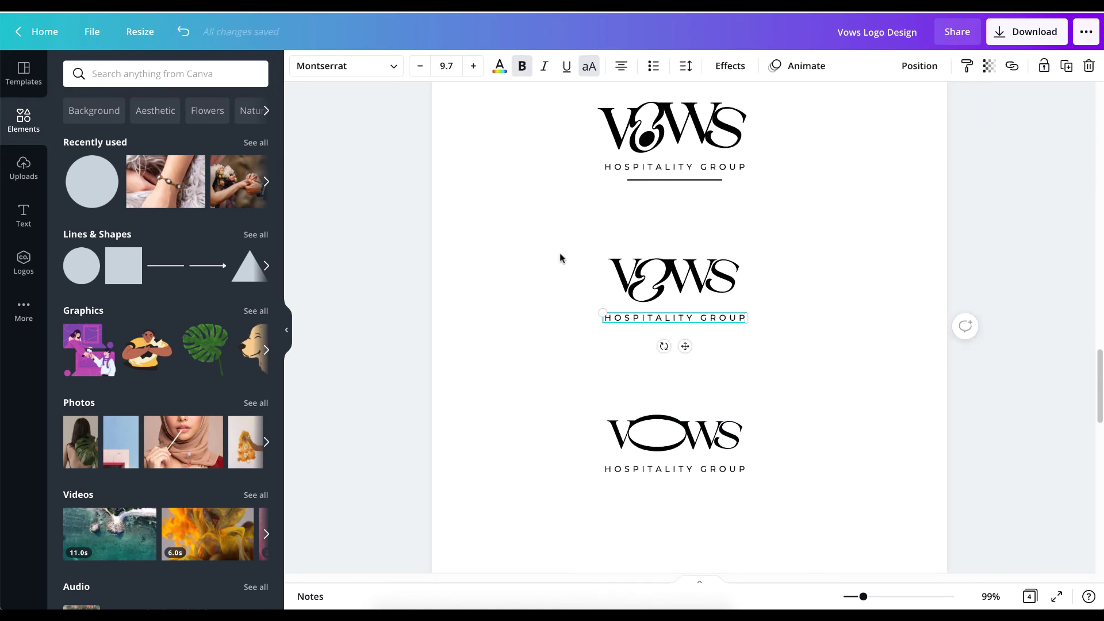
{"action": "left_click_drag", "start_coordinate": [561, 257], "coordinate": [821, 345]}
{"action": "scroll", "coordinate": [727, 367], "scroll_direction": "down", "scroll_amount": 10}
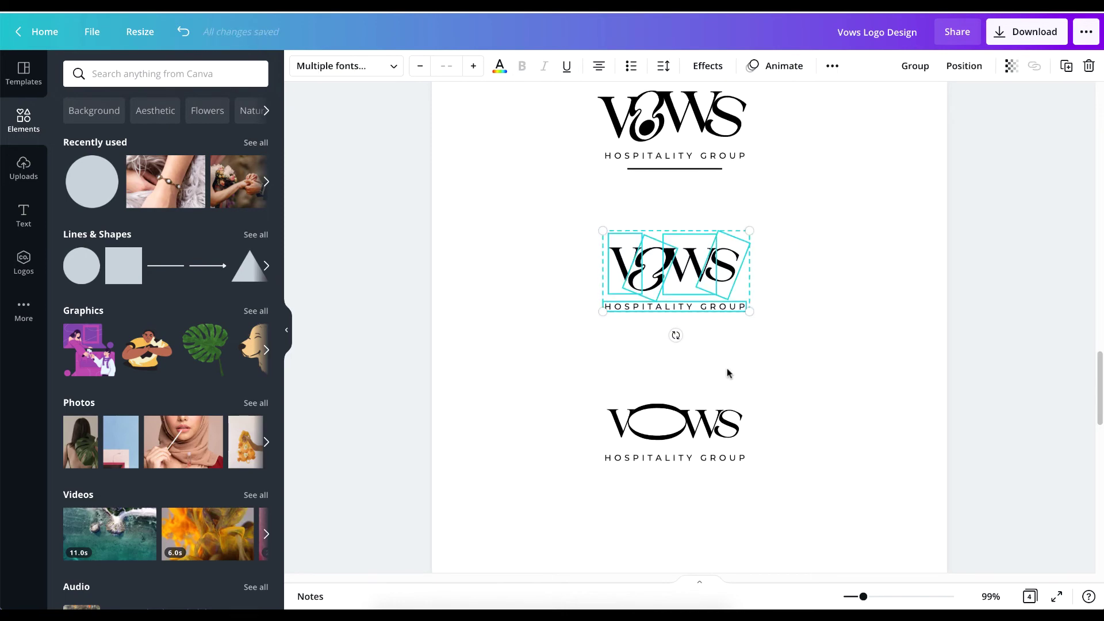
{"action": "scroll", "coordinate": [957, 449], "scroll_direction": "up", "scroll_amount": 6}
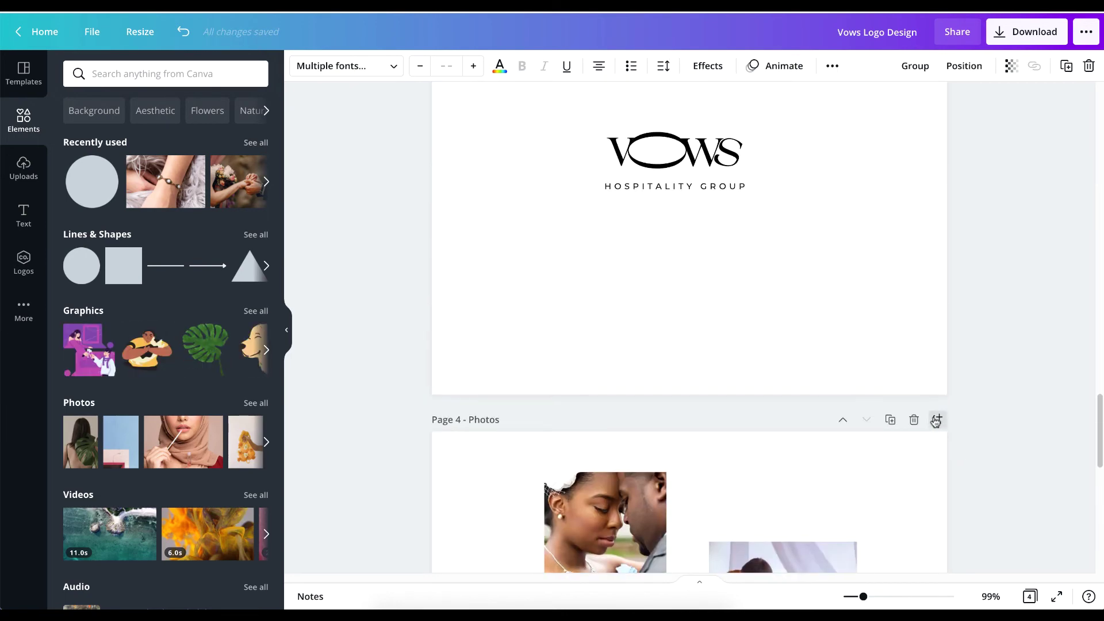
- Add a blank page directly before the Photos page and fit the page in view
{"action": "left_click", "coordinate": [936, 419]}
{"action": "left_click", "coordinate": [841, 422]}
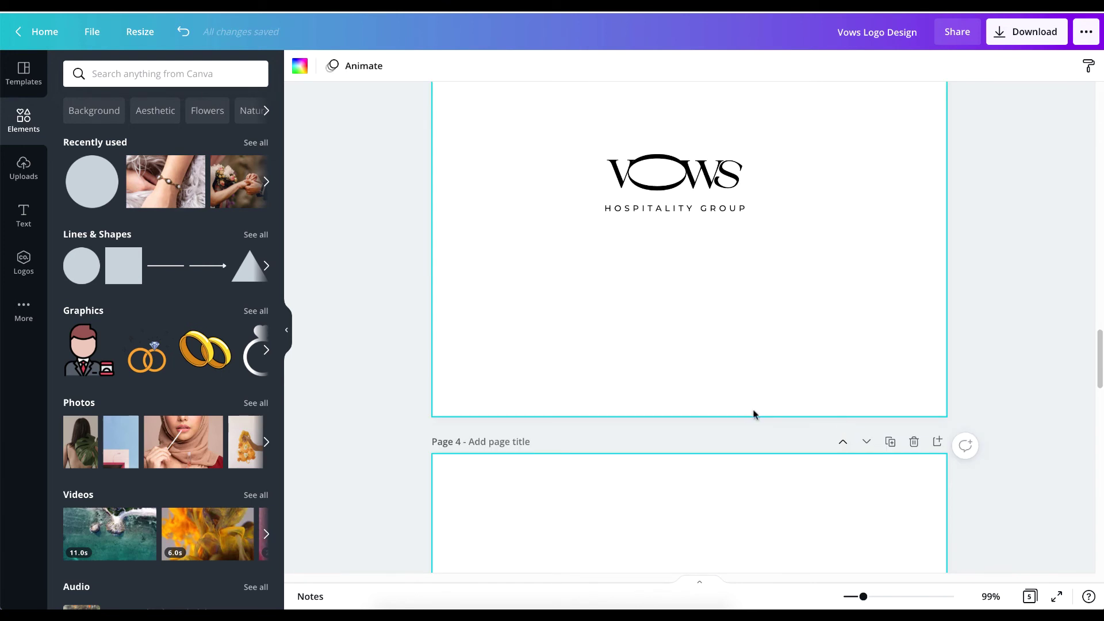
{"action": "left_click", "coordinate": [990, 596]}
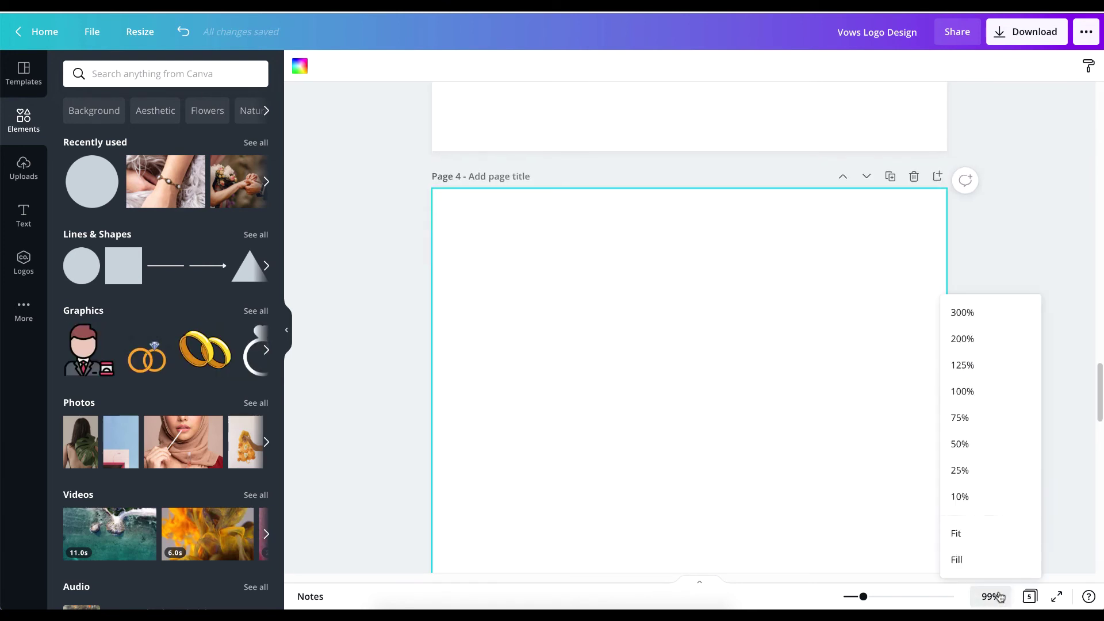
{"action": "left_click", "coordinate": [965, 529]}
{"action": "scroll", "coordinate": [752, 443], "scroll_direction": "down", "scroll_amount": 4}
{"action": "scroll", "coordinate": [716, 278], "scroll_direction": "up", "scroll_amount": 3}
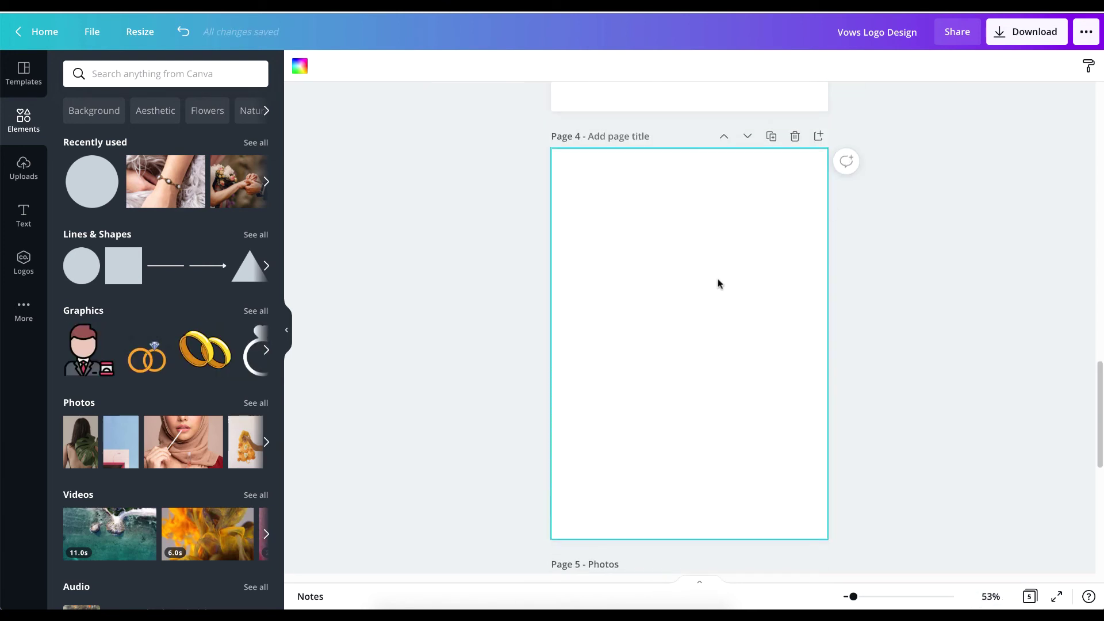
- Paste the copied logo onto the blank page, enlarge it to about 70% of the page width and centre it horizontally
{"action": "key", "text": "ctrl+v"}
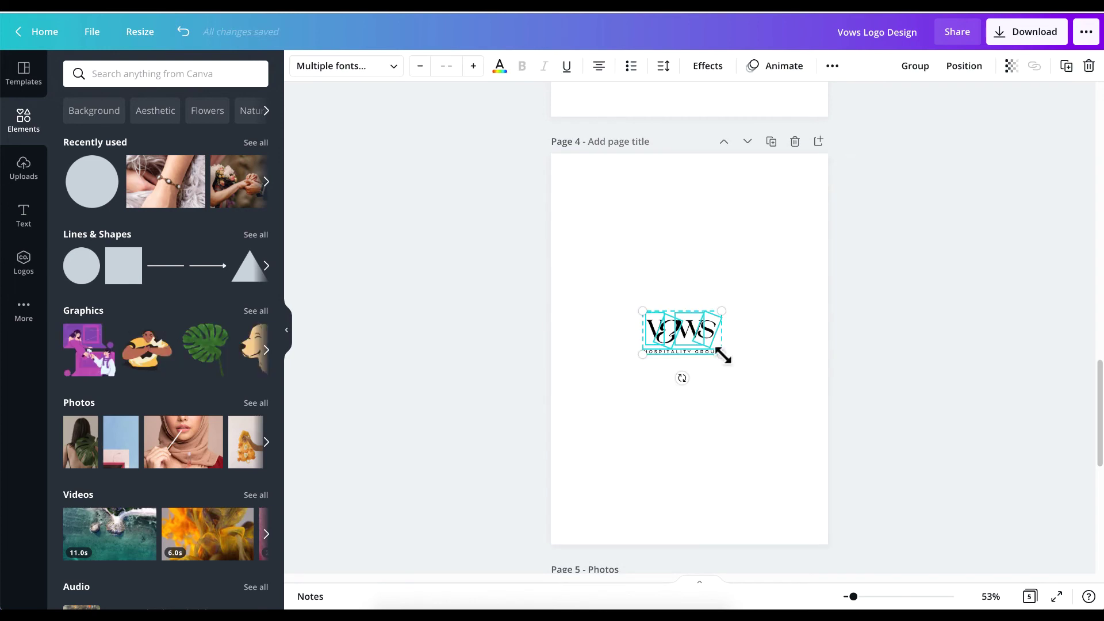
{"action": "mouse_move", "coordinate": [728, 354]}
{"action": "left_mouse_down"}
{"action": "mouse_move", "coordinate": [770, 405]}
{"action": "mouse_move", "coordinate": [732, 367]}
{"action": "left_mouse_up"}
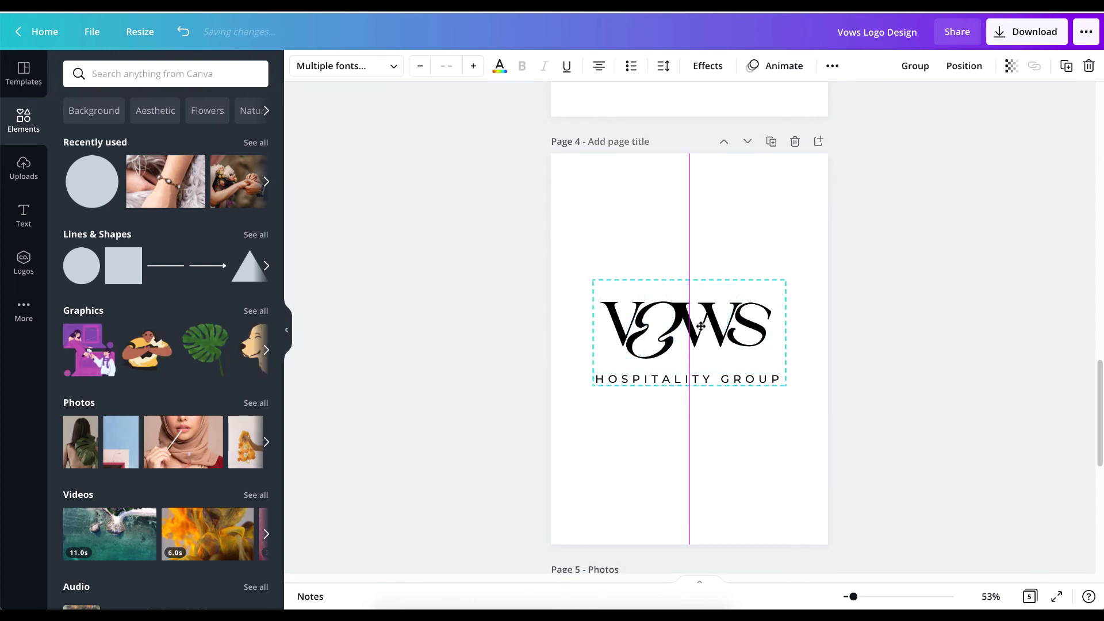
{"action": "left_click", "coordinate": [917, 349]}
- Recolour the pasted logo and tagline in the dark maroon from the Arrows Bolt palette, after trying dark brown and McGeorge dark plum
{"action": "left_click_drag", "start_coordinate": [566, 276], "coordinate": [829, 436]}
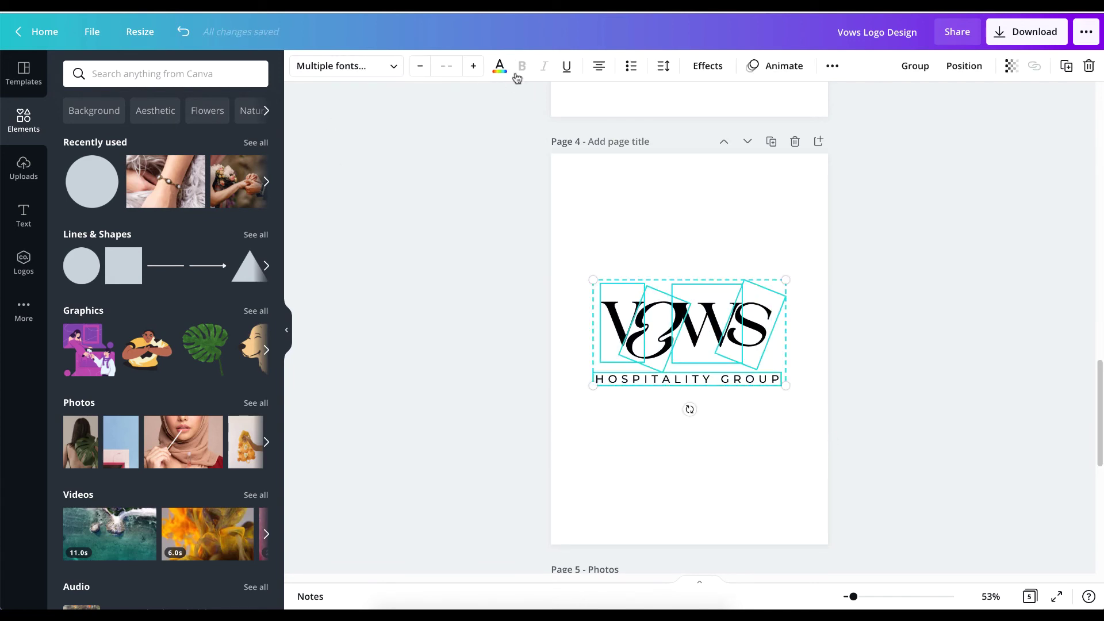
{"action": "left_click", "coordinate": [500, 66]}
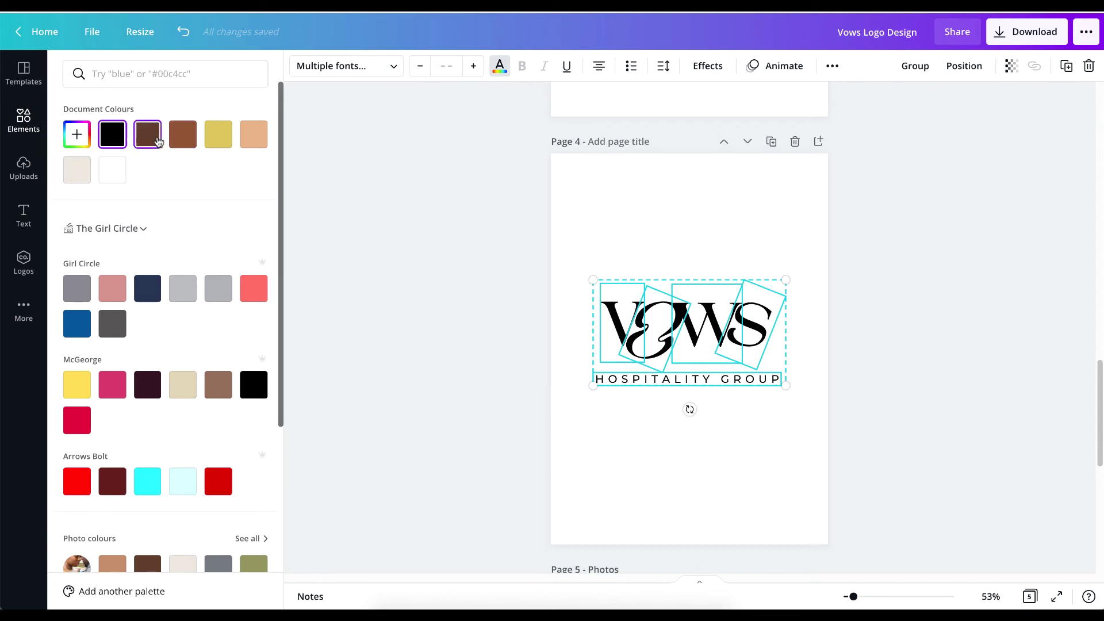
{"action": "left_click", "coordinate": [154, 140]}
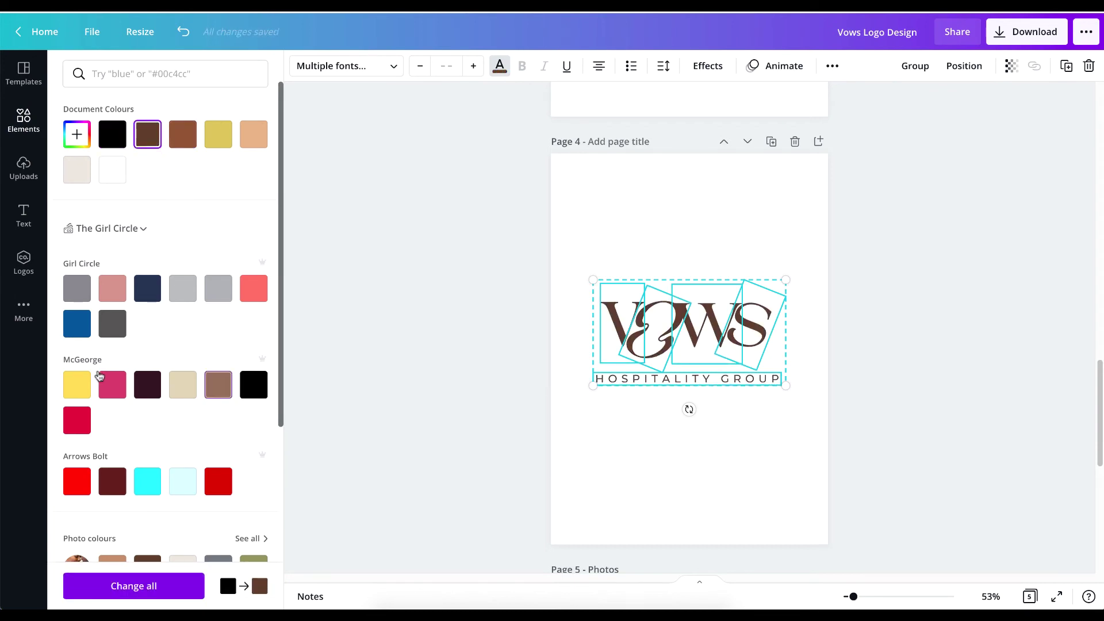
{"action": "left_click", "coordinate": [153, 392]}
{"action": "scroll", "coordinate": [413, 340], "scroll_direction": "down", "scroll_amount": 1}
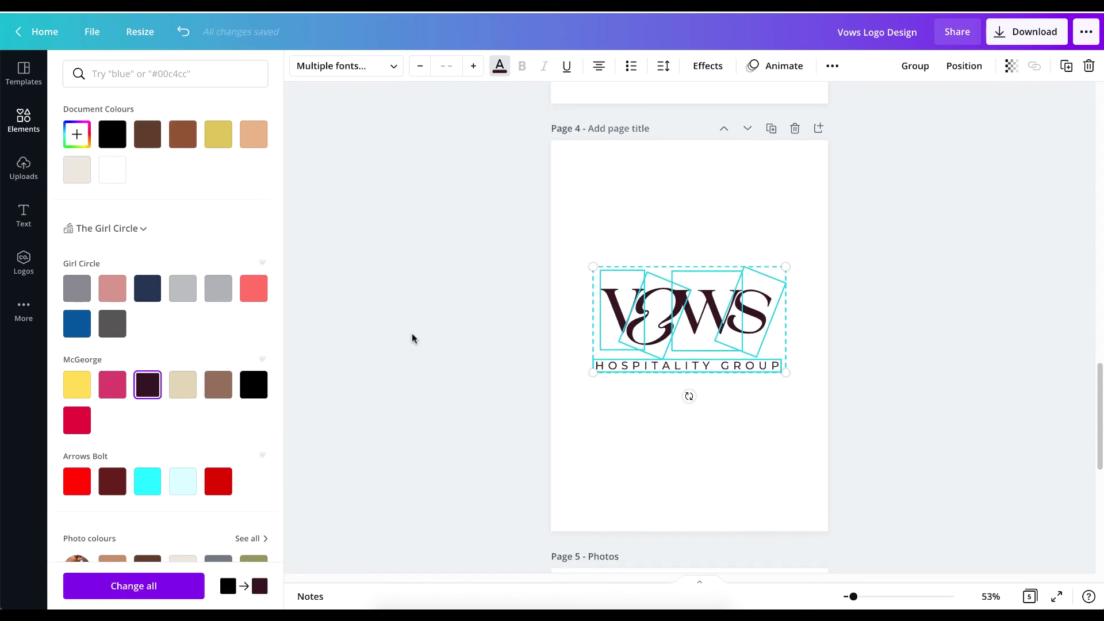
{"action": "left_click", "coordinate": [117, 481]}
{"action": "left_click", "coordinate": [387, 395]}
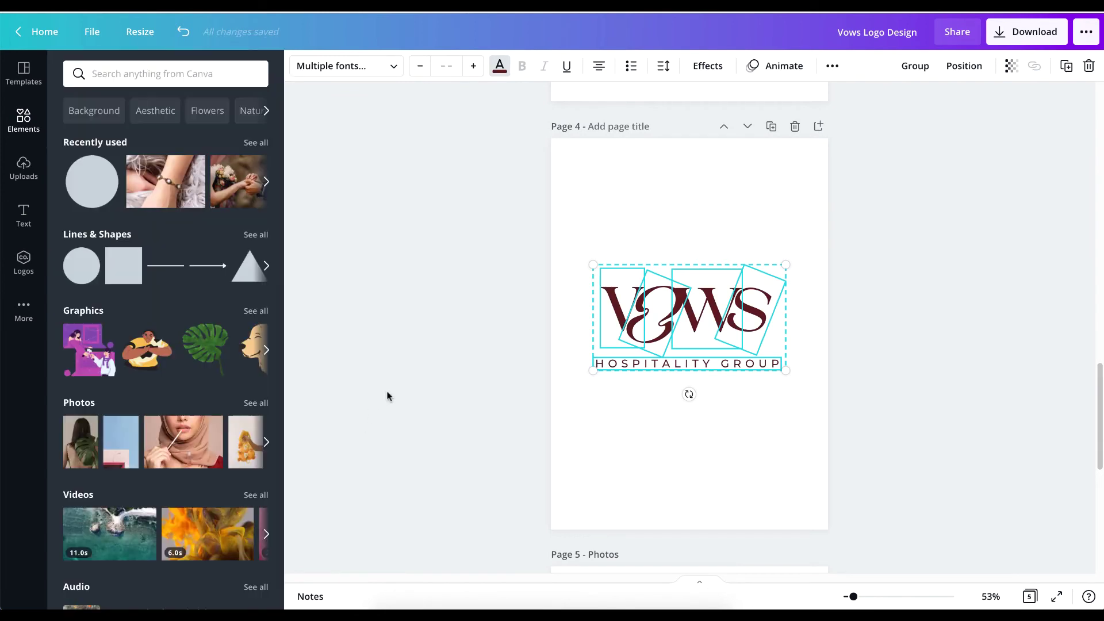
- Shrink the maroon logo and tagline together to about half the page width, keeping them centred
{"action": "scroll", "coordinate": [962, 329], "scroll_direction": "down", "scroll_amount": 1}
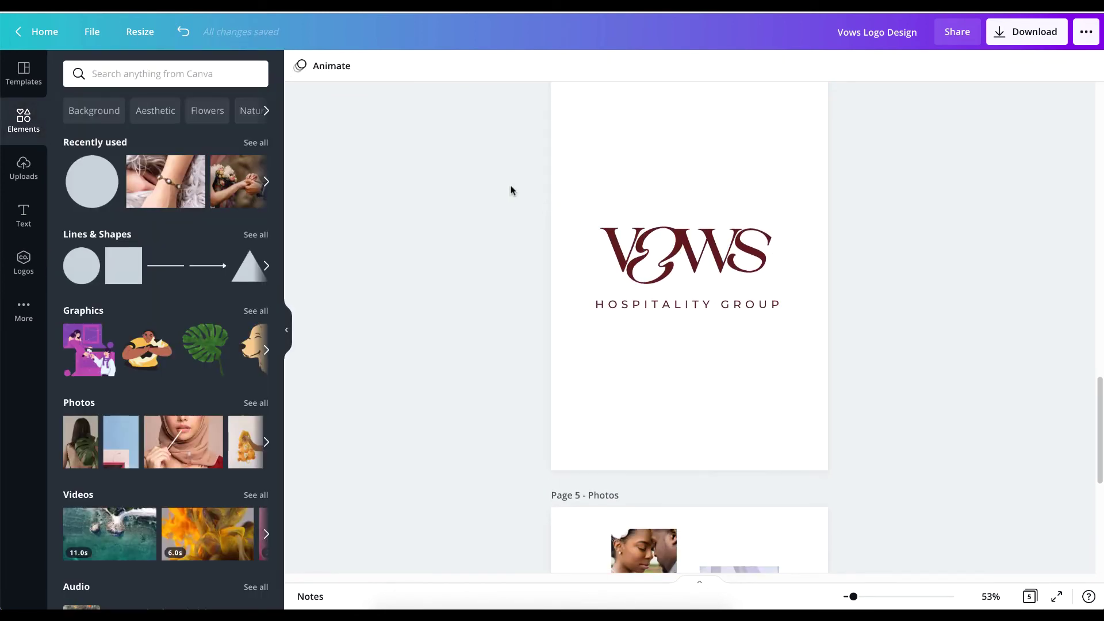
{"action": "scroll", "coordinate": [750, 295], "scroll_direction": "up", "scroll_amount": 2}
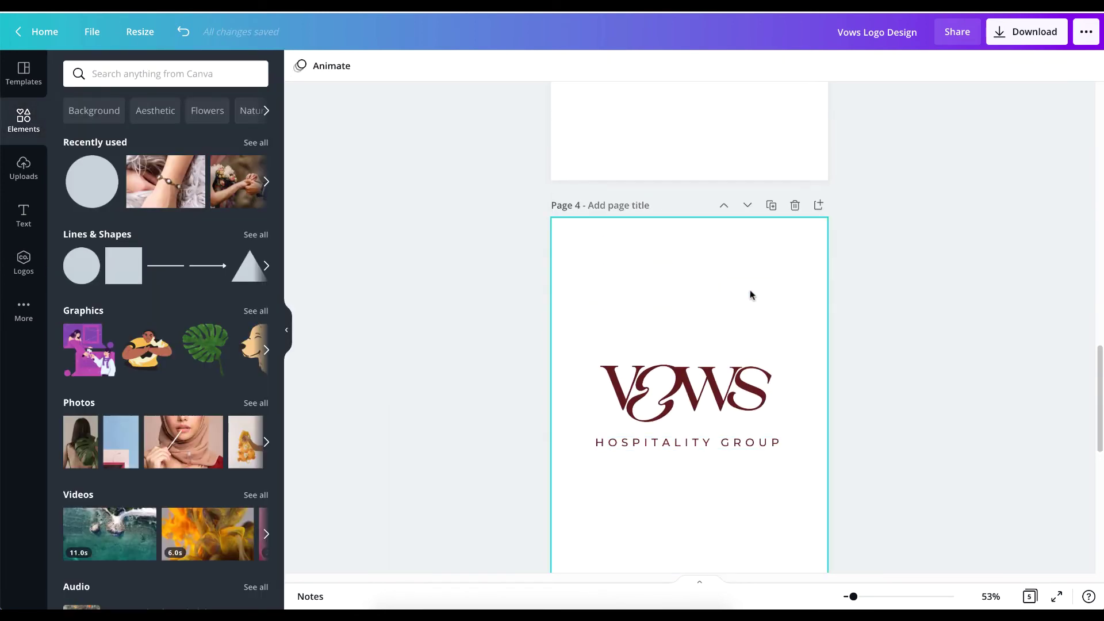
{"action": "left_click_drag", "start_coordinate": [481, 340], "coordinate": [958, 537]}
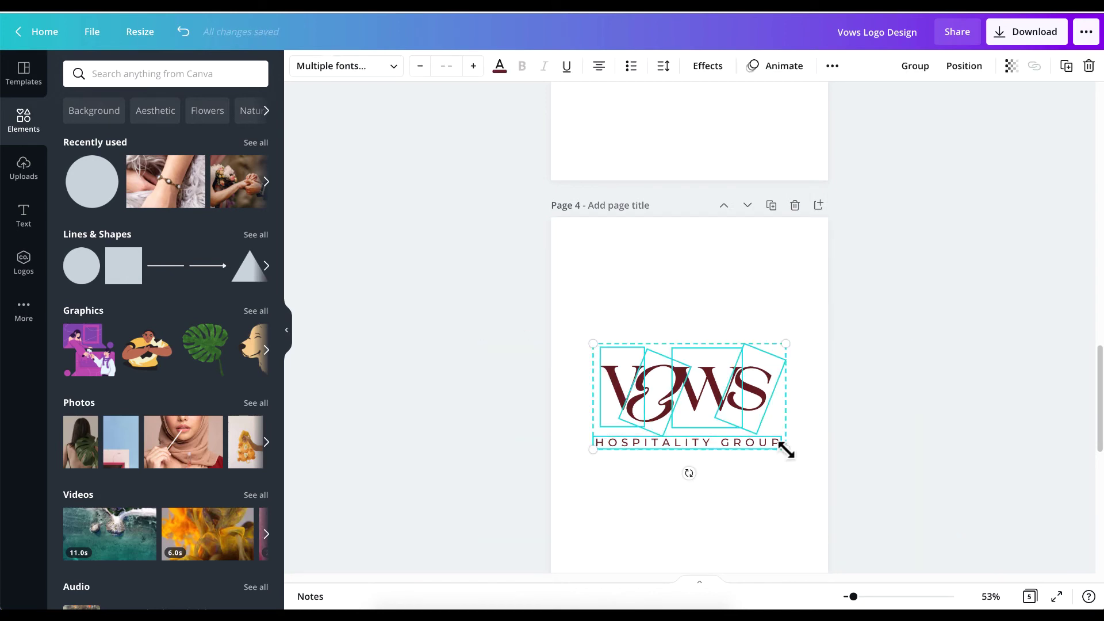
{"action": "left_click_drag", "start_coordinate": [786, 450], "coordinate": [755, 436]}
{"action": "left_click", "coordinate": [902, 357]}
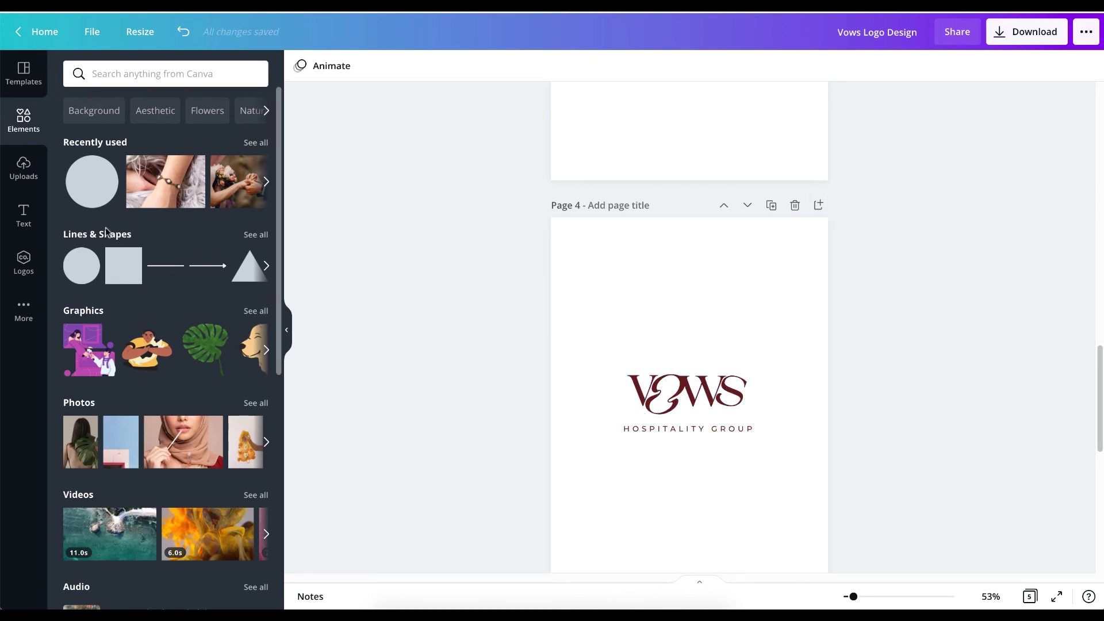
- Add a square, stretch it into a full-width rectangle across the upper part of the page and fill it with dusty pink
{"action": "left_click", "coordinate": [136, 278]}
{"action": "left_click_drag", "start_coordinate": [670, 450], "coordinate": [607, 350]}
{"action": "left_click_drag", "start_coordinate": [699, 299], "coordinate": [827, 295]}
- Group the maroon logo with its tagline and centre it on the pink rectangle
{"action": "left_click_drag", "start_coordinate": [597, 457], "coordinate": [795, 391]}
{"action": "left_click", "coordinate": [907, 70]}
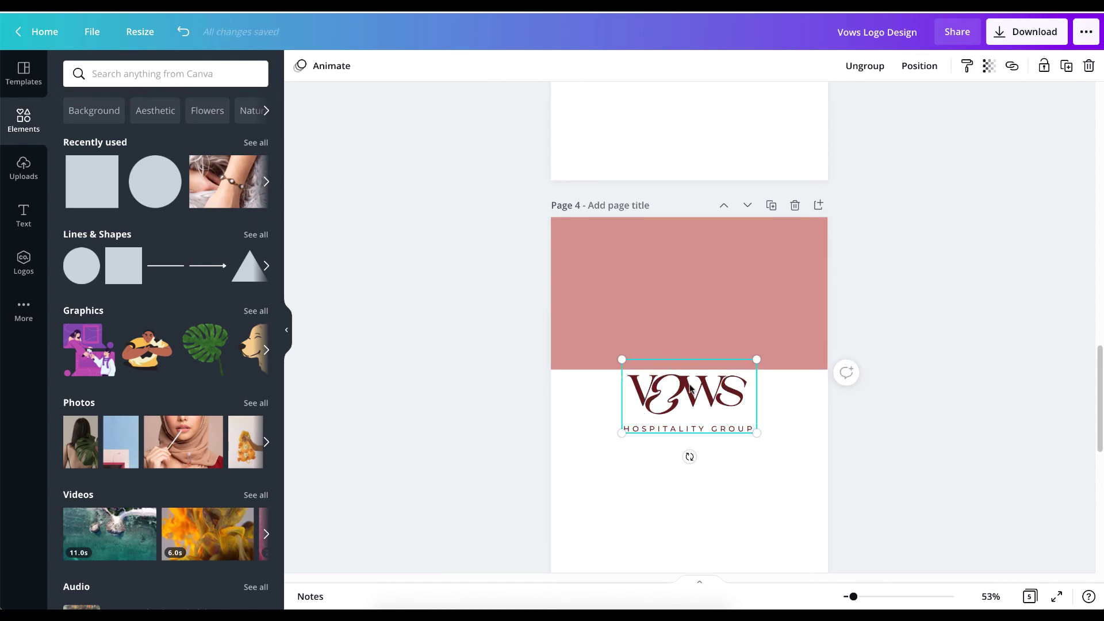
{"action": "left_click_drag", "start_coordinate": [694, 406], "coordinate": [694, 305]}
{"action": "left_click", "coordinate": [792, 237]}
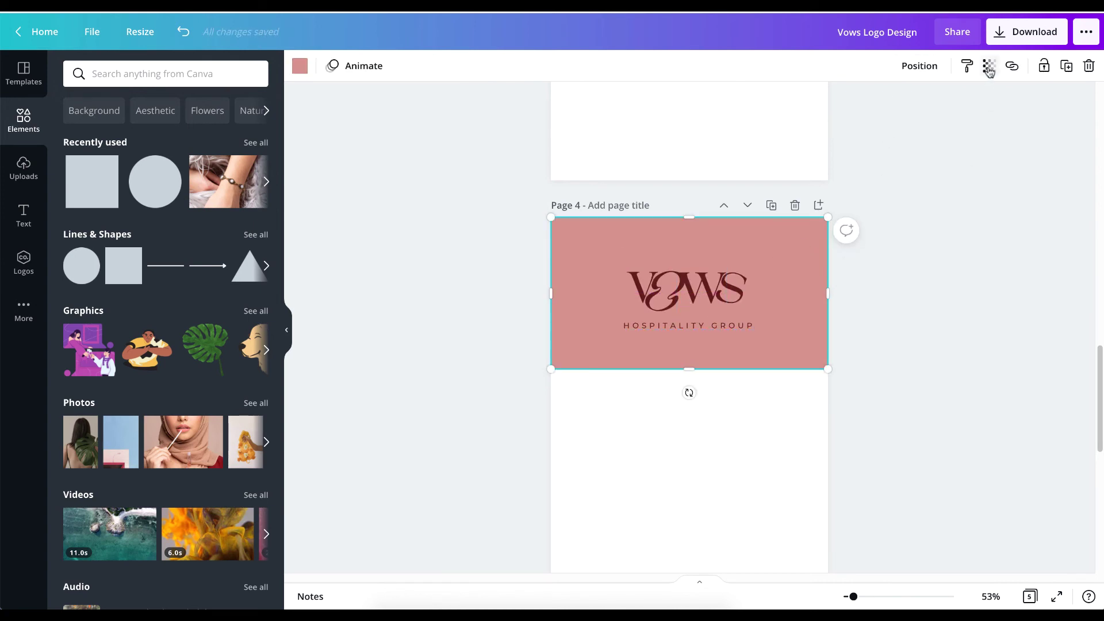
{"action": "left_click", "coordinate": [680, 454]}
{"action": "scroll", "coordinate": [604, 348], "scroll_direction": "down", "scroll_amount": 1}
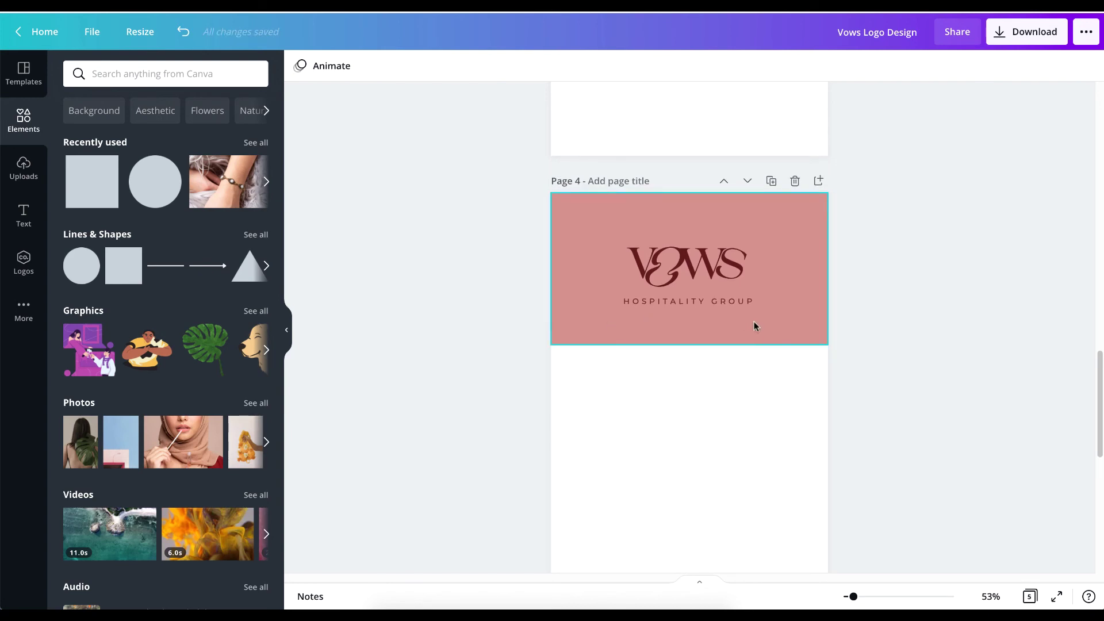
{"action": "scroll", "coordinate": [805, 356], "scroll_direction": "down", "scroll_amount": 3}
- Duplicate the pink rectangle directly beneath the original and shorten the copy to a little over half its height
{"action": "left_click", "coordinate": [802, 223]}
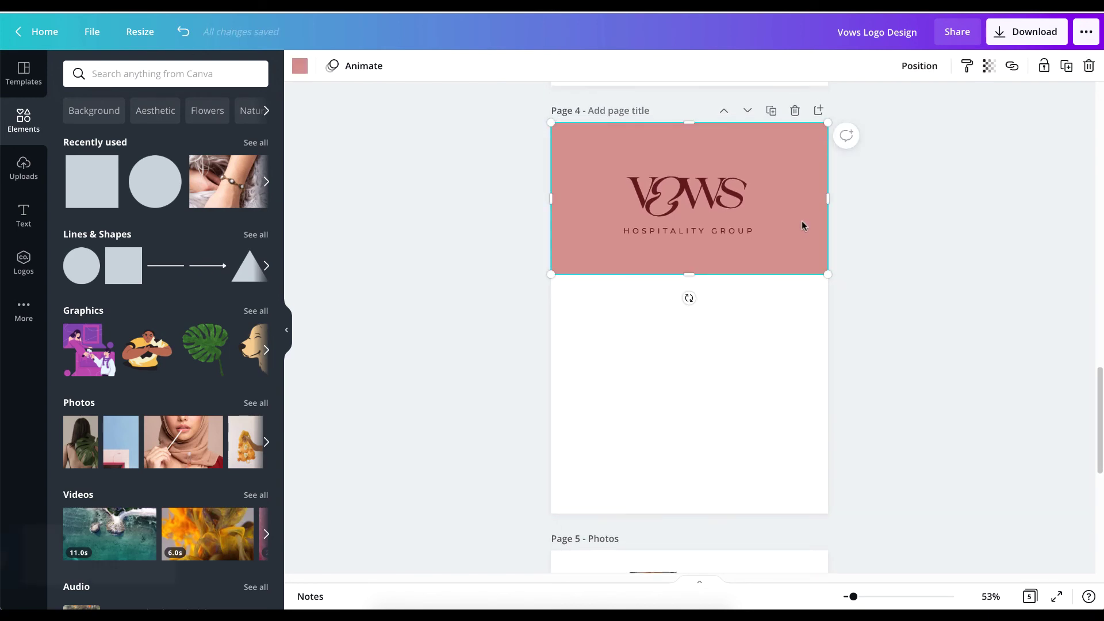
{"action": "left_click_drag", "start_coordinate": [802, 223], "coordinate": [794, 374]}
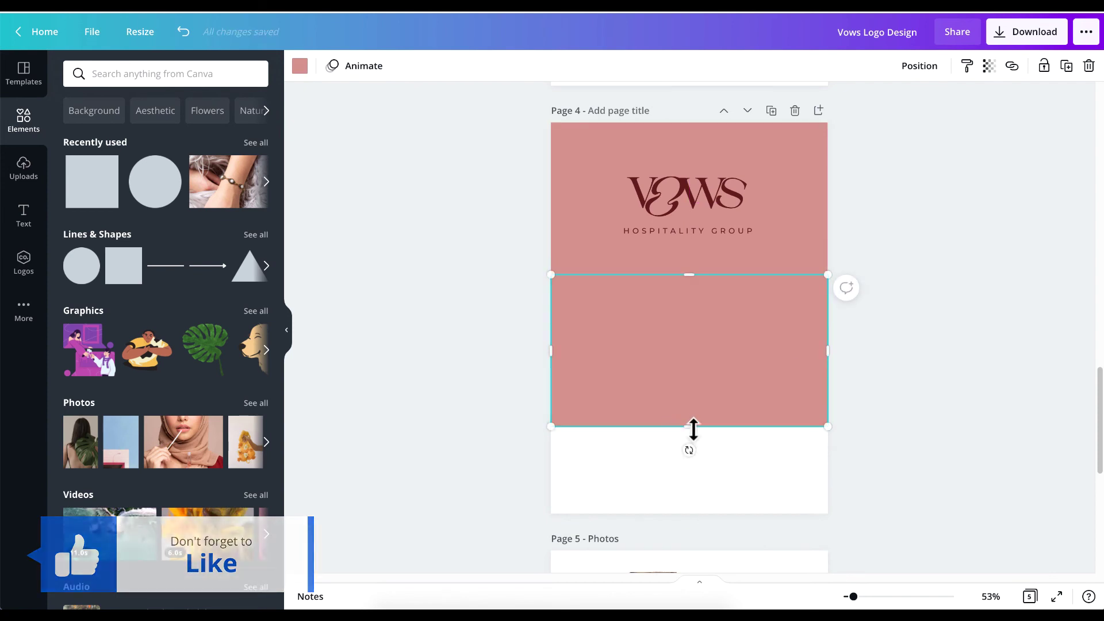
{"action": "left_click_drag", "start_coordinate": [692, 427], "coordinate": [695, 361]}
{"action": "left_click", "coordinate": [840, 261]}
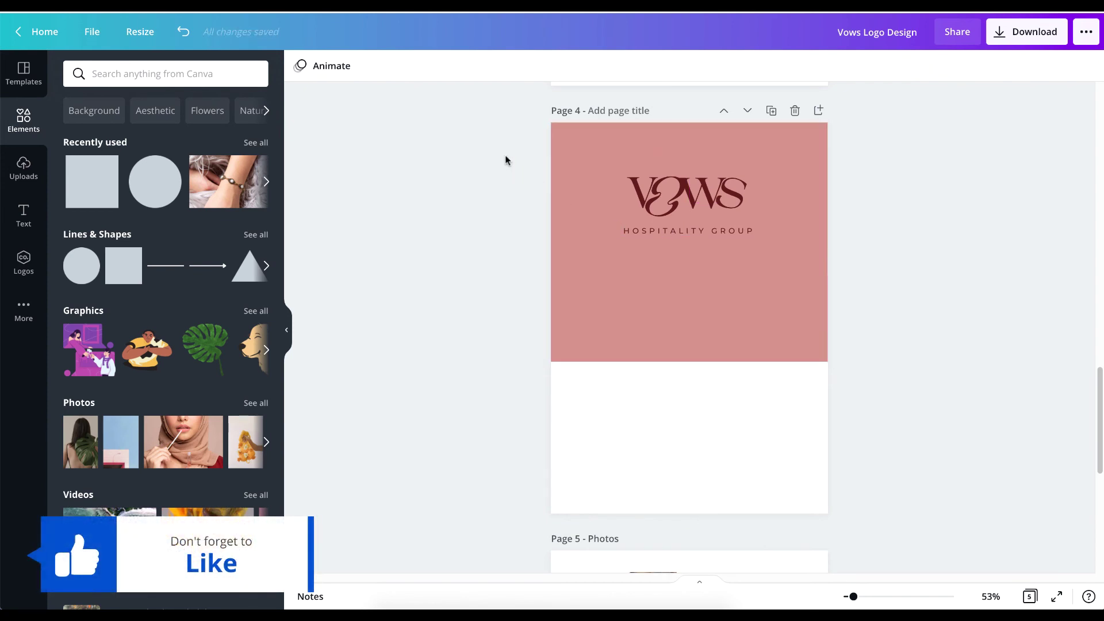
- Duplicate the grouped maroon logo onto the lower pink rectangle, aligned horizontally with the original
{"action": "left_click_drag", "start_coordinate": [506, 157], "coordinate": [805, 252]}
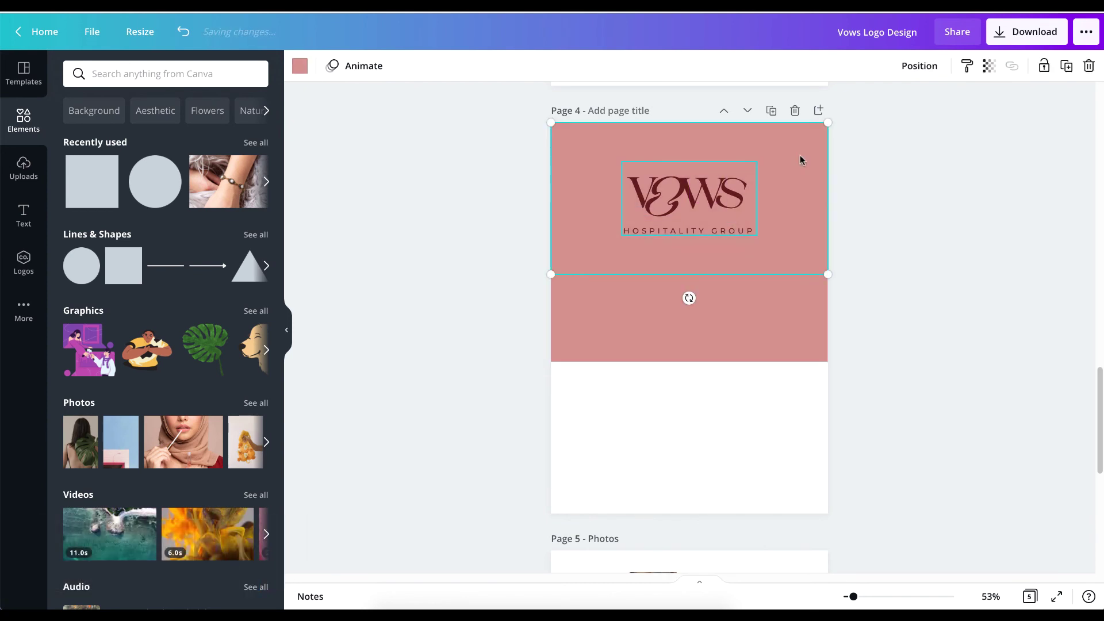
{"action": "left_click", "coordinate": [707, 197]}
{"action": "left_click_drag", "start_coordinate": [707, 204], "coordinate": [713, 312]}
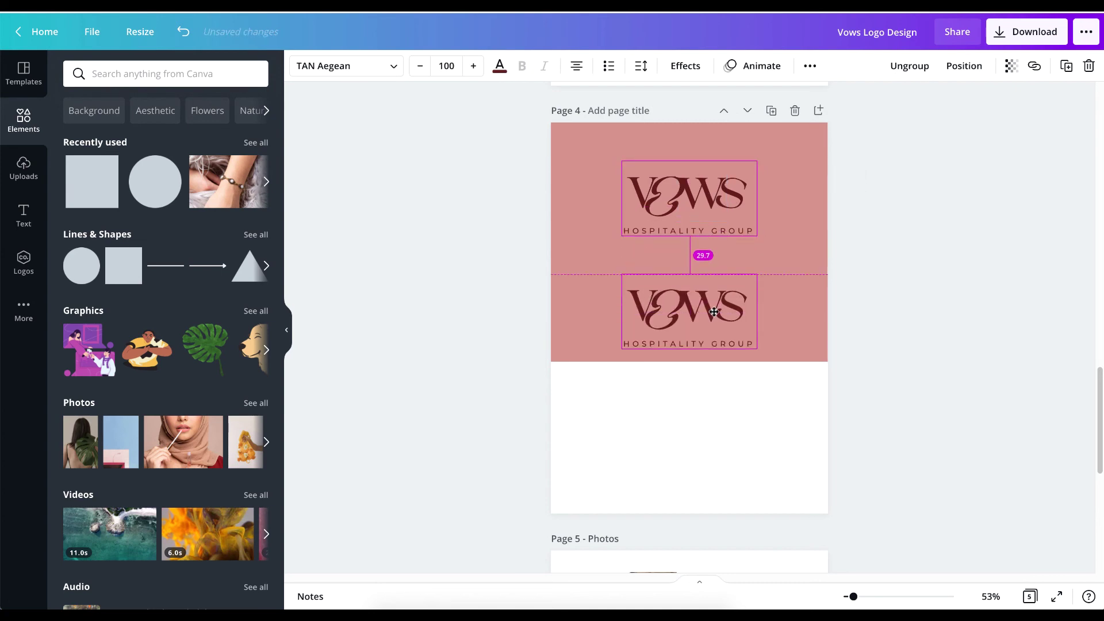
- Fill the lower rectangle with black
{"action": "left_click", "coordinate": [806, 306]}
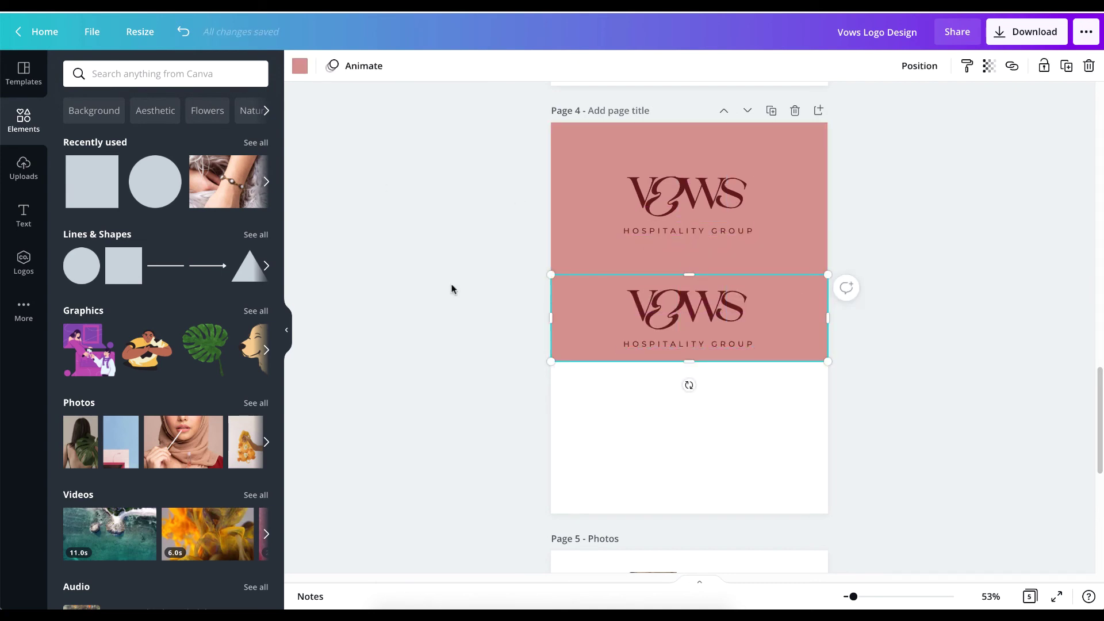
{"action": "left_click", "coordinate": [299, 65]}
{"action": "left_click", "coordinate": [104, 124]}
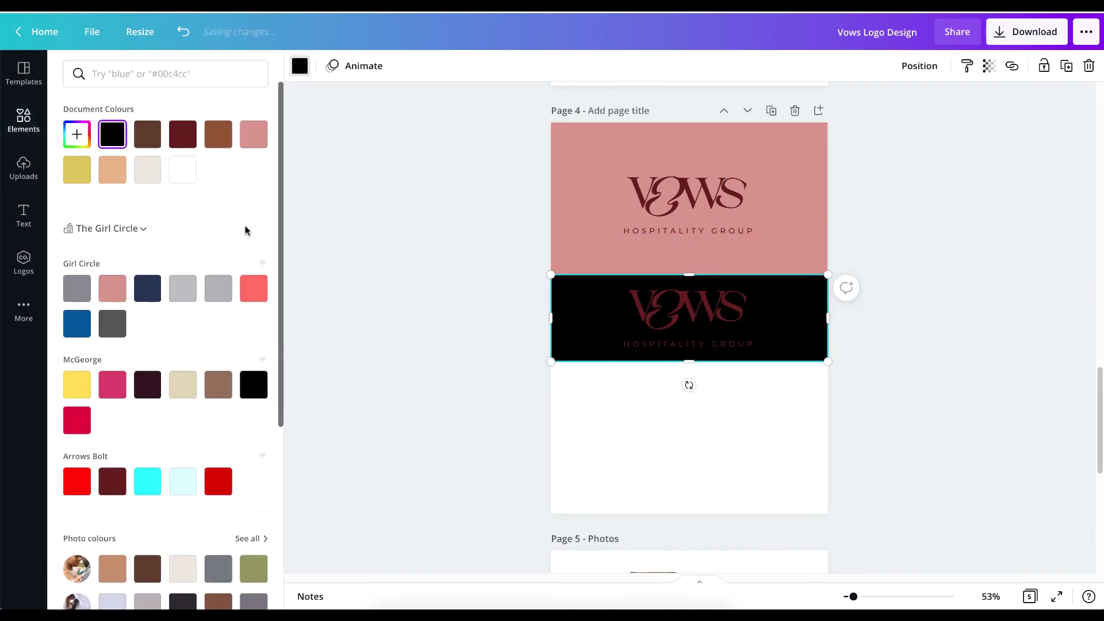
{"action": "left_click", "coordinate": [557, 286]}
- Ungroup the logo on the black rectangle, recolour its letters and tagline white, and group it again
{"action": "left_click_drag", "start_coordinate": [498, 281], "coordinate": [801, 360]}
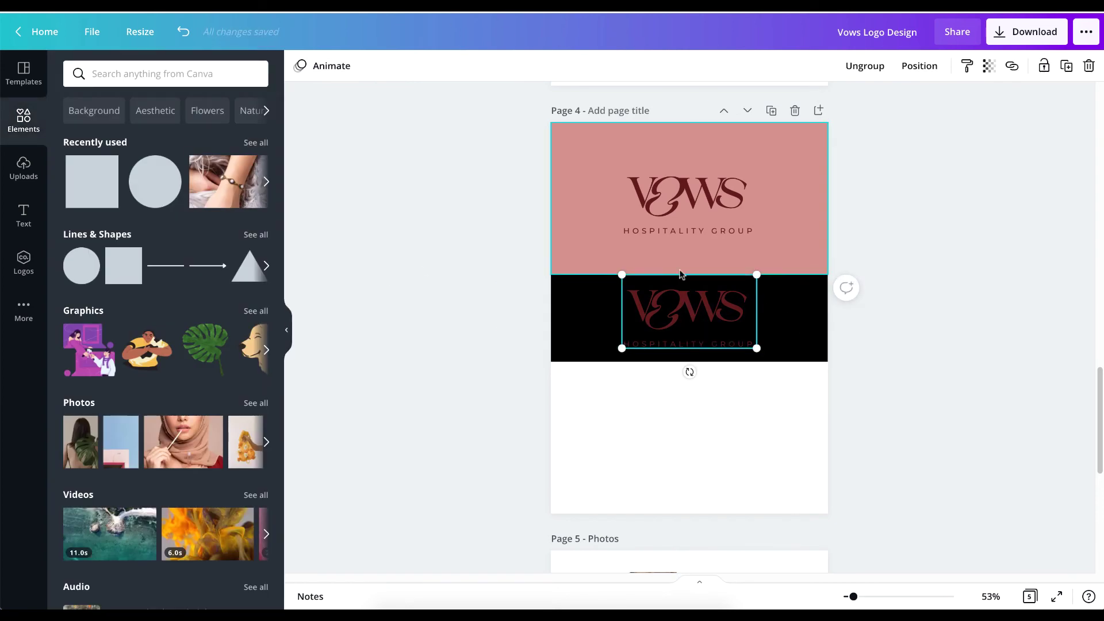
{"action": "left_click", "coordinate": [864, 66]}
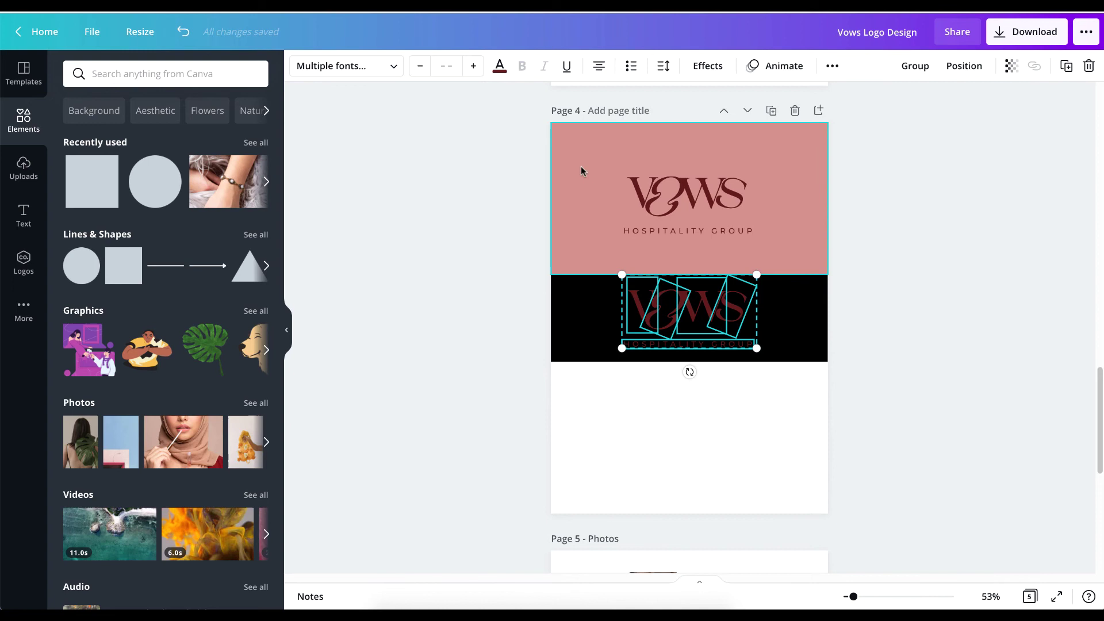
{"action": "left_click", "coordinate": [500, 66]}
{"action": "left_click", "coordinate": [182, 169]}
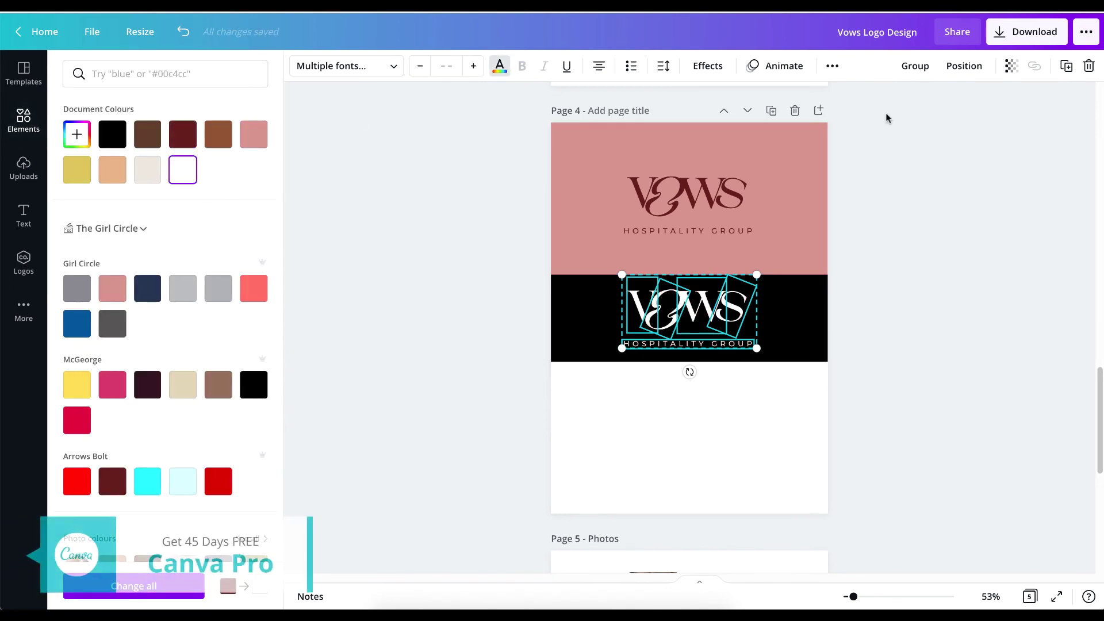
{"action": "left_click", "coordinate": [914, 66]}
{"action": "left_click", "coordinate": [869, 308]}
- Move the white logo slightly down to even out its vertical position in the black rectangle
{"action": "left_click", "coordinate": [726, 312]}
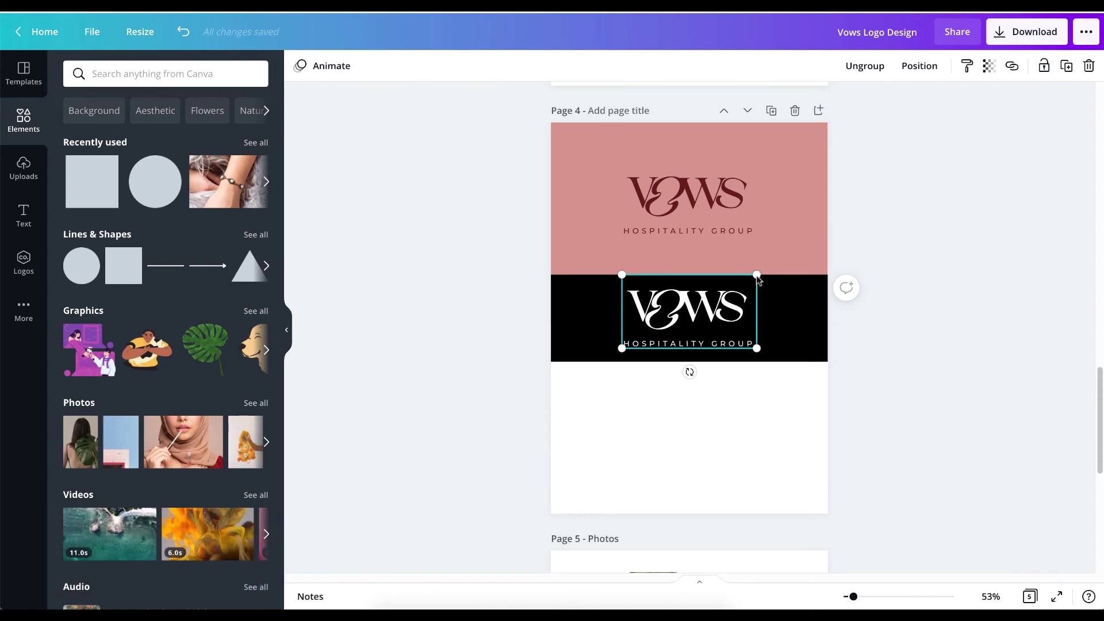
{"action": "left_click_drag", "start_coordinate": [687, 311], "coordinate": [687, 313]}
{"action": "left_click", "coordinate": [914, 318]}
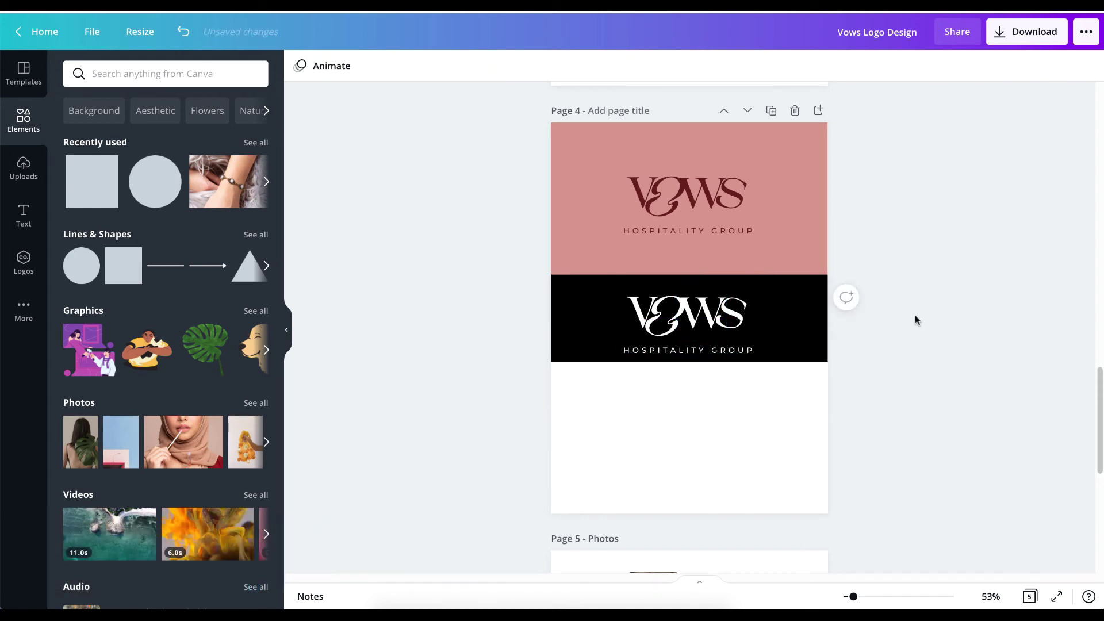
- Duplicate the black rectangle below itself, extend the copy to the page's lower edge, and split the area into two equal side-by-side black rectangles
{"action": "left_click", "coordinate": [789, 316]}
{"action": "left_click_drag", "start_coordinate": [788, 315], "coordinate": [782, 399]}
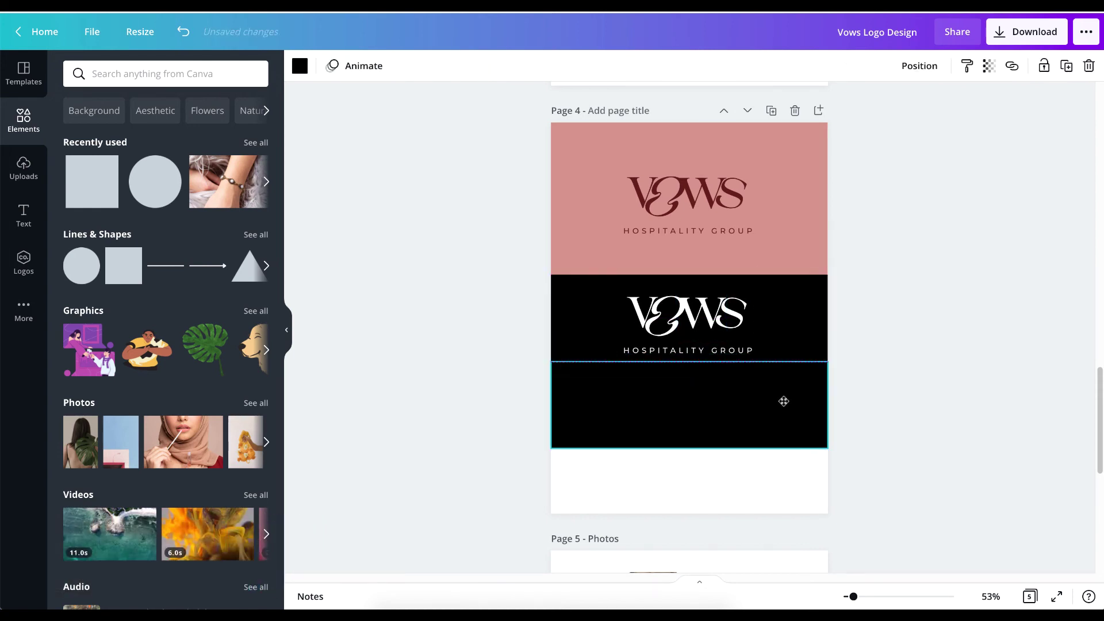
{"action": "left_click_drag", "start_coordinate": [693, 445], "coordinate": [690, 513]}
{"action": "left_click_drag", "start_coordinate": [828, 438], "coordinate": [690, 436]}
{"action": "left_click_drag", "start_coordinate": [611, 439], "coordinate": [744, 447]}
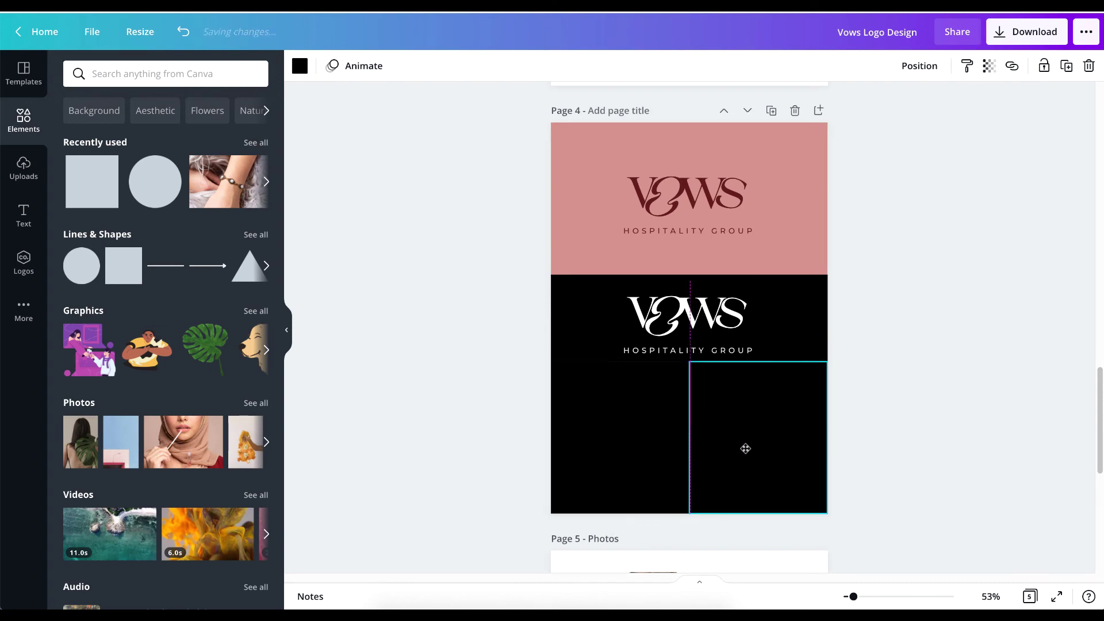
- Duplicate the white logo onto the lower-left rectangle, scaling it down and centring it there
{"action": "left_click", "coordinate": [696, 329]}
{"action": "left_click", "coordinate": [696, 330]}
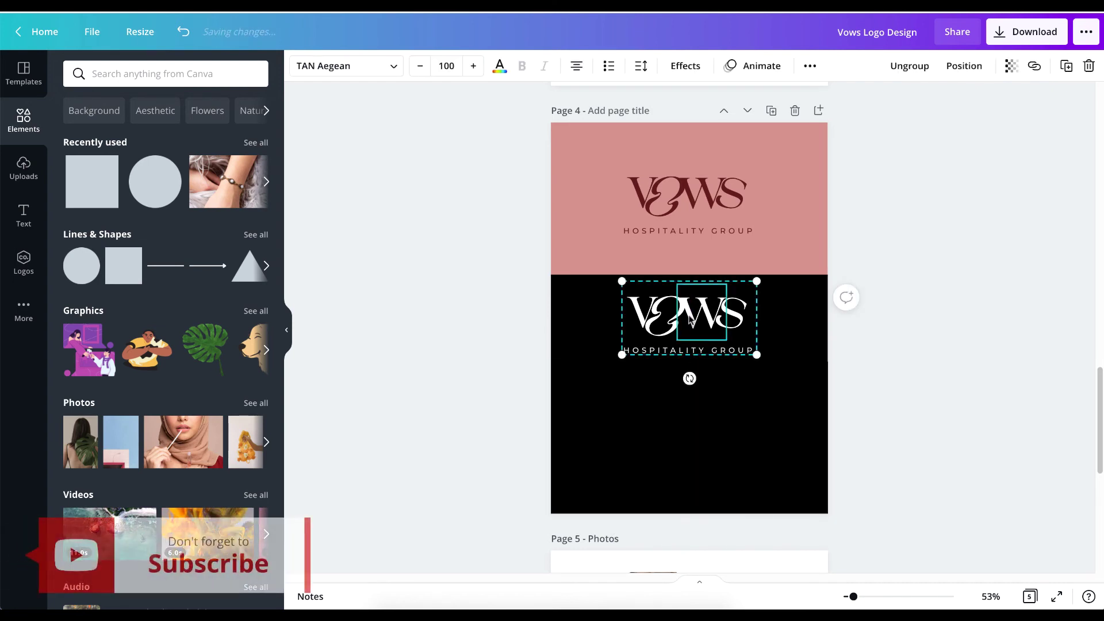
{"action": "left_click_drag", "start_coordinate": [696, 329], "coordinate": [690, 430]}
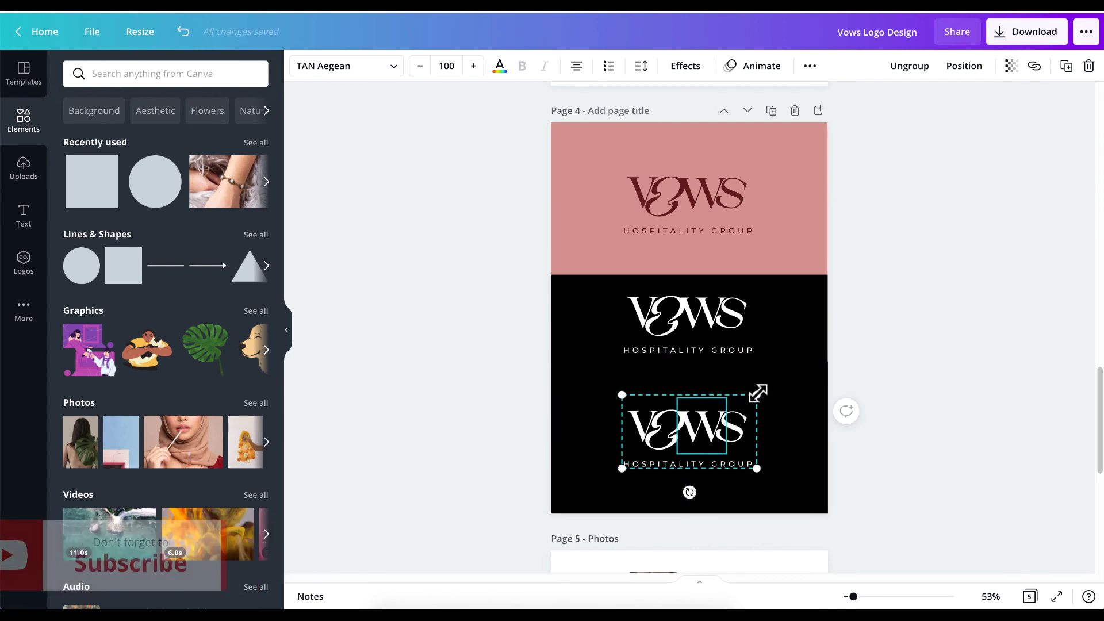
{"action": "left_click_drag", "start_coordinate": [757, 395], "coordinate": [639, 436]}
- Fill both lower side-by-side rectangles with white
{"action": "left_click", "coordinate": [741, 432]}
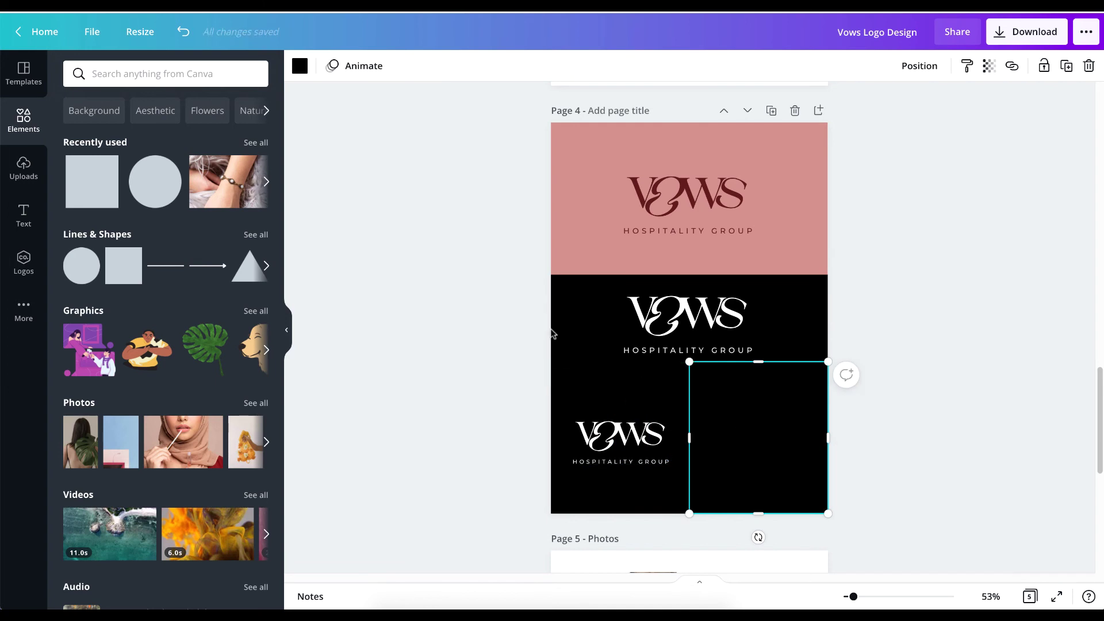
{"action": "left_click", "coordinate": [299, 66]}
{"action": "left_click", "coordinate": [182, 171]}
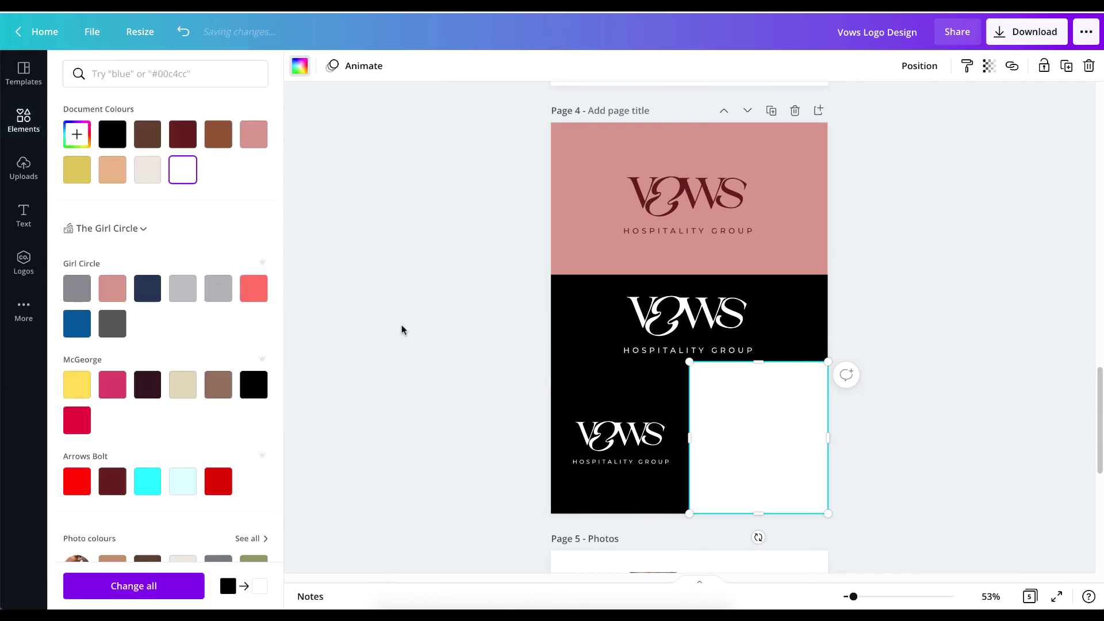
{"action": "left_click", "coordinate": [792, 488]}
{"action": "left_click", "coordinate": [613, 389]}
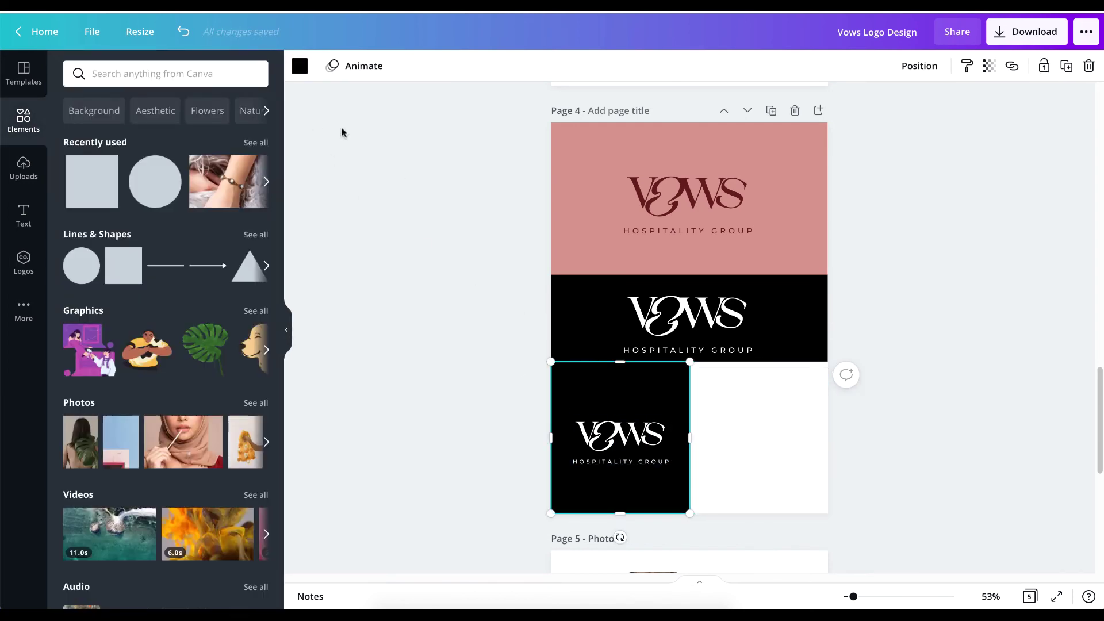
{"action": "left_click", "coordinate": [299, 66]}
{"action": "left_click", "coordinate": [182, 171]}
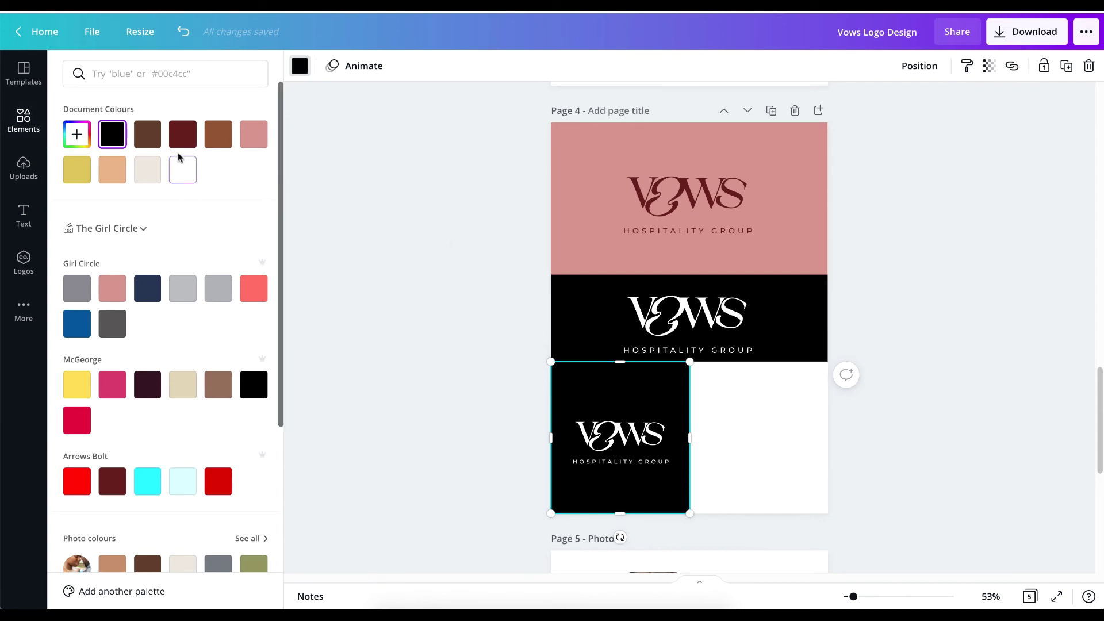
- Ungroup the small logo on the lower-left rectangle and recolour its letters and tagline black
{"action": "left_click_drag", "start_coordinate": [498, 411], "coordinate": [690, 498]}
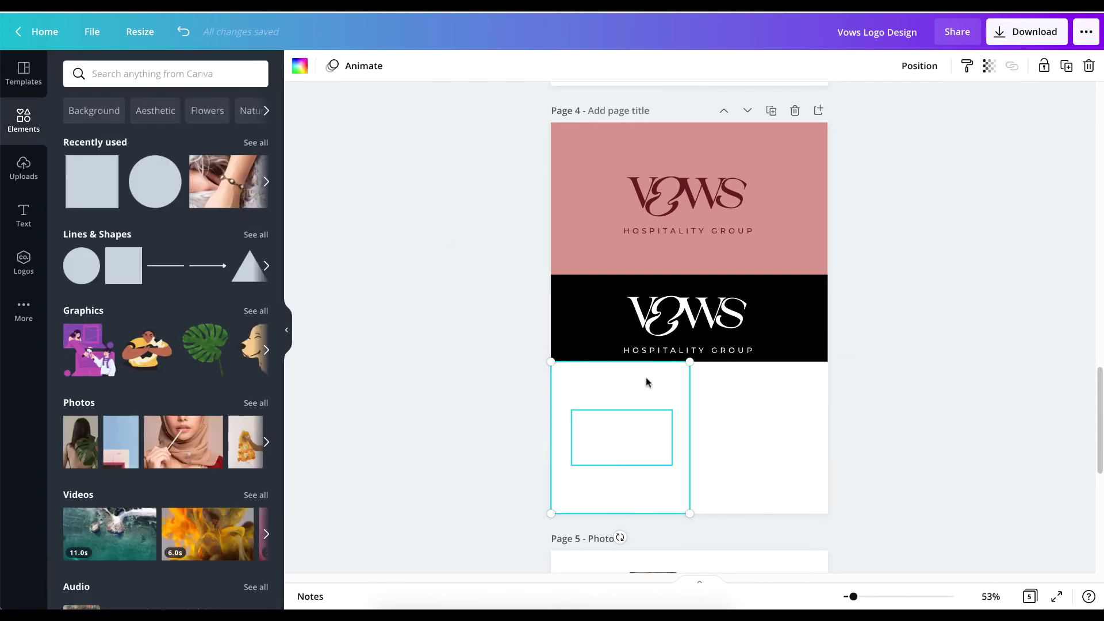
{"action": "left_click", "coordinate": [836, 67]}
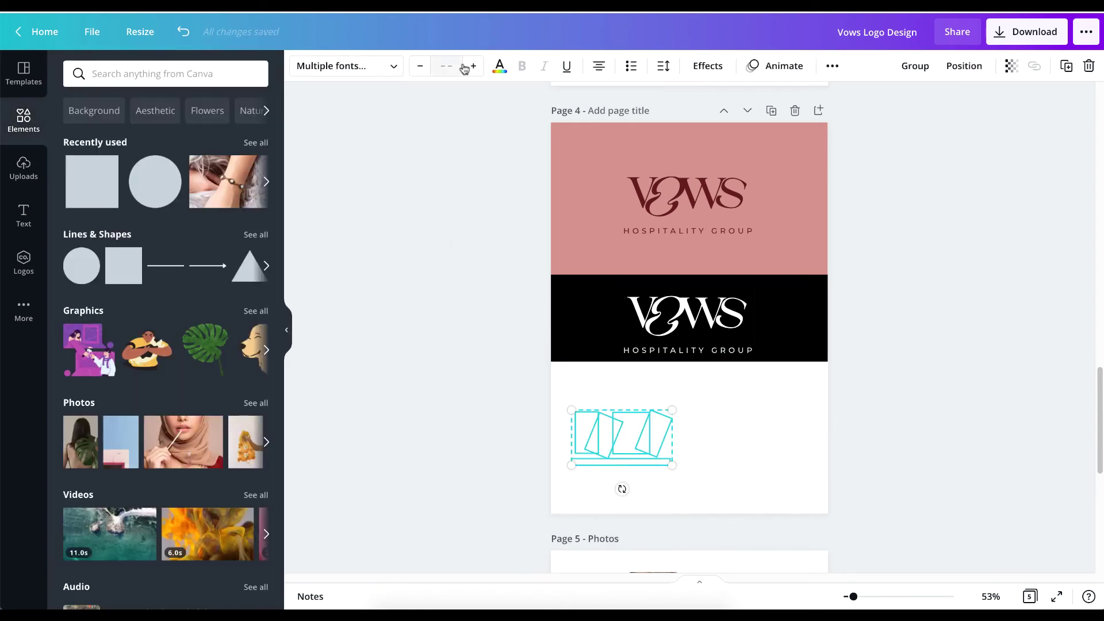
{"action": "left_click", "coordinate": [499, 65]}
{"action": "left_click", "coordinate": [119, 129]}
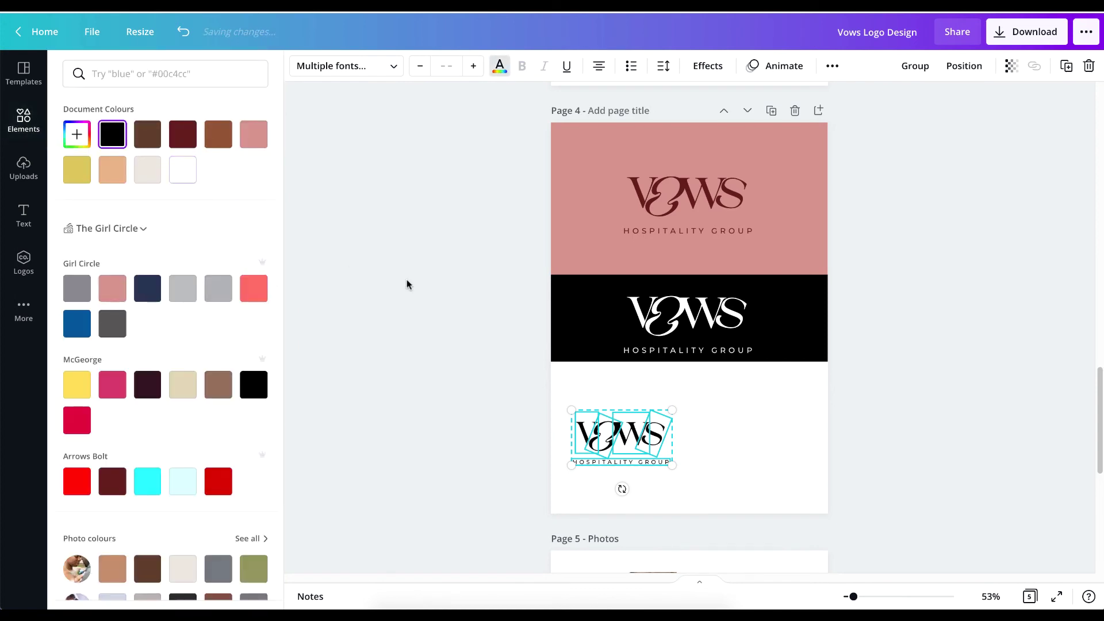
{"action": "left_click", "coordinate": [403, 281]}
- Delete the V, W and S from the small black logo and centre the remaining ampersand above the tagline
{"action": "scroll", "coordinate": [633, 402], "scroll_direction": "down", "scroll_amount": 1}
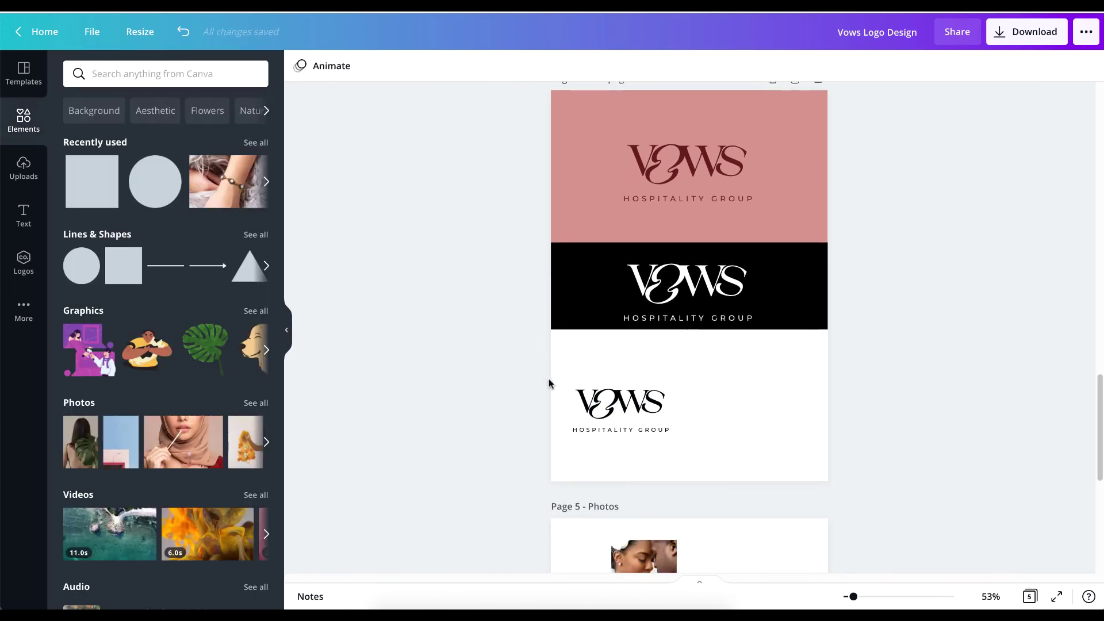
{"action": "left_click", "coordinate": [658, 402]}
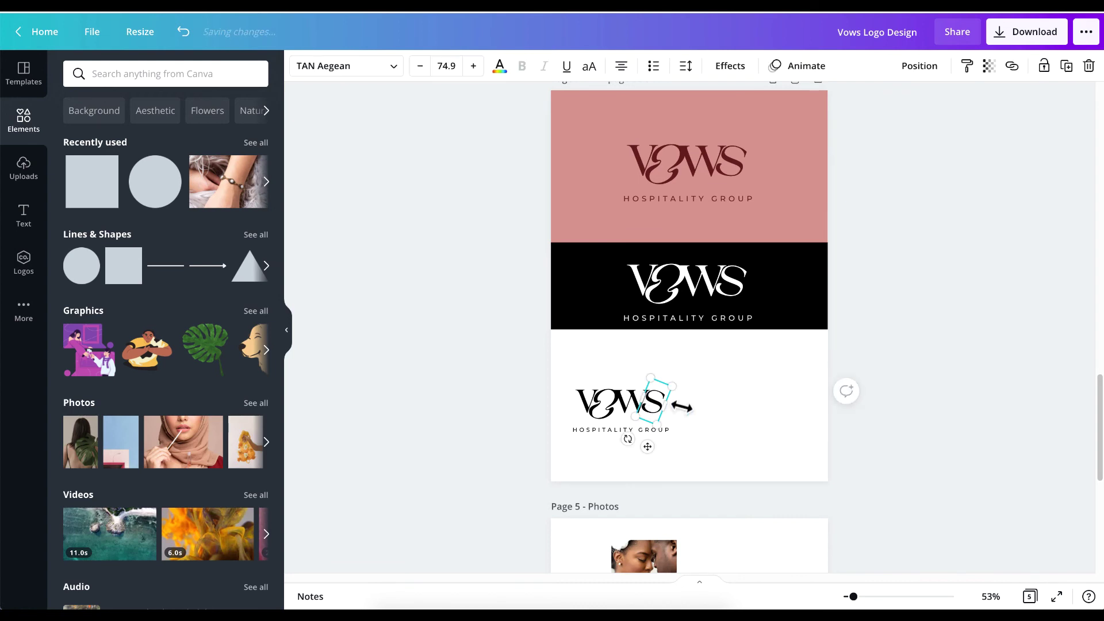
{"action": "key", "text": "Delete"}
{"action": "left_click", "coordinate": [645, 407]}
{"action": "key", "text": "Delete"}
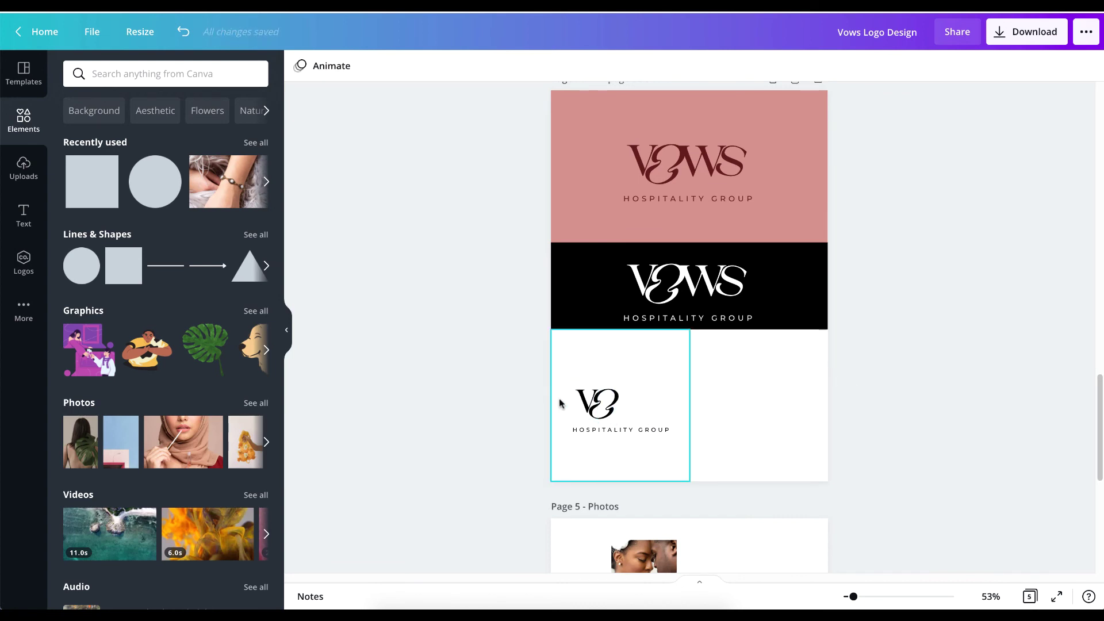
{"action": "left_click", "coordinate": [587, 395]}
{"action": "key", "text": "Delete"}
{"action": "left_click", "coordinate": [603, 404]}
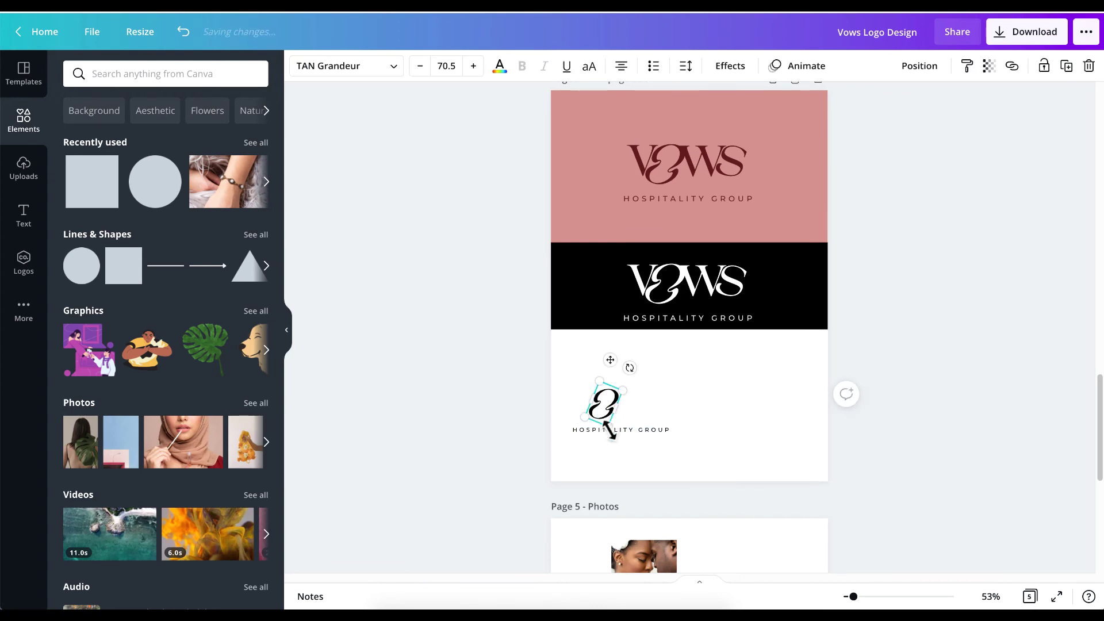
{"action": "left_click_drag", "start_coordinate": [610, 358], "coordinate": [626, 358]}
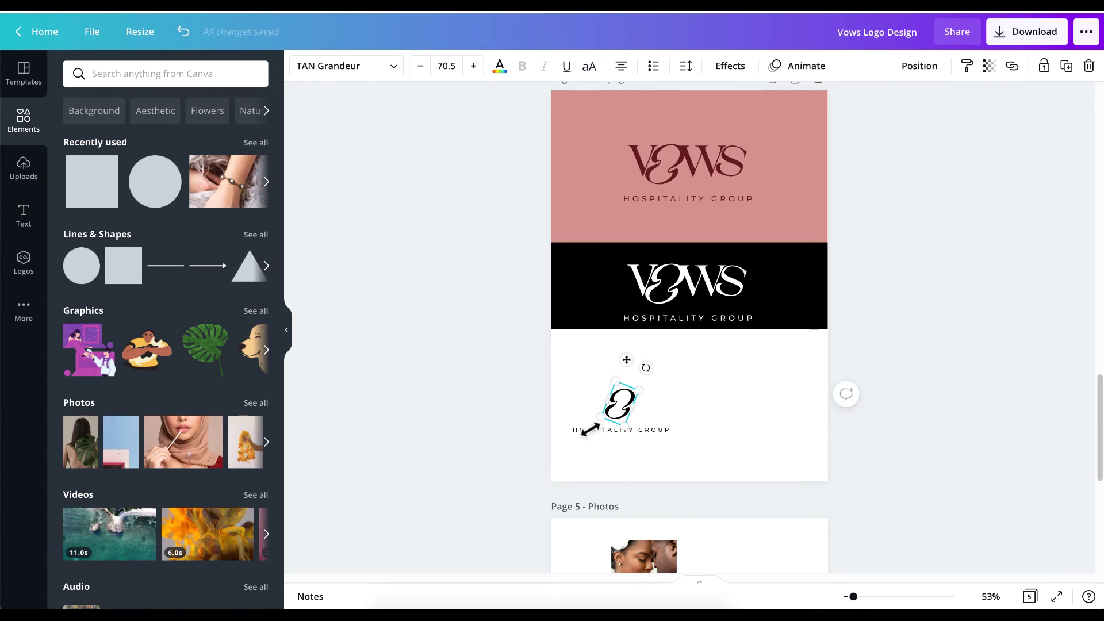
- Change the small tagline to a left-aligned three-line "VOWS HOSPITALITY GROUP" and arrange it to the right of the ampersand
{"action": "left_click", "coordinate": [581, 433]}
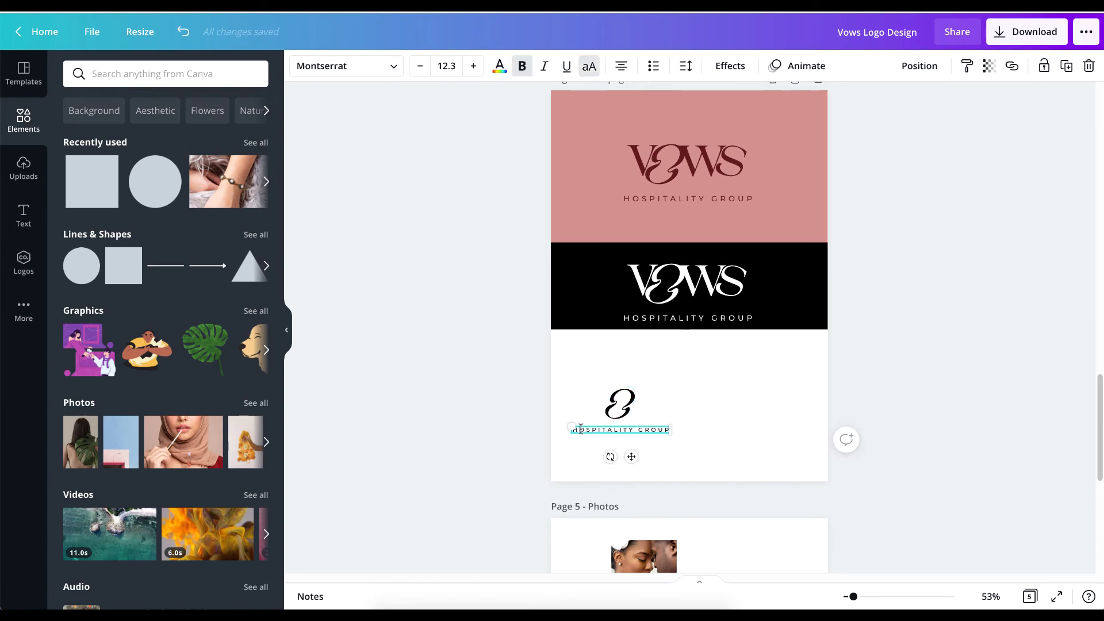
{"action": "type", "text": "VOWS"}
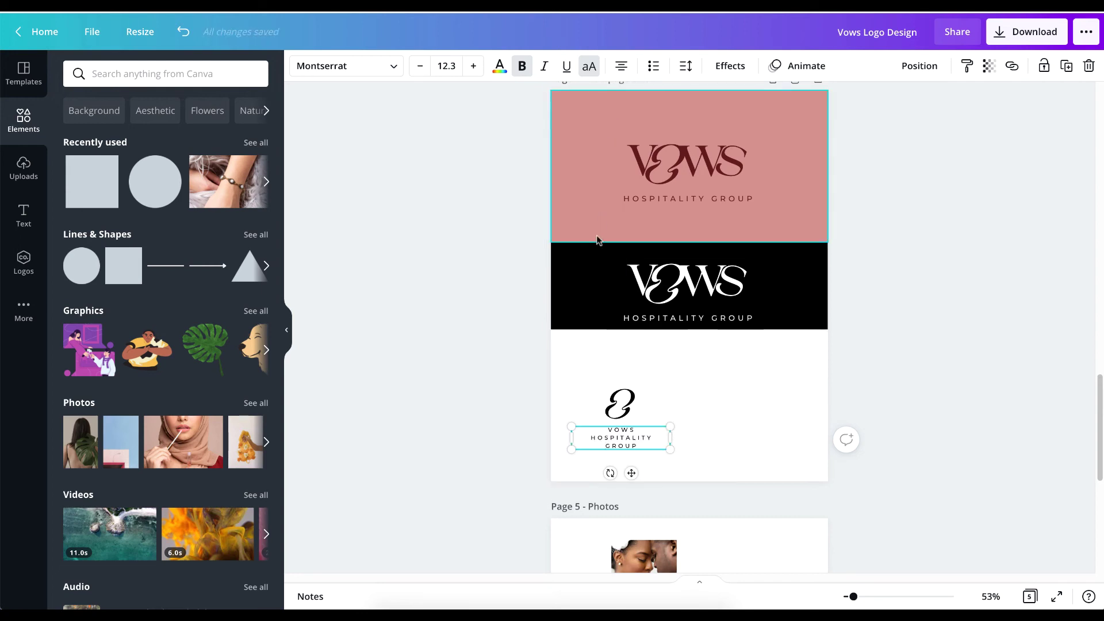
{"action": "left_click", "coordinate": [625, 66]}
{"action": "left_click", "coordinate": [945, 296]}
{"action": "left_click", "coordinate": [605, 435]}
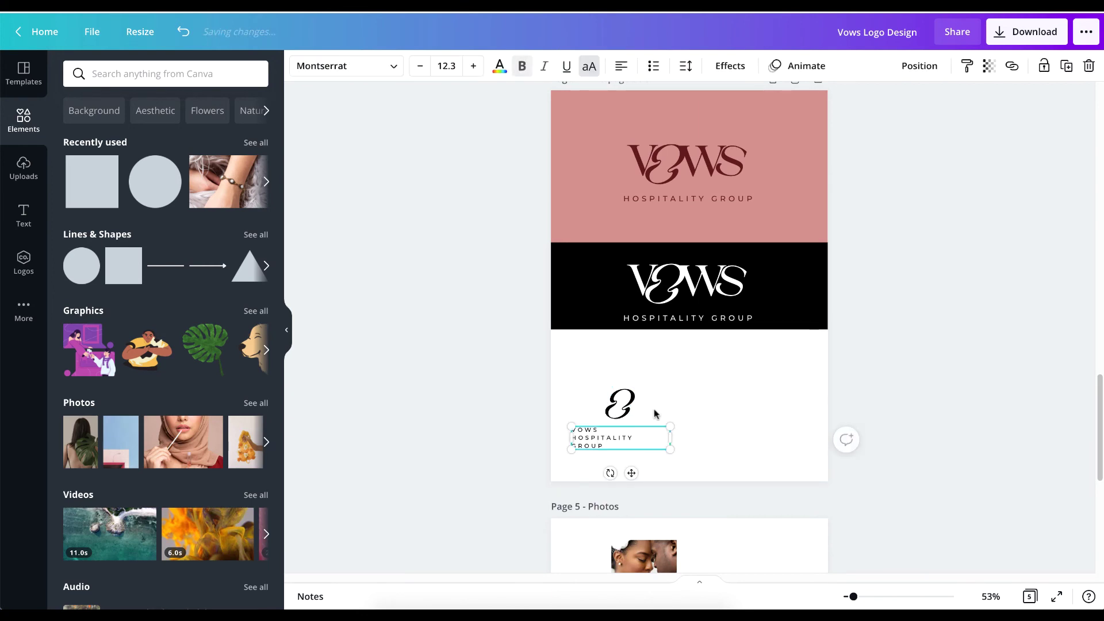
{"action": "left_click_drag", "start_coordinate": [599, 436], "coordinate": [625, 410]}
{"action": "left_click", "coordinate": [619, 408], "text": "shift"}
- Fill the lower-left rectangle with the light beige document colour
{"action": "left_click", "coordinate": [624, 358]}
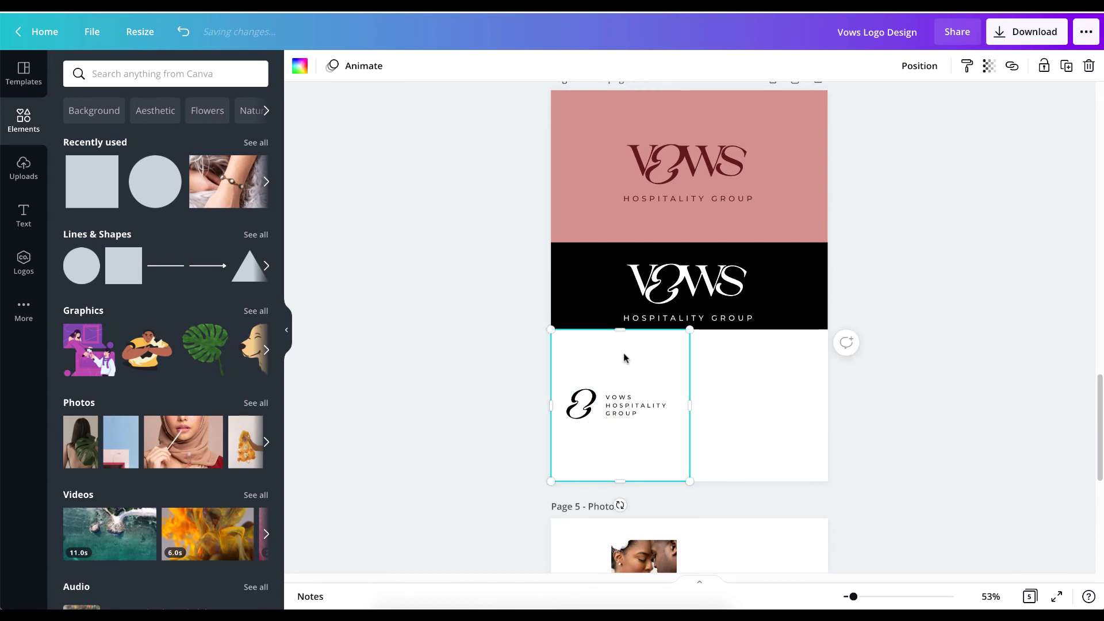
{"action": "left_click", "coordinate": [300, 65]}
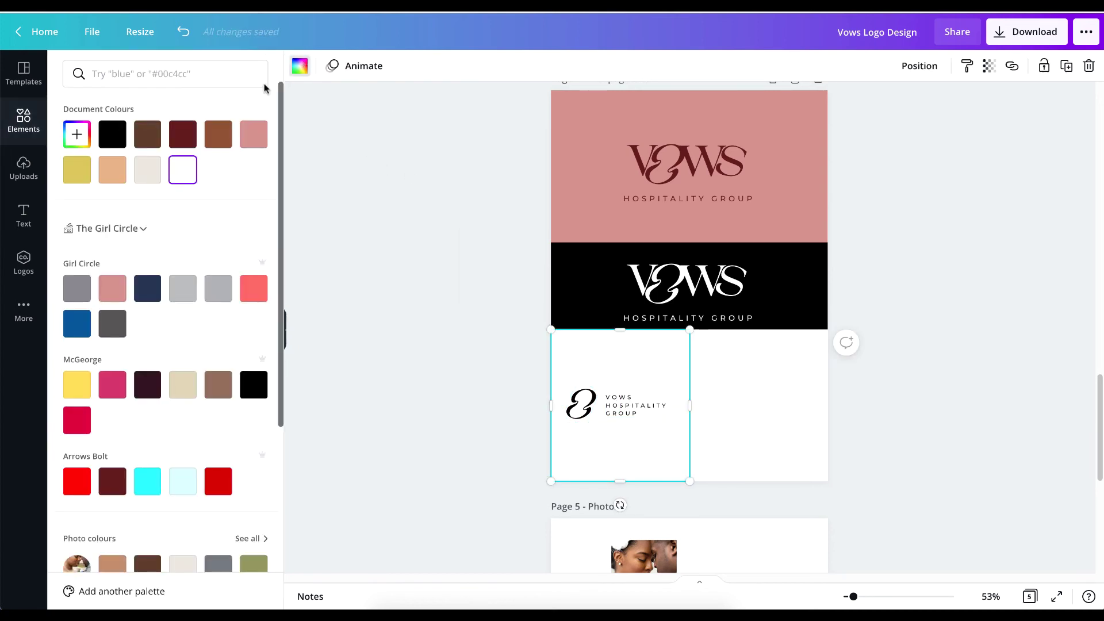
{"action": "left_click", "coordinate": [147, 170]}
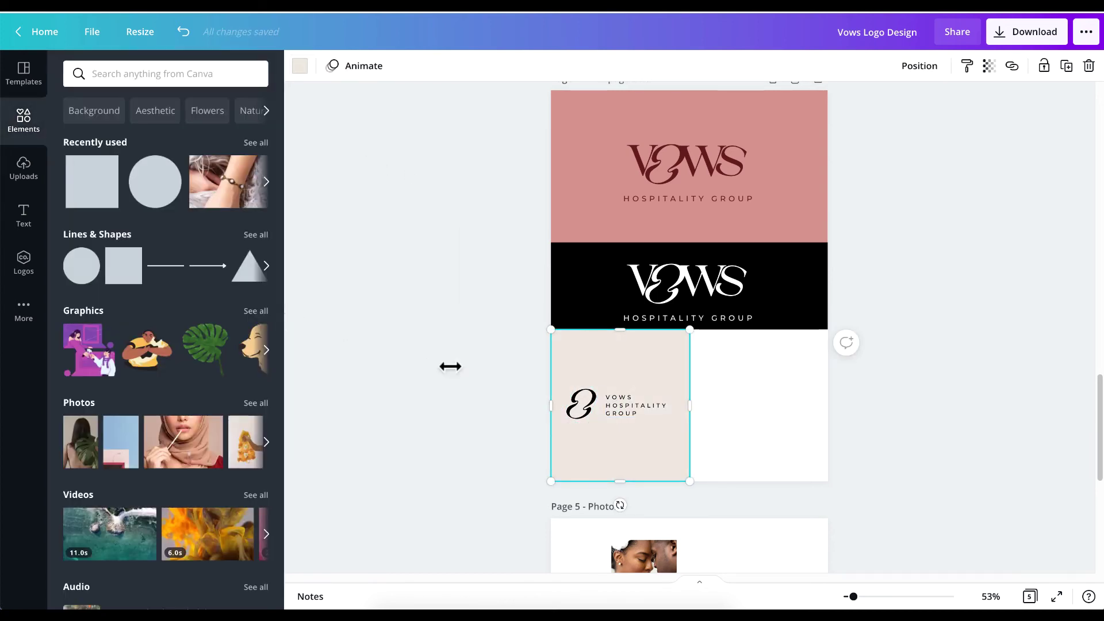
{"action": "left_click", "coordinate": [497, 344]}
- Duplicate the ampersand and its three-line text onto the lower-right rectangle, level with the original
{"action": "left_click", "coordinate": [592, 407]}
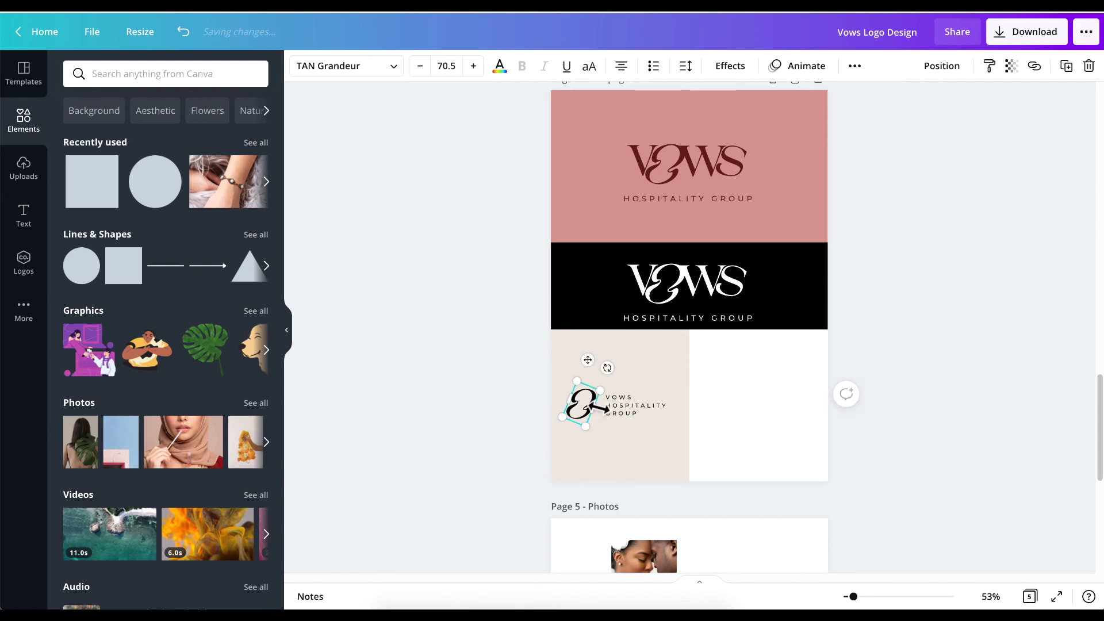
{"action": "left_click", "coordinate": [626, 410], "text": "shift"}
{"action": "left_click_drag", "start_coordinate": [624, 417], "coordinate": [725, 409]}
- Recolour the ampersand and text on the lower-right rectangle light beige
{"action": "left_click", "coordinate": [768, 364]}
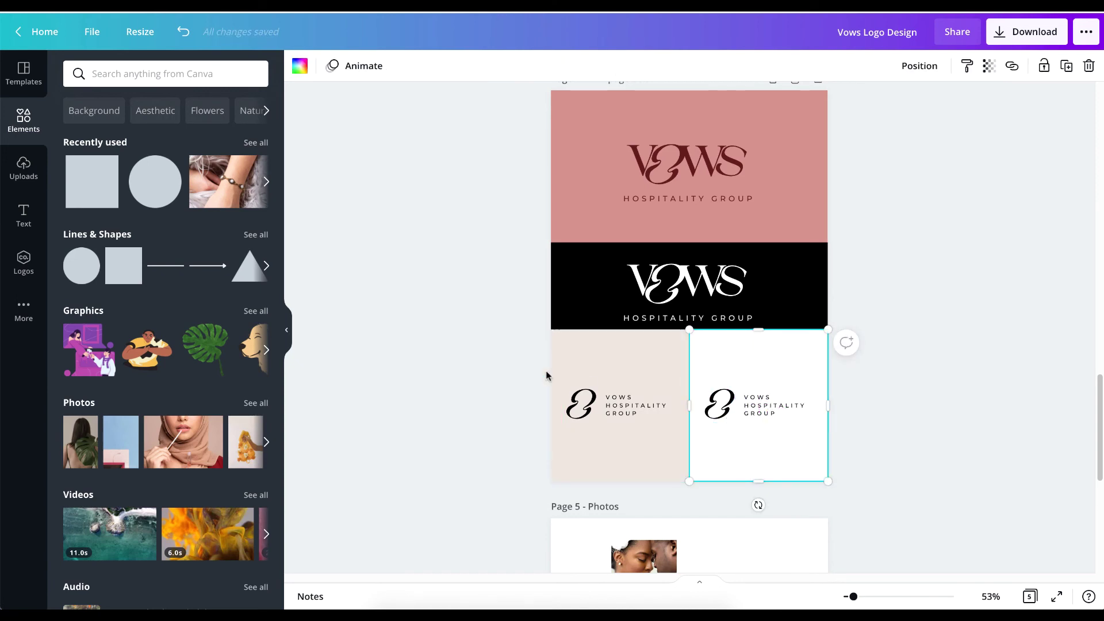
{"action": "left_click", "coordinate": [727, 407]}
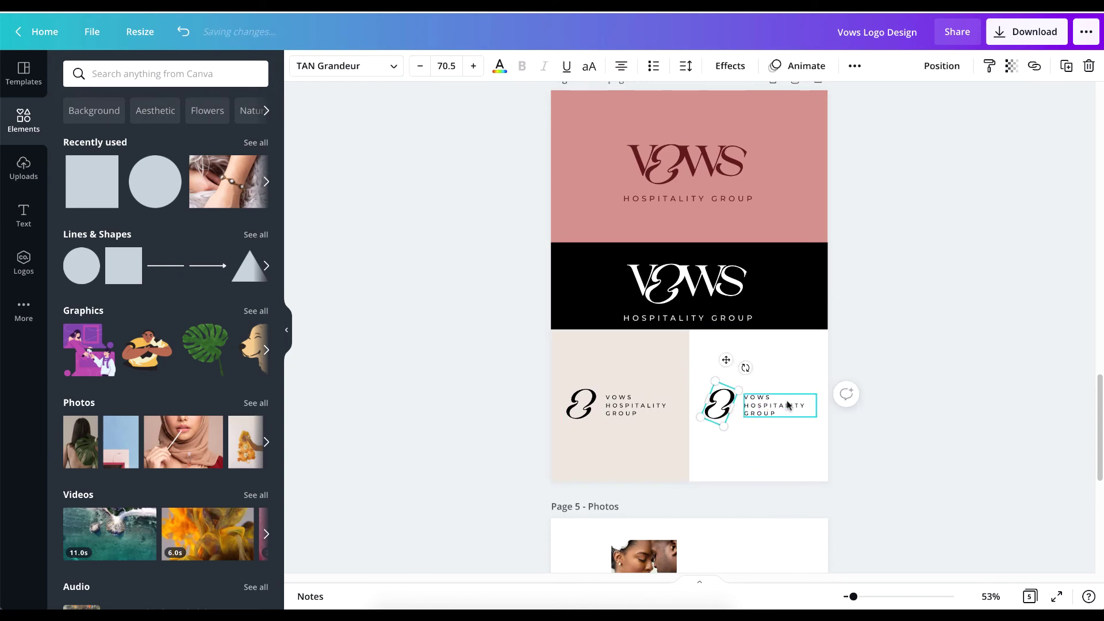
{"action": "left_click", "coordinate": [501, 67]}
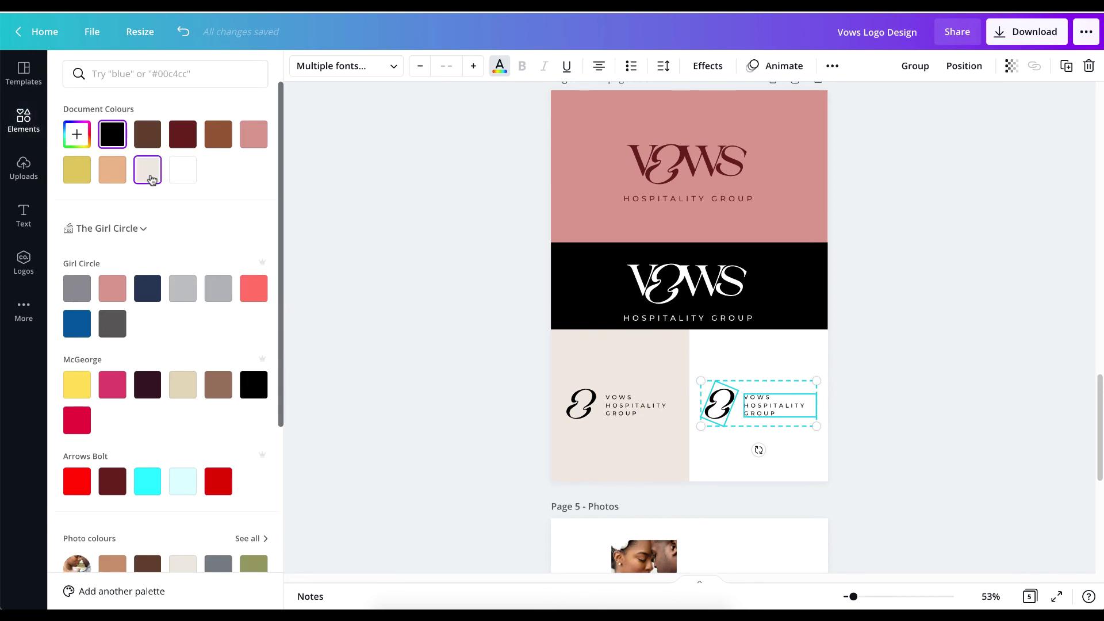
{"action": "left_click", "coordinate": [147, 172]}
- Fill the lower-right rectangle with black behind the beige ampersand logo
{"action": "left_click", "coordinate": [758, 349]}
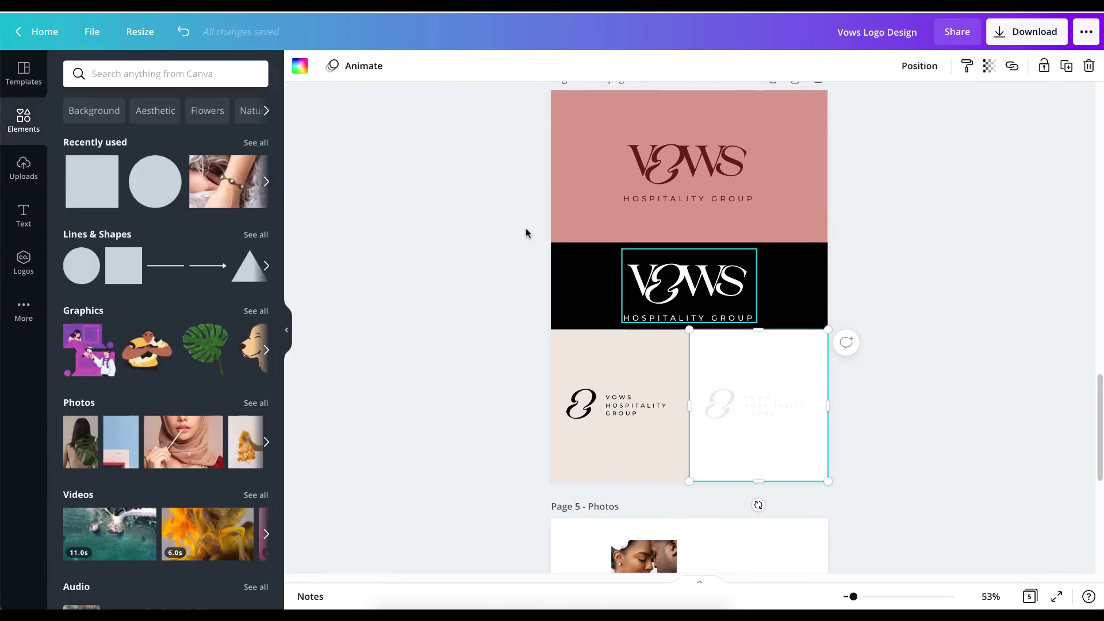
{"action": "left_click", "coordinate": [300, 65]}
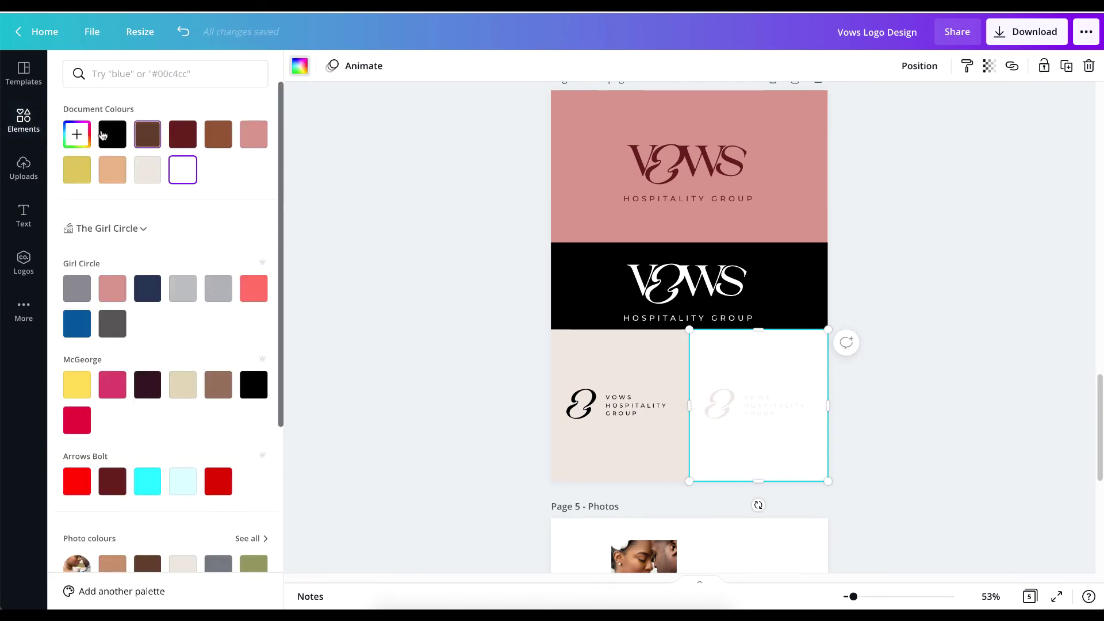
{"action": "left_click", "coordinate": [114, 136]}
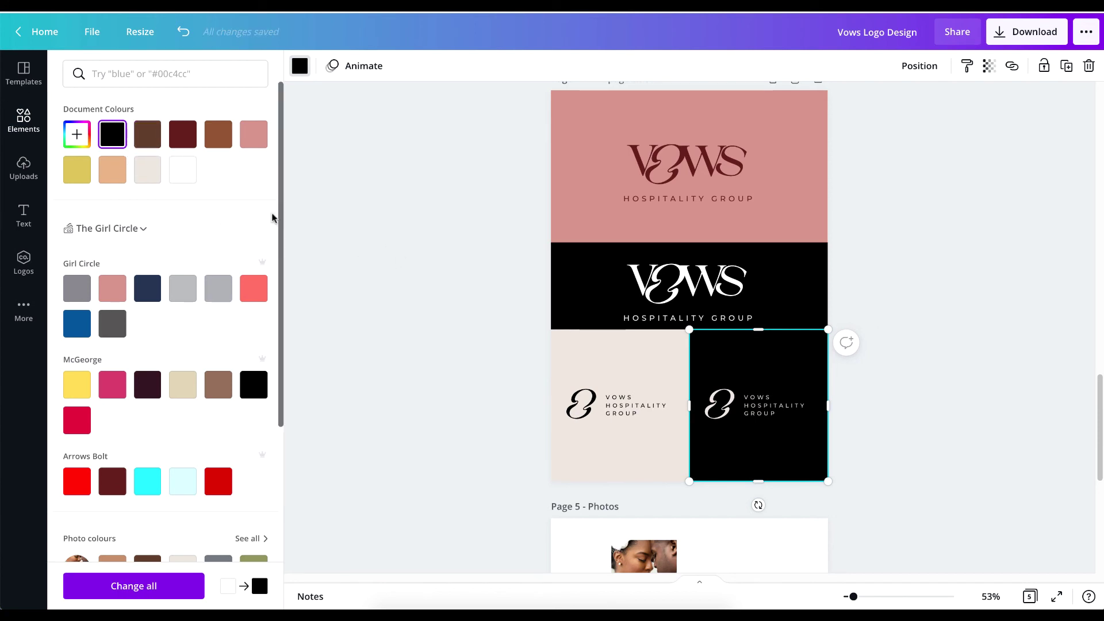
{"action": "left_click", "coordinate": [311, 247]}
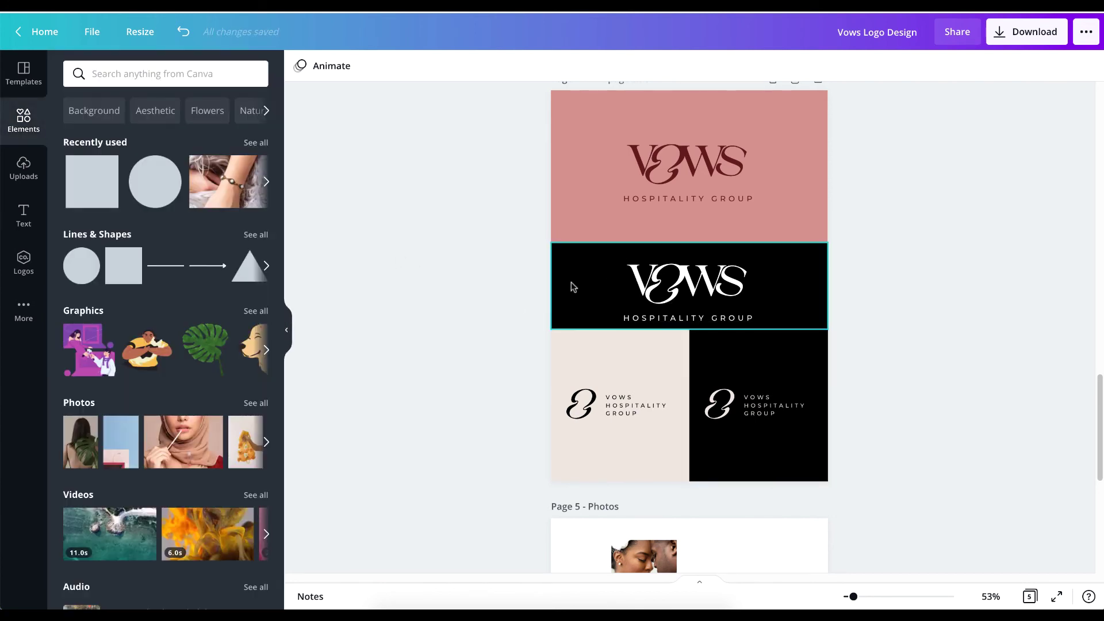
{"action": "left_click_drag", "start_coordinate": [456, 254], "coordinate": [773, 321]}
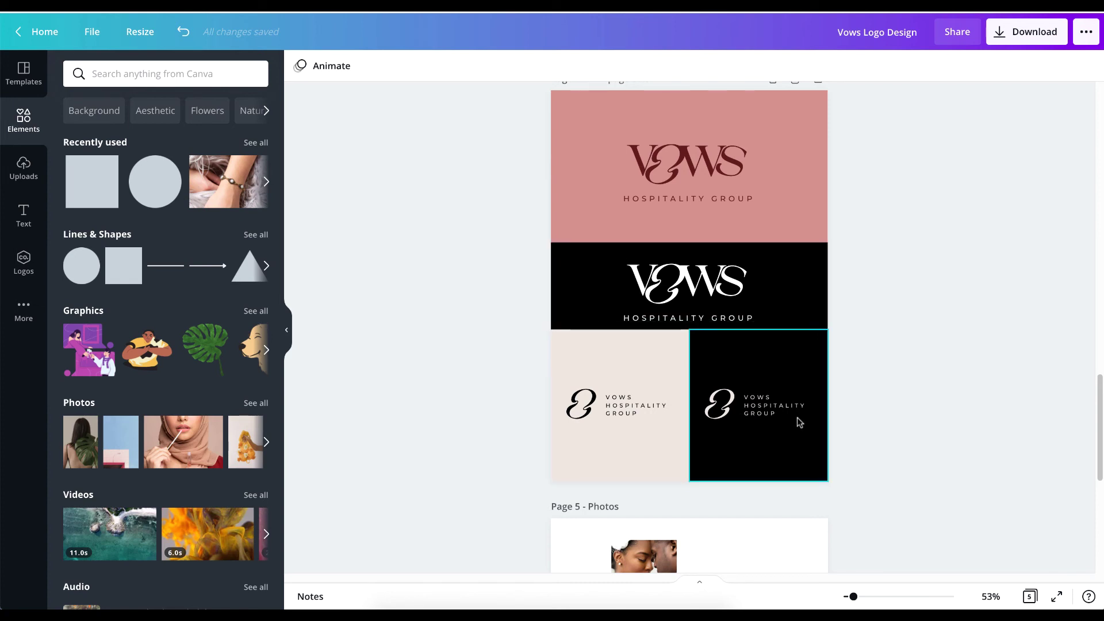
{"action": "scroll", "coordinate": [720, 300], "scroll_direction": "up", "scroll_amount": 1}
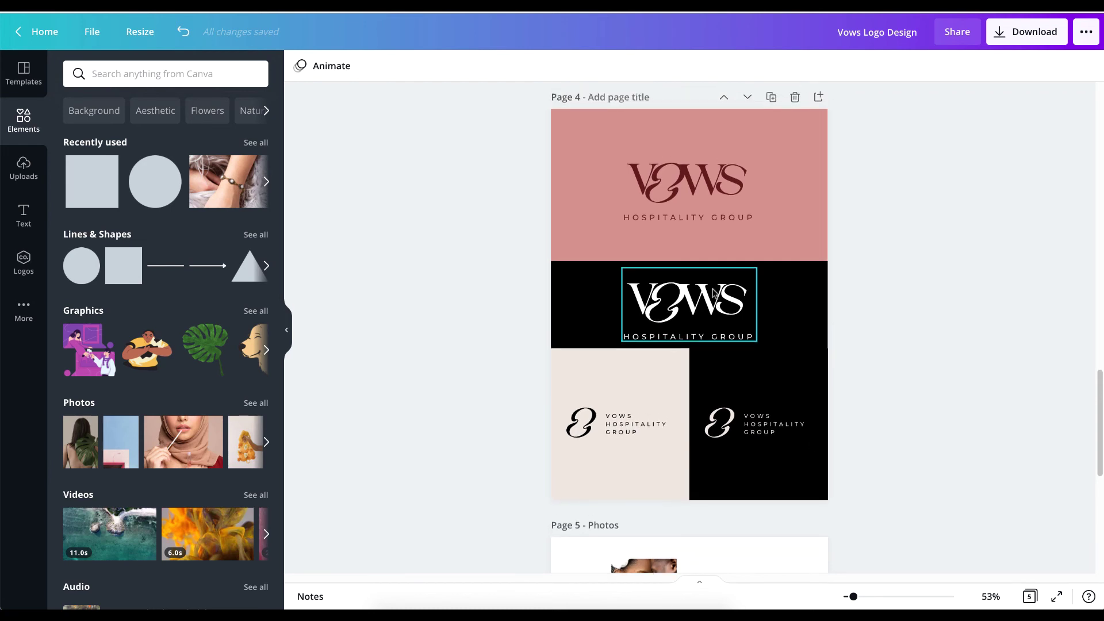
{"action": "scroll", "coordinate": [697, 224], "scroll_direction": "up", "scroll_amount": 5}
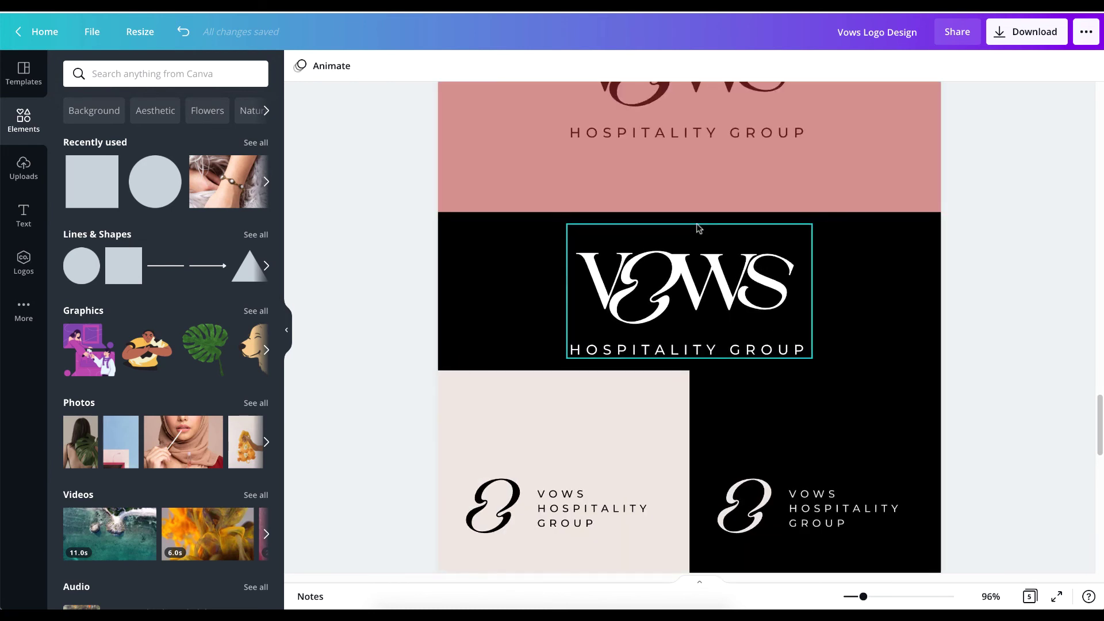
{"action": "scroll", "coordinate": [730, 312], "scroll_direction": "down", "scroll_amount": 3}
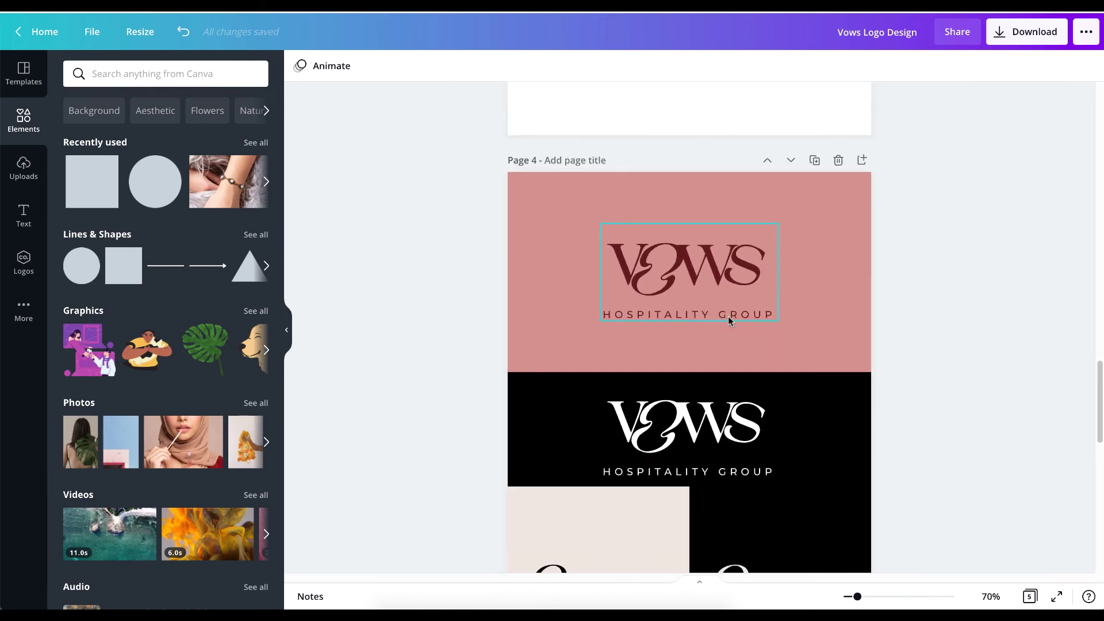
{"action": "scroll", "coordinate": [728, 315], "scroll_direction": "down", "scroll_amount": 6}
{"action": "scroll", "coordinate": [729, 320], "scroll_direction": "up", "scroll_amount": 4}
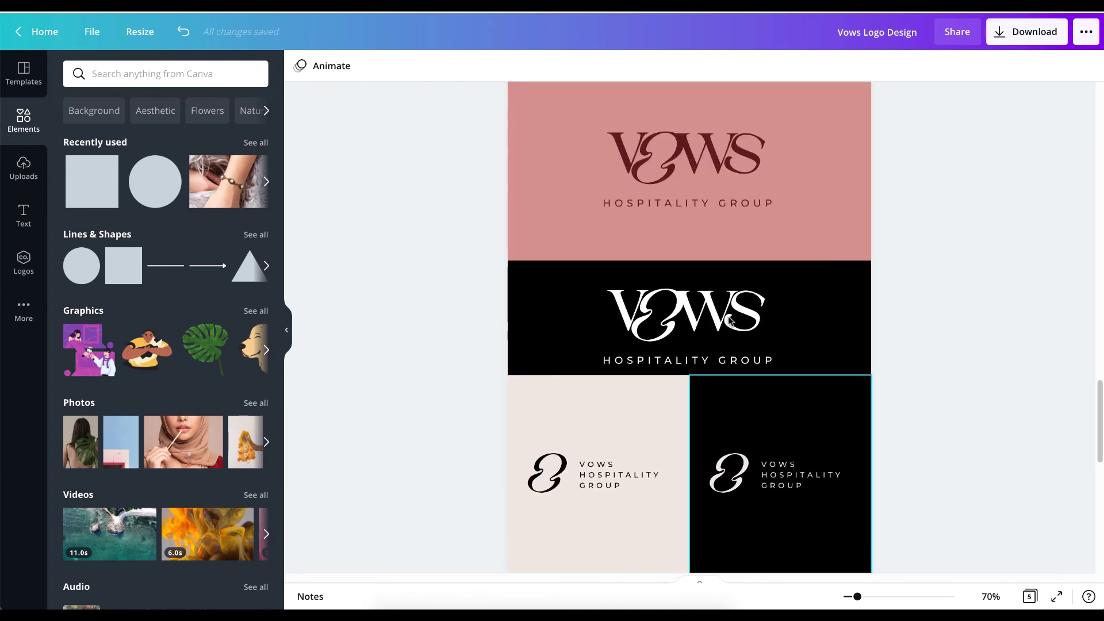
- Duplicate the Photos page with the wedding and couple pictures
{"action": "scroll", "coordinate": [728, 316], "scroll_direction": "down", "scroll_amount": 5}
{"action": "scroll", "coordinate": [733, 331], "scroll_direction": "down", "scroll_amount": 1}
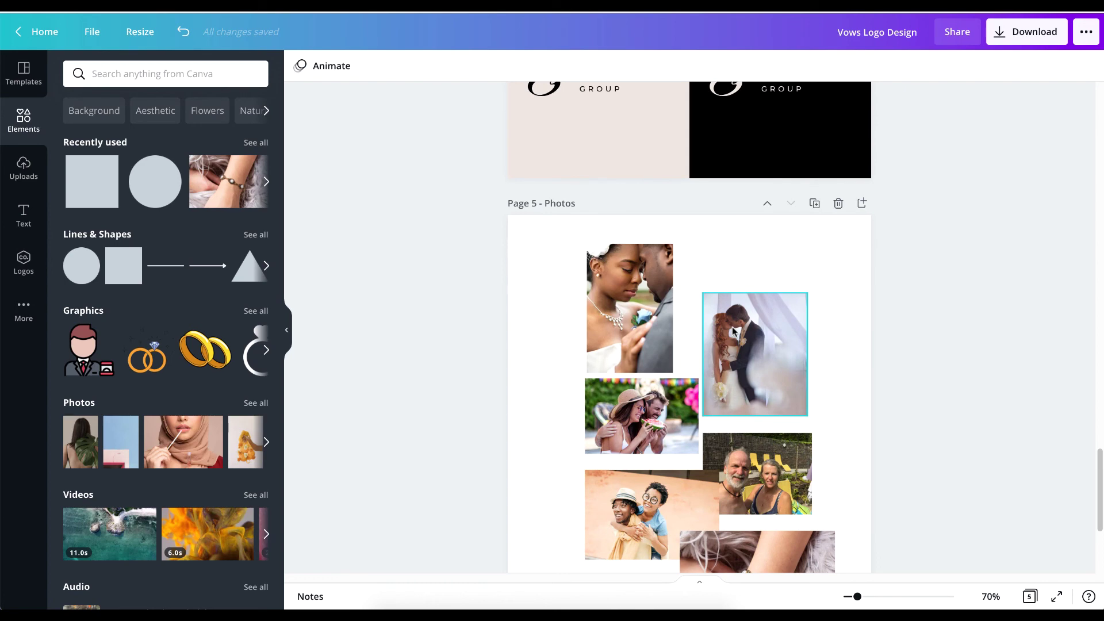
{"action": "left_click", "coordinate": [816, 200]}
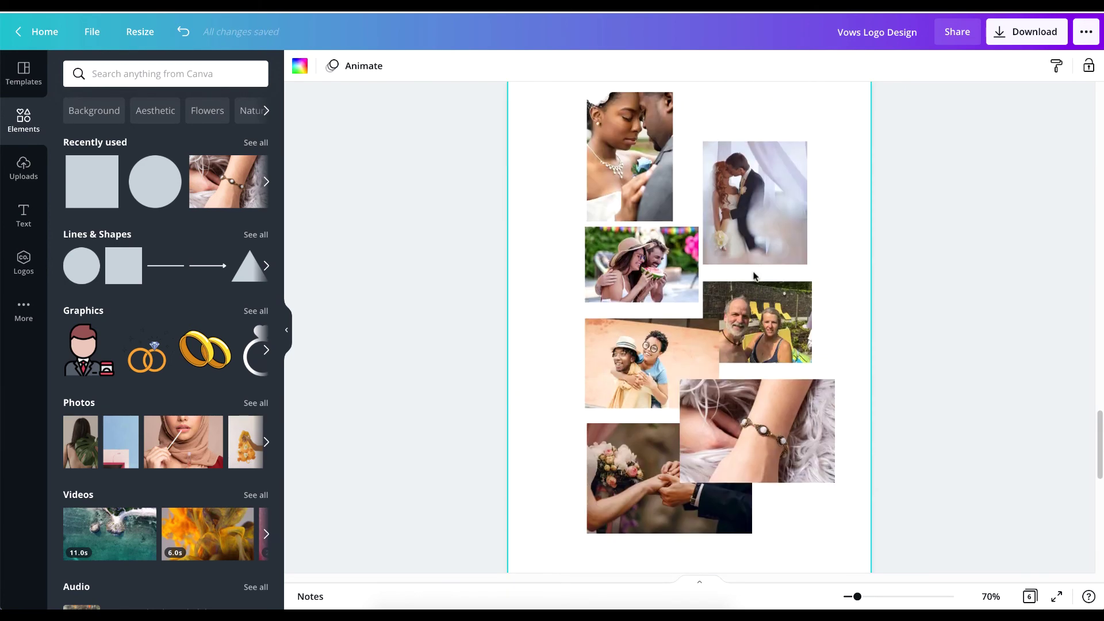
- Rearrange the photos on page 5, placing the bride upper left, the watermelon couple beside her, the embracing couple below and the bracelet higher
{"action": "scroll", "coordinate": [728, 272], "scroll_direction": "up", "scroll_amount": 5}
{"action": "left_click_drag", "start_coordinate": [623, 284], "coordinate": [584, 291]}
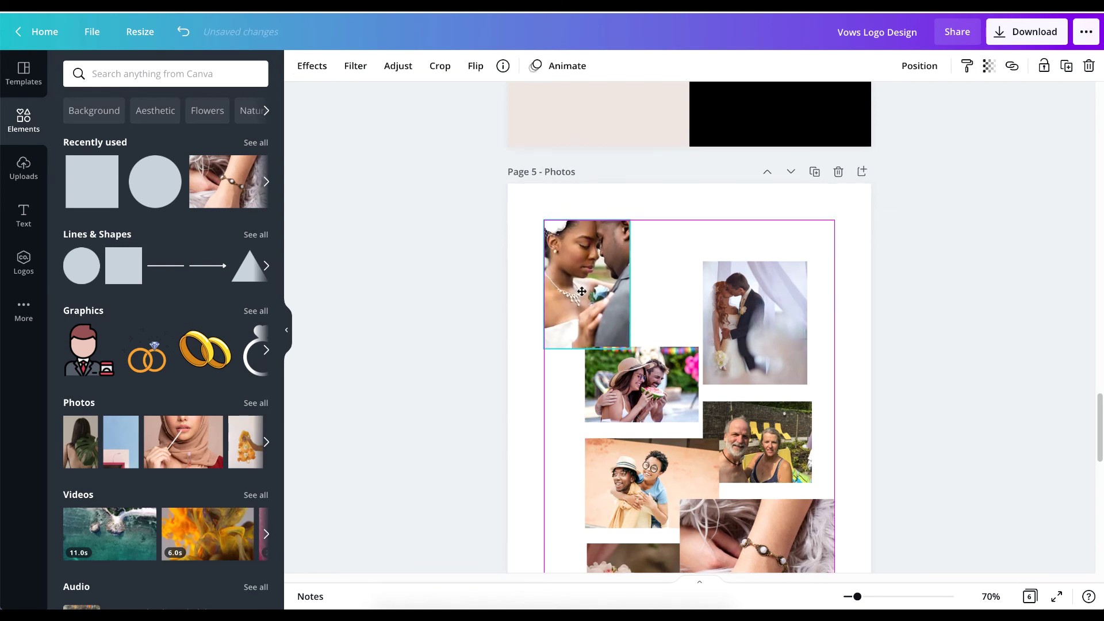
{"action": "scroll", "coordinate": [750, 351], "scroll_direction": "down", "scroll_amount": 1}
{"action": "scroll", "coordinate": [711, 369], "scroll_direction": "down", "scroll_amount": 1}
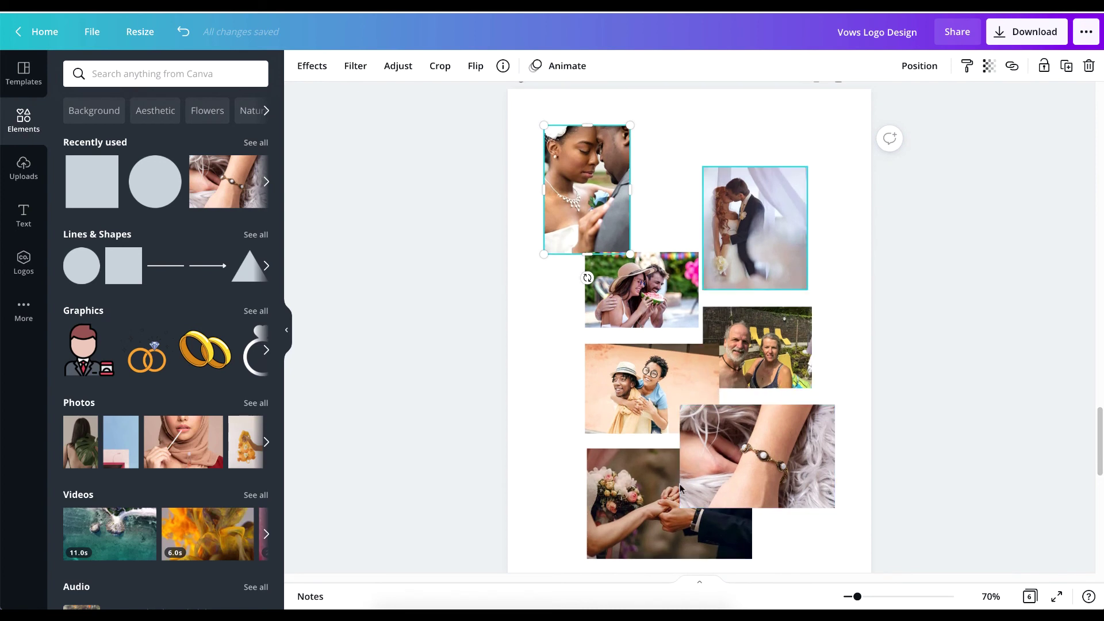
{"action": "left_click_drag", "start_coordinate": [647, 296], "coordinate": [703, 167]}
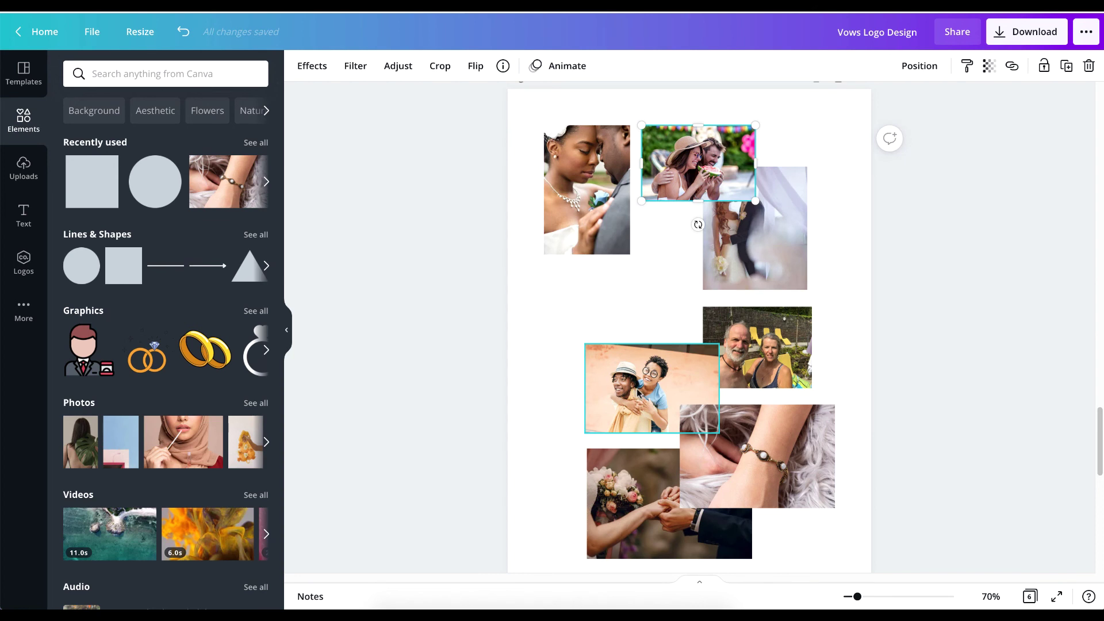
{"action": "left_click_drag", "start_coordinate": [637, 392], "coordinate": [596, 309]}
{"action": "left_click_drag", "start_coordinate": [754, 504], "coordinate": [751, 460]}
- Delete the older couple, kissing newlyweds and ring-exchange photos from page 5
{"action": "left_click", "coordinate": [756, 344]}
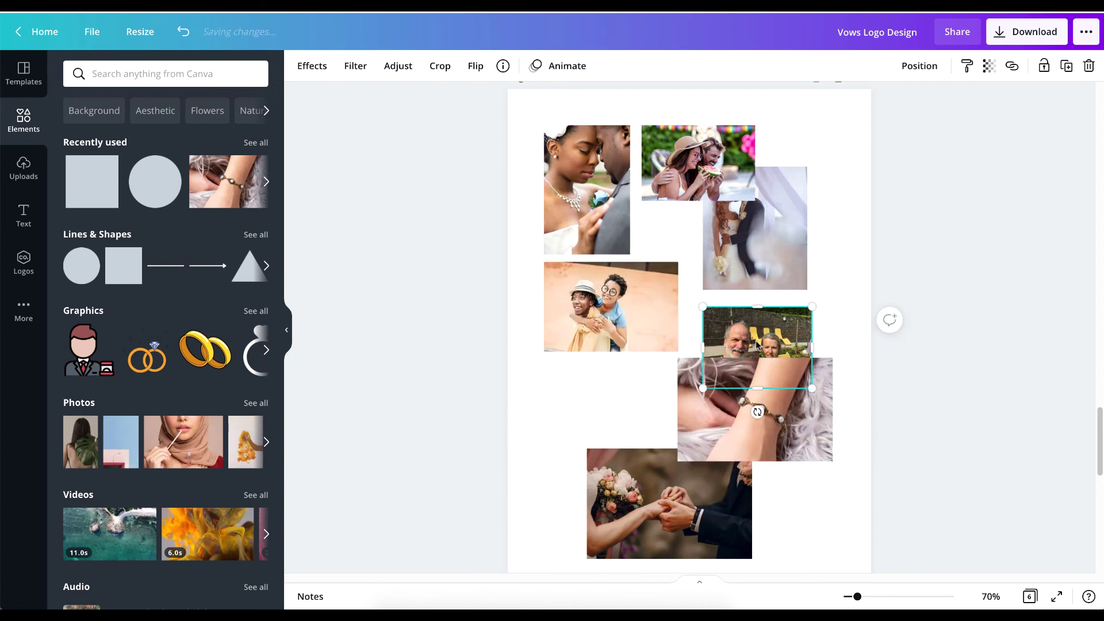
{"action": "left_click", "coordinate": [750, 219], "text": "shift"}
{"action": "key", "text": "Delete"}
{"action": "left_click", "coordinate": [727, 550]}
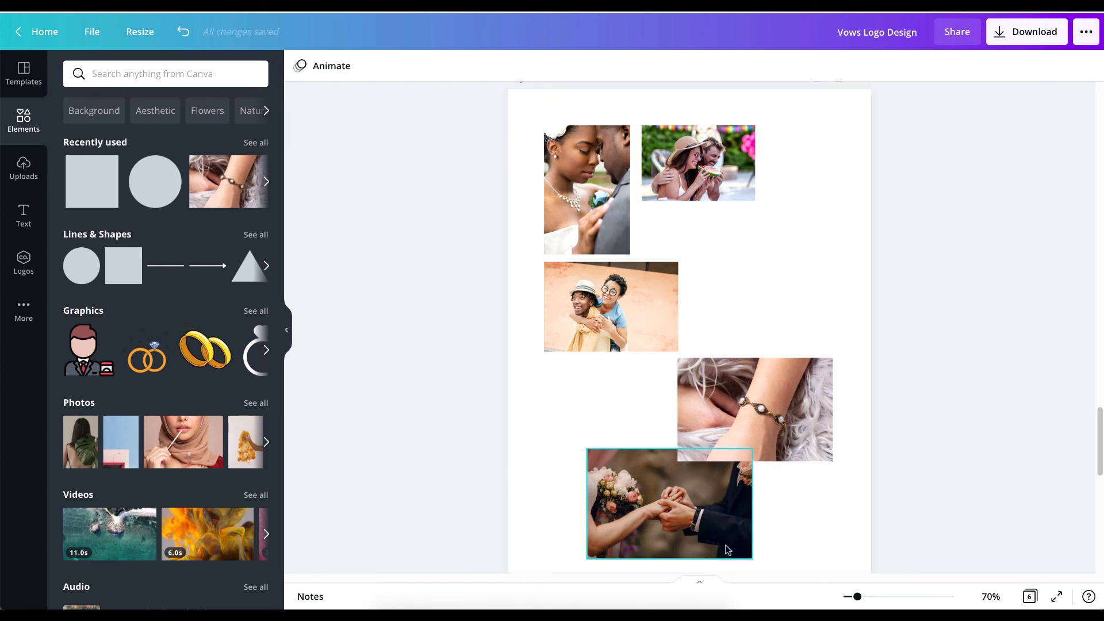
{"action": "key", "text": "Delete"}
- Move the bracelet photo up on the right side of the page and enlarge the bride photo from its lower-right corner
{"action": "left_click", "coordinate": [752, 367]}
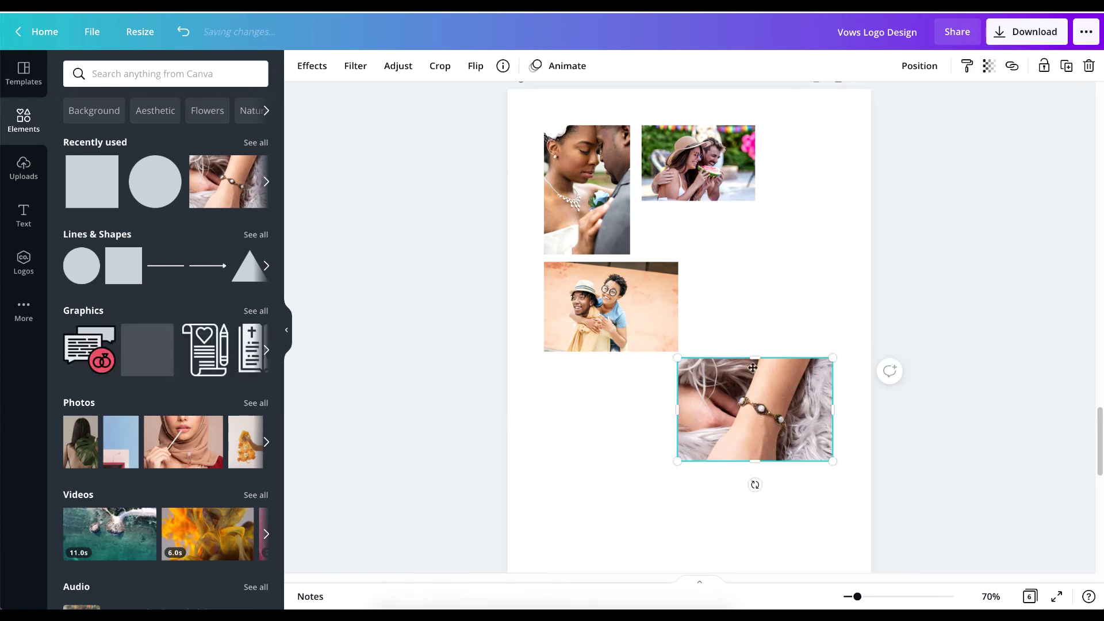
{"action": "left_click_drag", "start_coordinate": [753, 367], "coordinate": [750, 304]}
{"action": "left_click", "coordinate": [598, 219]}
{"action": "left_click_drag", "start_coordinate": [631, 254], "coordinate": [670, 323]}
{"action": "left_click", "coordinate": [710, 443]}
- Crop the embracing couple photo to the bride photo's size, showing both faces, and place it level with her on the right
{"action": "left_click", "coordinate": [627, 323]}
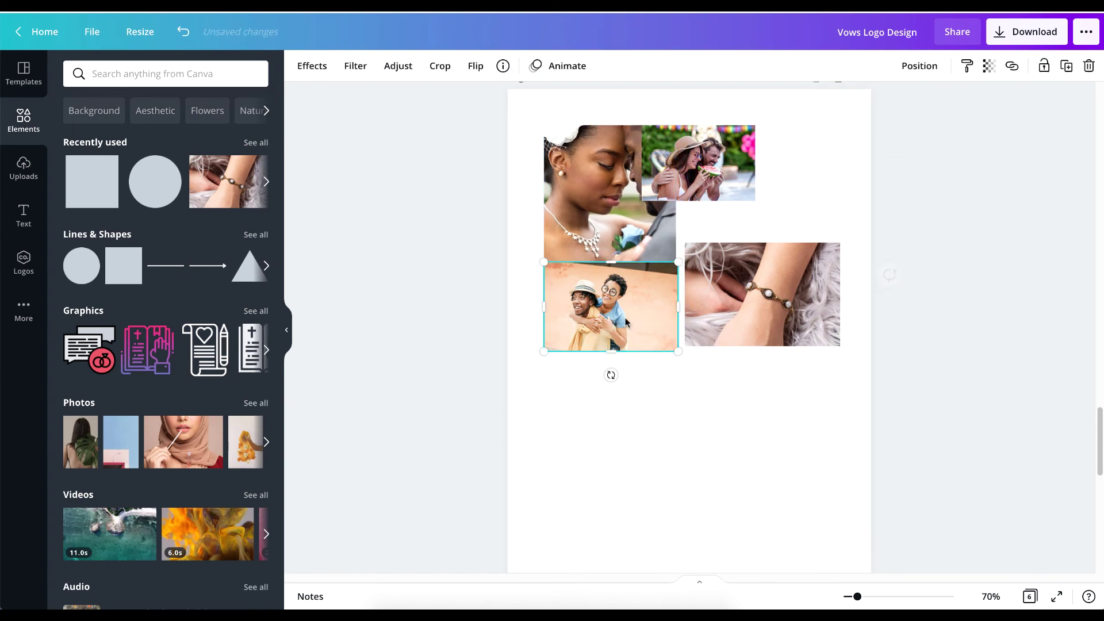
{"action": "left_click_drag", "start_coordinate": [617, 297], "coordinate": [610, 181]}
{"action": "left_click", "coordinate": [502, 253]}
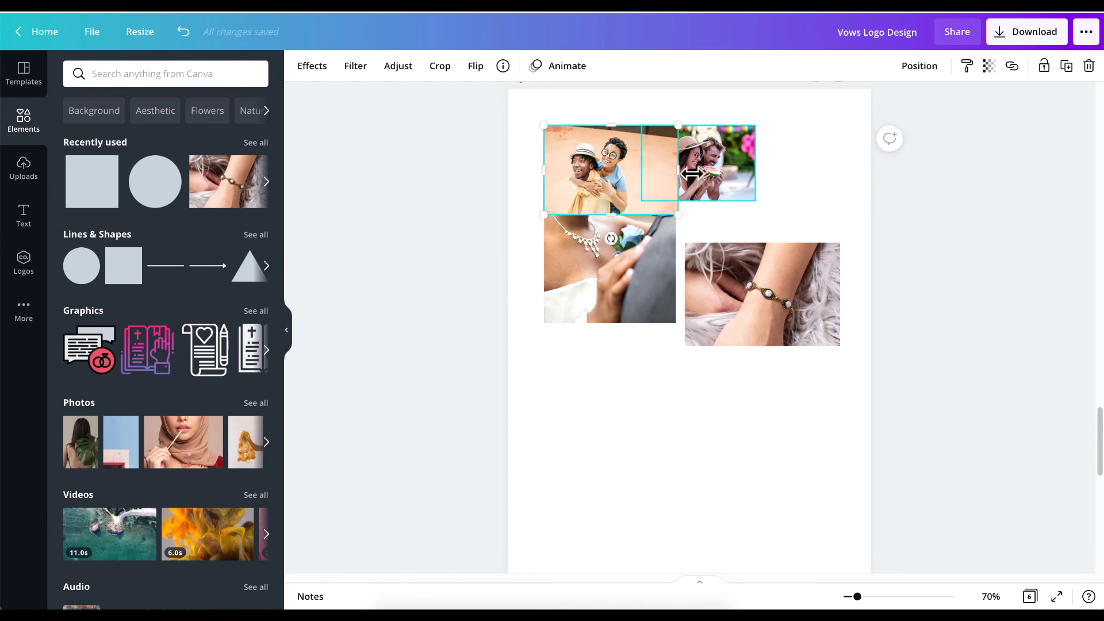
{"action": "left_click_drag", "start_coordinate": [679, 171], "coordinate": [673, 169]}
{"action": "left_click_drag", "start_coordinate": [611, 215], "coordinate": [626, 323]}
{"action": "double_click", "coordinate": [611, 260]}
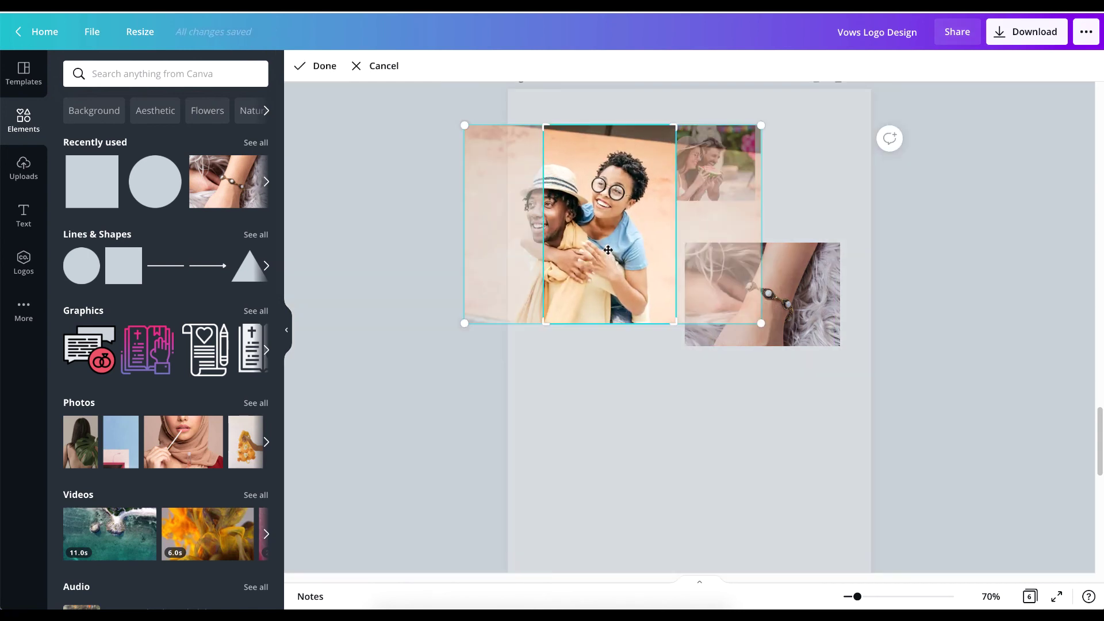
{"action": "left_click", "coordinate": [636, 347]}
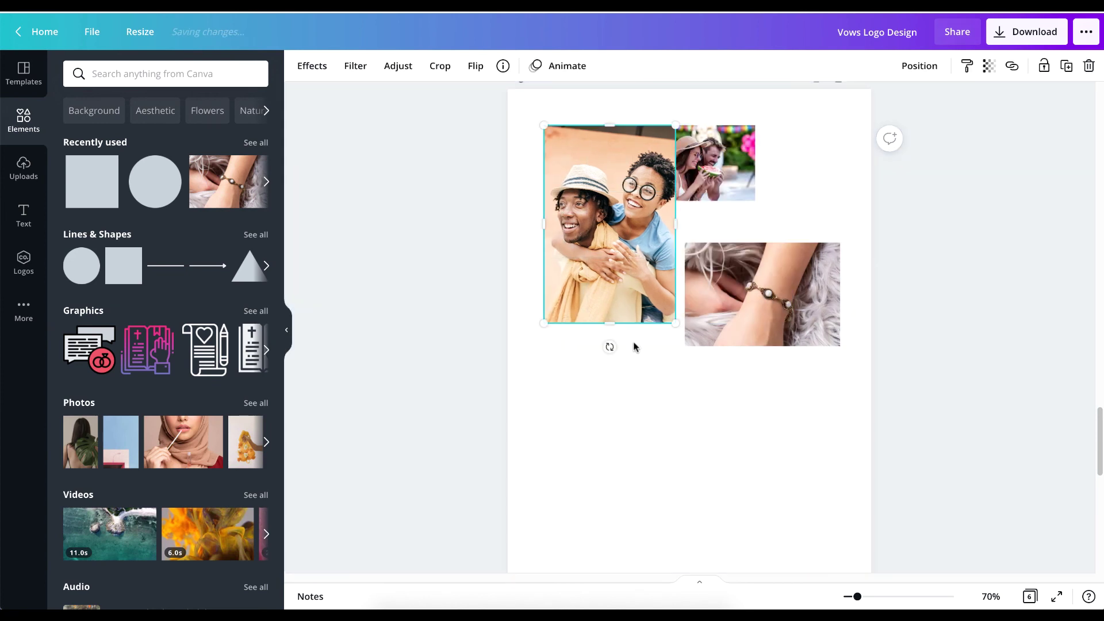
{"action": "left_click_drag", "start_coordinate": [623, 252], "coordinate": [760, 267]}
{"action": "left_click", "coordinate": [612, 249]}
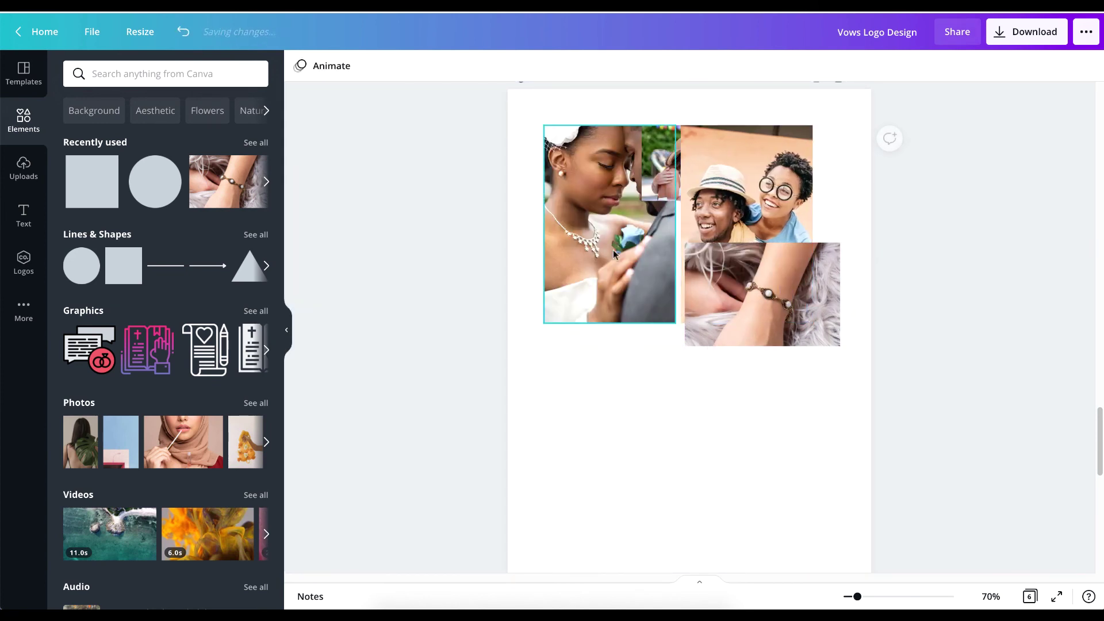
- Crop the watermelon couple photo to the bride photo's size and place a copy directly below it
{"action": "left_click_drag", "start_coordinate": [662, 167], "coordinate": [564, 168]}
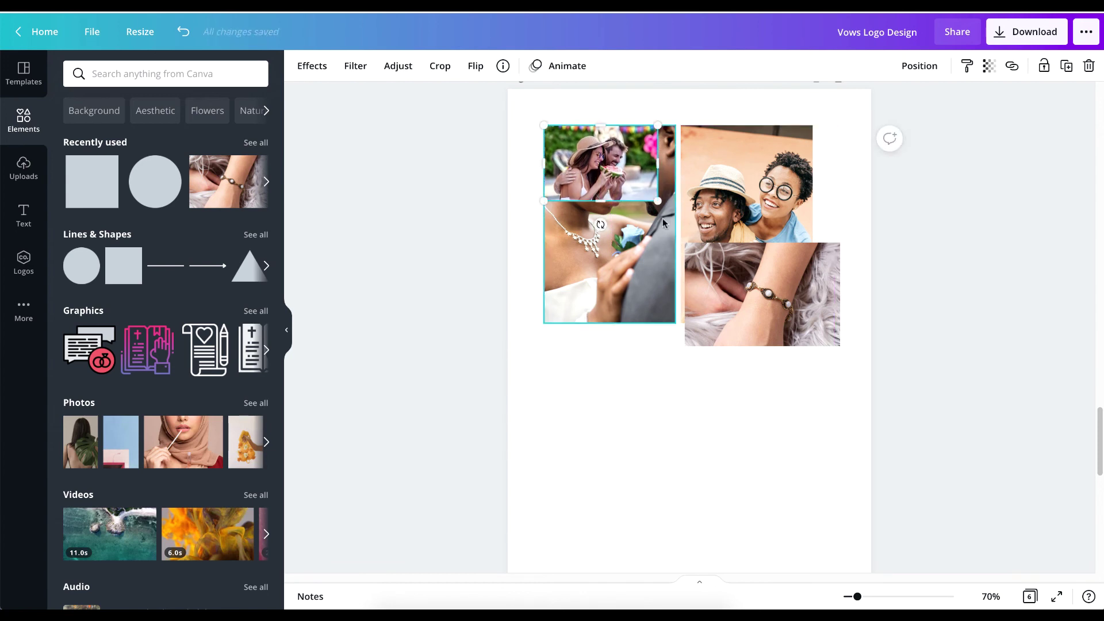
{"action": "left_click_drag", "start_coordinate": [659, 201], "coordinate": [625, 323]}
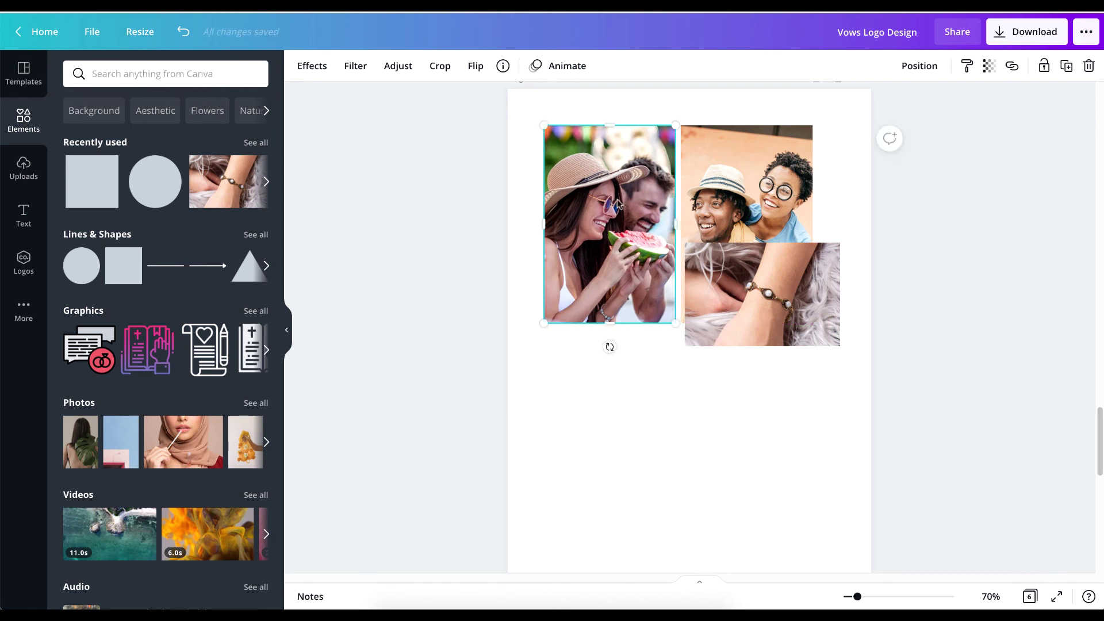
{"action": "left_click_drag", "start_coordinate": [619, 202], "coordinate": [619, 410]}
- Crop the bracelet photo to about 76.1 by 114.2 and place it in the grid's lower-right spot
{"action": "left_click", "coordinate": [732, 339]}
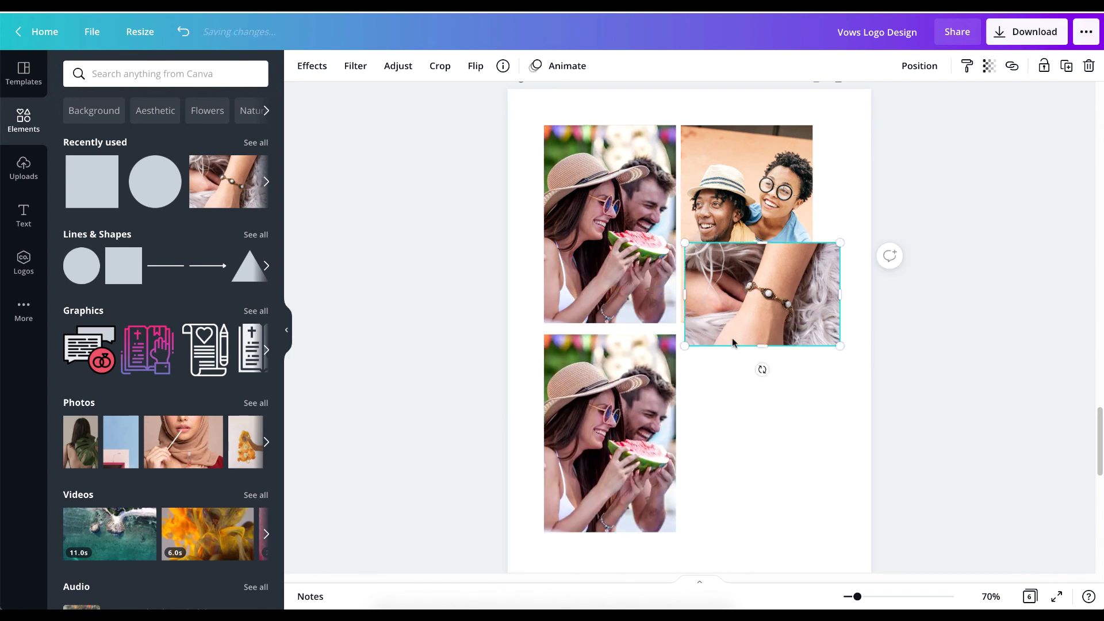
{"action": "left_click_drag", "start_coordinate": [748, 281], "coordinate": [608, 165]}
{"action": "left_click_drag", "start_coordinate": [697, 176], "coordinate": [676, 174]}
{"action": "key", "text": "super+z"}
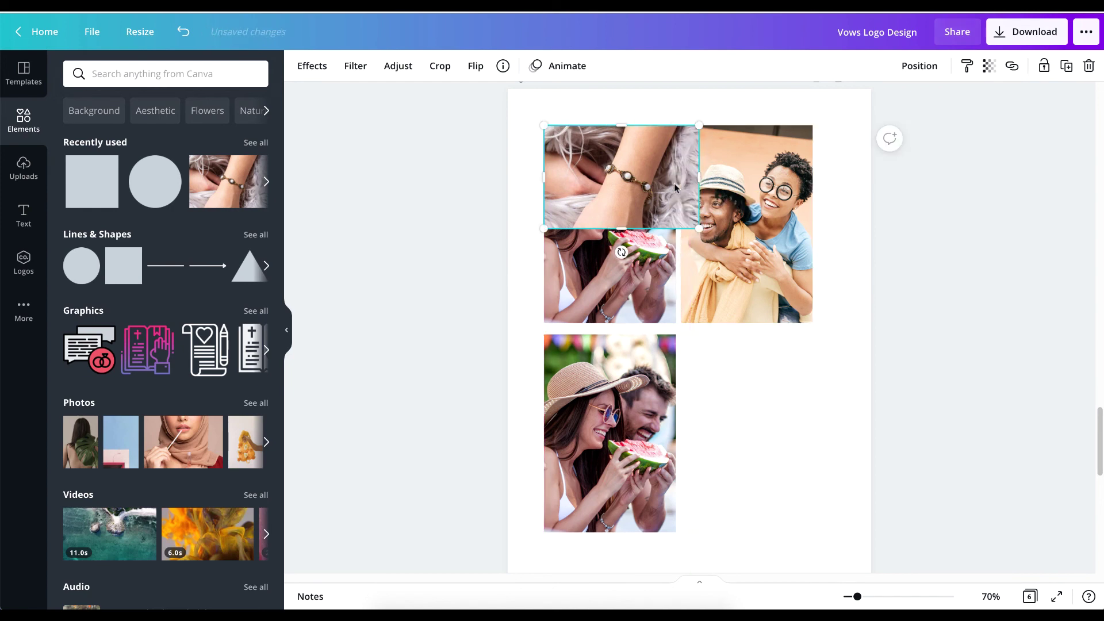
{"action": "left_click_drag", "start_coordinate": [703, 232], "coordinate": [628, 318]}
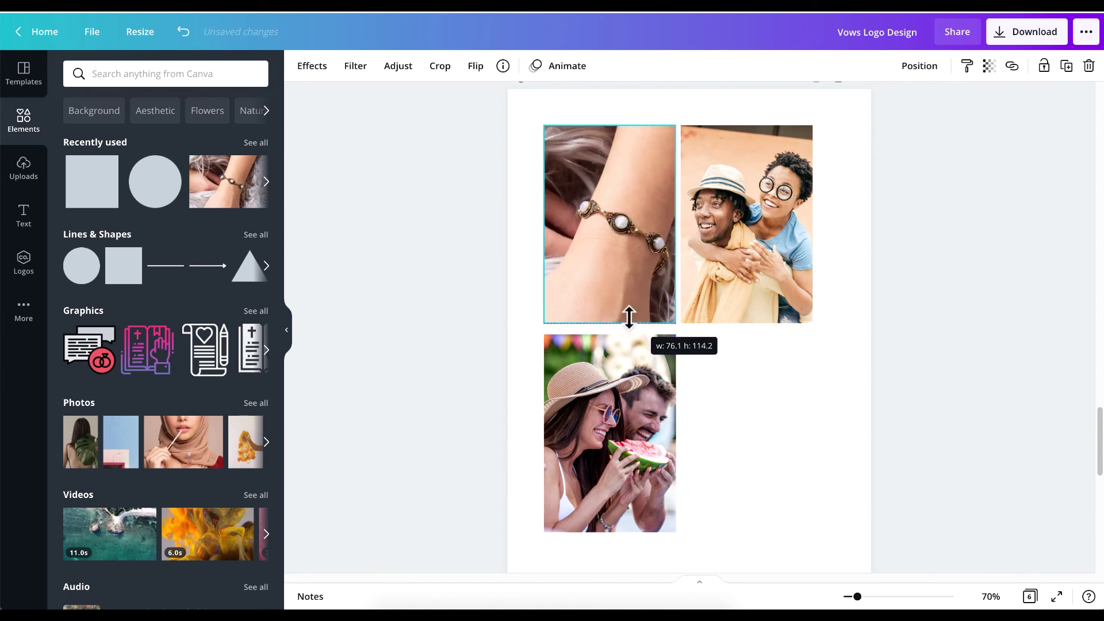
{"action": "left_click_drag", "start_coordinate": [592, 209], "coordinate": [736, 416]}
- Shift the two right-hand photos to widen the gap between columns and centre the four-photo grid on the page
{"action": "left_click", "coordinate": [747, 225]}
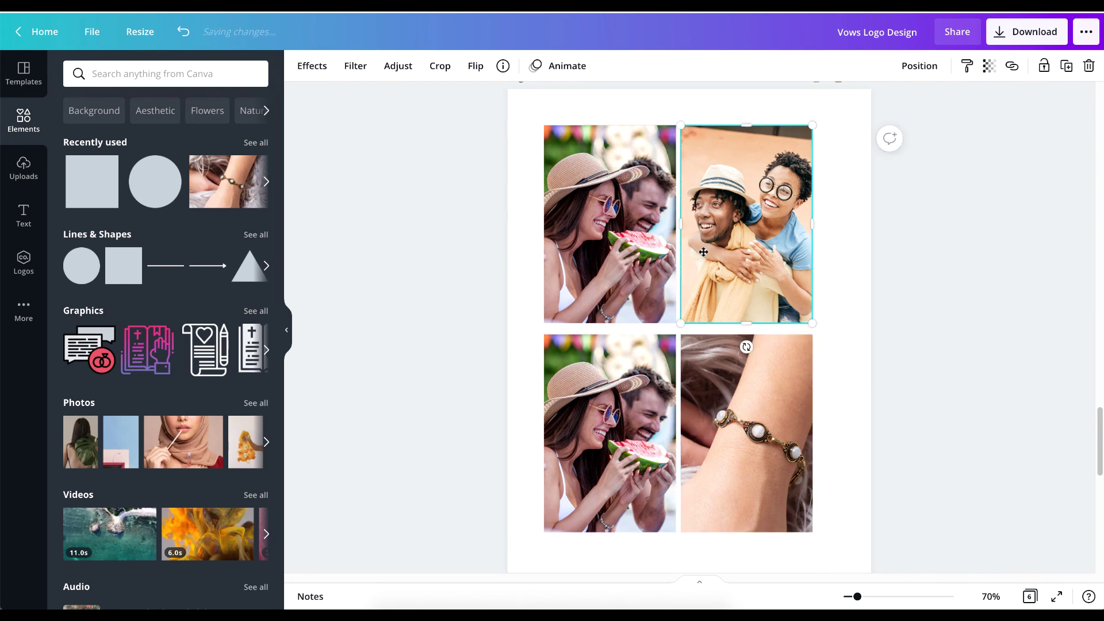
{"action": "left_click_drag", "start_coordinate": [747, 224], "coordinate": [756, 224]}
{"action": "left_click", "coordinate": [740, 436]}
{"action": "left_click_drag", "start_coordinate": [739, 436], "coordinate": [743, 433]}
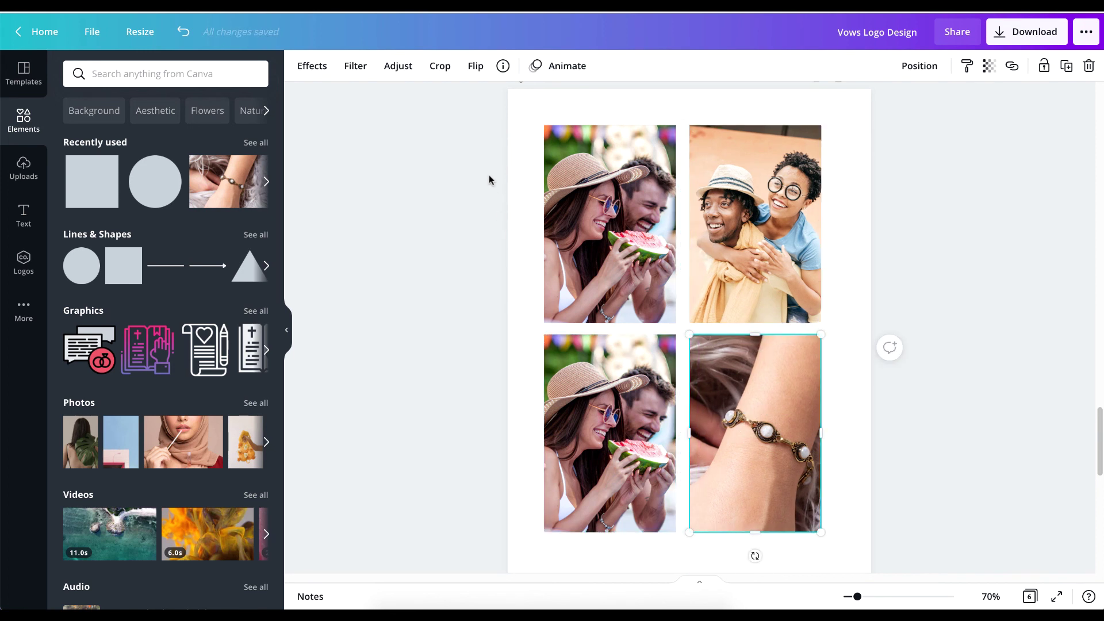
{"action": "left_click_drag", "start_coordinate": [489, 176], "coordinate": [757, 372]}
{"action": "left_click", "coordinate": [902, 364]}
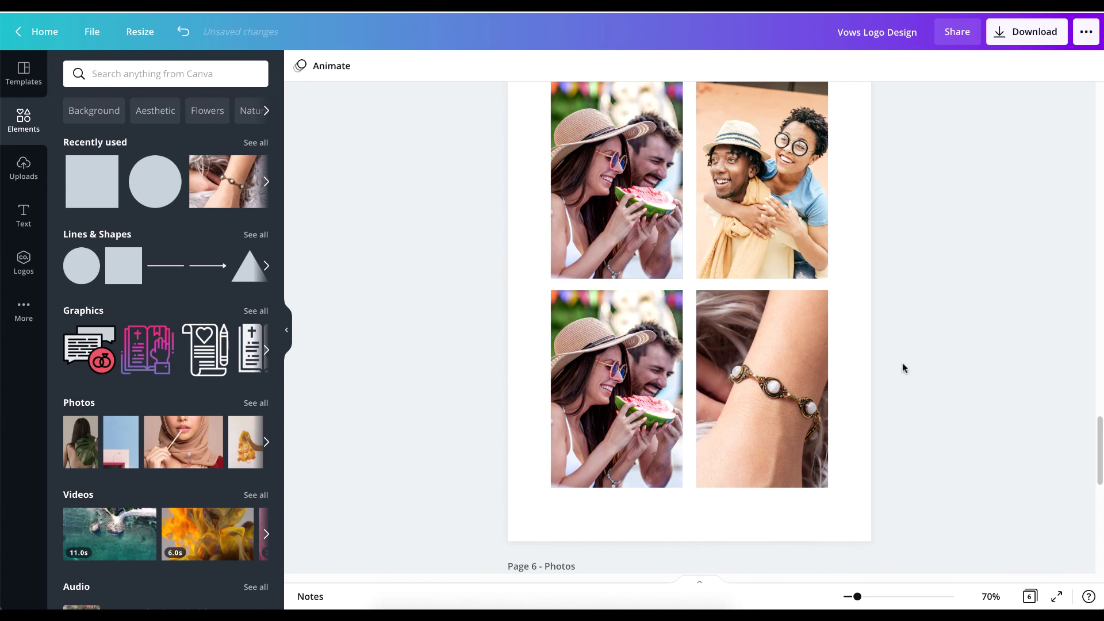
- Remove the extra watermelon couple photo covering the bride in the grid's upper-left spot
{"action": "left_click", "coordinate": [990, 597]}
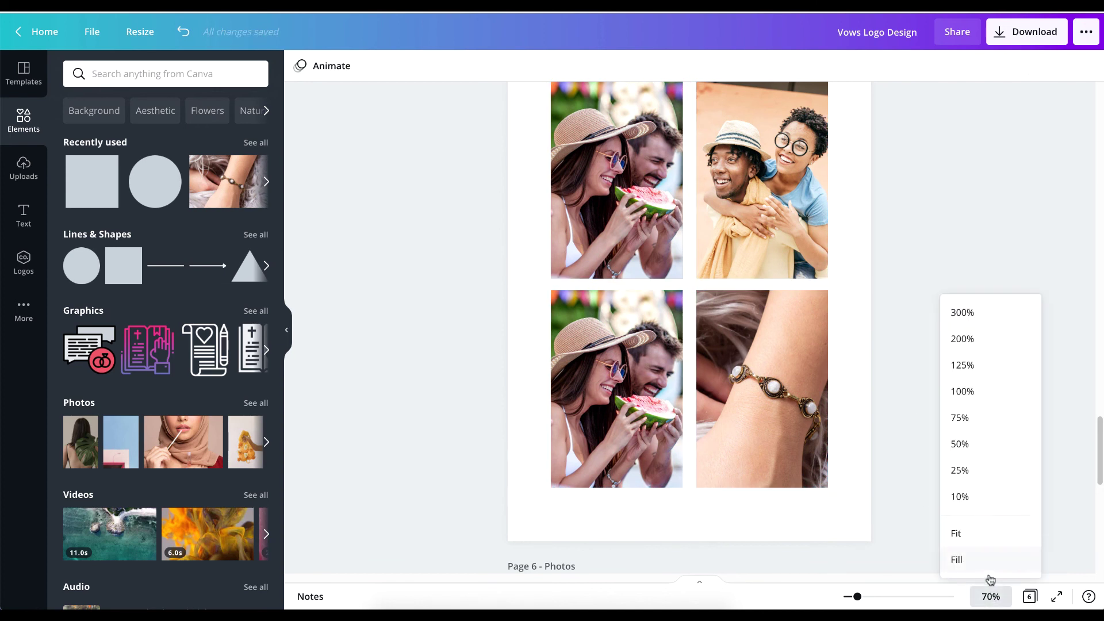
{"action": "left_click", "coordinate": [978, 531]}
{"action": "scroll", "coordinate": [920, 387], "scroll_direction": "up", "scroll_amount": 1}
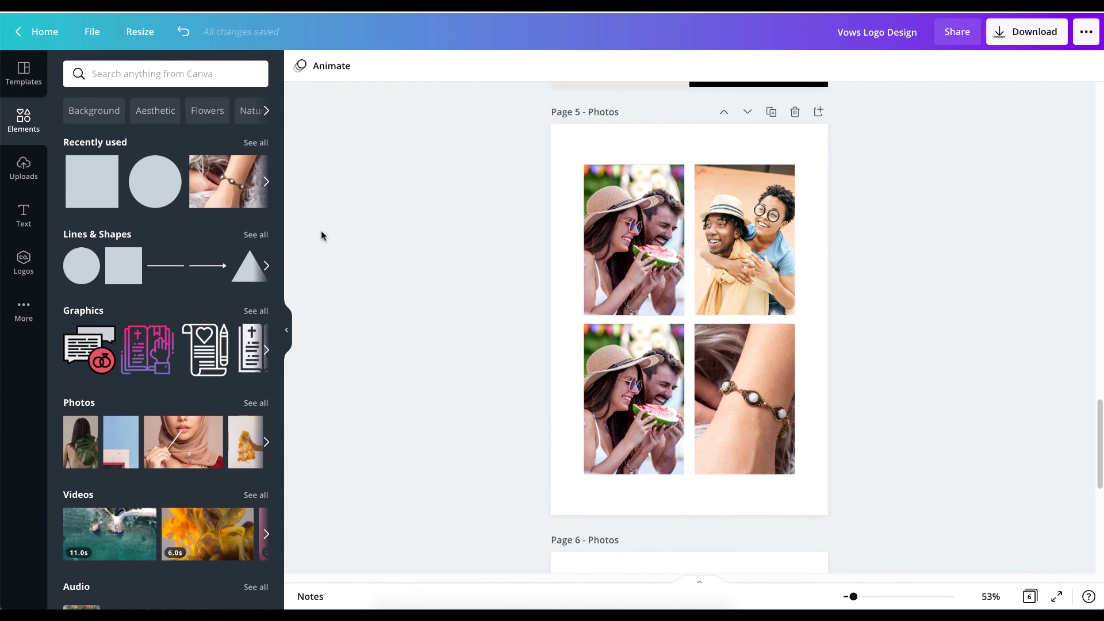
{"action": "left_click", "coordinate": [665, 390]}
{"action": "left_click_drag", "start_coordinate": [666, 249], "coordinate": [729, 288]}
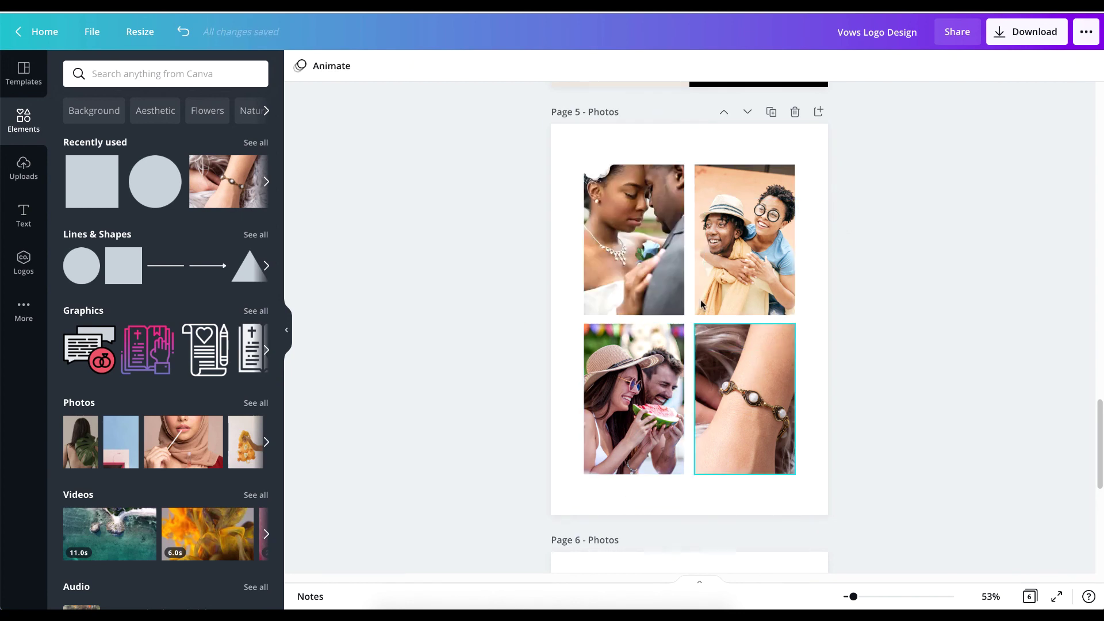
{"action": "left_click", "coordinate": [674, 385]}
{"action": "left_click", "coordinate": [853, 379]}
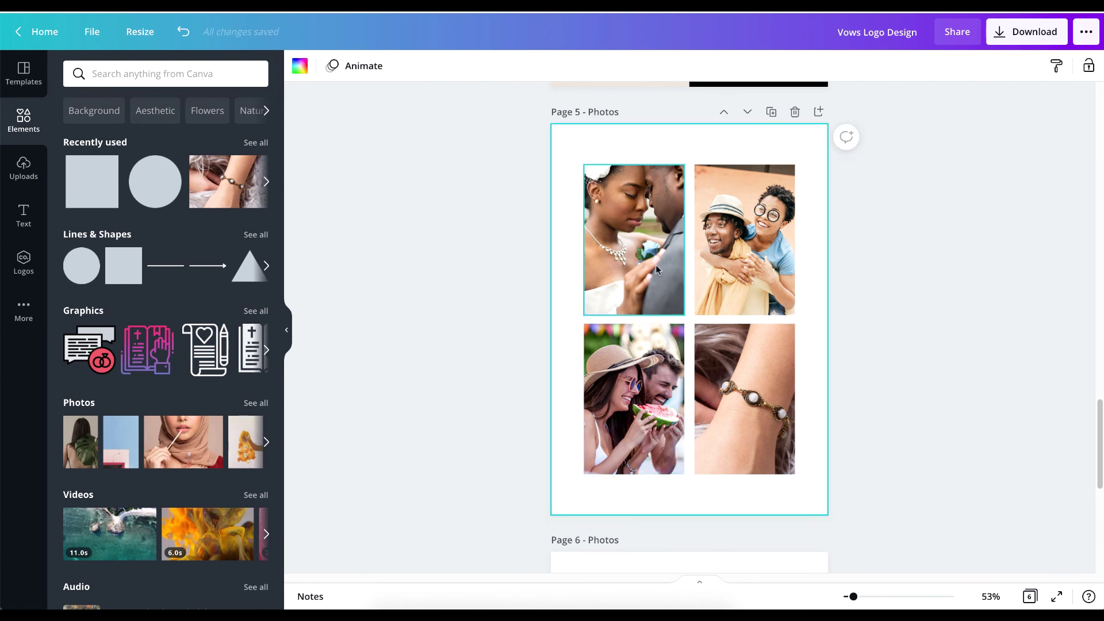
- Add a square over the bride photo, narrow it to the photo's width and fill it with the dark maroon document colour
{"action": "left_click", "coordinate": [630, 251]}
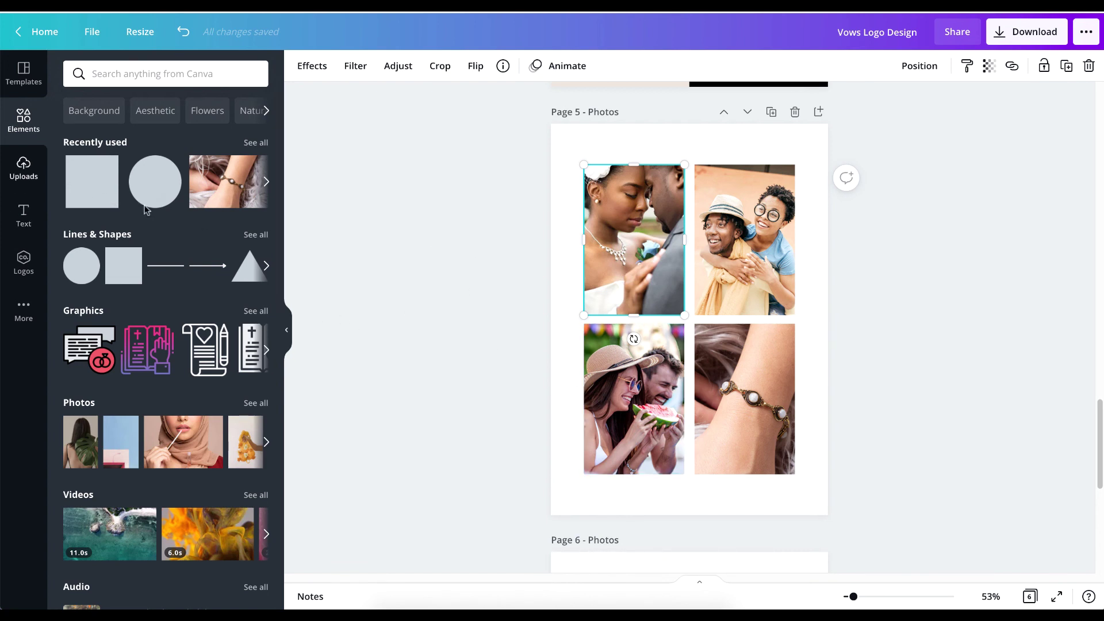
{"action": "left_click", "coordinate": [92, 183]}
{"action": "left_click_drag", "start_coordinate": [661, 313], "coordinate": [631, 228]}
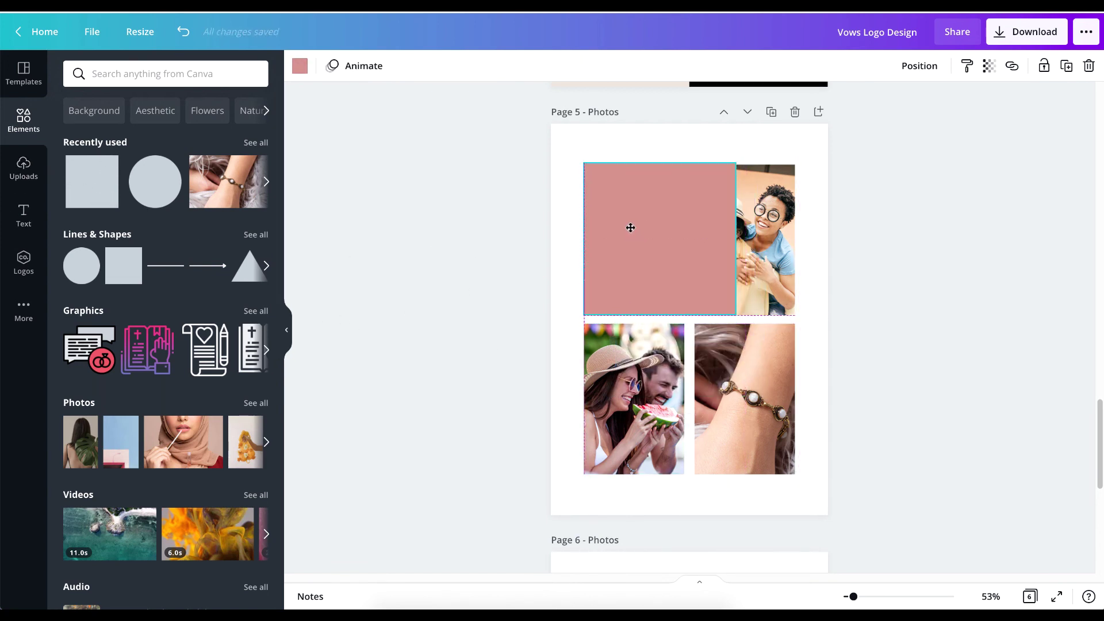
{"action": "left_click_drag", "start_coordinate": [736, 228], "coordinate": [684, 230]}
{"action": "left_click", "coordinate": [299, 69]}
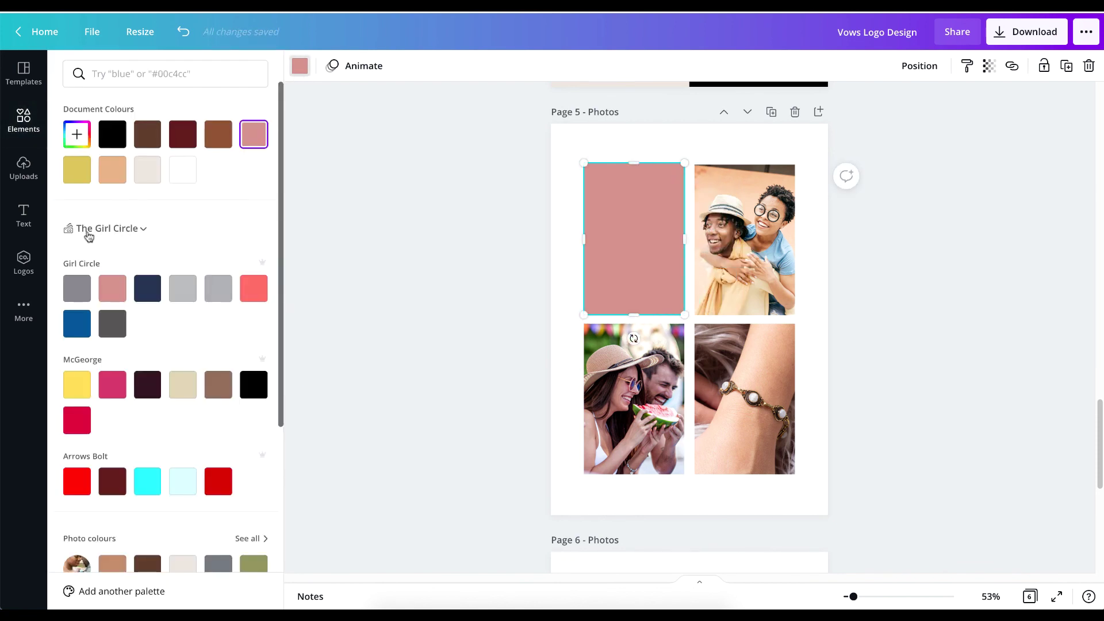
{"action": "left_click", "coordinate": [195, 137]}
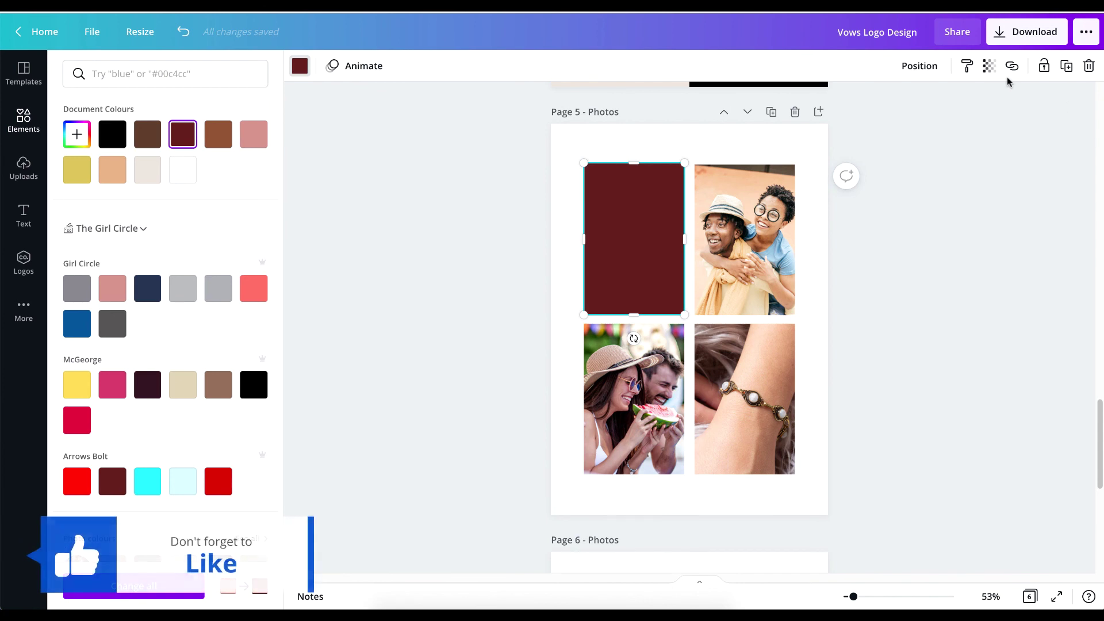
- Try sending the maroon rectangle behind the bride photo
{"action": "left_click", "coordinate": [919, 66]}
{"action": "left_click", "coordinate": [883, 107]}
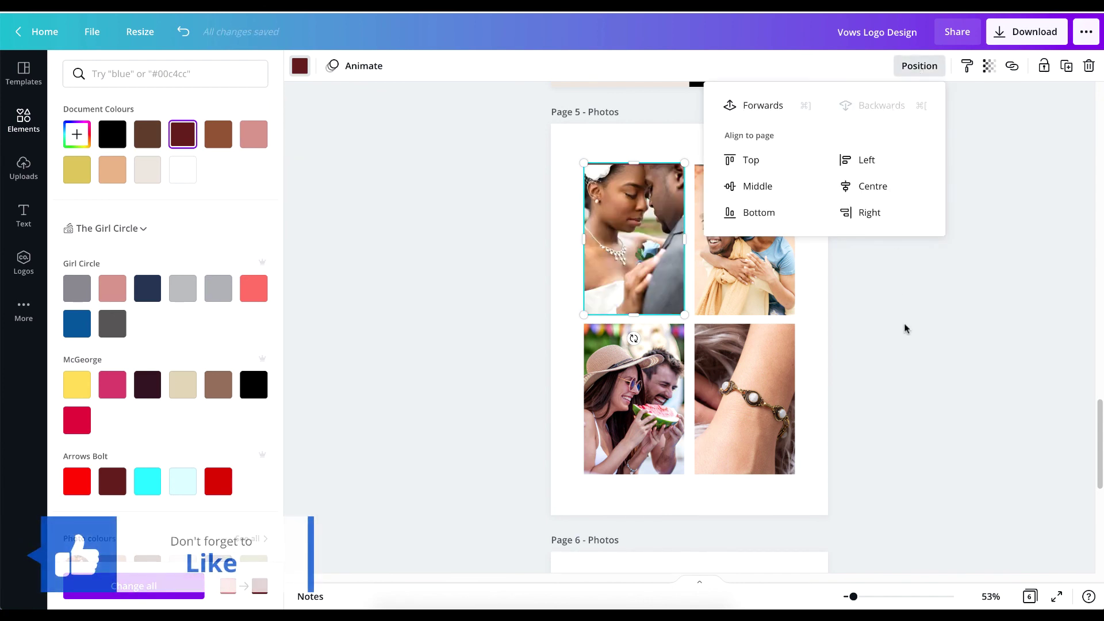
{"action": "left_click", "coordinate": [946, 322]}
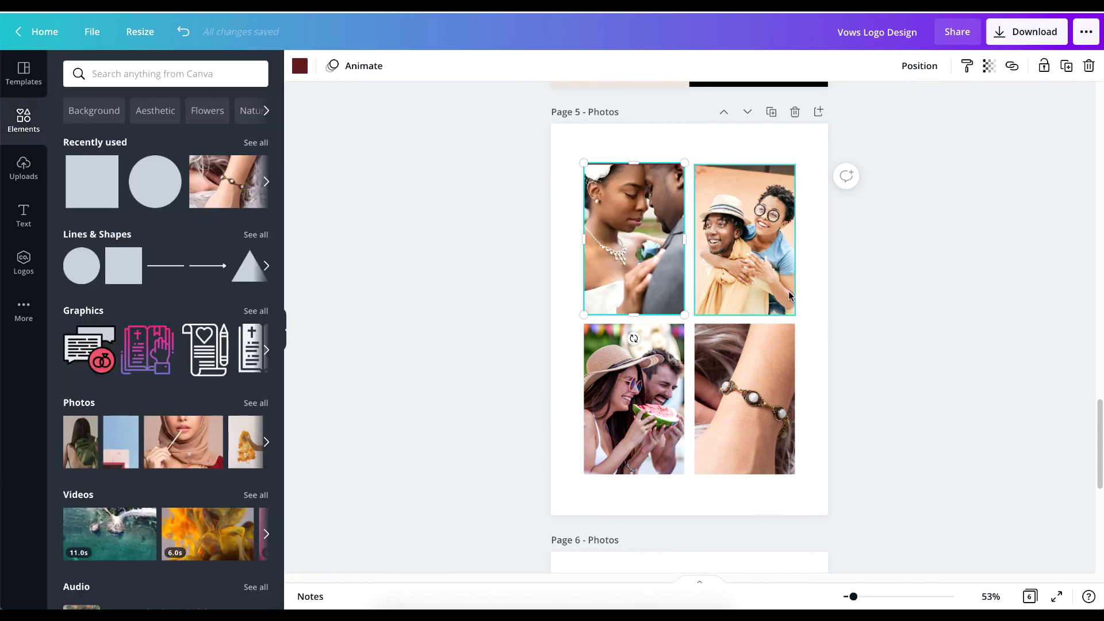
{"action": "key", "text": "ctrl+z"}
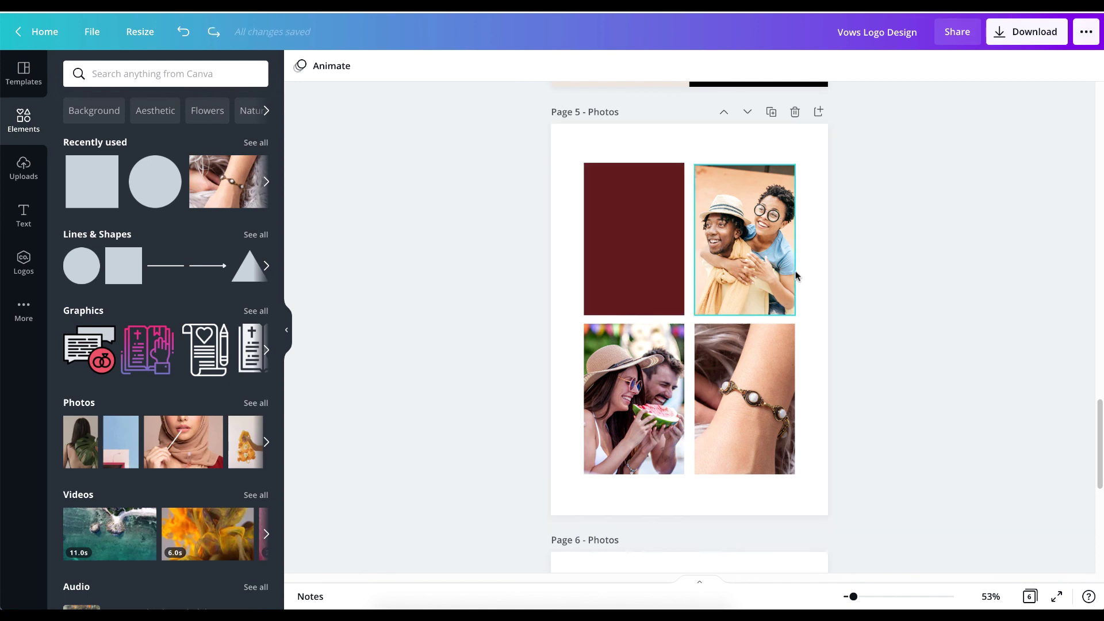
- Fit the maroon rectangle to the bride photo's top edge, copy it over the other three photos and send all four rectangles to the back
{"action": "left_click", "coordinate": [603, 207]}
{"action": "left_click_drag", "start_coordinate": [640, 161], "coordinate": [639, 165]}
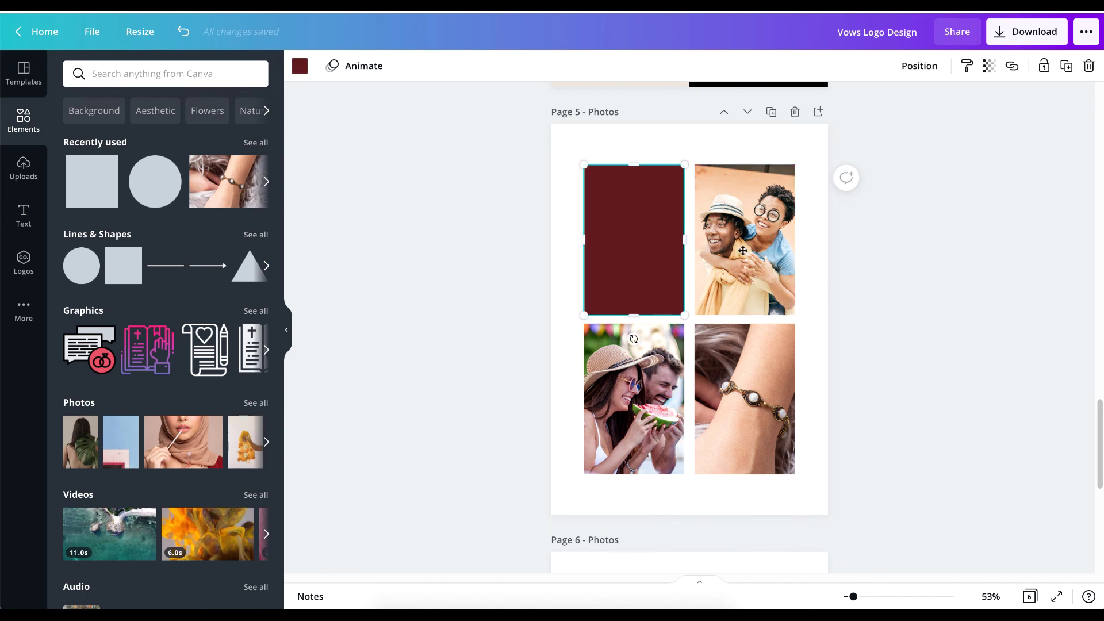
{"action": "left_click_drag", "start_coordinate": [743, 250], "coordinate": [755, 401]}
{"action": "left_click", "coordinate": [630, 248], "text": "shift"}
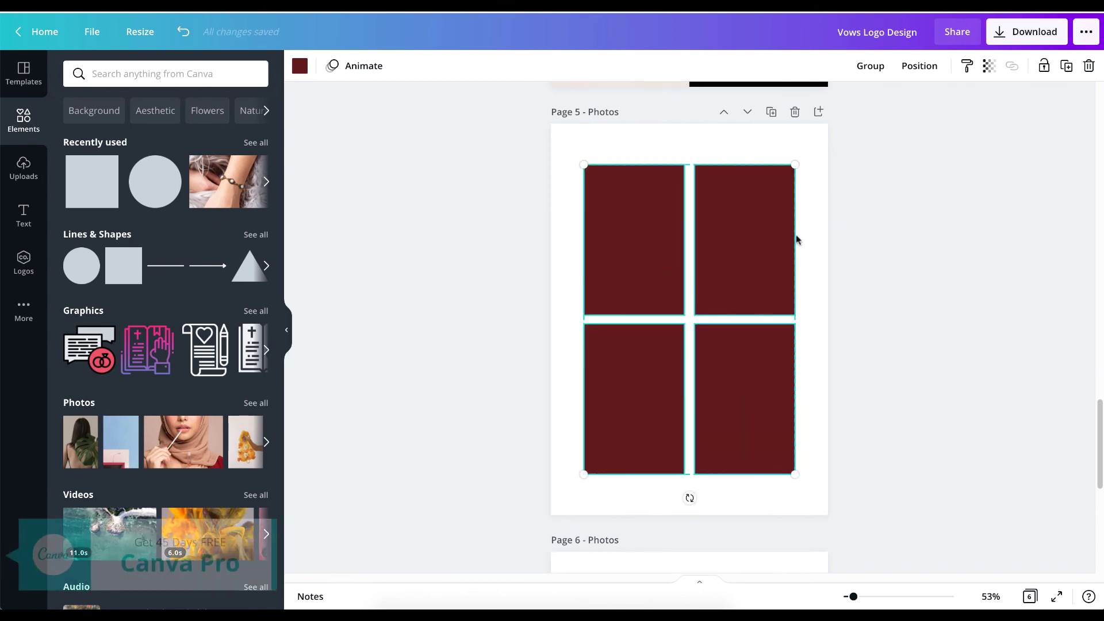
{"action": "left_click", "coordinate": [919, 66]}
{"action": "left_click", "coordinate": [874, 132]}
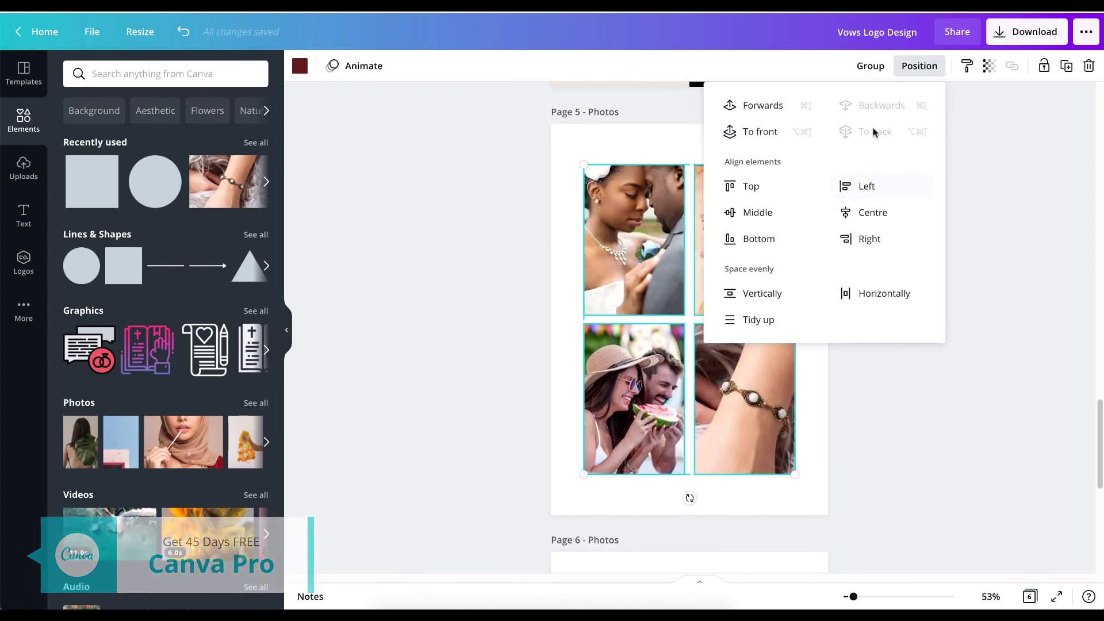
{"action": "left_click", "coordinate": [1002, 142]}
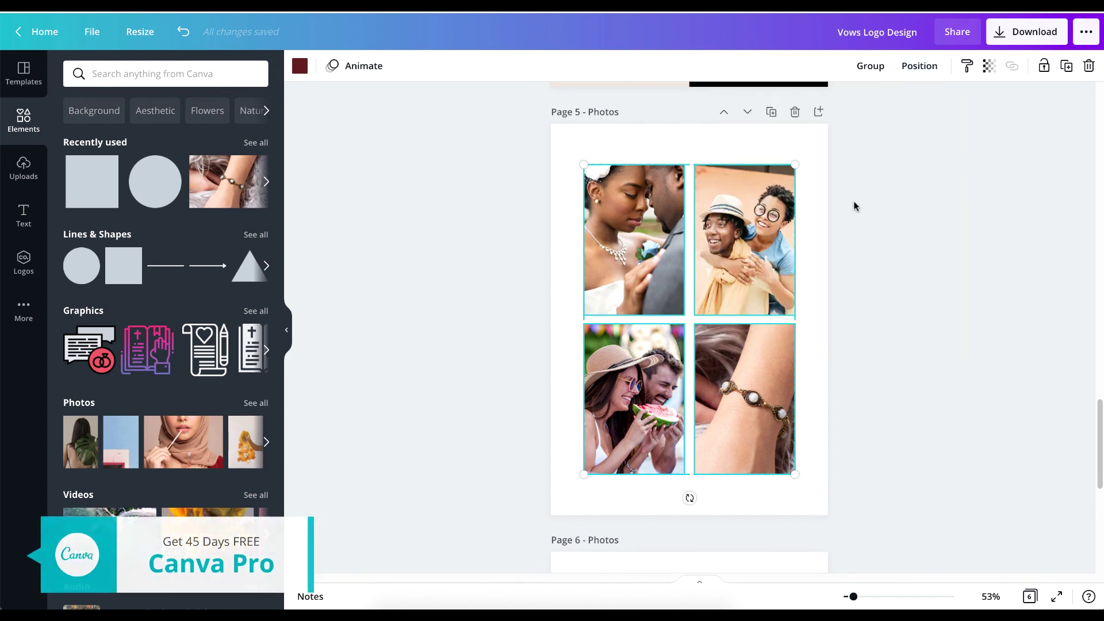
{"action": "left_click", "coordinate": [990, 67]}
{"action": "mouse_move", "coordinate": [943, 110]}
{"action": "left_mouse_down"}
{"action": "mouse_move", "coordinate": [907, 113]}
{"action": "mouse_move", "coordinate": [945, 108]}
{"action": "left_mouse_up"}
{"action": "left_click", "coordinate": [893, 254]}
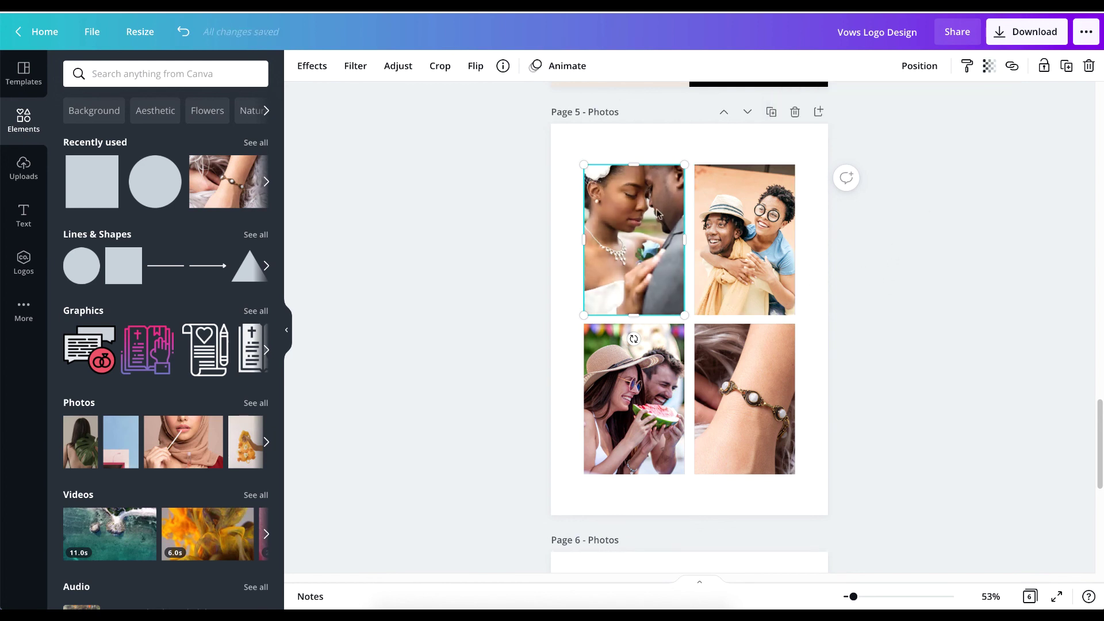
- Adjust the bride photo to brightness -1, contrast 20 and saturation 16
{"action": "scroll", "coordinate": [661, 253], "scroll_direction": "up", "scroll_amount": 3, "text": "ctrl"}
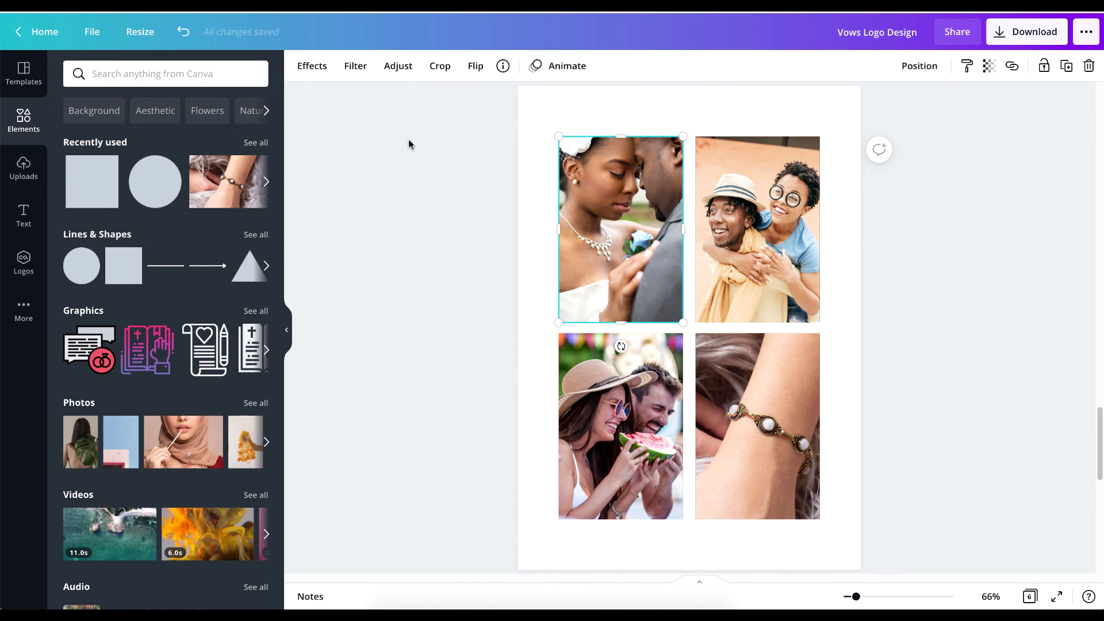
{"action": "left_click", "coordinate": [403, 69]}
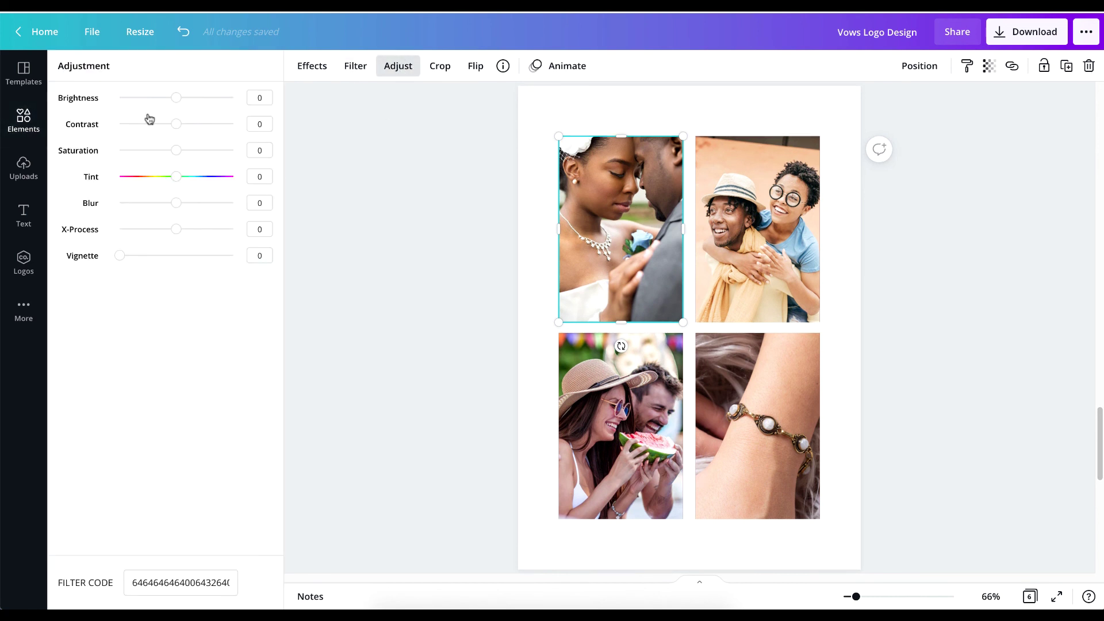
{"action": "left_click_drag", "start_coordinate": [172, 100], "coordinate": [185, 151]}
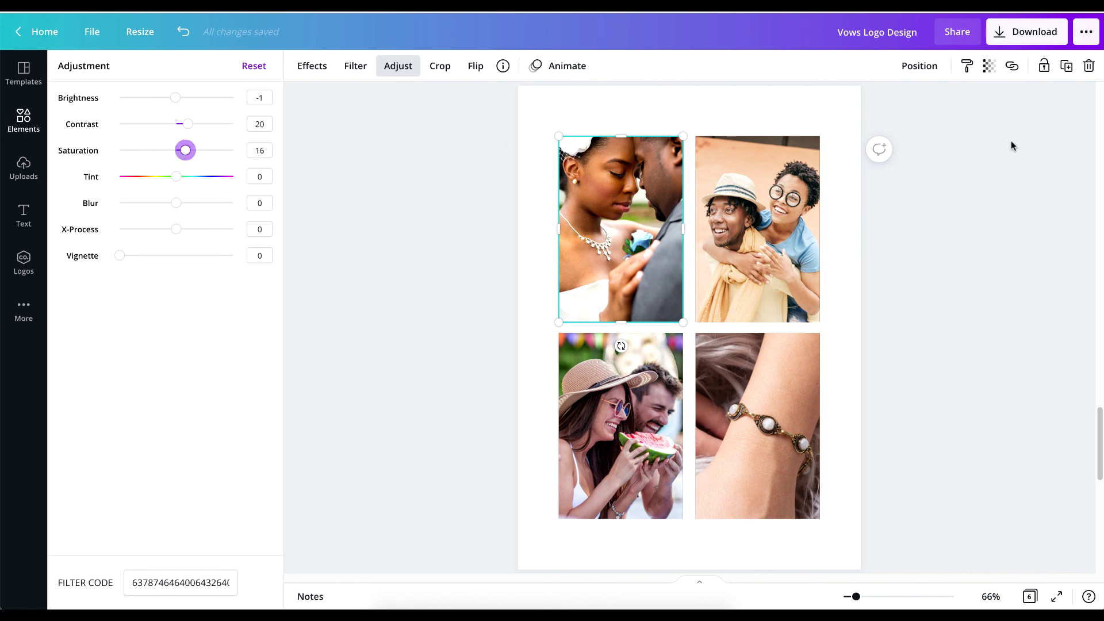
{"action": "key", "text": "Escape"}
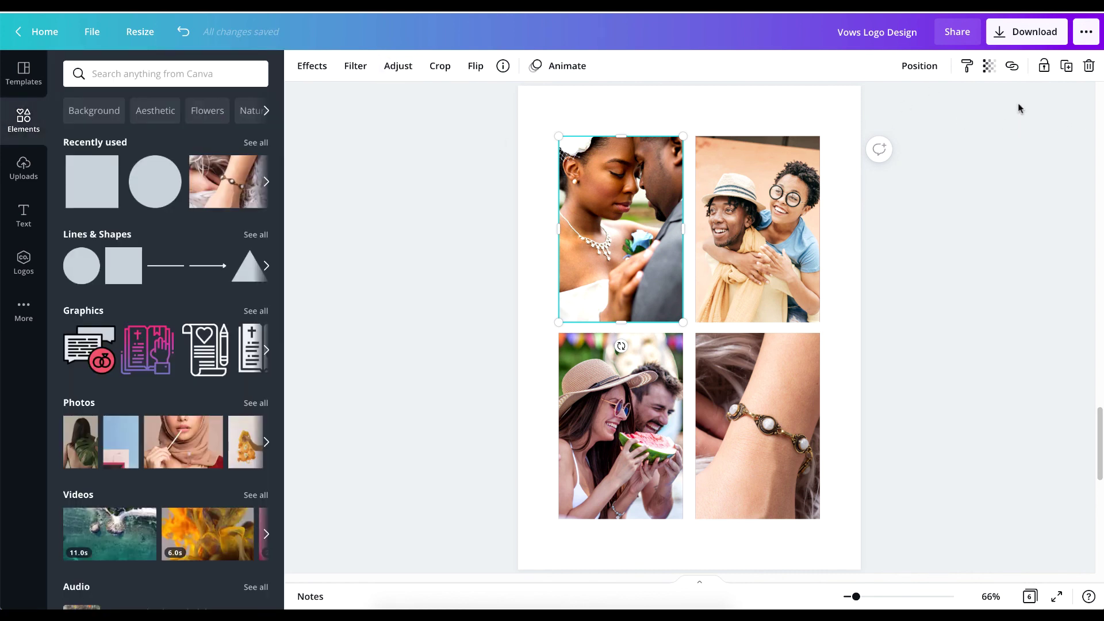
- Copy the bride photo's style to the embracing couple, bracelet and watermelon couple photos
{"action": "left_click", "coordinate": [969, 66]}
{"action": "left_click", "coordinate": [777, 218]}
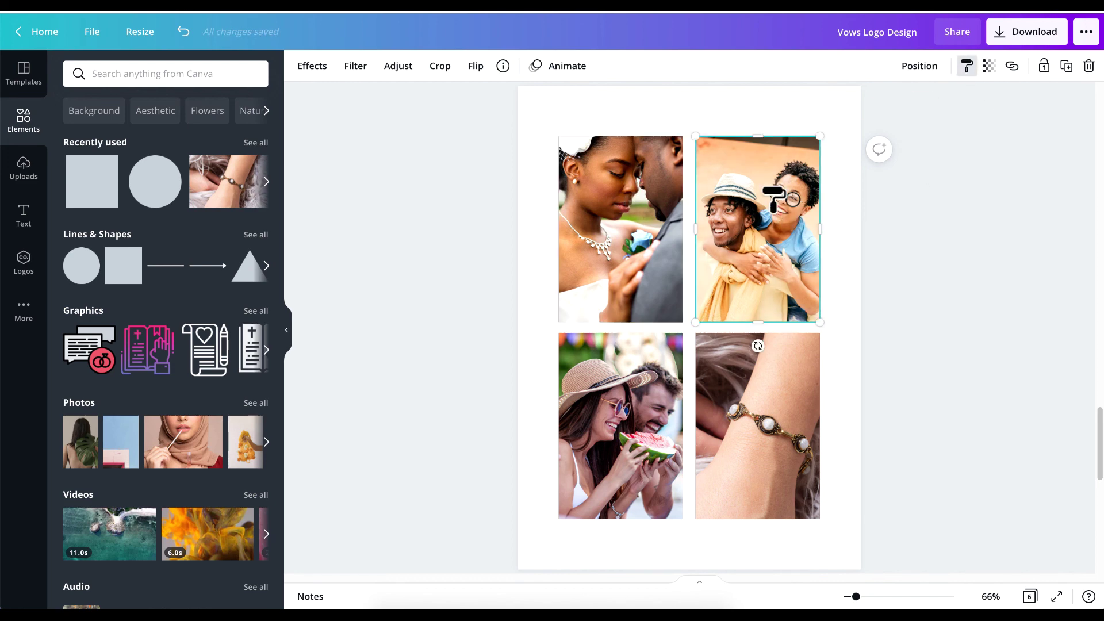
{"action": "left_click", "coordinate": [758, 397]}
{"action": "left_click", "coordinate": [967, 66]}
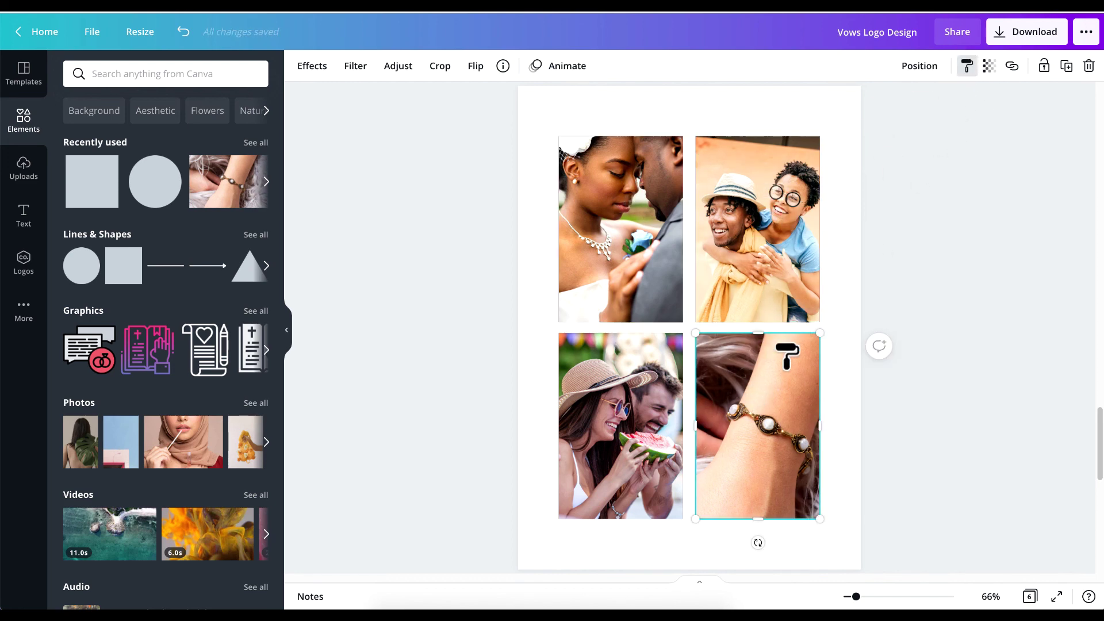
{"action": "left_click", "coordinate": [650, 409]}
{"action": "left_click", "coordinate": [966, 290]}
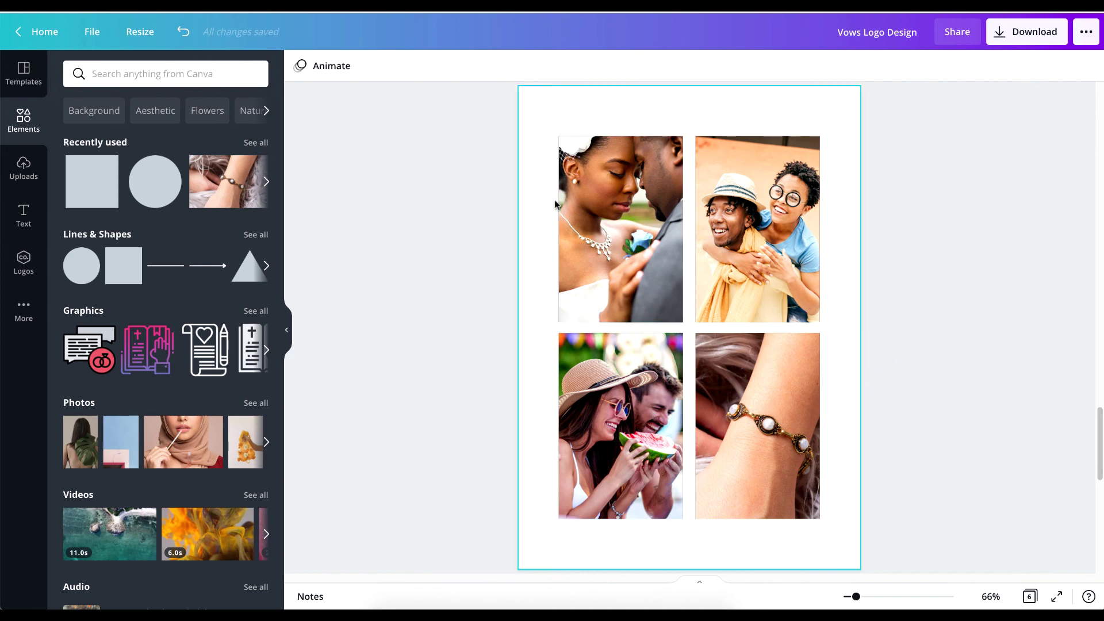
- Lower the bride photo's transparency value to 32 so the maroon rectangle tints it
{"action": "left_click", "coordinate": [644, 195]}
{"action": "left_click", "coordinate": [989, 66]}
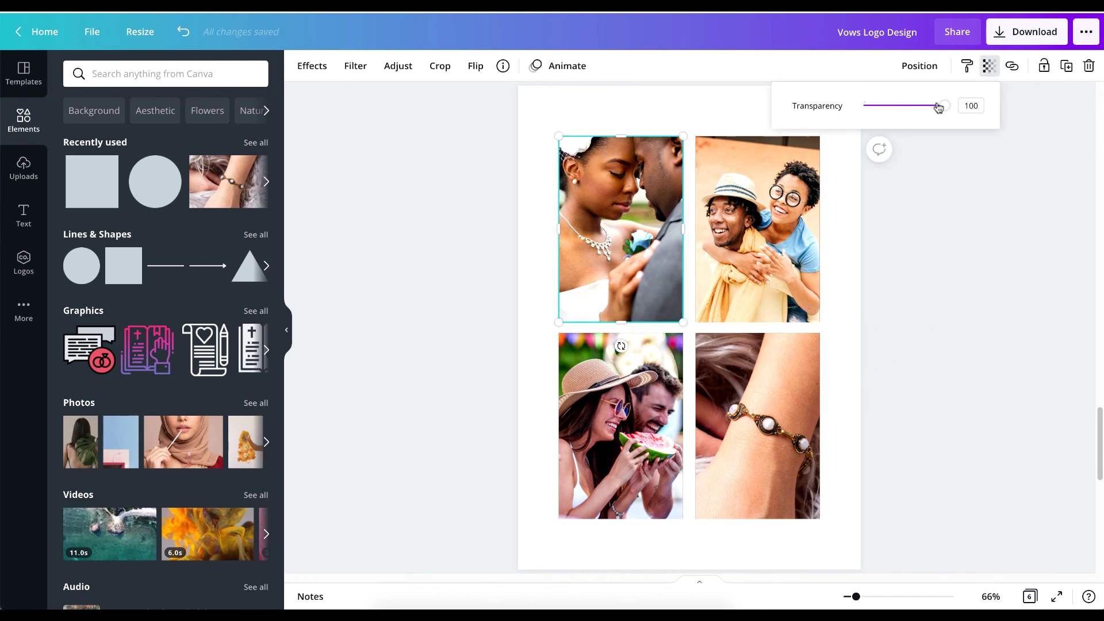
{"action": "left_click_drag", "start_coordinate": [941, 106], "coordinate": [889, 103]}
- Match the embracing couple photo to the bride photo by setting its transparency value to 32
{"action": "left_click", "coordinate": [747, 215]}
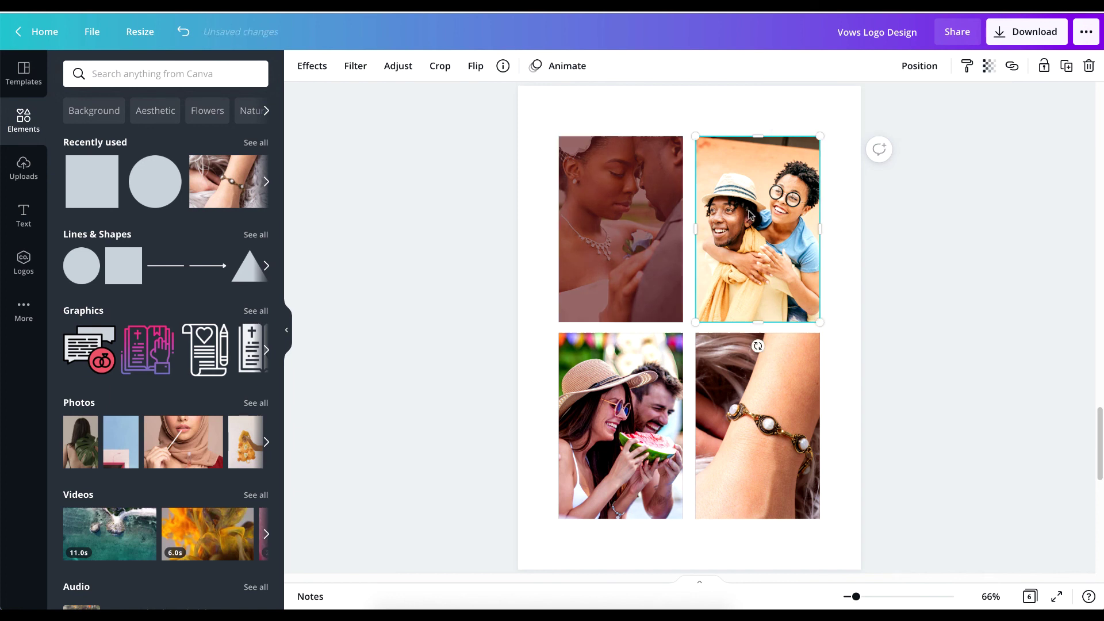
{"action": "left_click", "coordinate": [991, 68]}
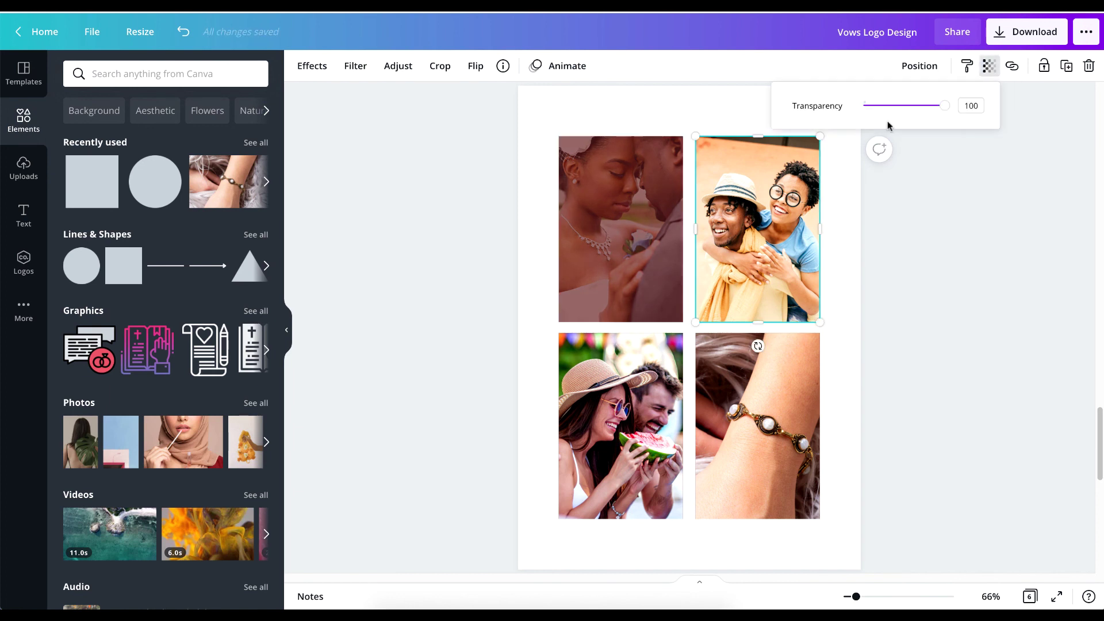
{"action": "left_click", "coordinate": [623, 235]}
{"action": "left_click", "coordinate": [991, 68]}
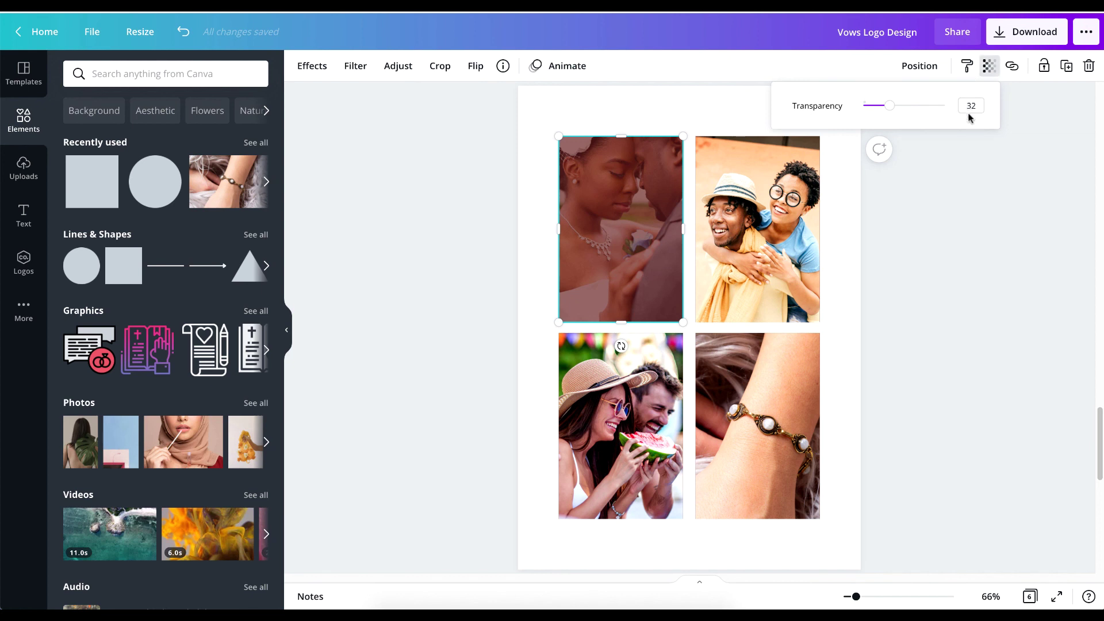
{"action": "left_click", "coordinate": [785, 177]}
{"action": "left_click", "coordinate": [985, 68]}
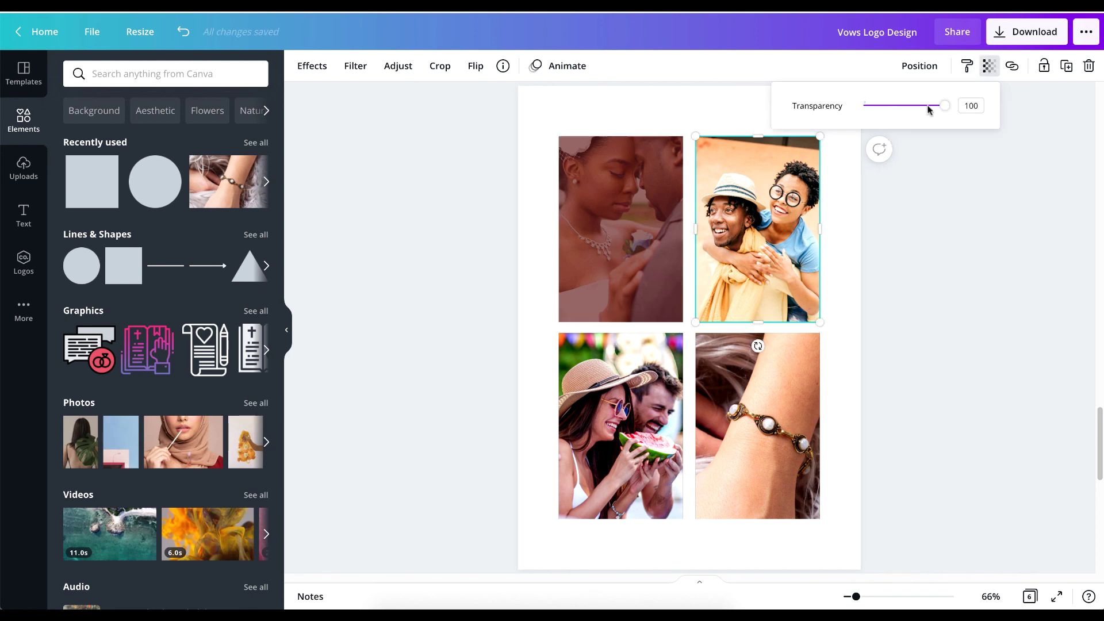
{"action": "left_click", "coordinate": [977, 104]}
{"action": "key", "text": "Return"}
- Set the transparency value of the bracelet photo and the watermelon couple photo to 32
{"action": "left_click", "coordinate": [758, 426]}
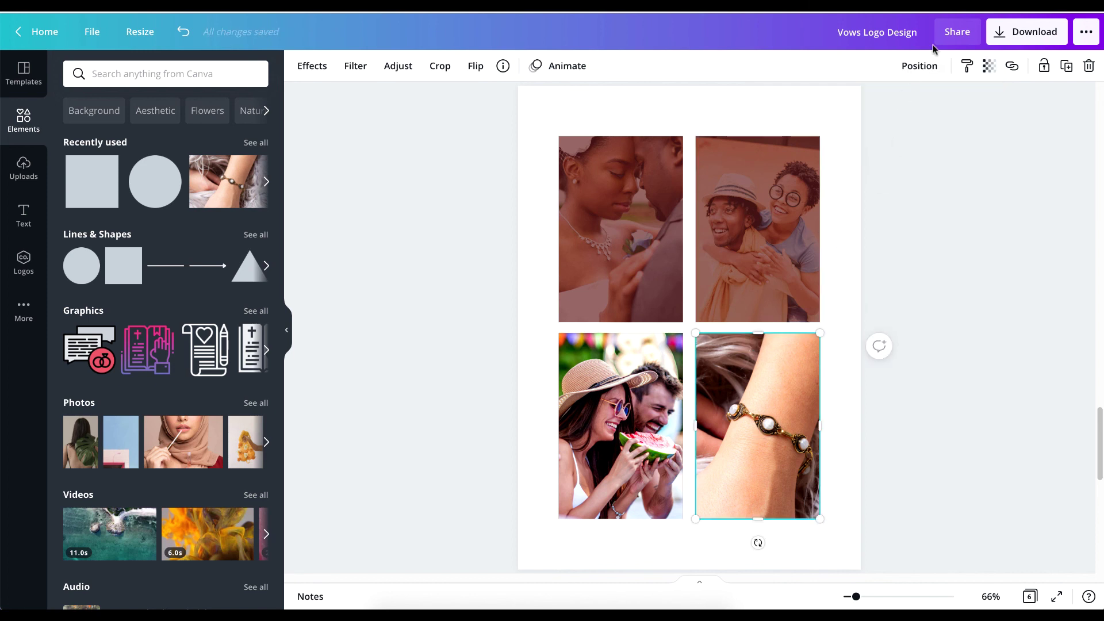
{"action": "left_click", "coordinate": [988, 66]}
{"action": "left_click", "coordinate": [964, 106]}
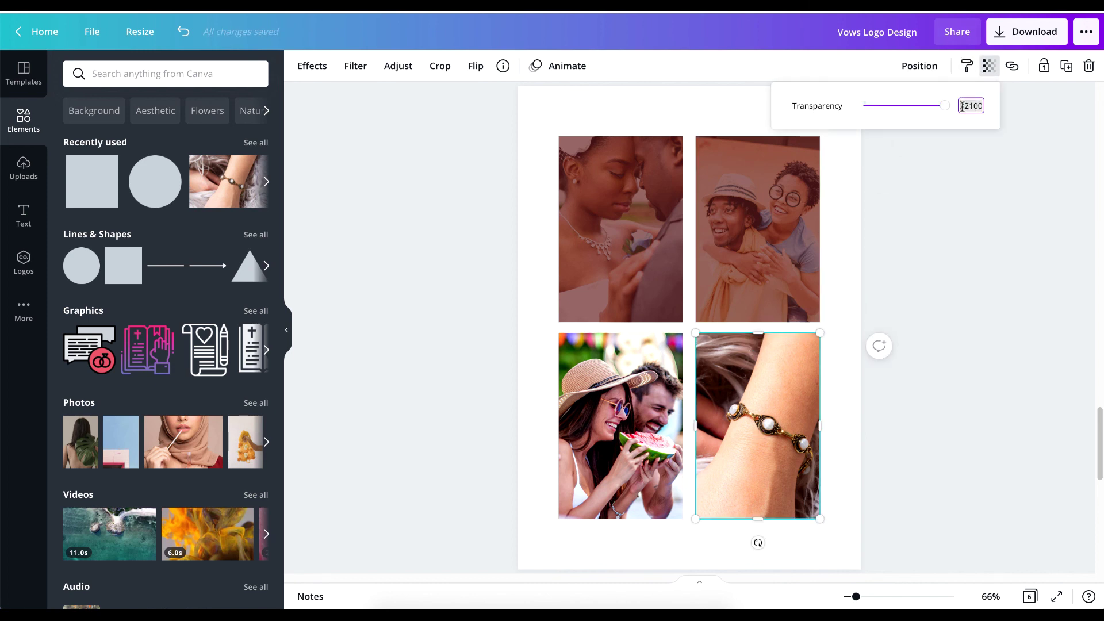
{"action": "key", "text": "Return"}
{"action": "left_click", "coordinate": [618, 463]}
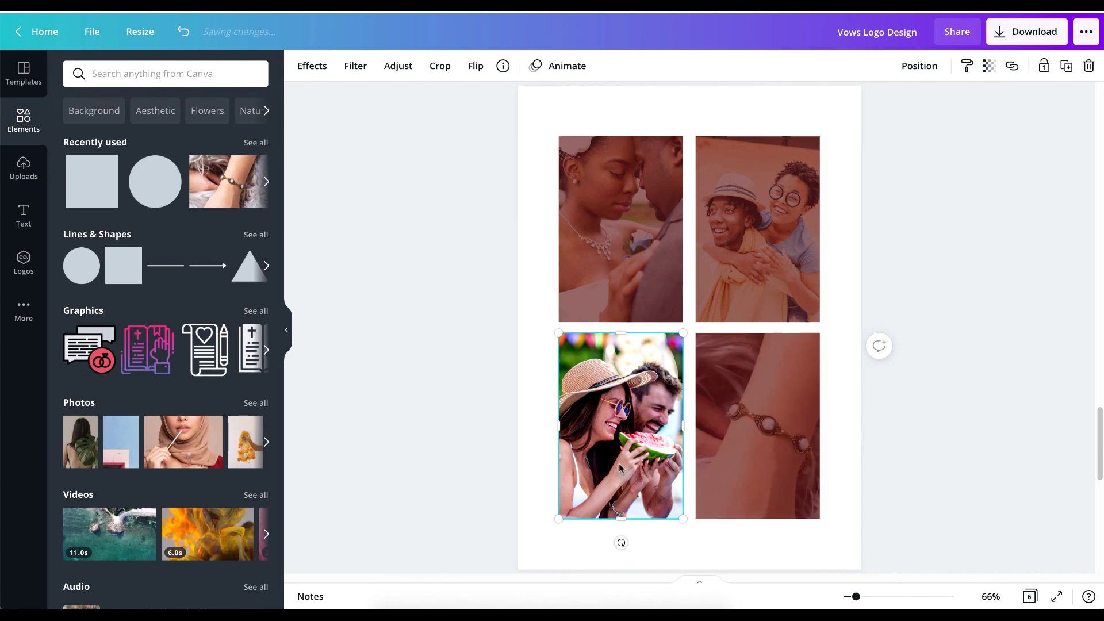
{"action": "left_click", "coordinate": [989, 66]}
{"action": "left_click", "coordinate": [975, 104]}
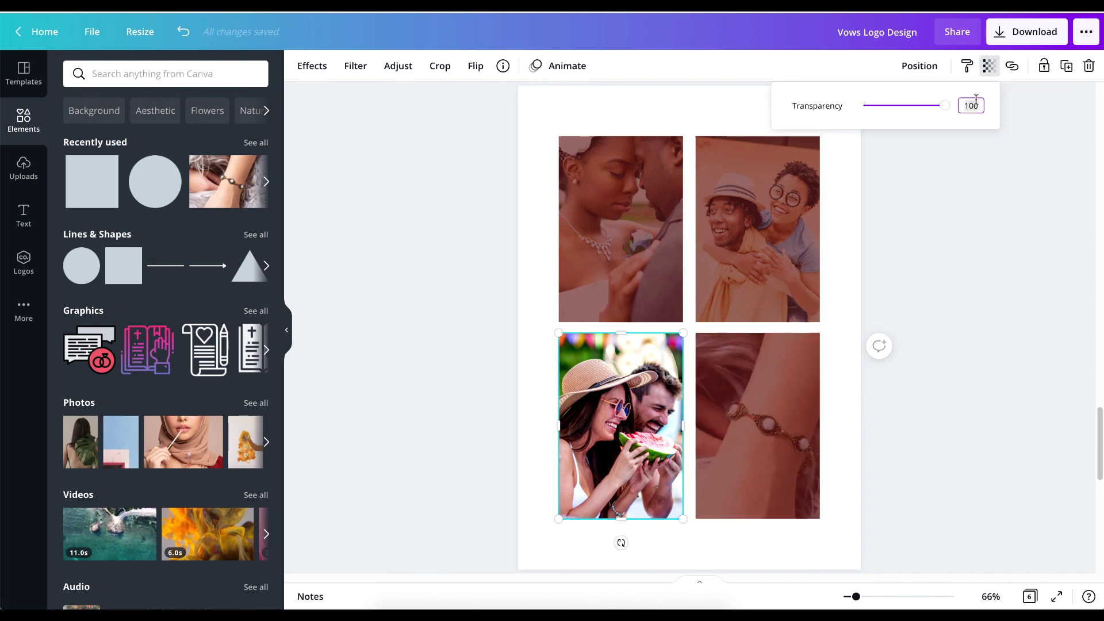
{"action": "key", "text": "Return"}
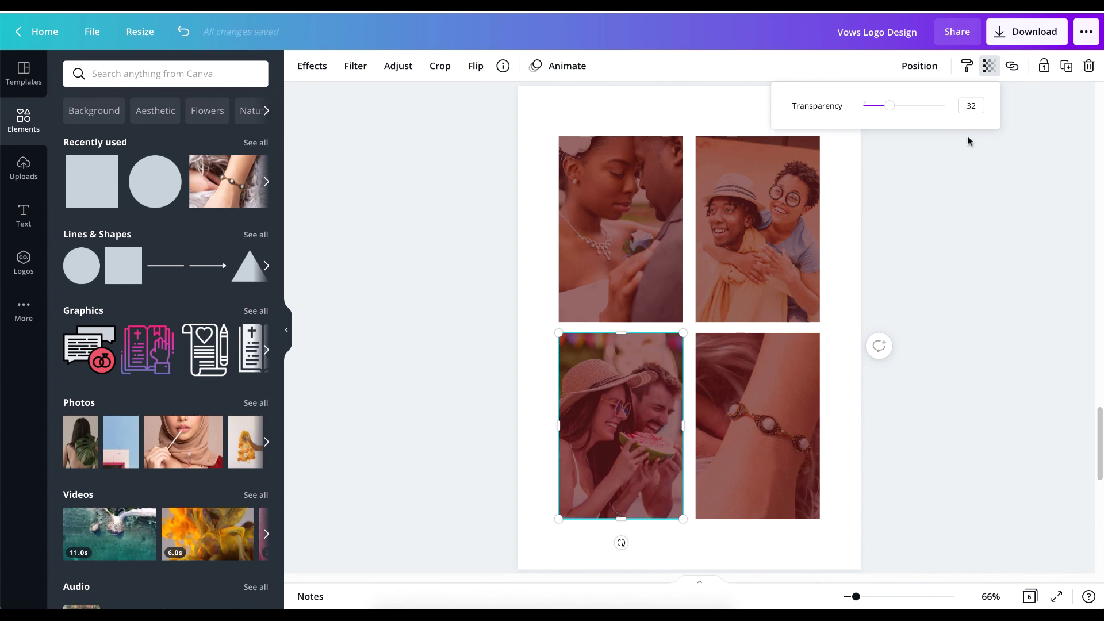
{"action": "left_click", "coordinate": [884, 284]}
{"action": "left_click", "coordinate": [910, 285]}
- Copy the white VOWS Hospitality Group logo from the black band on page 4 onto the photo grid on page 5
{"action": "scroll", "coordinate": [837, 337], "scroll_direction": "up", "scroll_amount": 4}
{"action": "scroll", "coordinate": [837, 336], "scroll_direction": "up", "scroll_amount": 3}
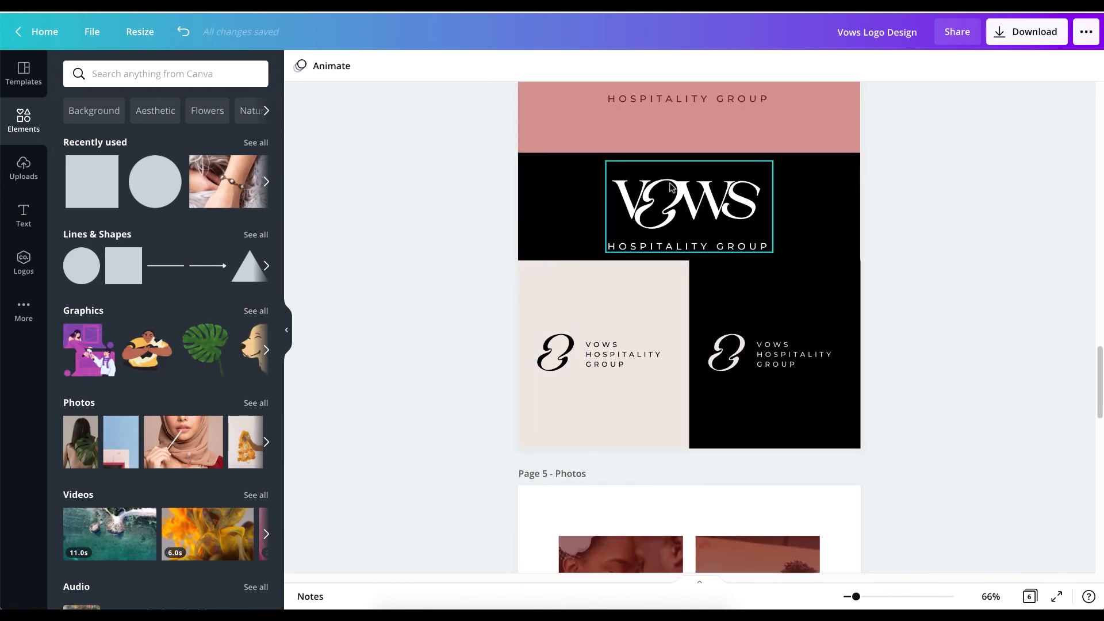
{"action": "left_click", "coordinate": [671, 187]}
{"action": "key", "text": "super+v"}
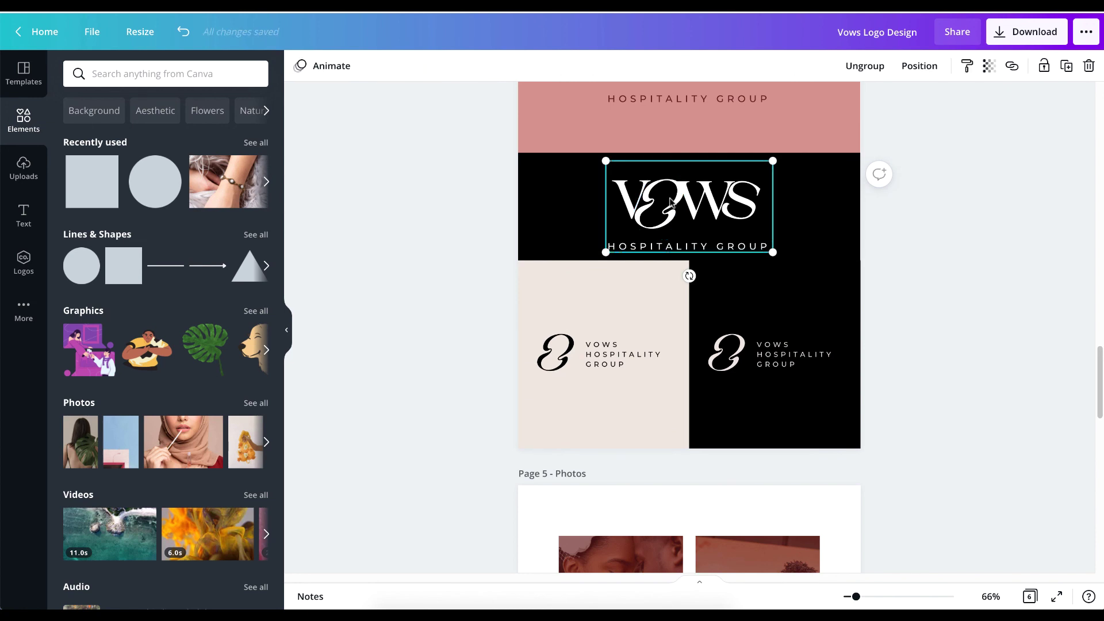
{"action": "scroll", "coordinate": [670, 203], "scroll_direction": "down", "scroll_amount": 6}
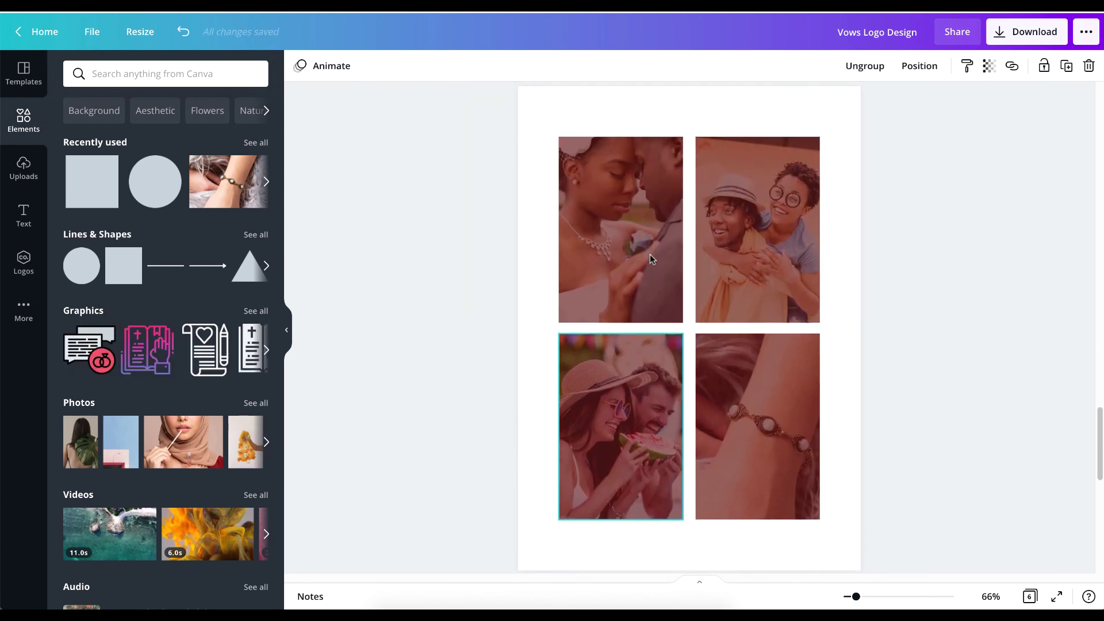
{"action": "left_click", "coordinate": [649, 256]}
{"action": "key", "text": "super+v"}
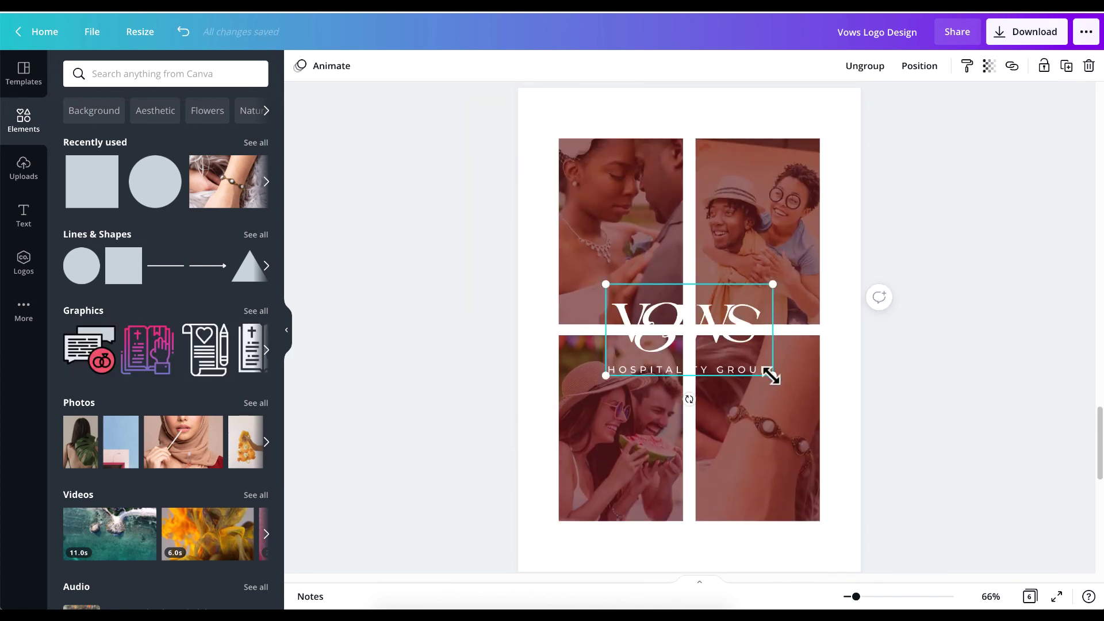
- Shrink the logo to about half the photo width, centre it over the bride photo and duplicate it onto the other three photos
{"action": "left_click_drag", "start_coordinate": [770, 376], "coordinate": [774, 429]}
{"action": "left_click", "coordinate": [629, 239], "text": "shift"}
{"action": "left_click", "coordinate": [910, 316]}
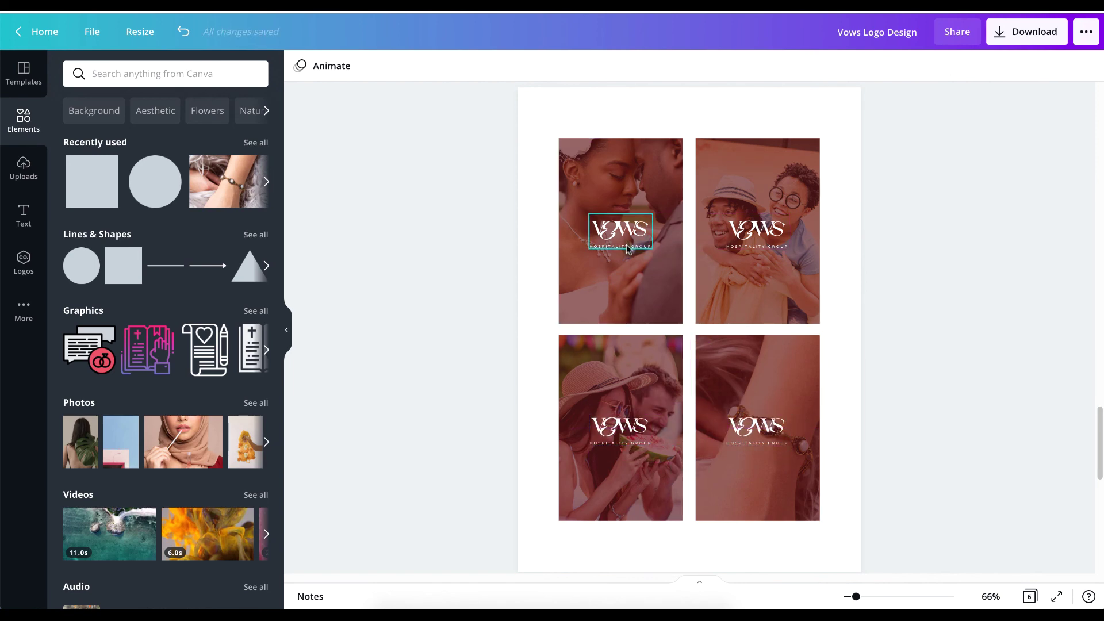
- Replace the logo tagline over the embracing couple photo with HOTELS & RESORT
{"action": "scroll", "coordinate": [628, 250], "scroll_direction": "up", "scroll_amount": 5, "text": "ctrl"}
{"action": "left_click", "coordinate": [514, 181]}
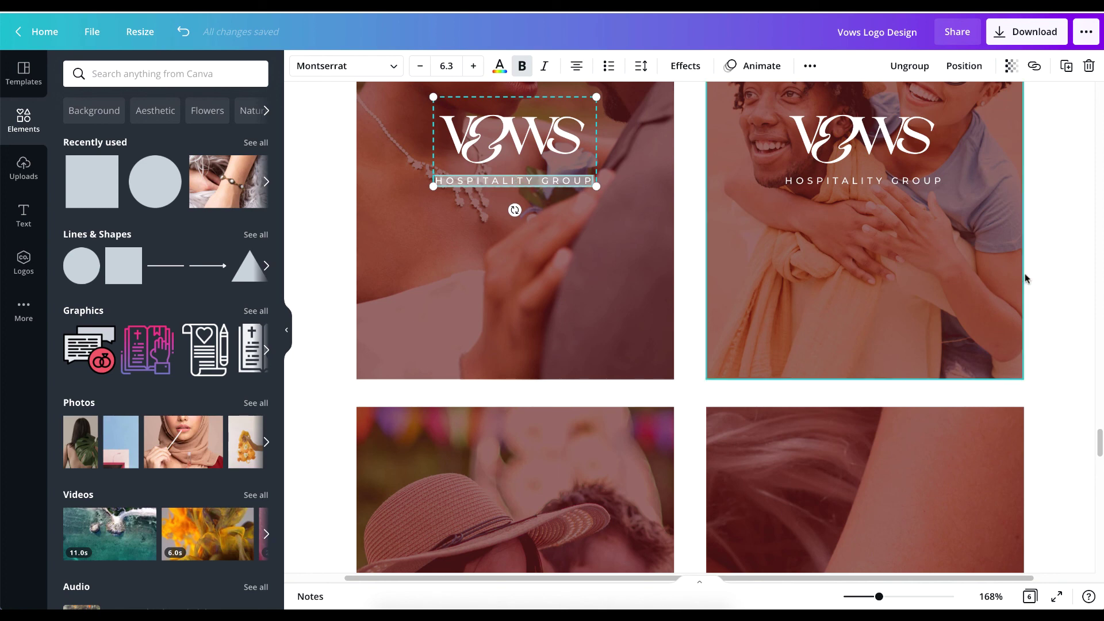
{"action": "left_click", "coordinate": [858, 183]}
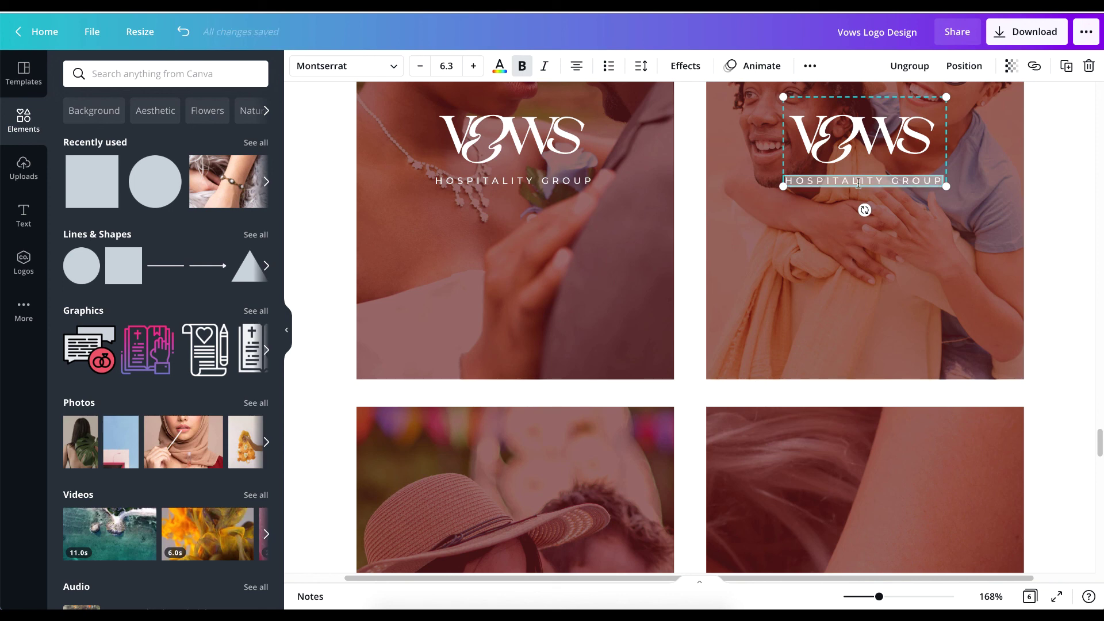
{"action": "type", "text": "HOTEL AND"}
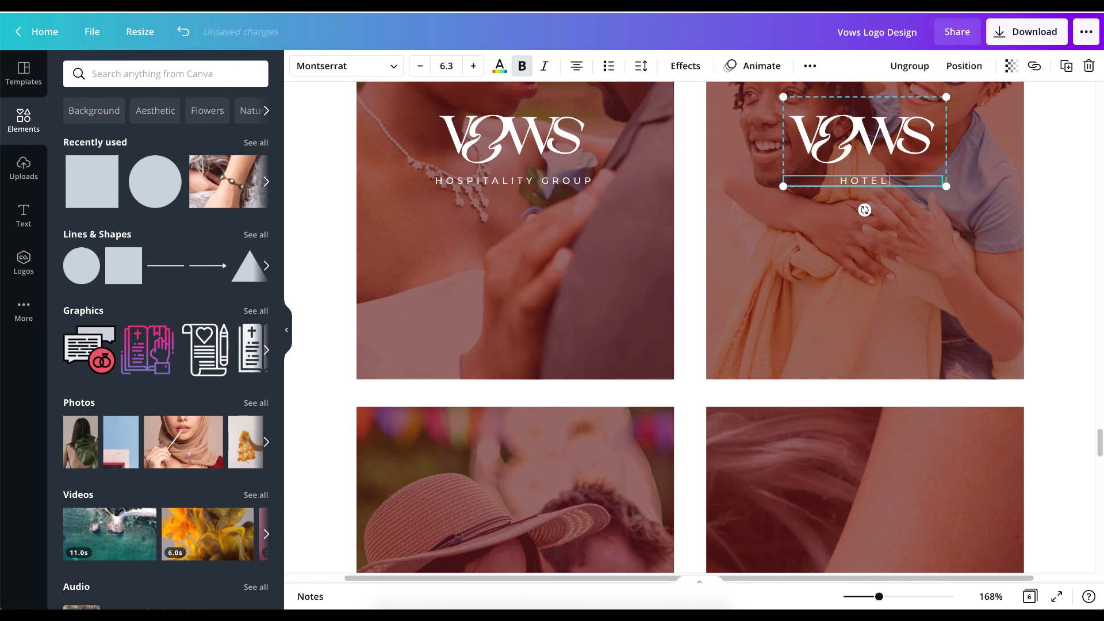
{"action": "key", "text": "BackSpace"}
{"action": "key", "text": "BackSpace"}
{"action": "key", "text": "BackSpace"}
{"action": "key", "text": "BackSpace"}
{"action": "type", "text": "S & RESORT"}
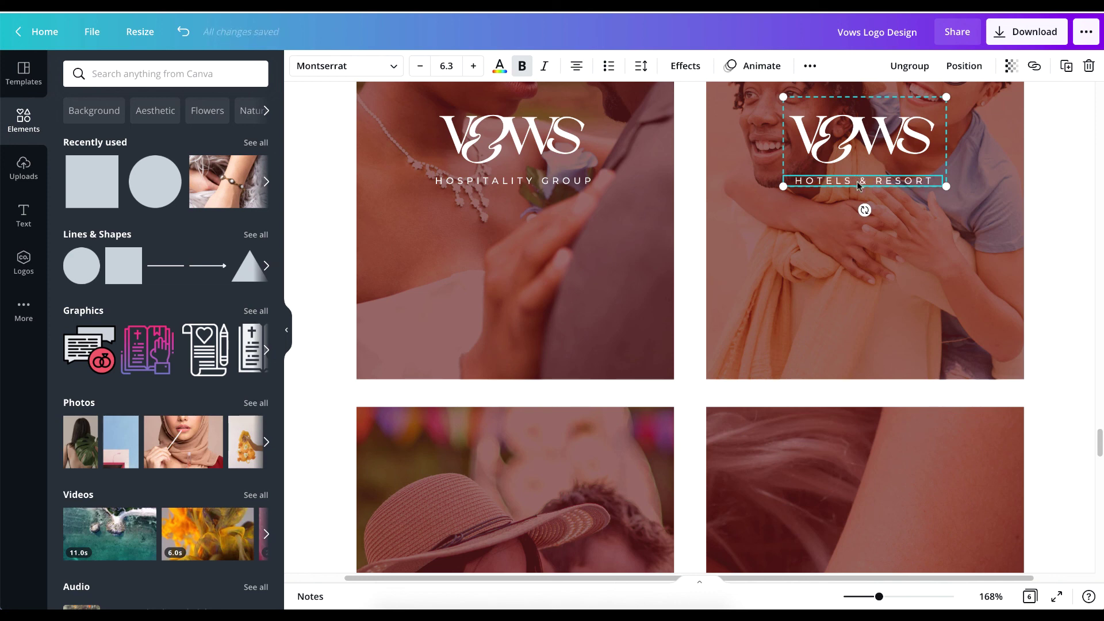
- Replace the logo tagline over the watermelon couple photo with TRAVELS
{"action": "scroll", "coordinate": [777, 309], "scroll_direction": "down", "scroll_amount": 1}
{"action": "scroll", "coordinate": [612, 367], "scroll_direction": "down", "scroll_amount": 5}
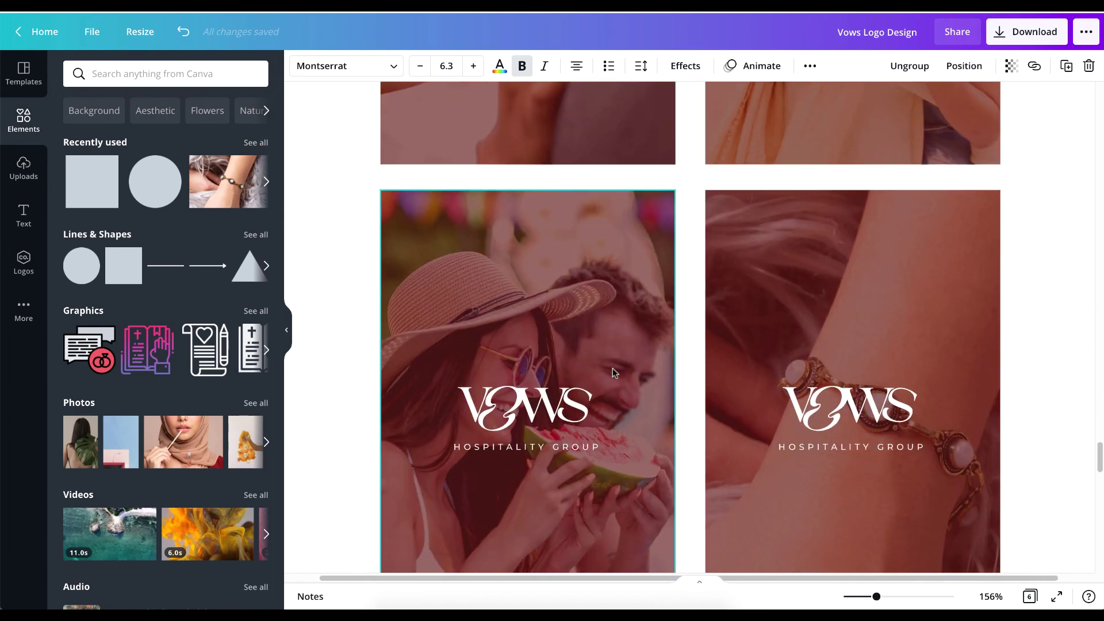
{"action": "scroll", "coordinate": [1018, 441], "scroll_direction": "up", "scroll_amount": 3}
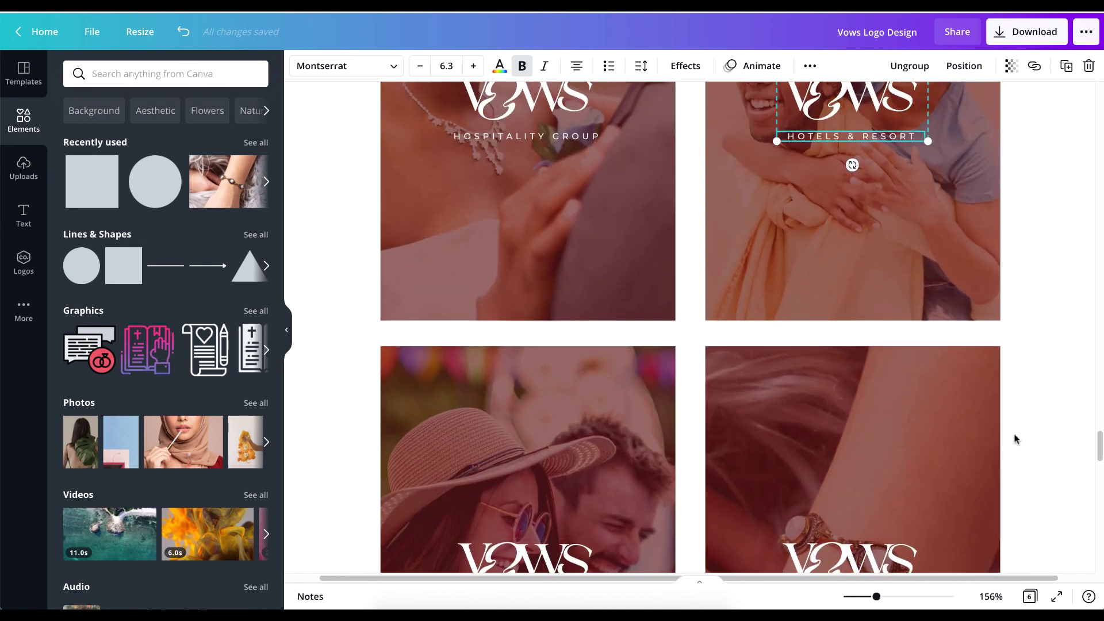
{"action": "scroll", "coordinate": [1013, 436], "scroll_direction": "down", "scroll_amount": 8}
{"action": "scroll", "coordinate": [936, 419], "scroll_direction": "up", "scroll_amount": 4}
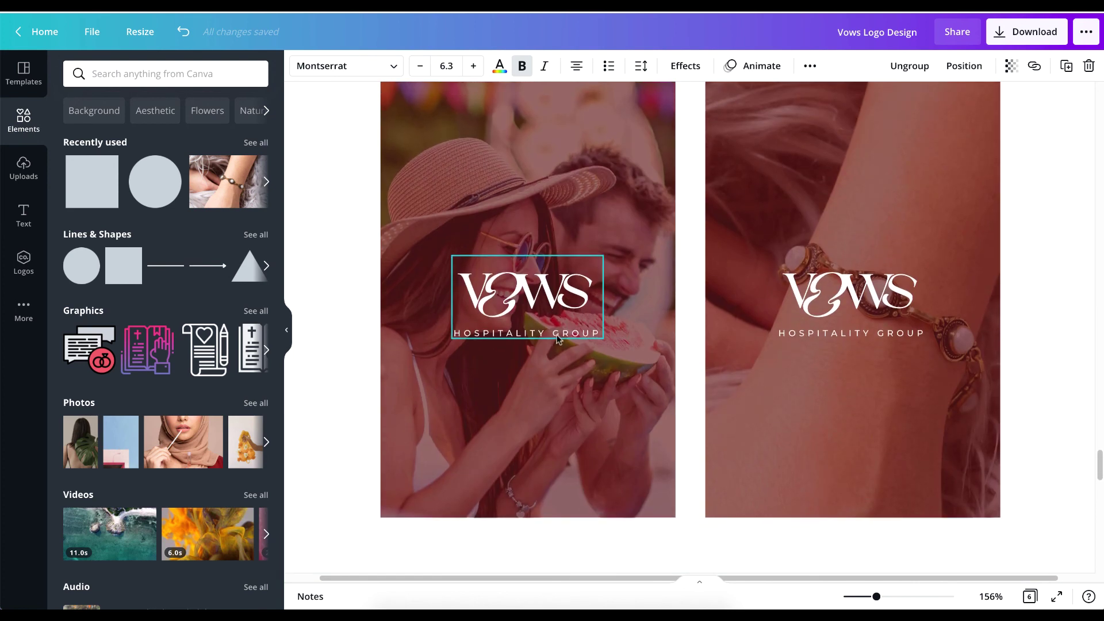
{"action": "left_click", "coordinate": [556, 338]}
{"action": "left_click", "coordinate": [556, 333]}
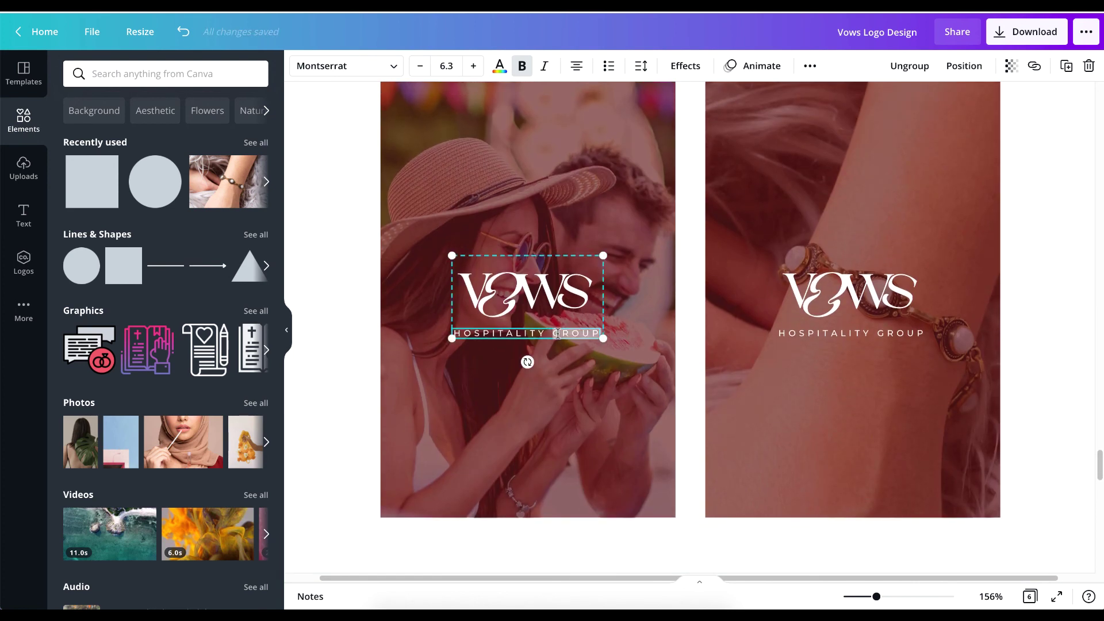
{"action": "triple_click", "coordinate": [557, 333]}
{"action": "type", "text": "TRA"}
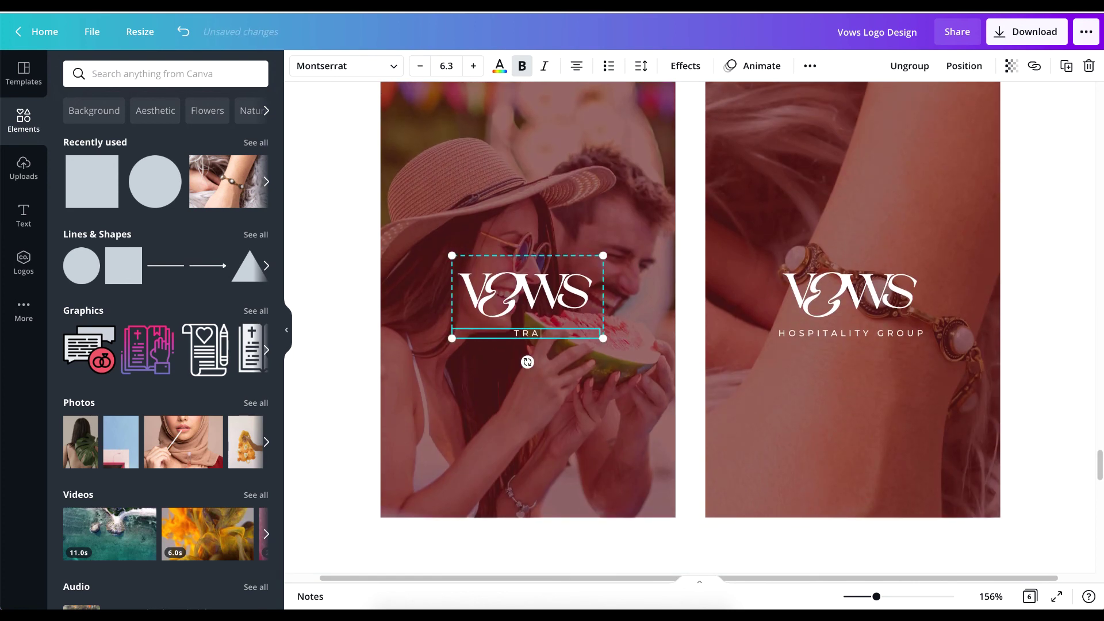
{"action": "type", "text": "VELS"}
- Replace the logo tagline over the bracelet photo with ACCESSORIES
{"action": "left_click", "coordinate": [854, 334]}
{"action": "double_click", "coordinate": [853, 334]}
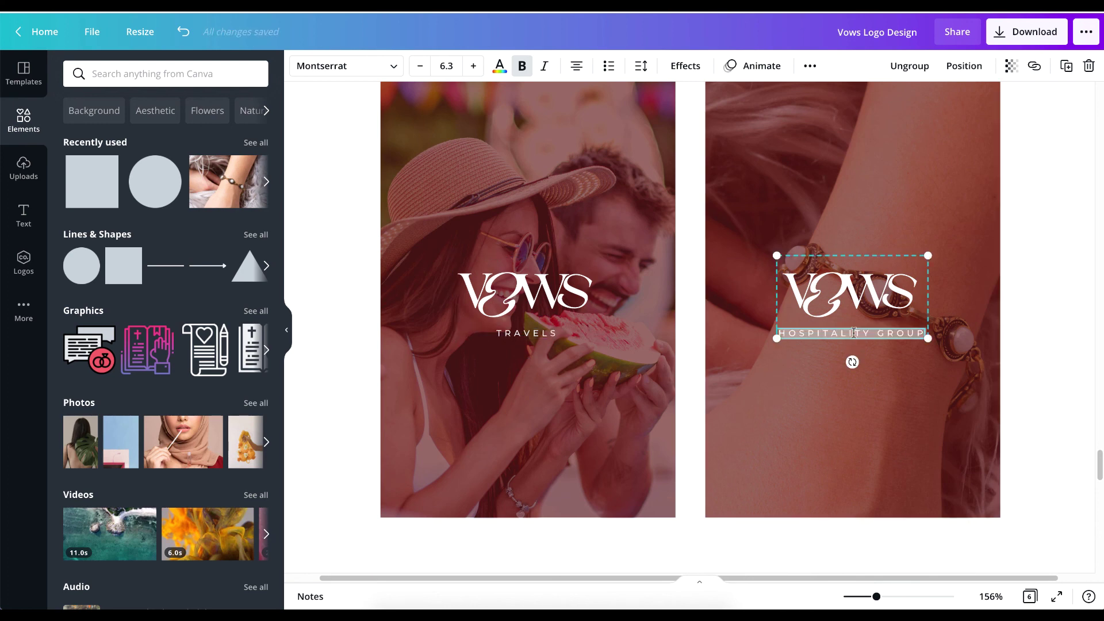
{"action": "type", "text": "ACCESS"}
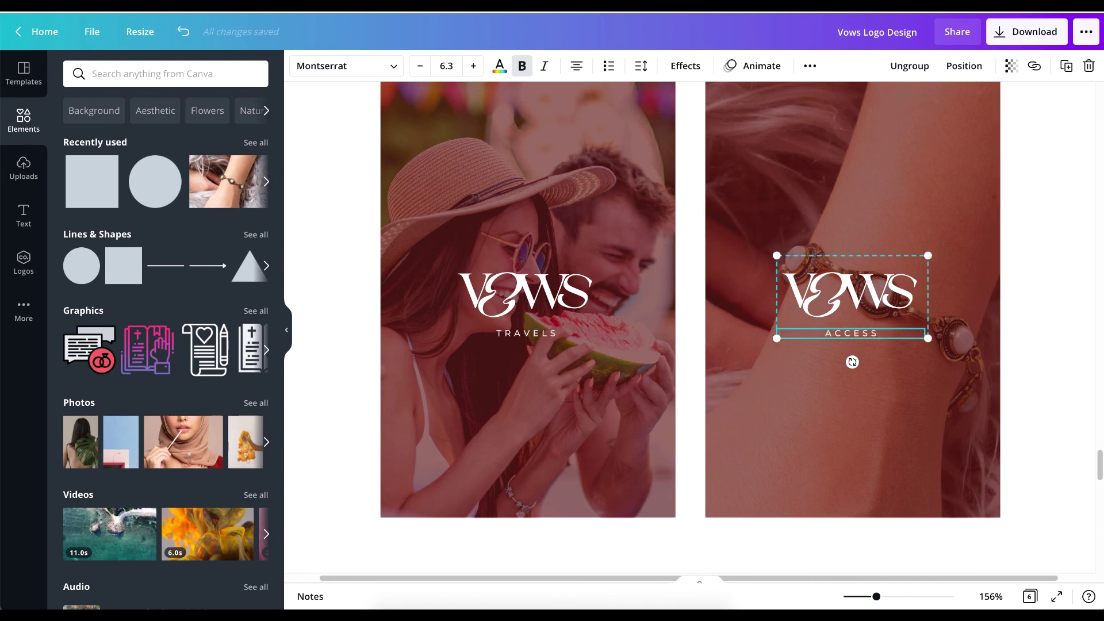
{"action": "type", "text": "ORIES"}
{"action": "left_click", "coordinate": [1044, 330]}
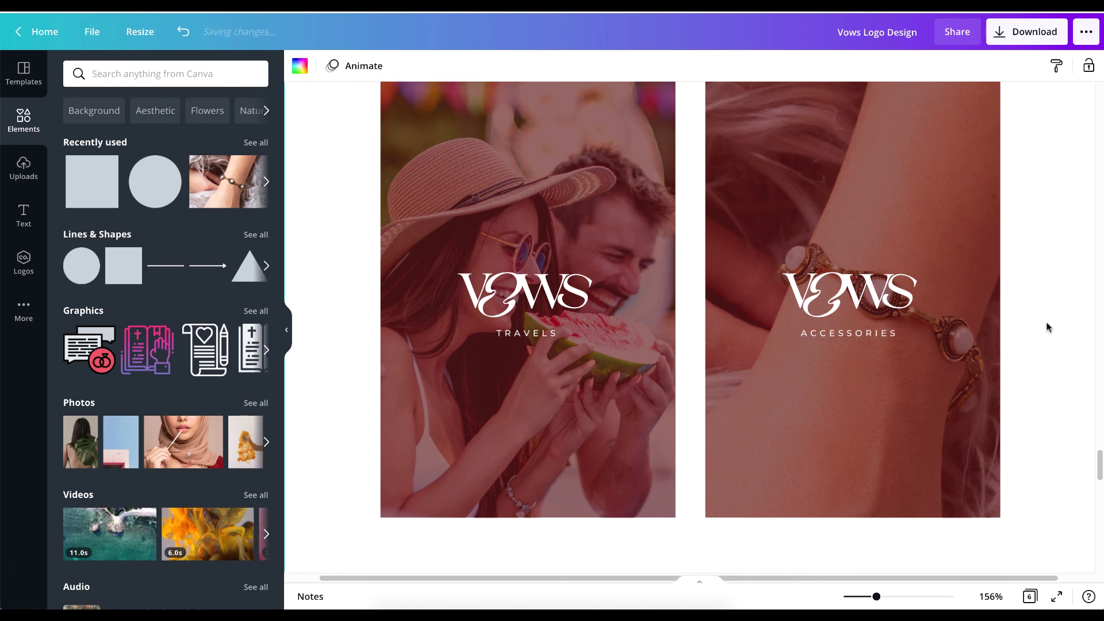
- Examine the four sub-brand logos on the page 5 photo grid, both as a whole page and close up
{"action": "scroll", "coordinate": [998, 381], "scroll_direction": "down", "scroll_amount": 10}
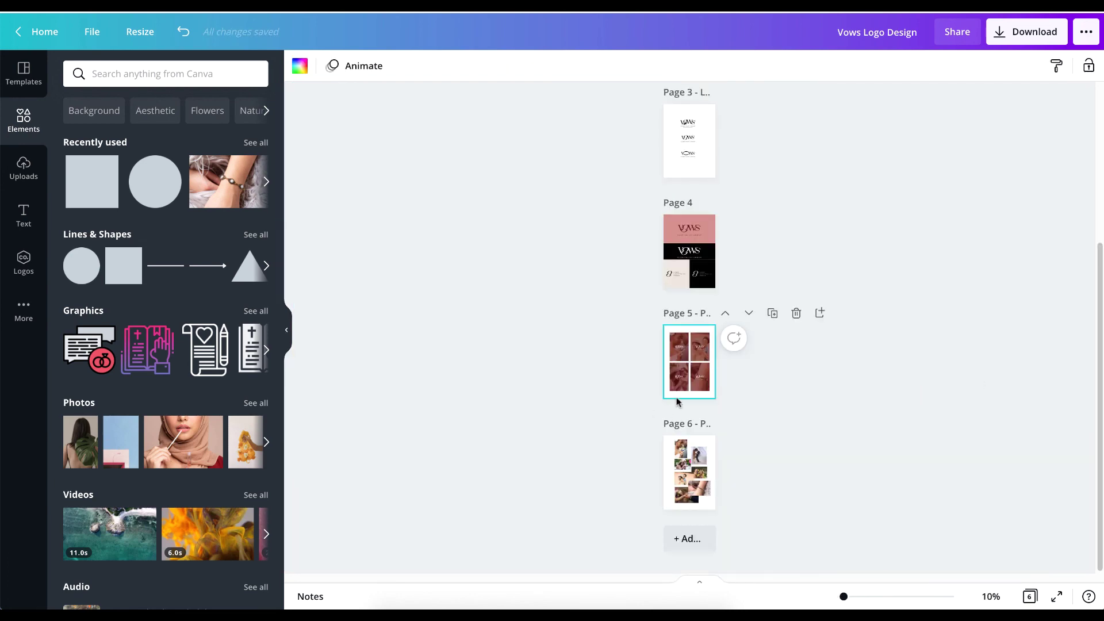
{"action": "left_click", "coordinate": [990, 597]}
{"action": "left_click", "coordinate": [974, 527]}
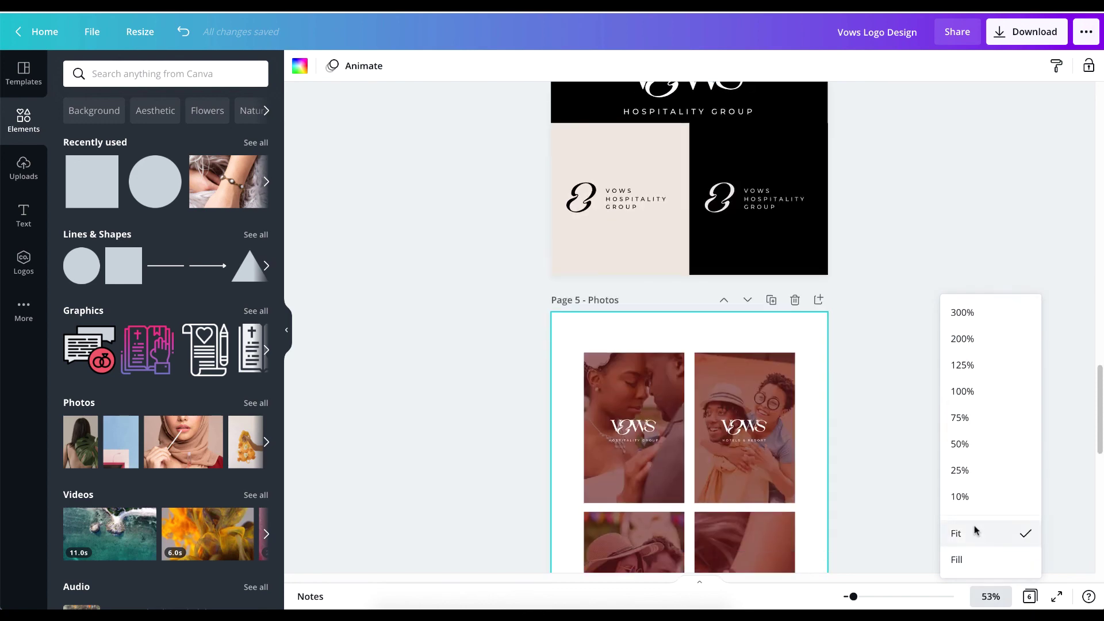
{"action": "scroll", "coordinate": [888, 391], "scroll_direction": "down", "scroll_amount": 5}
{"action": "scroll", "coordinate": [886, 387], "scroll_direction": "up", "scroll_amount": 2}
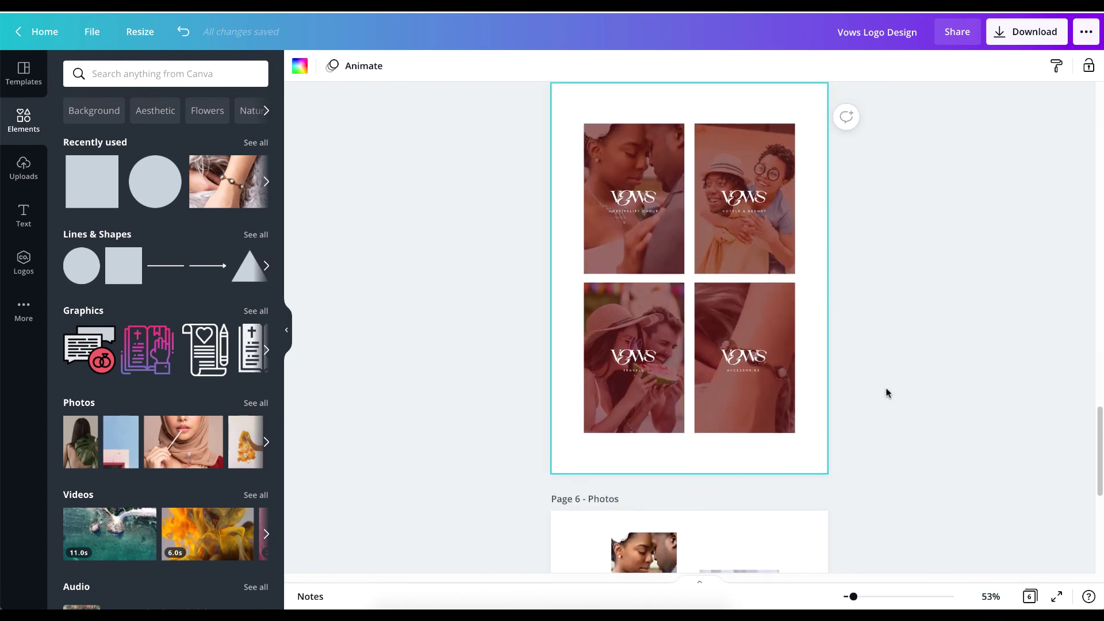
{"action": "scroll", "coordinate": [606, 227], "scroll_direction": "up", "scroll_amount": 6}
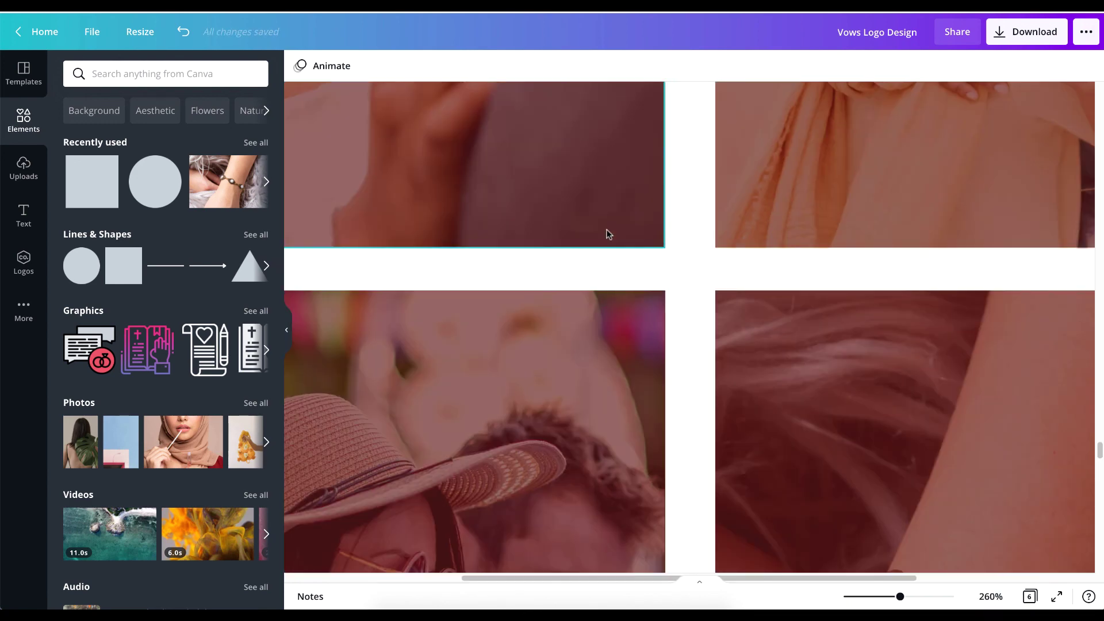
{"action": "scroll", "coordinate": [648, 320], "scroll_direction": "down", "scroll_amount": 4}
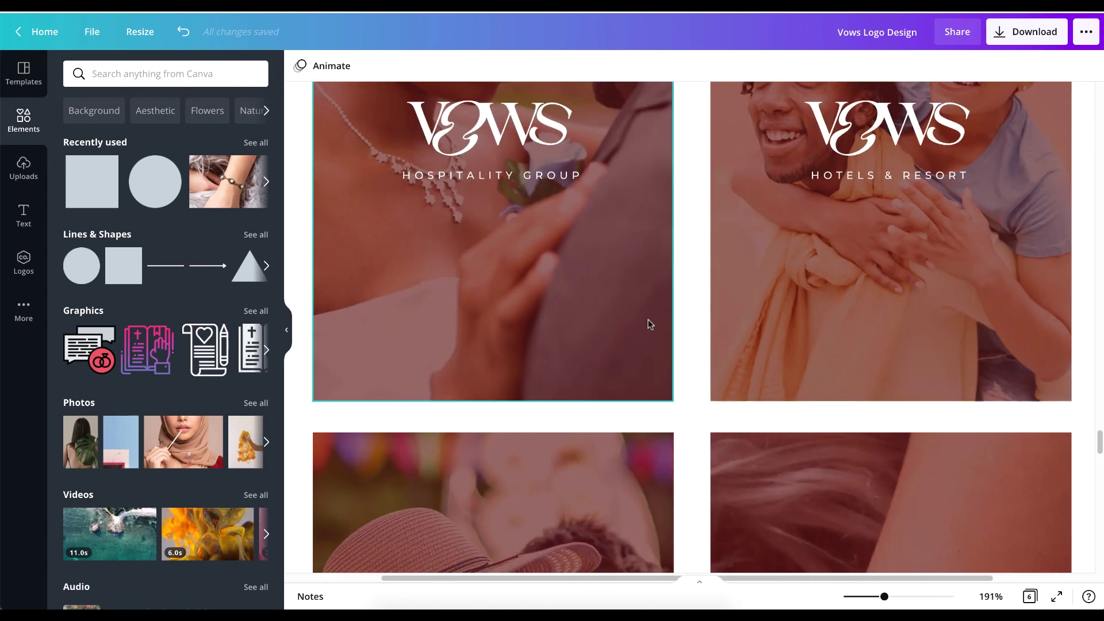
{"action": "scroll", "coordinate": [575, 301], "scroll_direction": "down", "scroll_amount": 2}
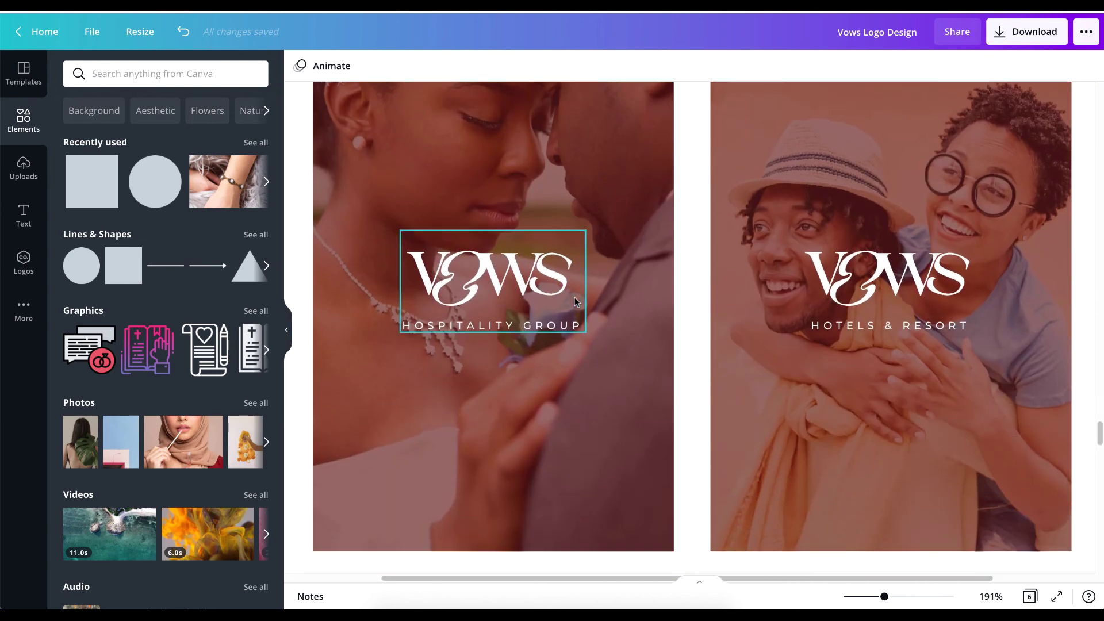
{"action": "scroll", "coordinate": [521, 357], "scroll_direction": "down", "scroll_amount": 8}
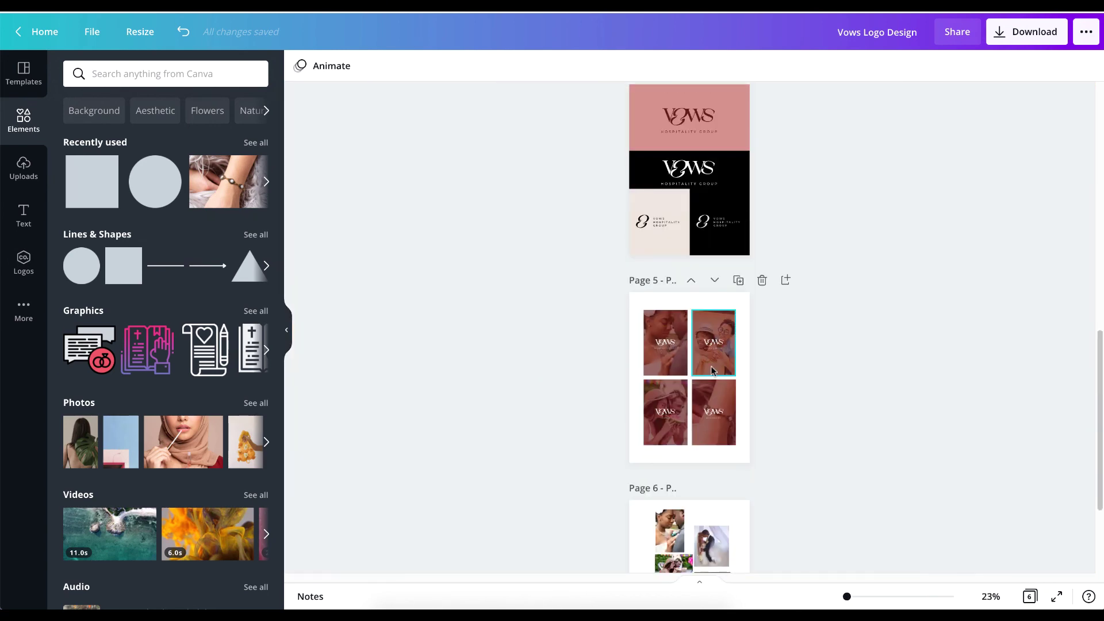
- Try maroon and two browns from the document colours as the page 5 background, settling on black
{"action": "left_click", "coordinate": [709, 300]}
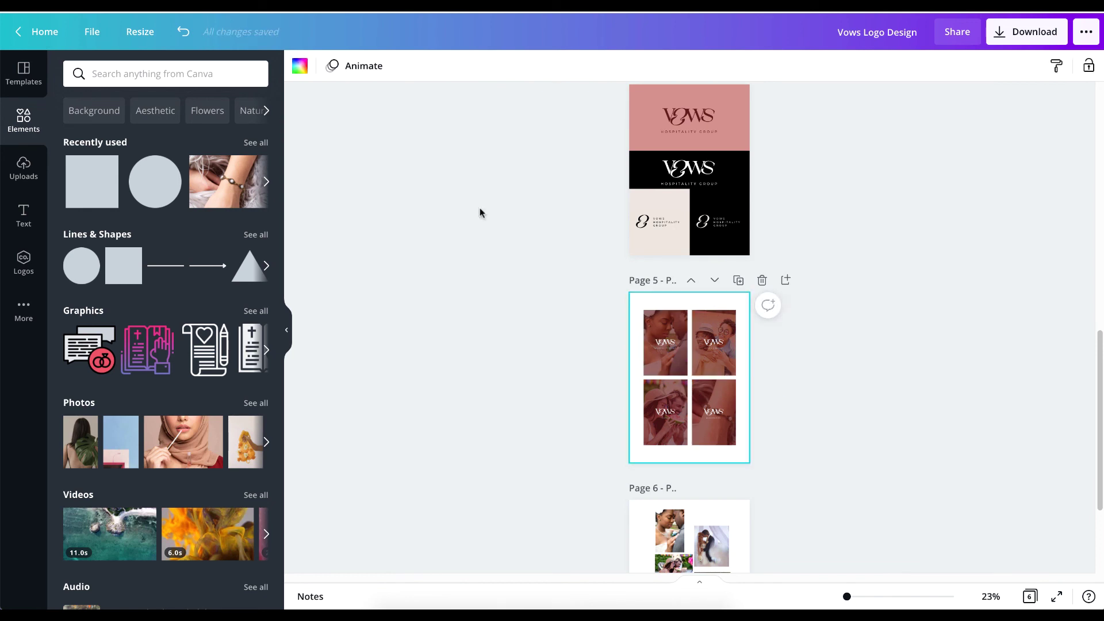
{"action": "left_click", "coordinate": [300, 66]}
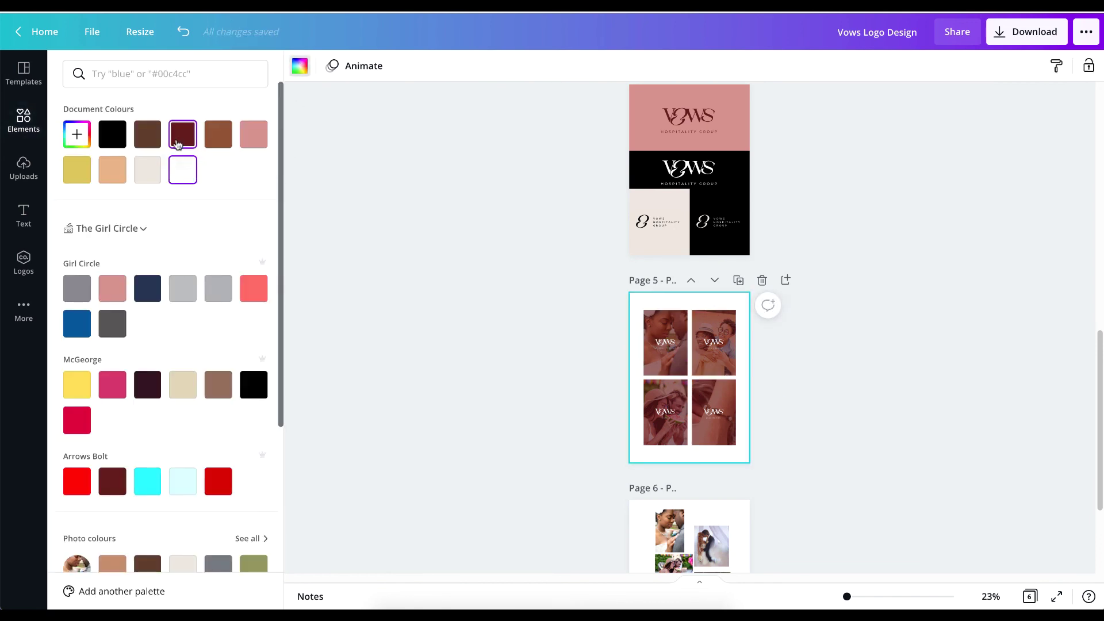
{"action": "left_click", "coordinate": [184, 137]}
{"action": "left_click", "coordinate": [226, 142]}
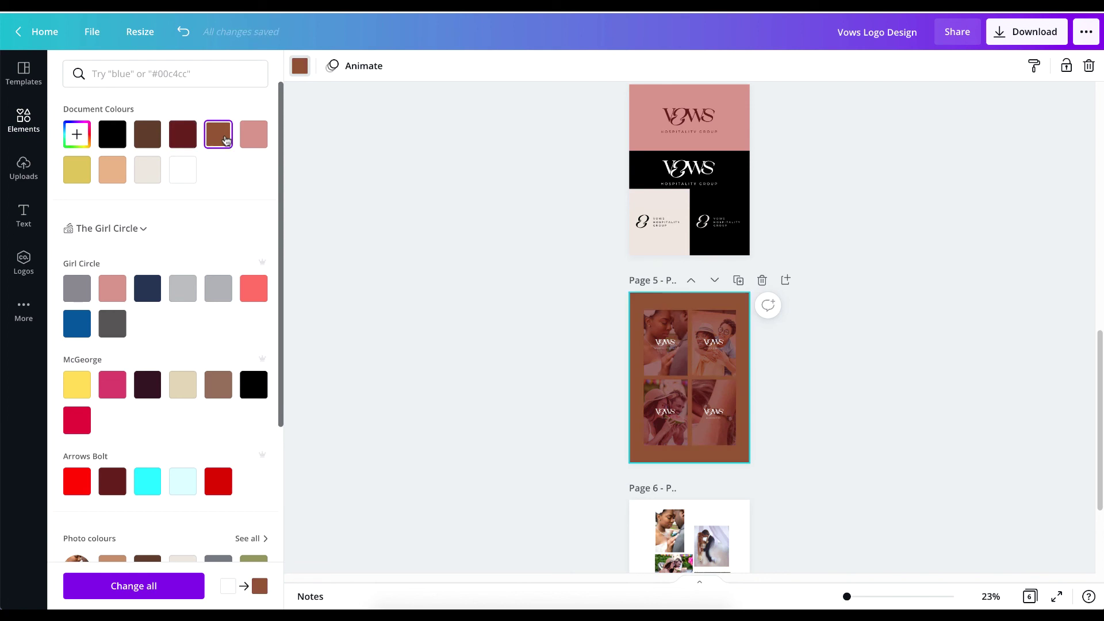
{"action": "left_click", "coordinate": [150, 141]}
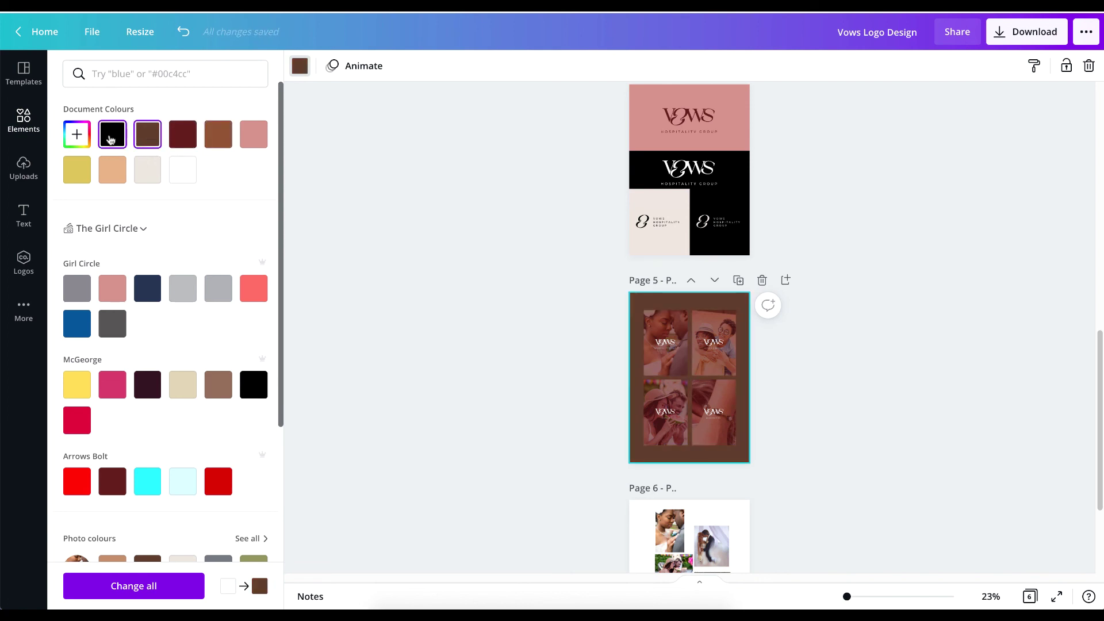
{"action": "left_click", "coordinate": [112, 135]}
{"action": "left_click", "coordinate": [437, 269]}
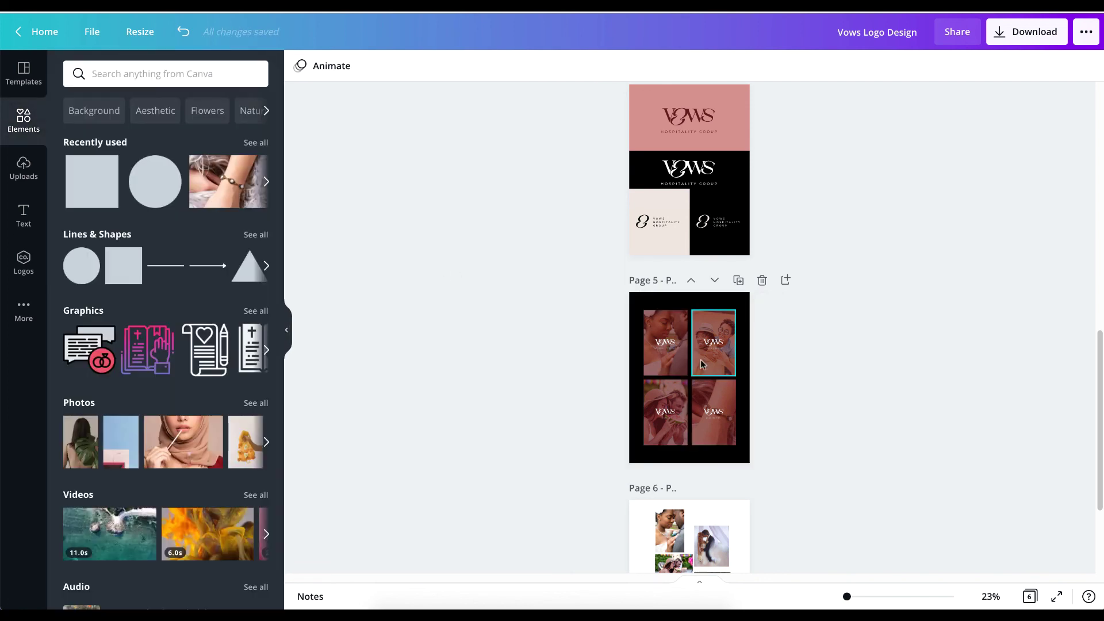
- Add a square to page 5 and reshape it into a thin strip along the bottom edge, spanning the full page width of 210
{"action": "scroll", "coordinate": [707, 368], "scroll_direction": "up", "scroll_amount": 5}
{"action": "scroll", "coordinate": [706, 363], "scroll_direction": "down", "scroll_amount": 3}
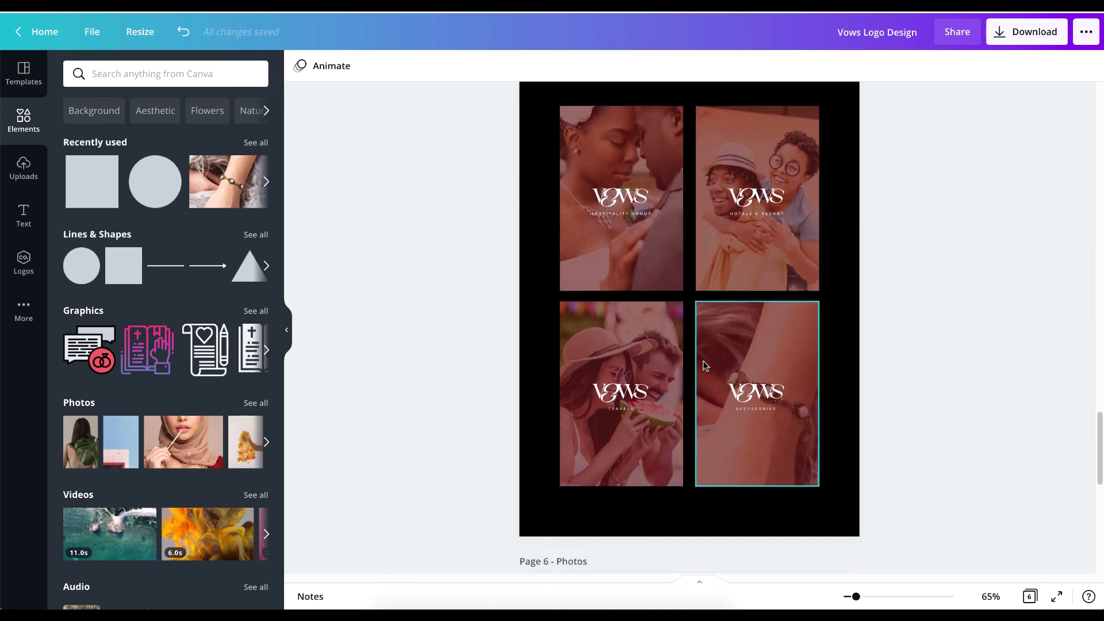
{"action": "scroll", "coordinate": [705, 361], "scroll_direction": "up", "scroll_amount": 1}
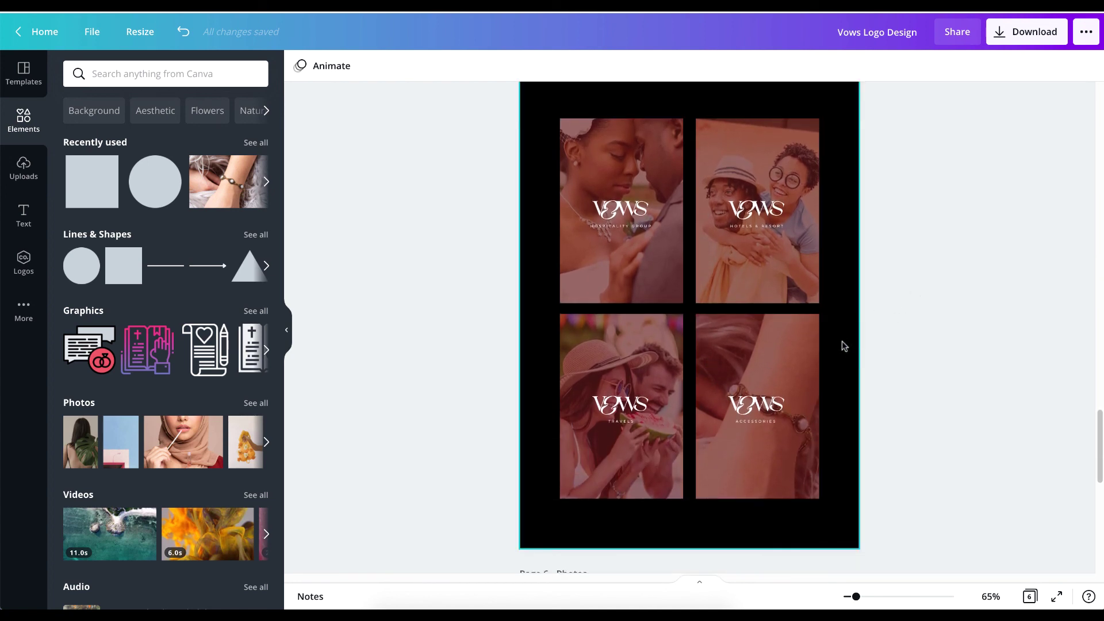
{"action": "scroll", "coordinate": [724, 295], "scroll_direction": "down", "scroll_amount": 2}
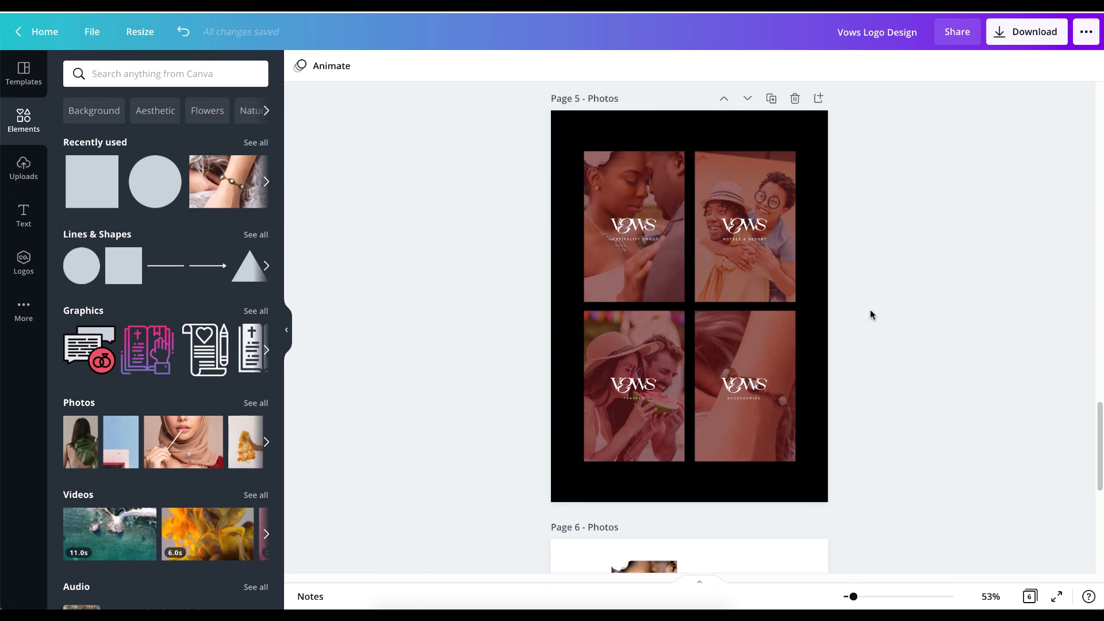
{"action": "left_click", "coordinate": [92, 175]}
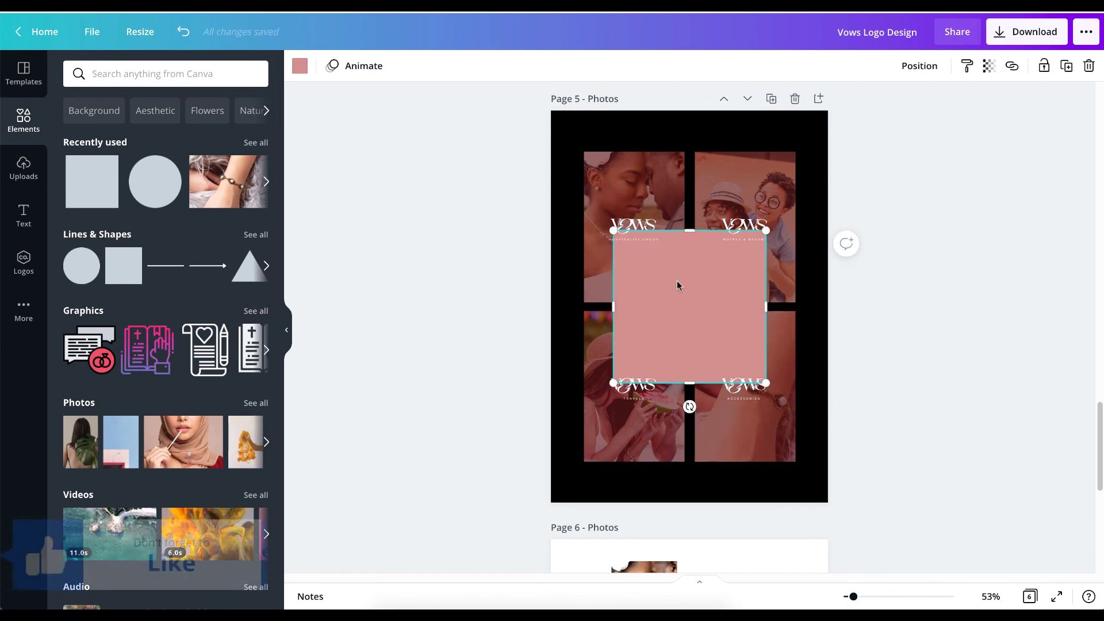
{"action": "left_click_drag", "start_coordinate": [680, 286], "coordinate": [621, 417]}
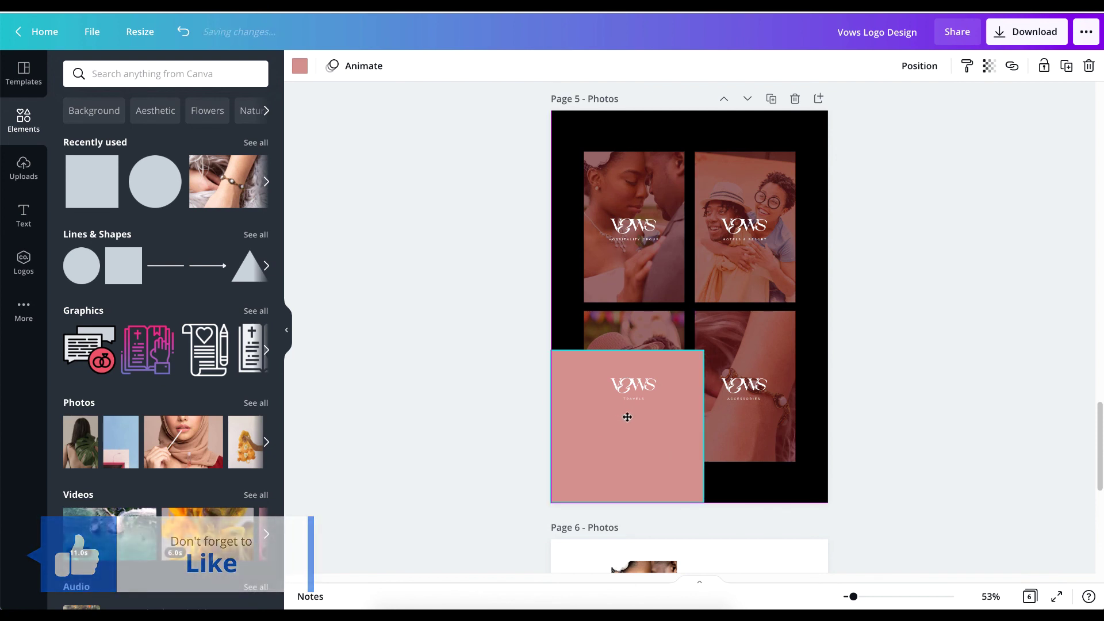
{"action": "left_click_drag", "start_coordinate": [702, 426], "coordinate": [833, 436]}
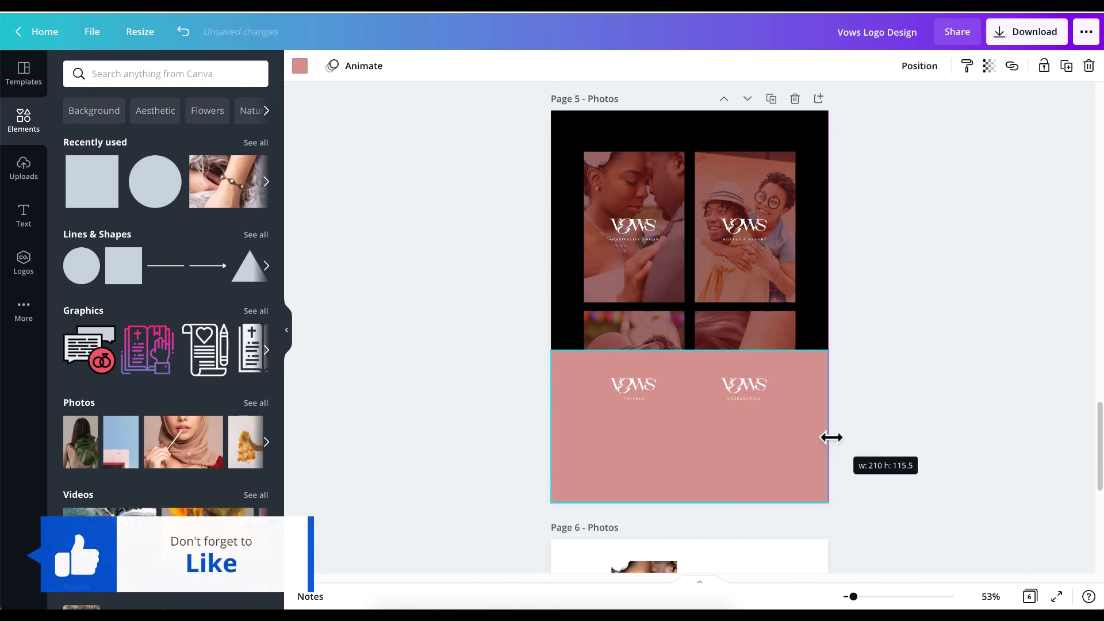
{"action": "left_click_drag", "start_coordinate": [689, 350], "coordinate": [707, 529]}
{"action": "left_click_drag", "start_coordinate": [810, 493], "coordinate": [810, 497]}
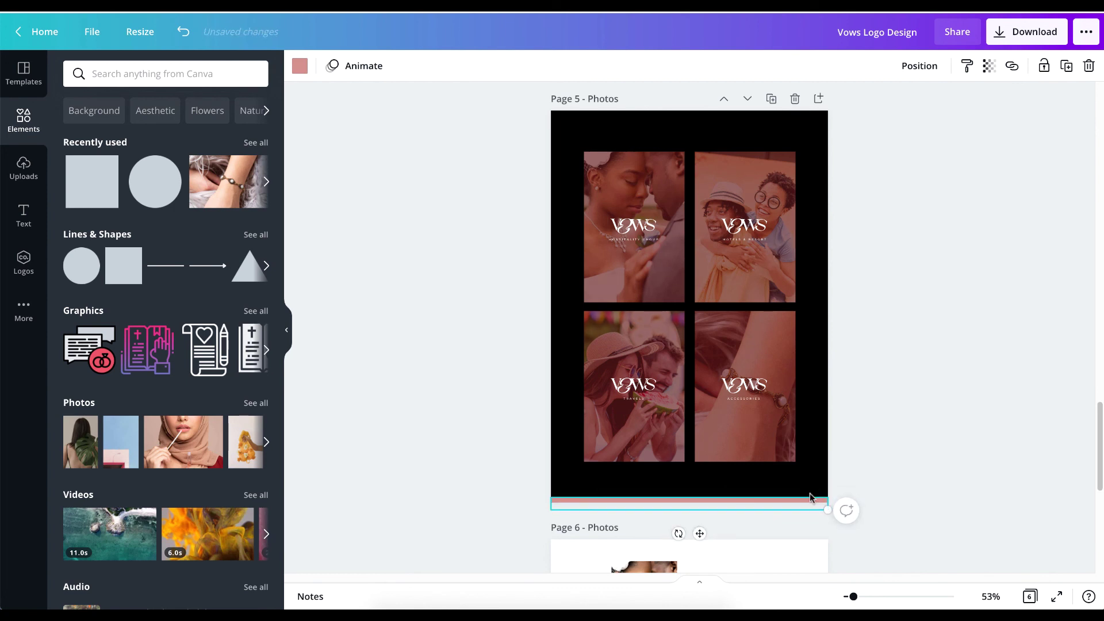
- Recolour the thin strip at the bottom of page 5 with the mustard yellow document colour
{"action": "left_click", "coordinate": [299, 66]}
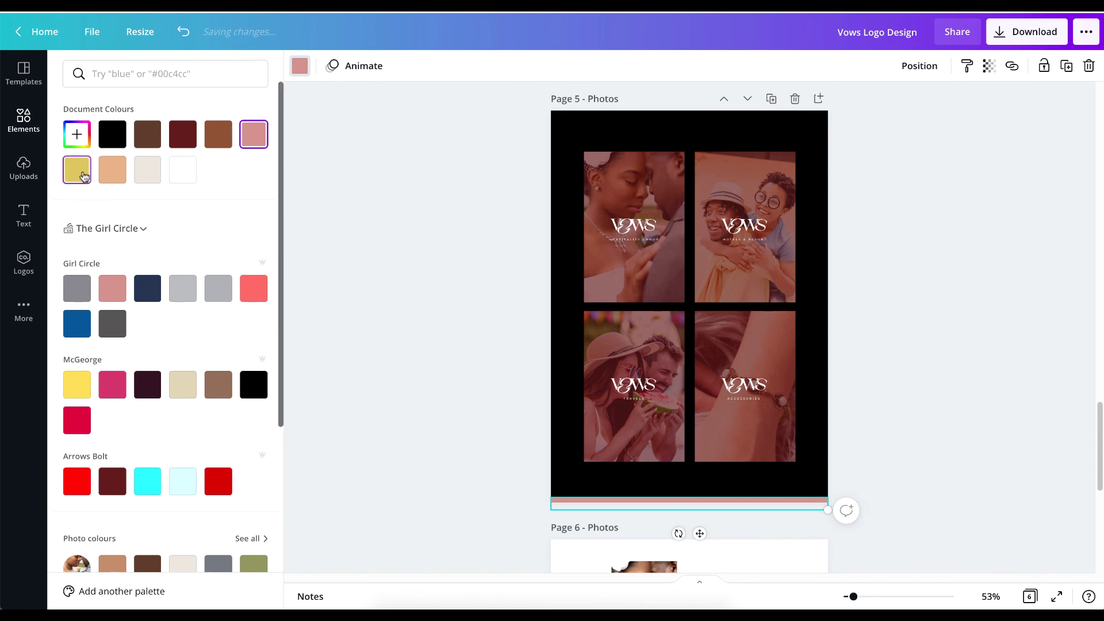
{"action": "left_click", "coordinate": [81, 170]}
{"action": "left_click", "coordinate": [368, 301]}
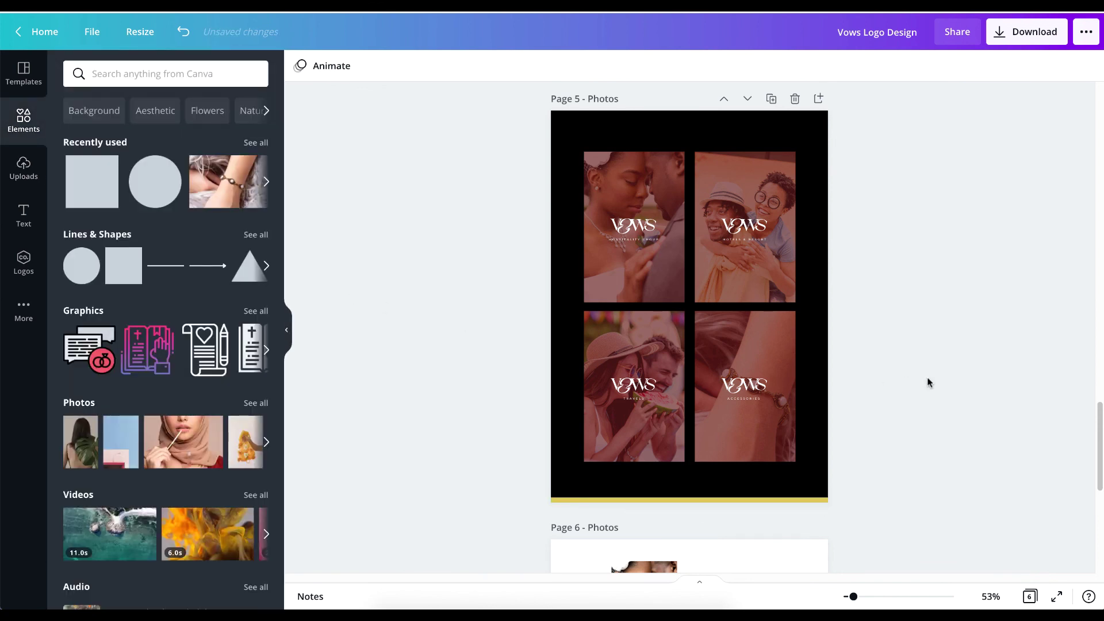